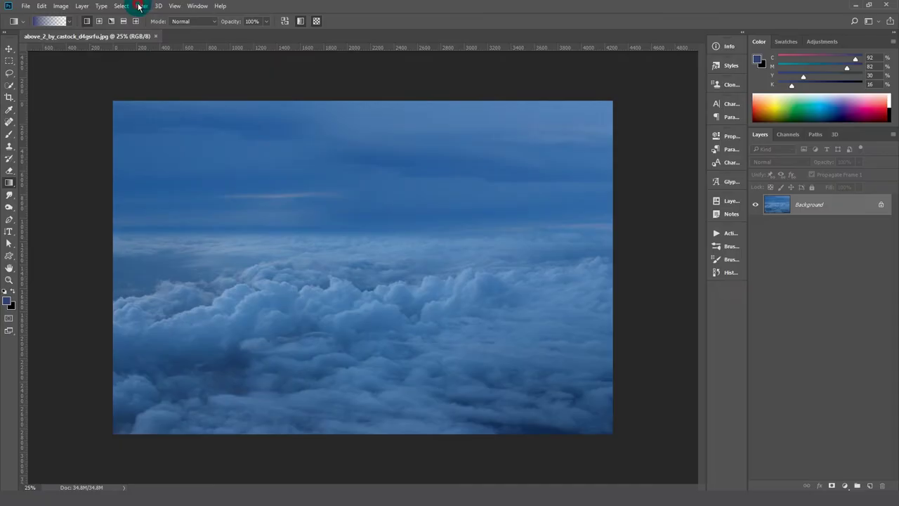
Step: Apply an 80 px Tilt-Shift blur with the sharp focus band across the middle clouds
{"action": "left_click", "coordinate": [142, 5]}
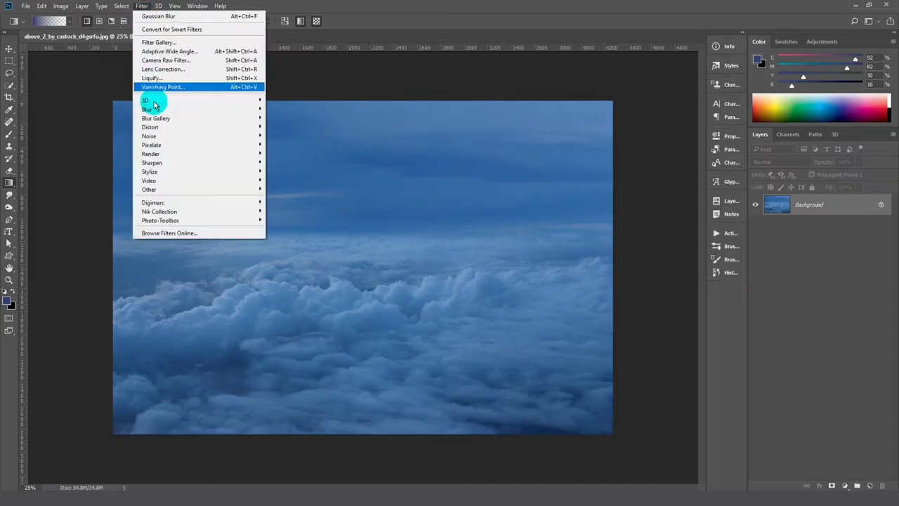
{"action": "left_click", "coordinate": [295, 134]}
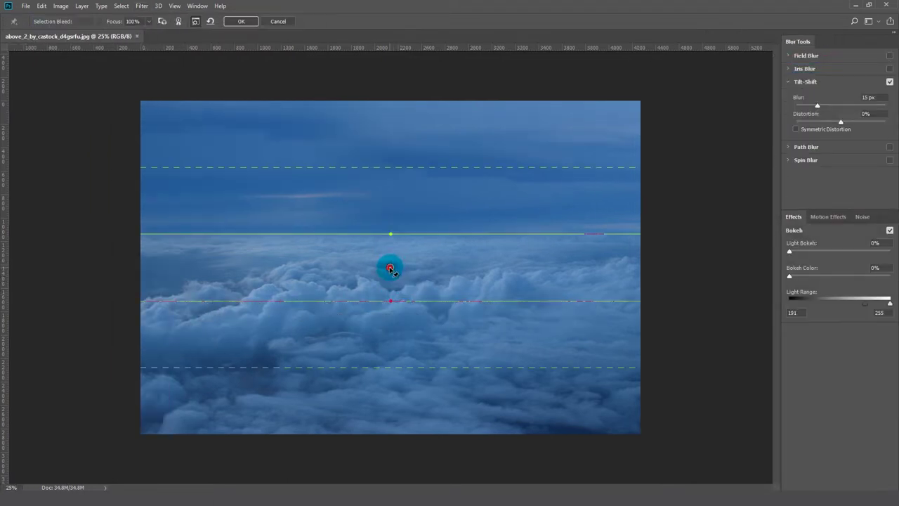
{"action": "left_click_drag", "start_coordinate": [391, 267], "coordinate": [392, 294]}
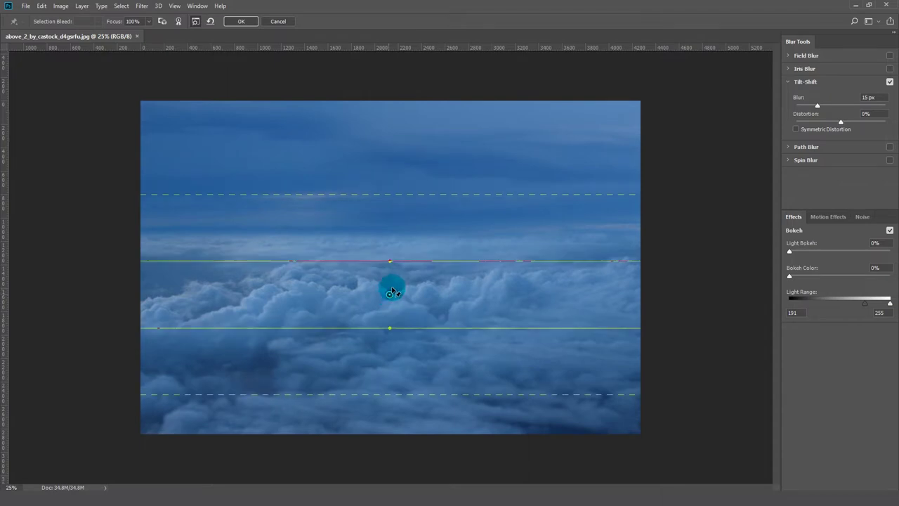
{"action": "left_click_drag", "start_coordinate": [402, 193], "coordinate": [401, 226]}
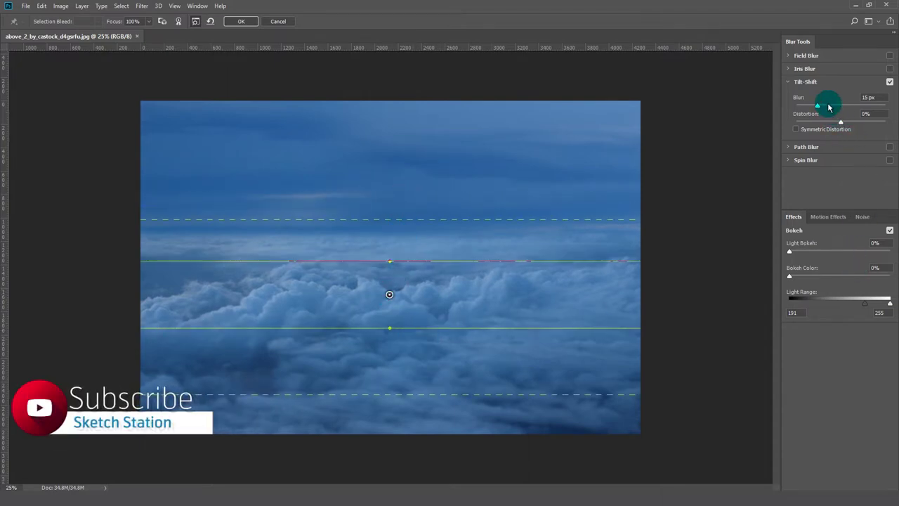
{"action": "left_click_drag", "start_coordinate": [834, 105], "coordinate": [841, 105]}
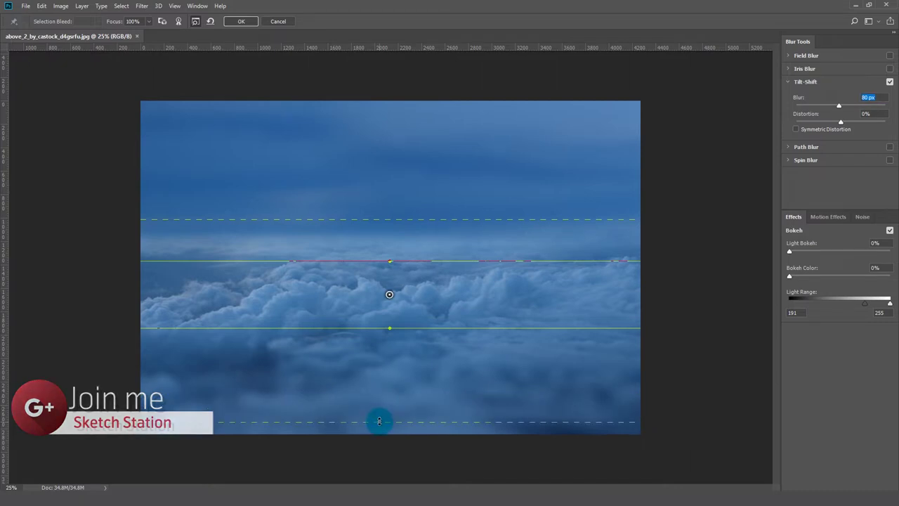
{"action": "left_click_drag", "start_coordinate": [389, 294], "coordinate": [389, 302]}
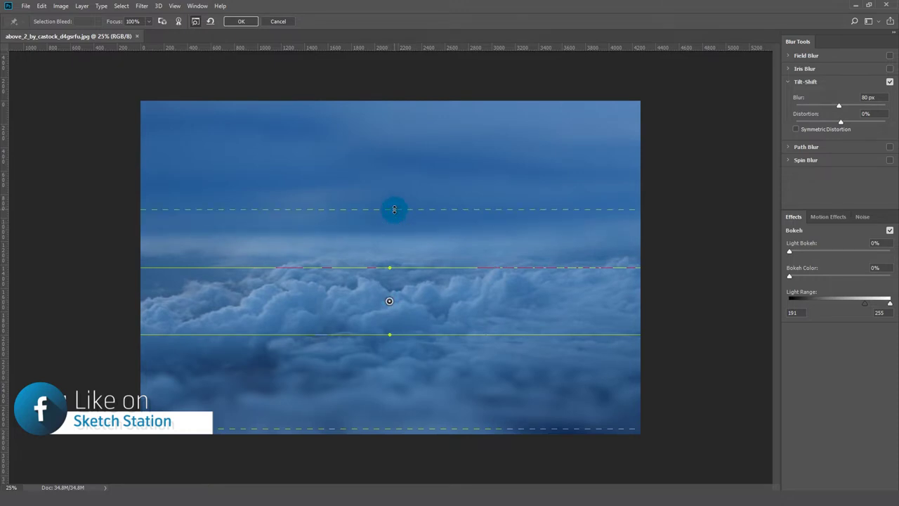
{"action": "left_click_drag", "start_coordinate": [394, 201], "coordinate": [393, 191]}
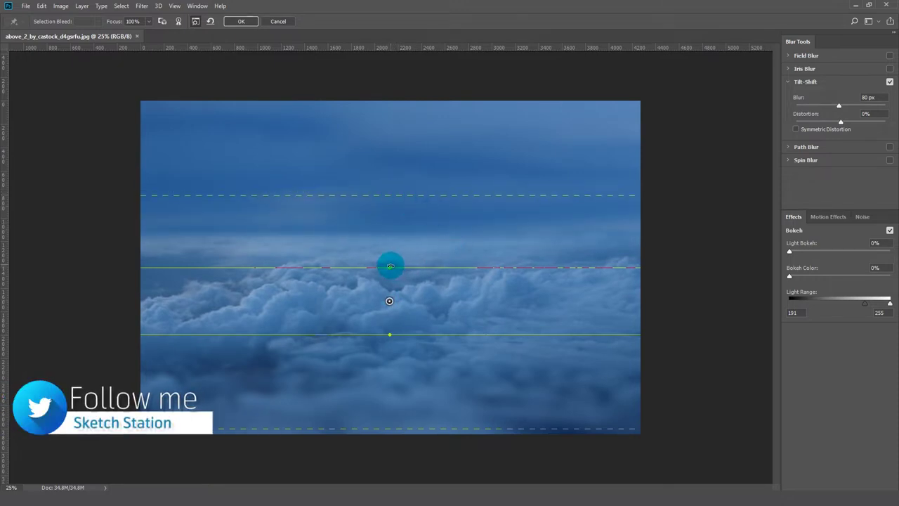
{"action": "left_click", "coordinate": [242, 21]}
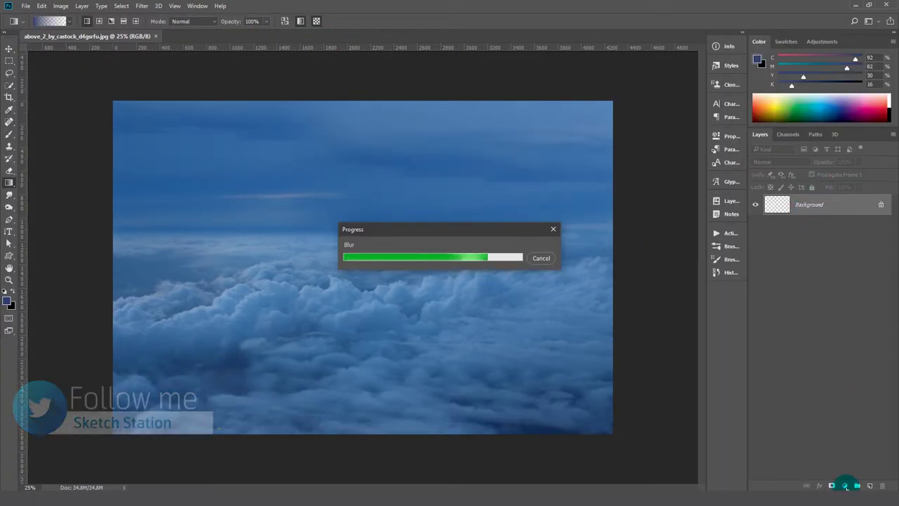
Step: Add a Curves adjustment layer that pulls the highlights down and slightly lifts the midtones
{"action": "left_click", "coordinate": [845, 486]}
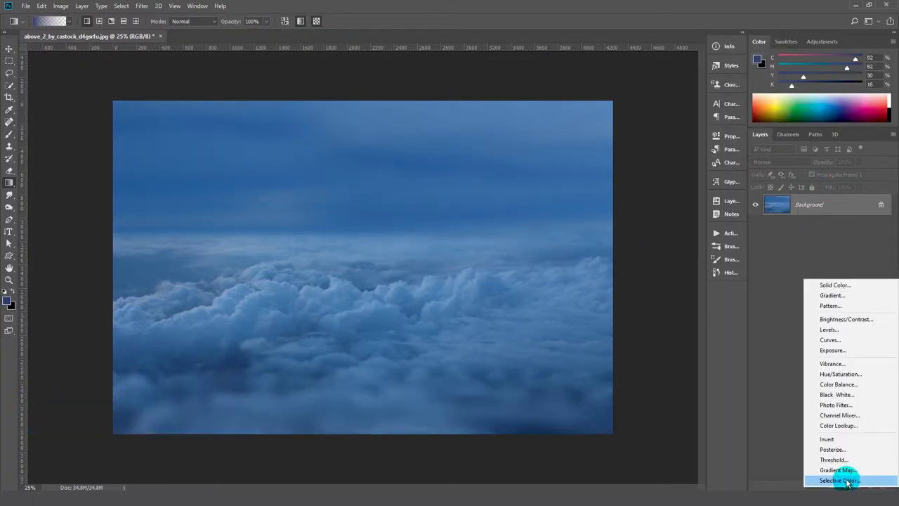
{"action": "left_click", "coordinate": [834, 341]}
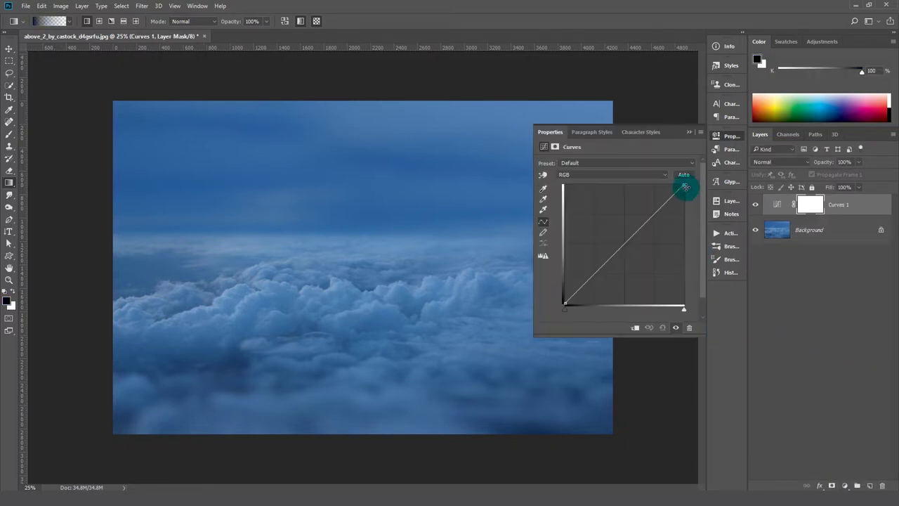
{"action": "left_click_drag", "start_coordinate": [684, 185], "coordinate": [694, 239]}
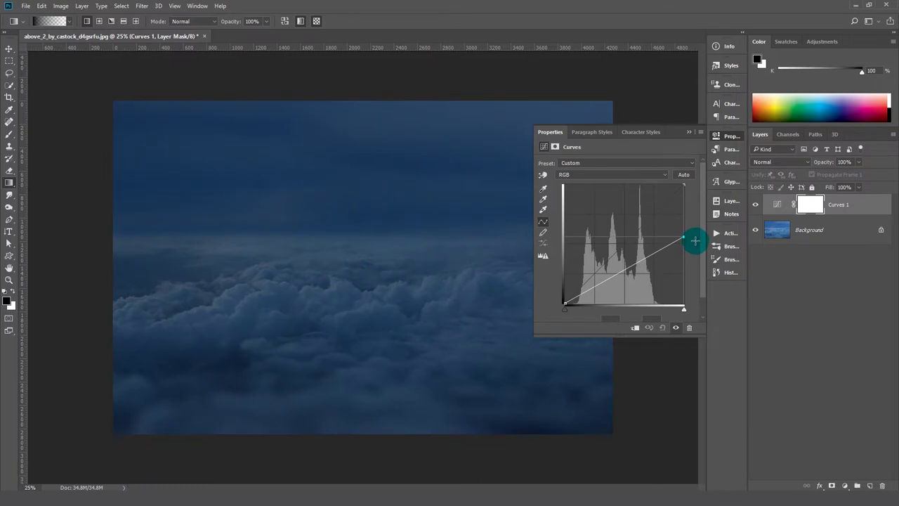
{"action": "left_click", "coordinate": [609, 280]}
{"action": "left_click_drag", "start_coordinate": [611, 281], "coordinate": [620, 274]}
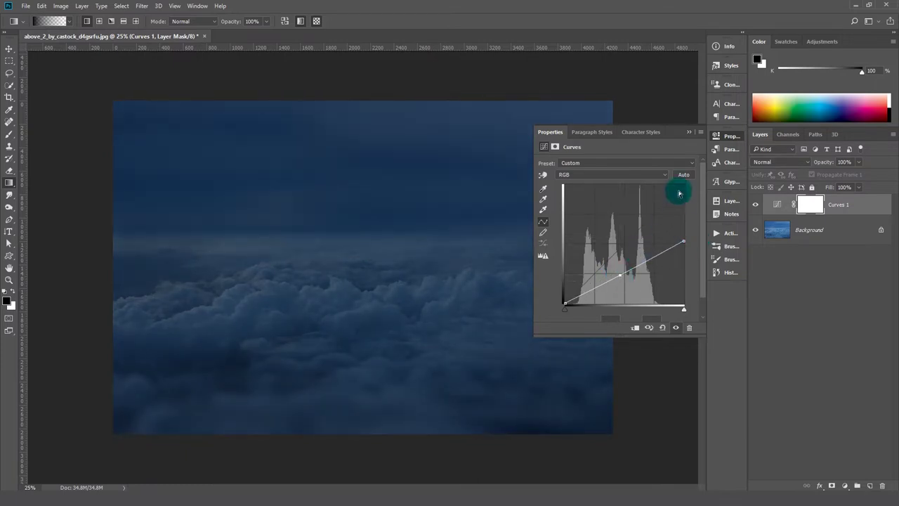
Step: Collapse the Curves properties and ready the Brush tool at 48% opacity
{"action": "left_click", "coordinate": [689, 134]}
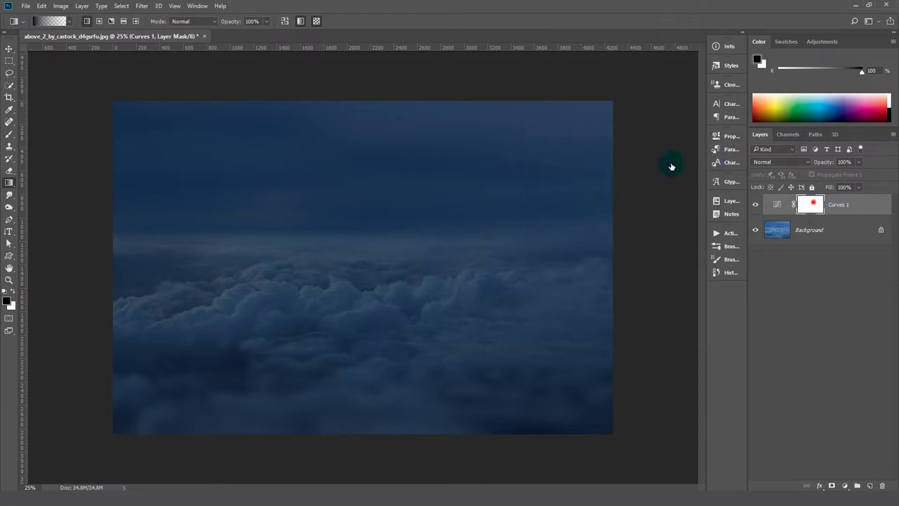
{"action": "left_click", "coordinate": [9, 134]}
{"action": "left_click", "coordinate": [191, 22]}
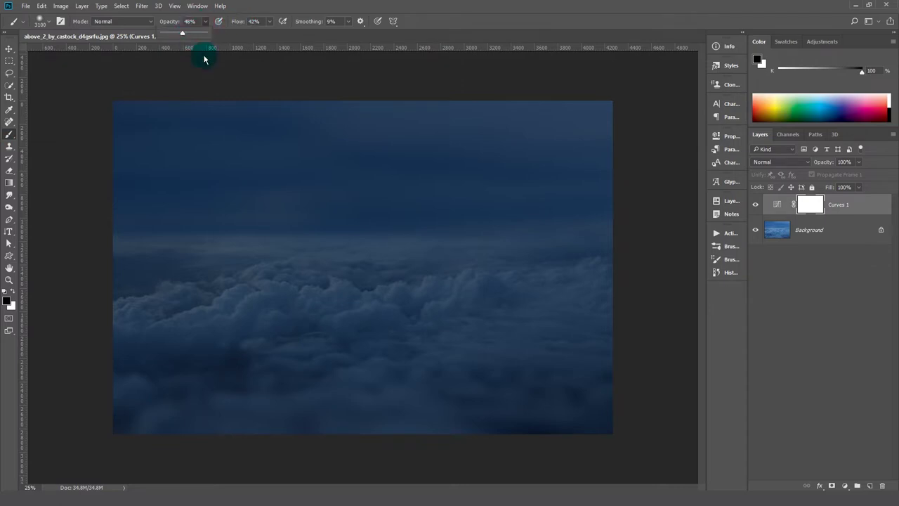
Step: Paint black on the Curves mask across the central cloud band with a smaller brush
{"action": "key", "text": "bracketleft"}
{"action": "key", "text": "bracketleft"}
{"action": "key", "text": "bracketleft"}
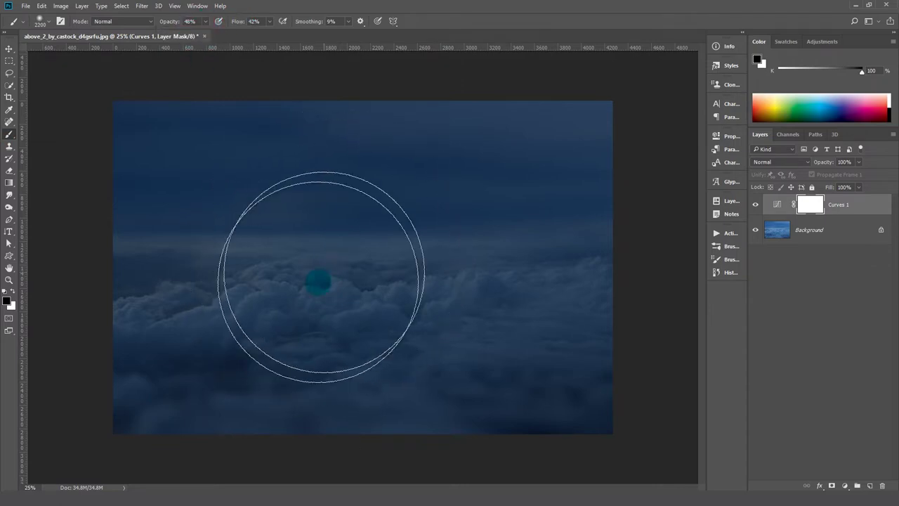
{"action": "key", "text": "bracketleft"}
{"action": "key", "text": "bracketleft"}
{"action": "key", "text": "bracketleft"}
{"action": "key", "text": "bracketleft"}
{"action": "key", "text": "bracketleft"}
{"action": "mouse_move", "coordinate": [276, 283]}
{"action": "left_mouse_down"}
{"action": "mouse_move", "coordinate": [463, 293]}
{"action": "mouse_move", "coordinate": [249, 291]}
{"action": "mouse_move", "coordinate": [425, 325]}
{"action": "mouse_move", "coordinate": [494, 311]}
{"action": "mouse_move", "coordinate": [316, 288]}
{"action": "left_mouse_up"}
{"action": "key", "text": "bracketleft"}
{"action": "key", "text": "bracketleft"}
{"action": "key", "text": "bracketleft"}
{"action": "key", "text": "bracketleft"}
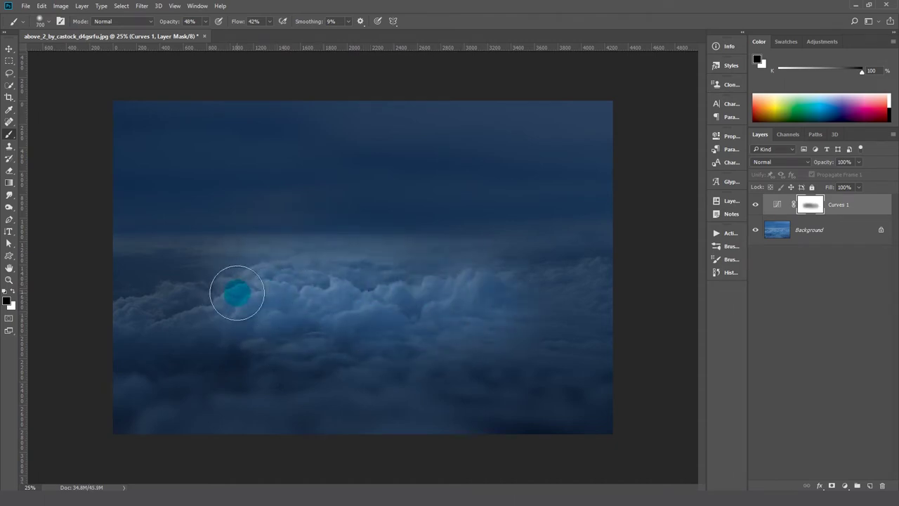
{"action": "key", "text": "bracketleft"}
{"action": "key", "text": "bracketleft"}
{"action": "mouse_move", "coordinate": [201, 288]}
{"action": "left_mouse_down"}
{"action": "mouse_move", "coordinate": [331, 303]}
{"action": "mouse_move", "coordinate": [488, 292]}
{"action": "left_mouse_up"}
{"action": "key", "text": "bracketright"}
{"action": "key", "text": "bracketright"}
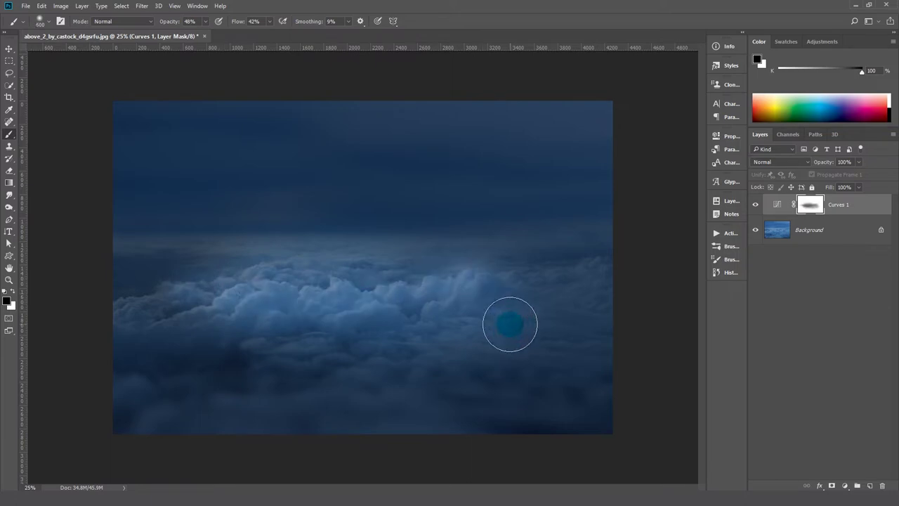
{"action": "left_click", "coordinate": [14, 292]}
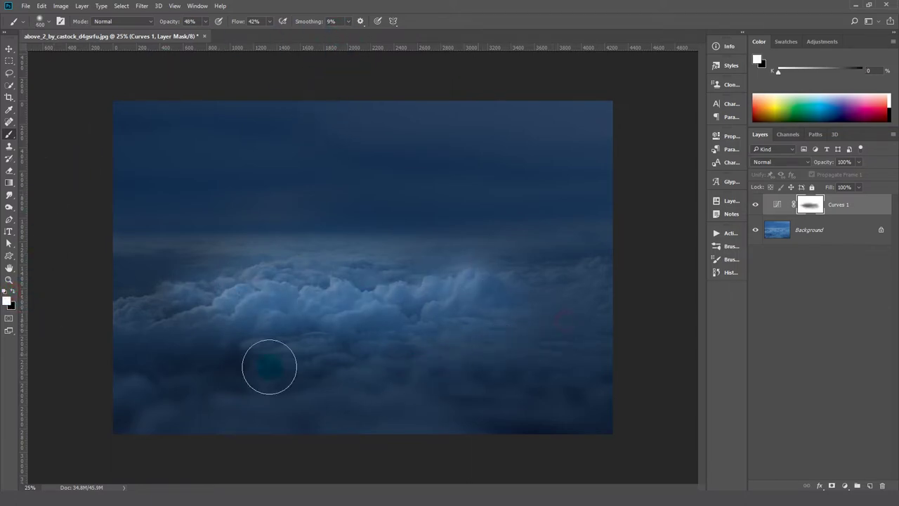
{"action": "left_click", "coordinate": [14, 291]}
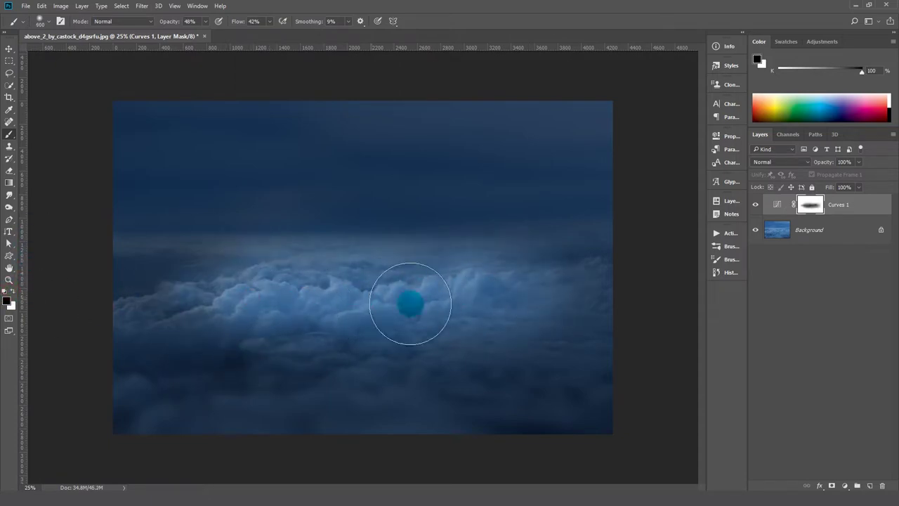
{"action": "left_click_drag", "start_coordinate": [328, 297], "coordinate": [411, 301]}
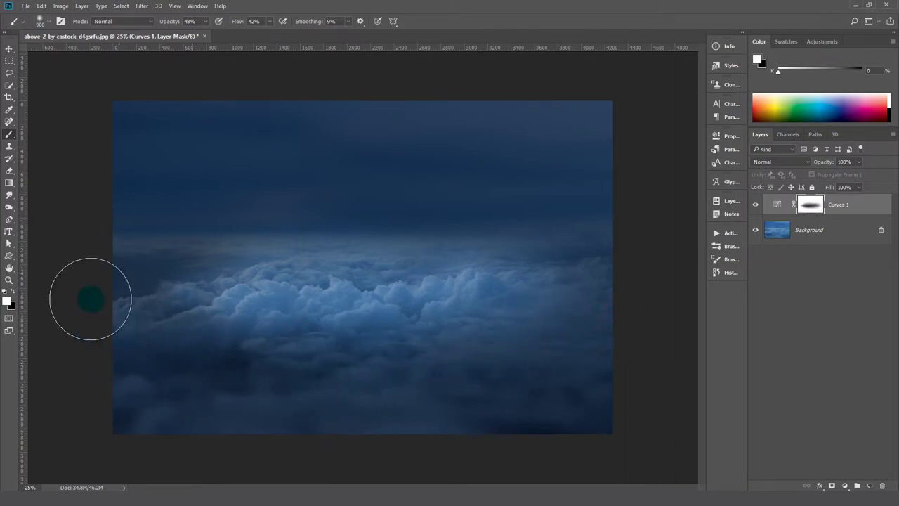
Step: Place the mountain photo into the composition, enlarged to fill most of the canvas
{"action": "left_click", "coordinate": [27, 7]}
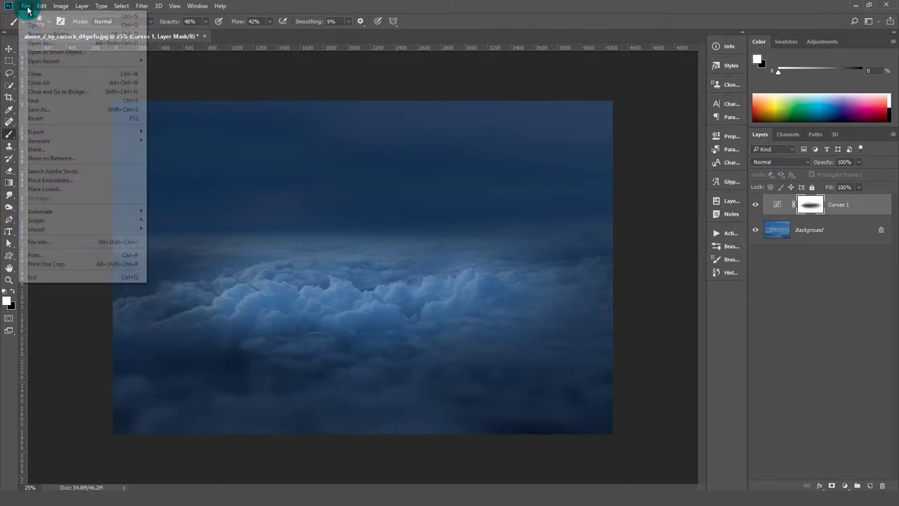
{"action": "left_click", "coordinate": [27, 7]}
{"action": "left_click", "coordinate": [27, 7]}
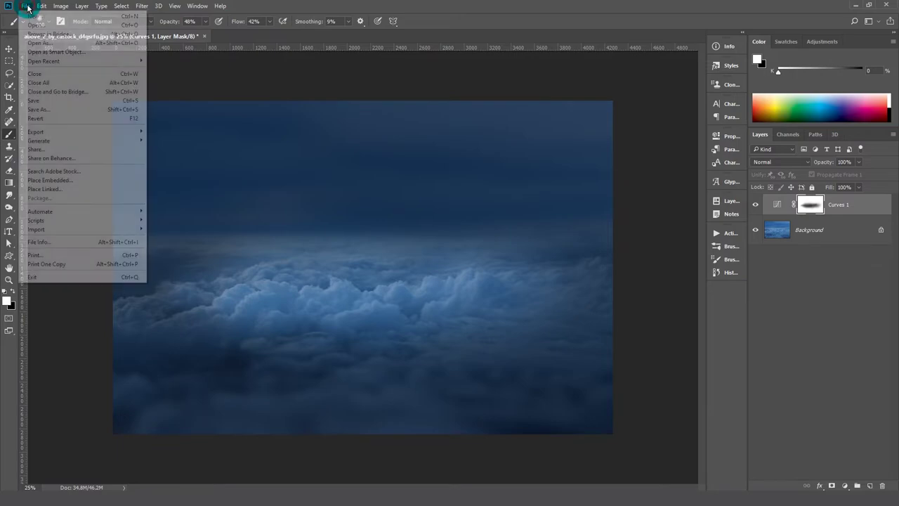
{"action": "left_click", "coordinate": [47, 180]}
{"action": "left_click", "coordinate": [699, 413]}
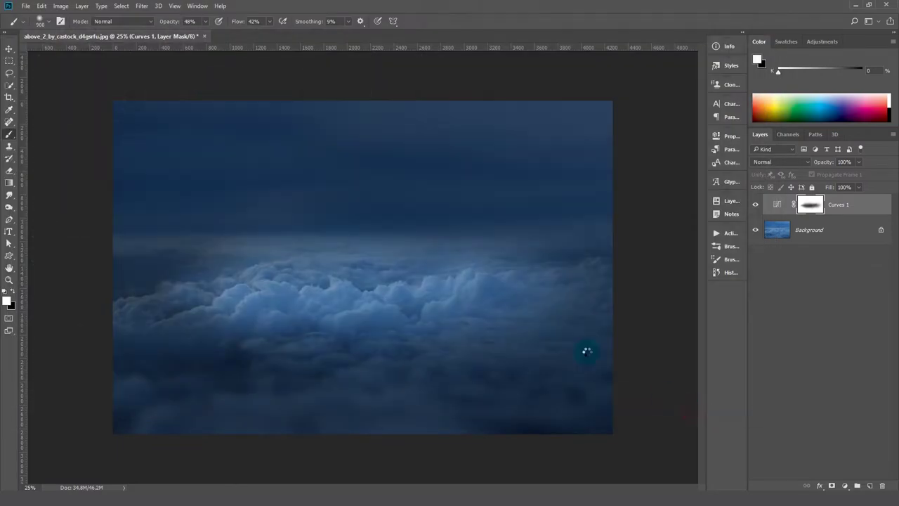
{"action": "left_click_drag", "start_coordinate": [455, 335], "coordinate": [571, 437]}
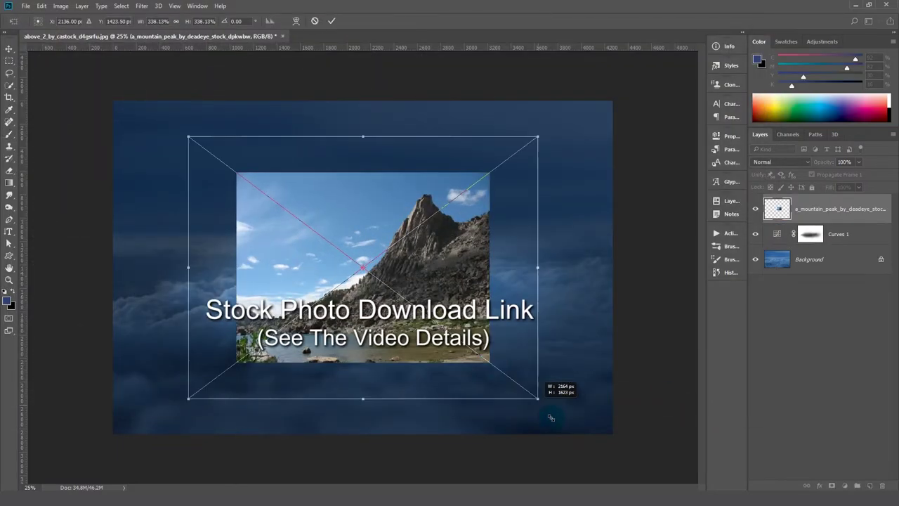
{"action": "key", "text": "Return"}
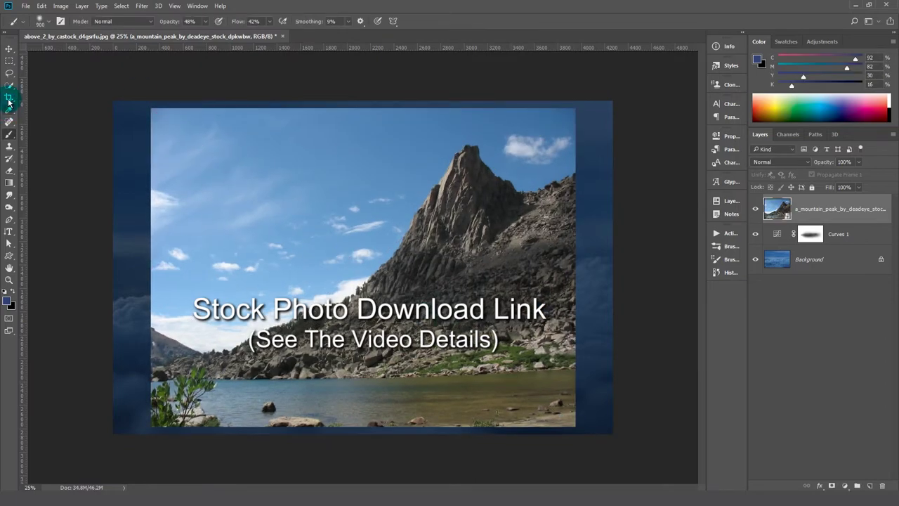
Step: Select the mountain peak and its rocky right slope with the Quick Selection tool
{"action": "left_click", "coordinate": [9, 84]}
{"action": "left_click_drag", "start_coordinate": [9, 84], "coordinate": [50, 99]}
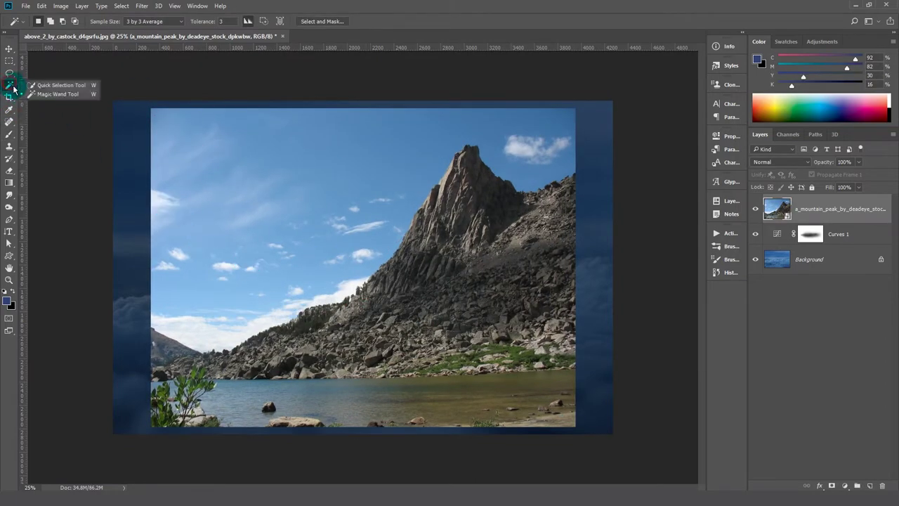
{"action": "key", "text": "shift+w"}
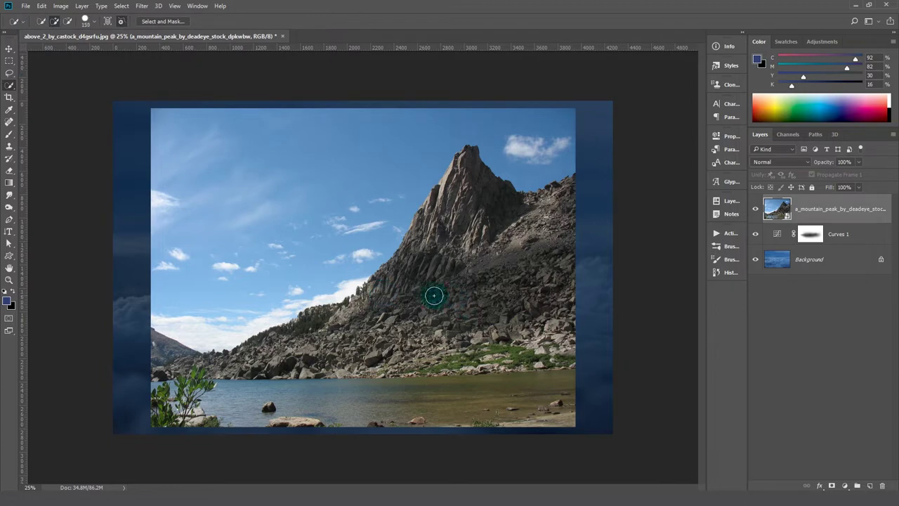
{"action": "left_click_drag", "start_coordinate": [403, 312], "coordinate": [443, 217]}
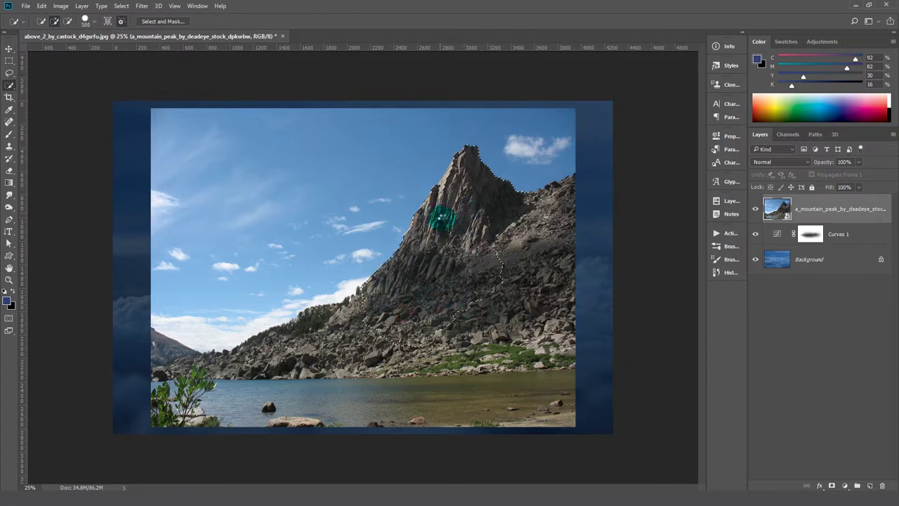
{"action": "scroll", "coordinate": [443, 217], "scroll_direction": "up", "scroll_amount": 3}
{"action": "key", "text": "["}
{"action": "key", "text": "["}
{"action": "key", "text": "["}
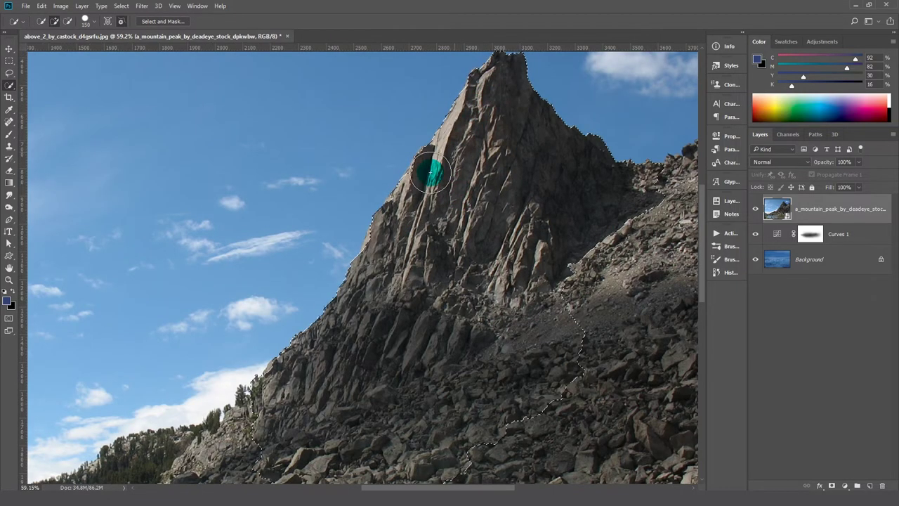
{"action": "left_click_drag", "start_coordinate": [461, 149], "coordinate": [392, 238]}
{"action": "left_click_drag", "start_coordinate": [682, 181], "coordinate": [672, 395]}
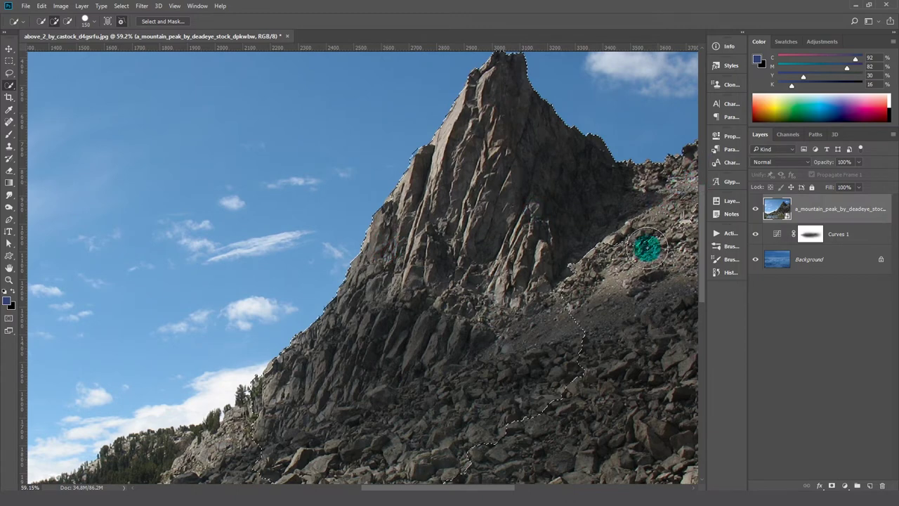
{"action": "scroll", "coordinate": [584, 321], "scroll_direction": "down", "scroll_amount": 2}
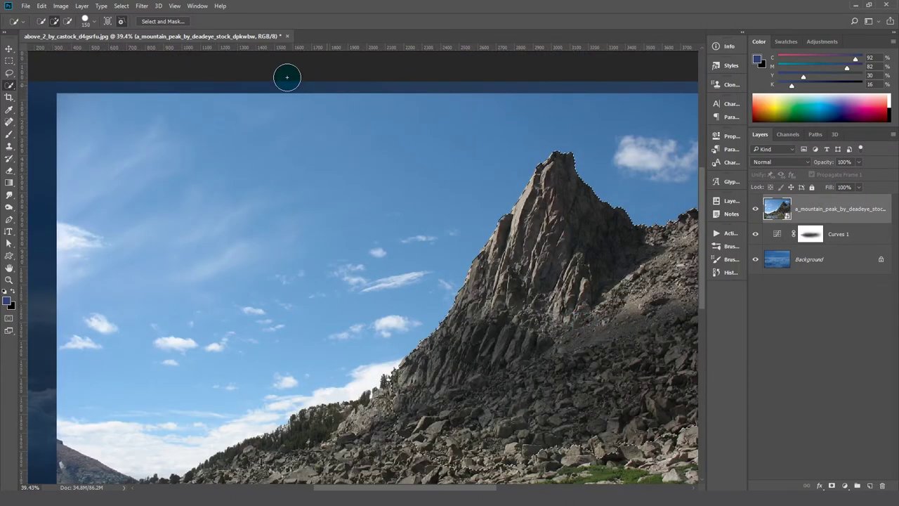
Step: Refine the selection with Smart Radius and output it as a layer mask
{"action": "left_click", "coordinate": [162, 21]}
{"action": "left_click", "coordinate": [773, 195]}
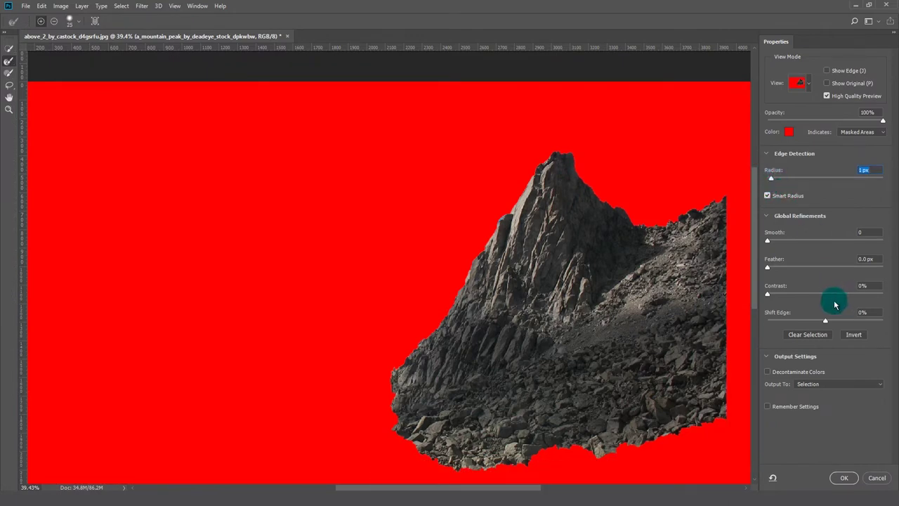
{"action": "left_click", "coordinate": [826, 384]}
{"action": "left_click", "coordinate": [818, 401]}
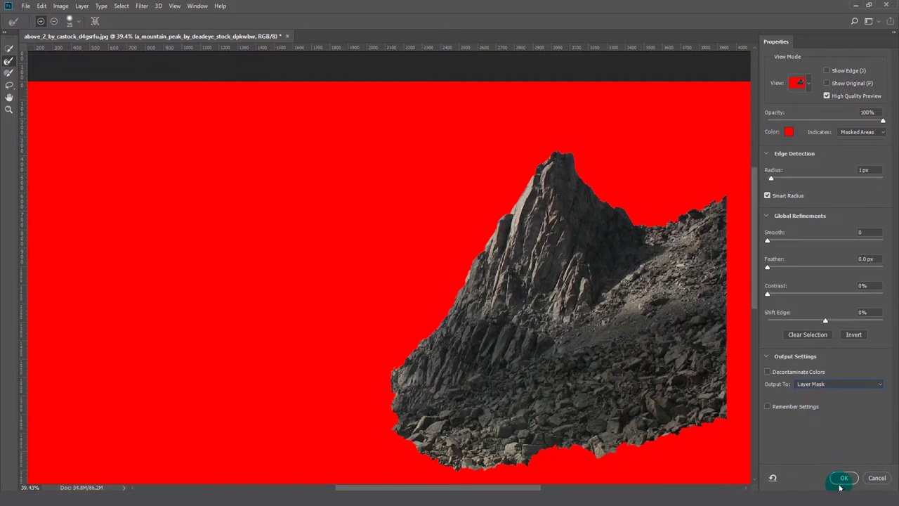
{"action": "left_click", "coordinate": [840, 478]}
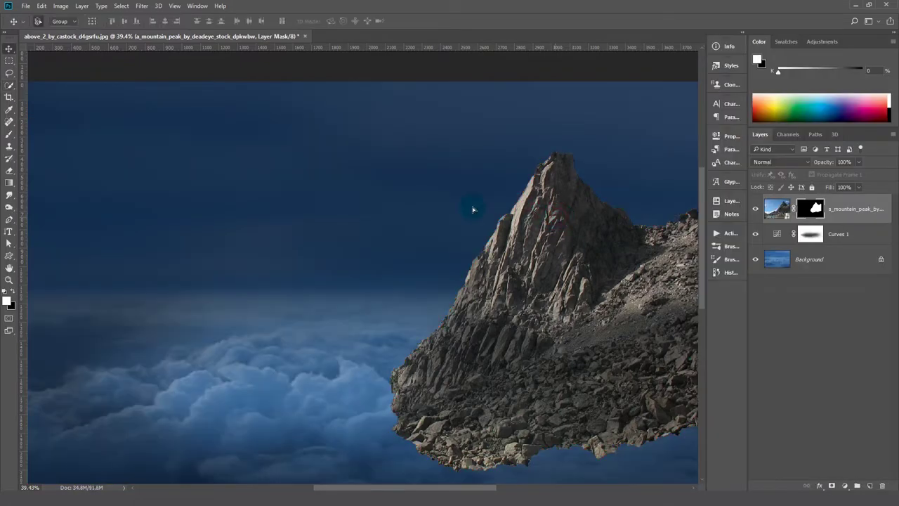
Step: Flip the mountain horizontally and place it at the left side of the canvas
{"action": "left_click_drag", "start_coordinate": [474, 209], "coordinate": [187, 185]}
{"action": "left_click", "coordinate": [42, 6]}
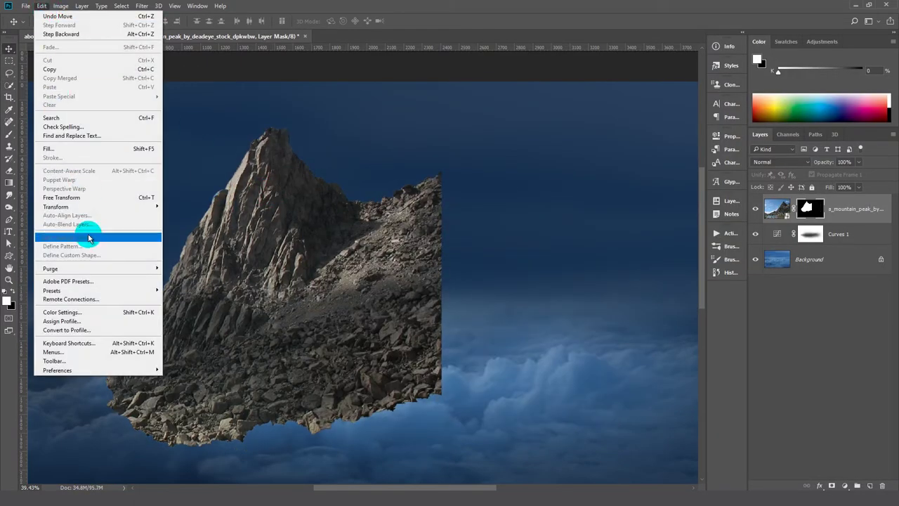
{"action": "mouse_move", "coordinate": [56, 207]}
{"action": "left_click", "coordinate": [201, 307]}
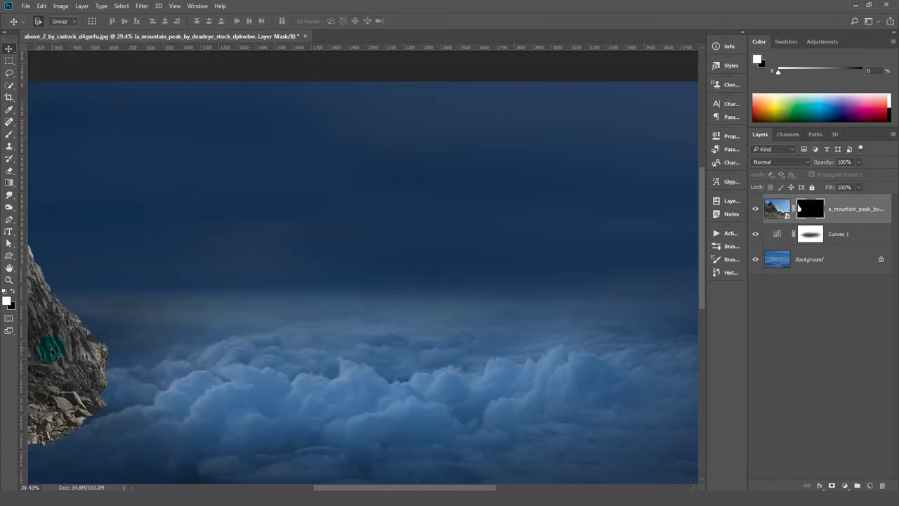
{"action": "left_click_drag", "start_coordinate": [55, 353], "coordinate": [202, 359]}
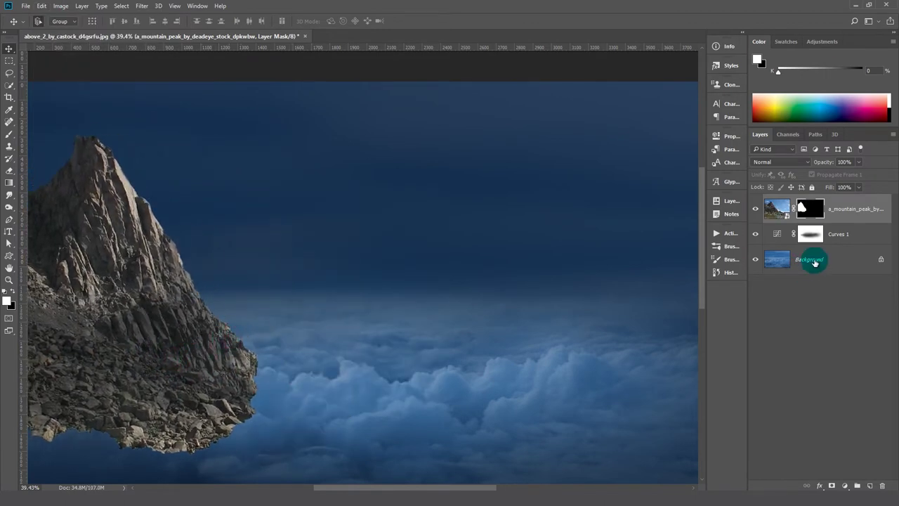
{"action": "scroll", "coordinate": [260, 311], "scroll_direction": "down", "scroll_amount": 2}
Step: Stretch the mountain wider and taller with Free Transform
{"action": "key", "text": "ctrl+t"}
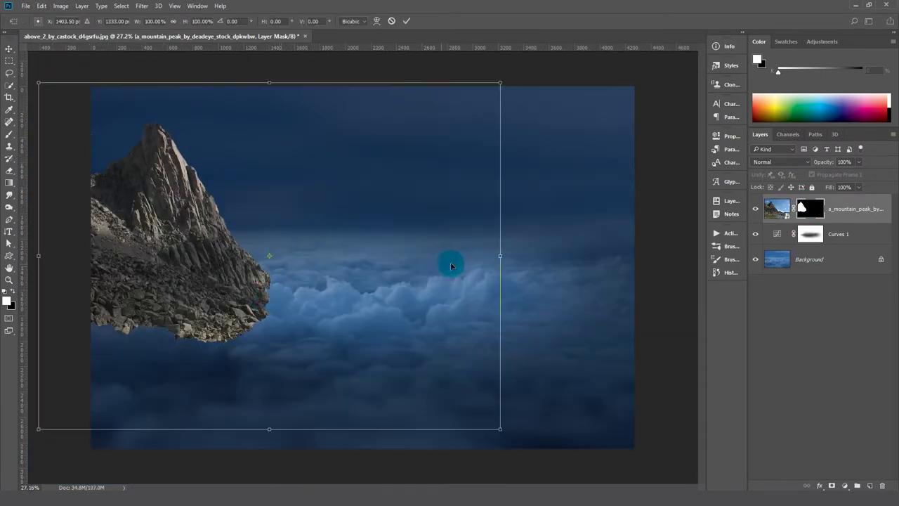
{"action": "left_click_drag", "start_coordinate": [505, 259], "coordinate": [579, 251]}
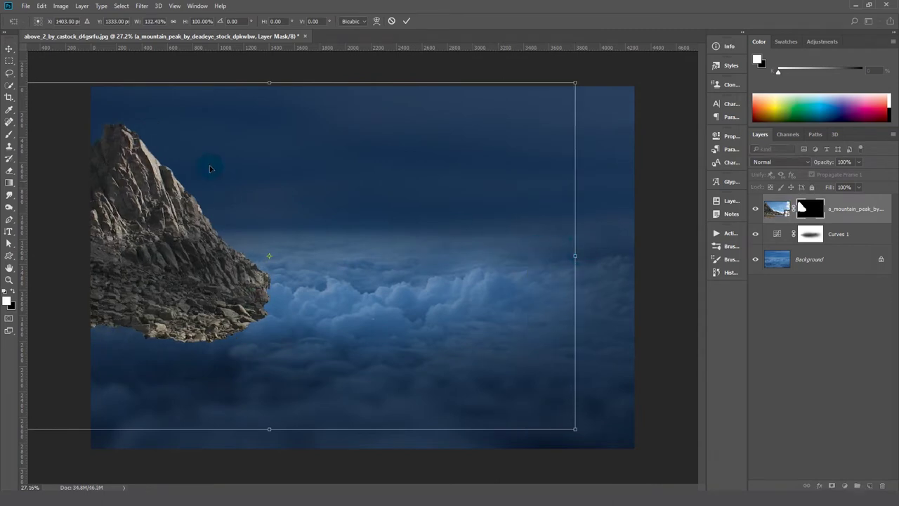
{"action": "left_click_drag", "start_coordinate": [269, 82], "coordinate": [271, 73]}
{"action": "key", "text": "Return"}
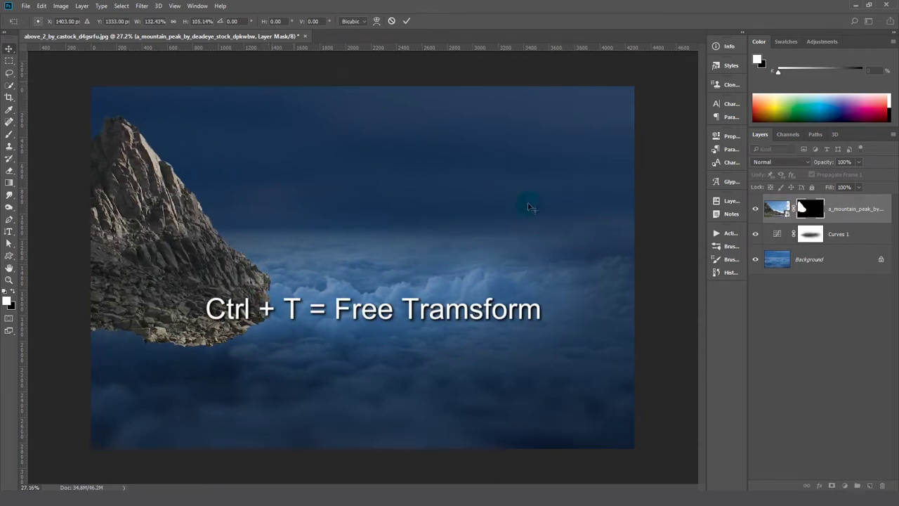
Step: Paint black on the mask at full opacity so the rocky base fades into clouds
{"action": "right_click", "coordinate": [8, 135]}
{"action": "left_click", "coordinate": [213, 40]}
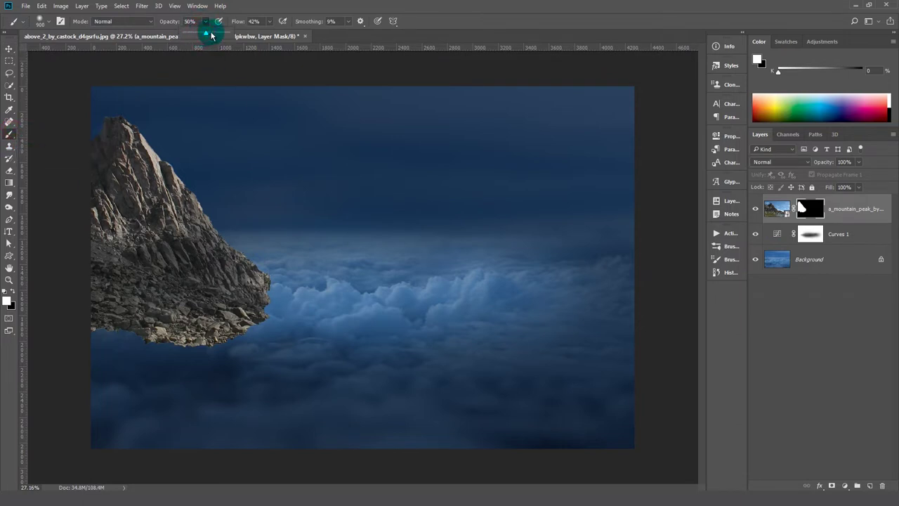
{"action": "left_click_drag", "start_coordinate": [211, 35], "coordinate": [237, 53]}
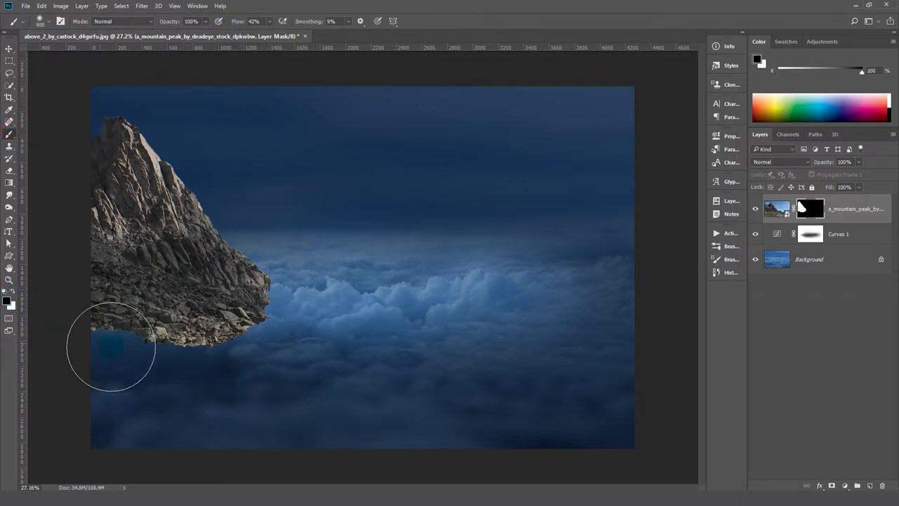
{"action": "mouse_move", "coordinate": [110, 344]}
{"action": "left_mouse_down"}
{"action": "mouse_move", "coordinate": [285, 325]}
{"action": "mouse_move", "coordinate": [109, 332]}
{"action": "left_mouse_up"}
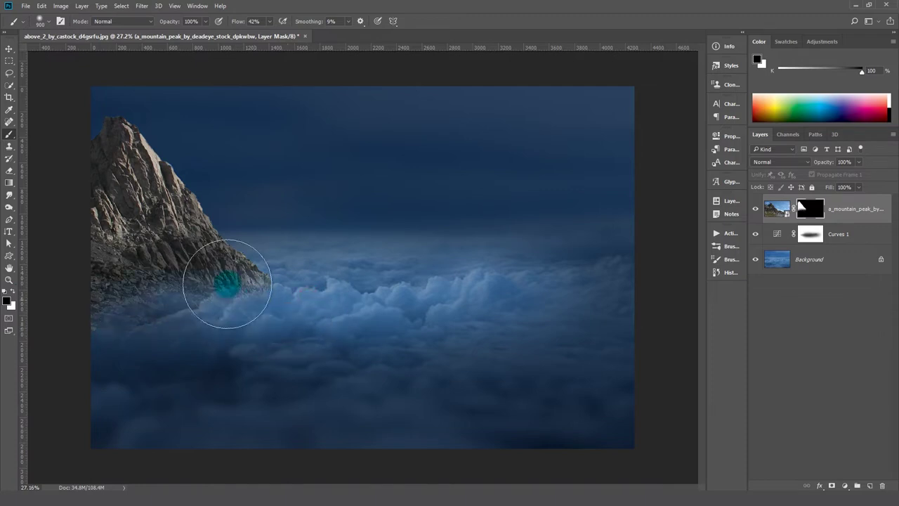
{"action": "left_click_drag", "start_coordinate": [184, 247], "coordinate": [191, 217]}
Step: Shrink the mountain mostly in height and nudge it slightly upward
{"action": "key", "text": "ctrl+t"}
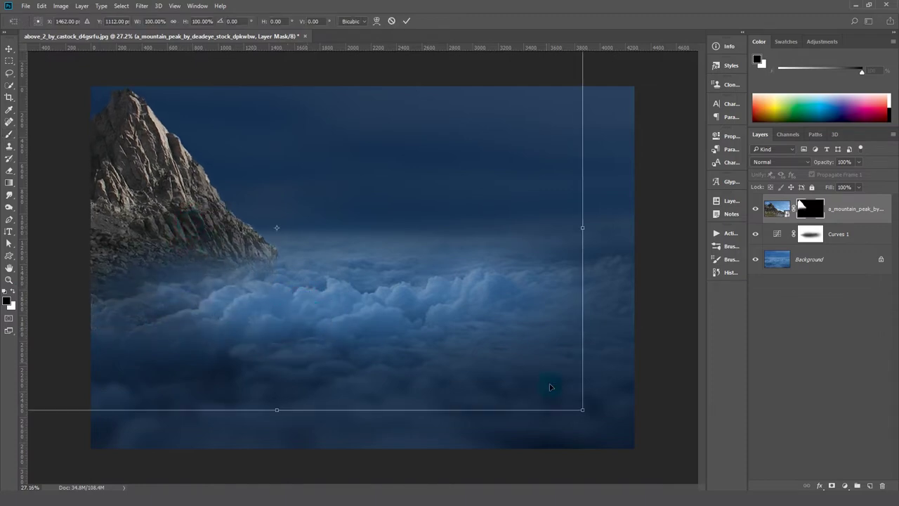
{"action": "left_click_drag", "start_coordinate": [592, 392], "coordinate": [579, 376]}
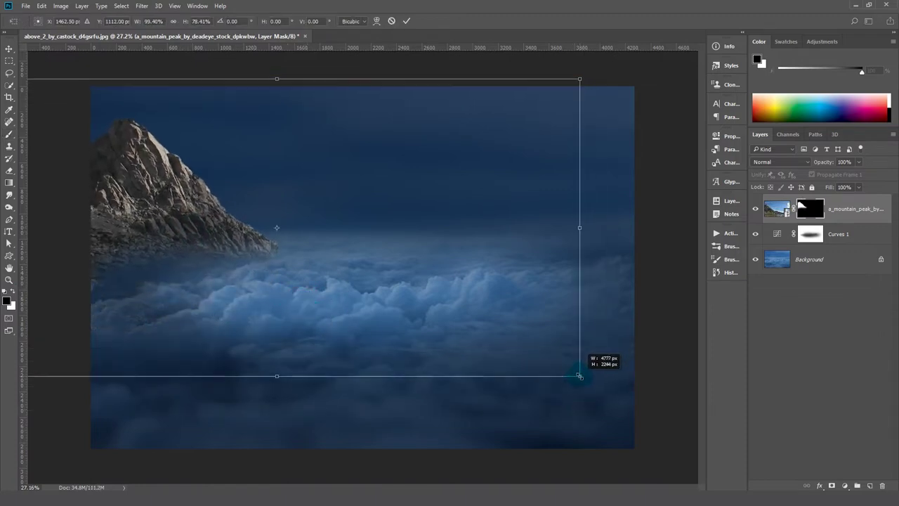
{"action": "left_click_drag", "start_coordinate": [180, 253], "coordinate": [180, 248]}
{"action": "key", "text": "Return"}
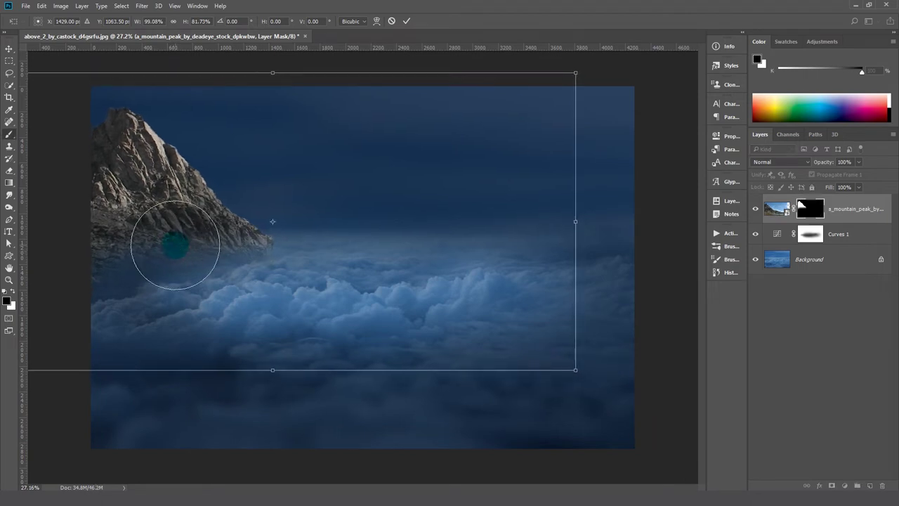
Step: Blend the lower-left rock into the clouds with a few mask brush dabs
{"action": "left_click", "coordinate": [110, 302]}
{"action": "left_click", "coordinate": [76, 291]}
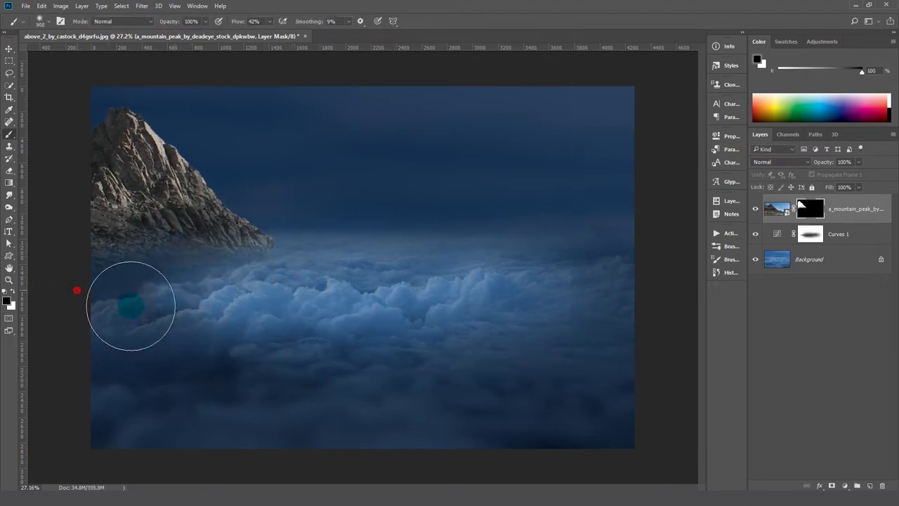
{"action": "left_click", "coordinate": [290, 271]}
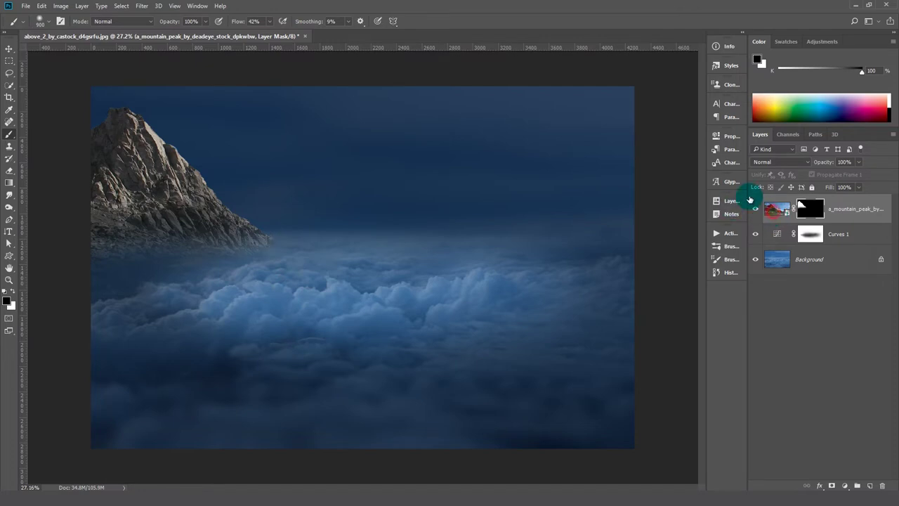
Step: Enlarge the mountain image to about 125 percent and reposition it
{"action": "left_click", "coordinate": [767, 210]}
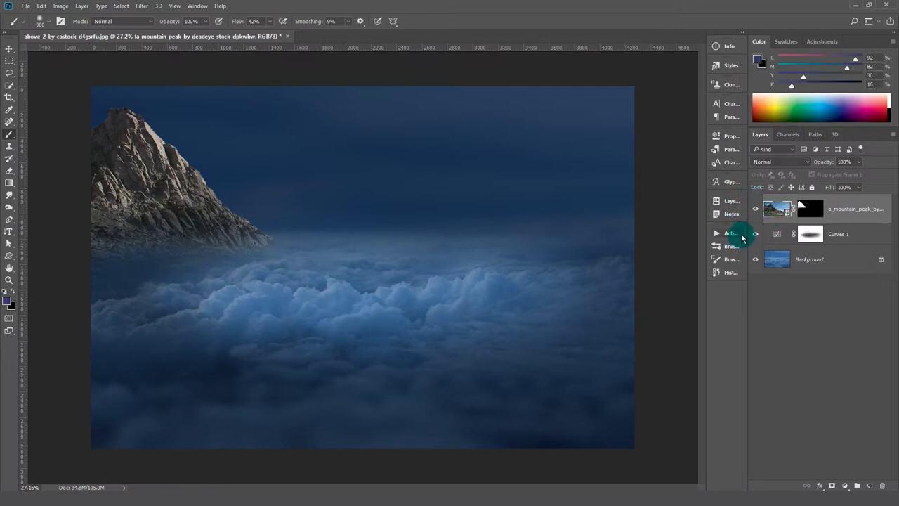
{"action": "key", "text": "ctrl+t"}
{"action": "left_click_drag", "start_coordinate": [309, 259], "coordinate": [315, 263]}
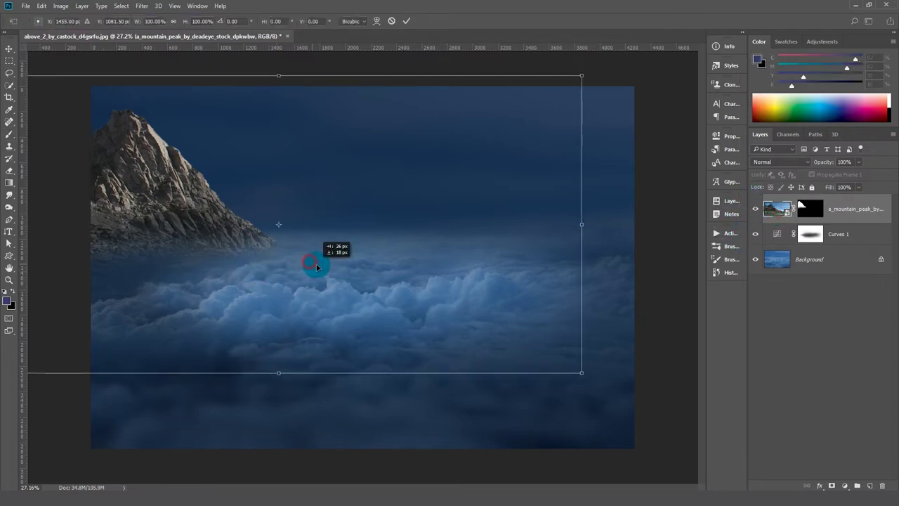
{"action": "left_click_drag", "start_coordinate": [588, 372], "coordinate": [747, 446]}
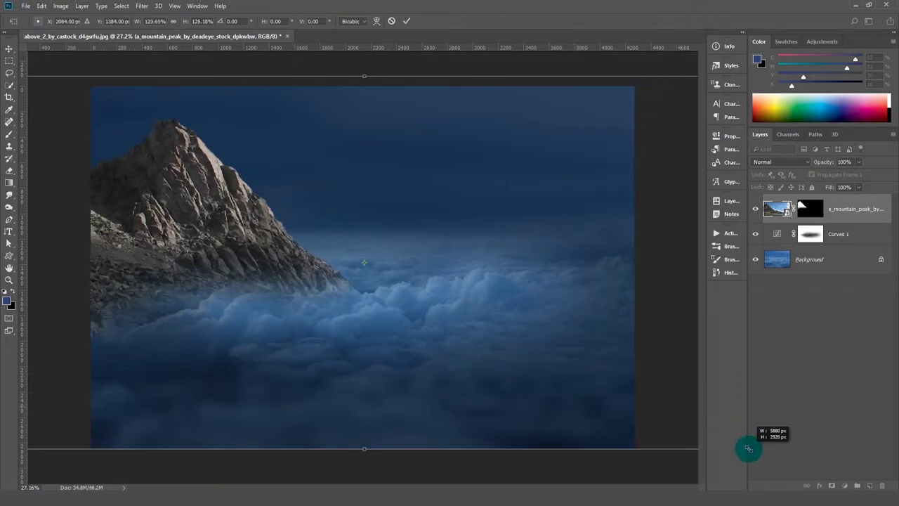
{"action": "left_click_drag", "start_coordinate": [421, 341], "coordinate": [349, 327]}
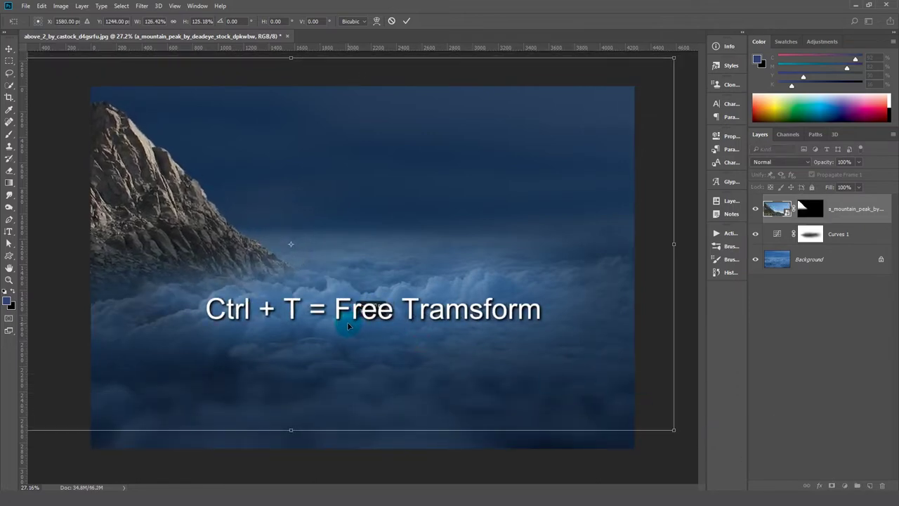
{"action": "key", "text": "Return"}
Step: Shrink the mountain to about 91 by 82 percent from its lower-right corner
{"action": "key", "text": "b"}
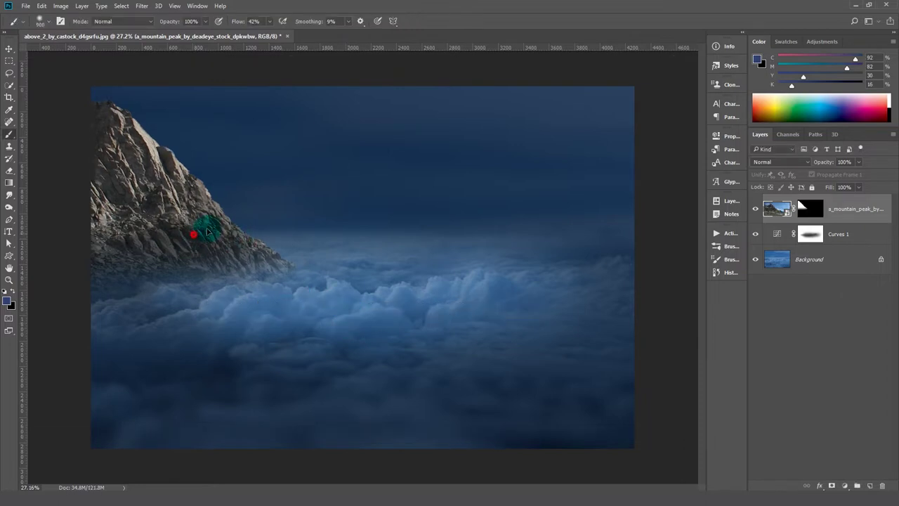
{"action": "left_click_drag", "start_coordinate": [245, 244], "coordinate": [199, 233]}
{"action": "key", "text": "ctrl+t"}
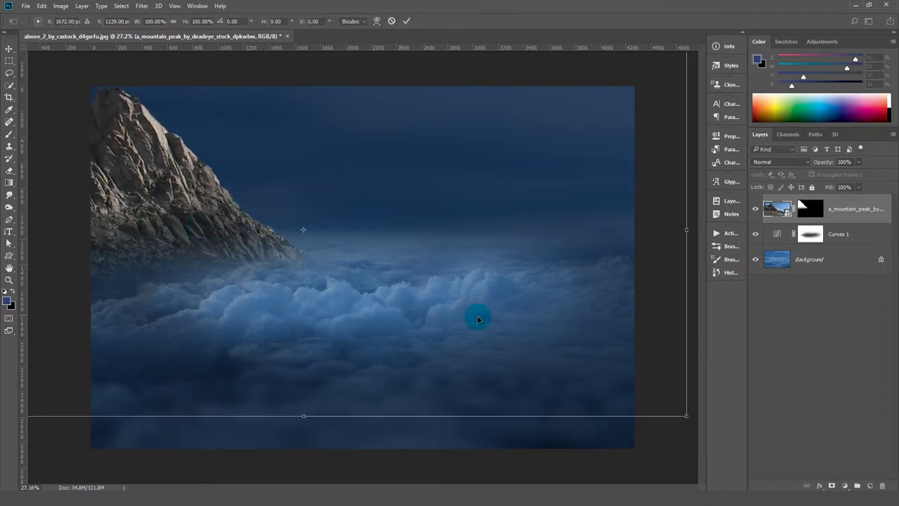
{"action": "left_click_drag", "start_coordinate": [687, 415], "coordinate": [646, 380]}
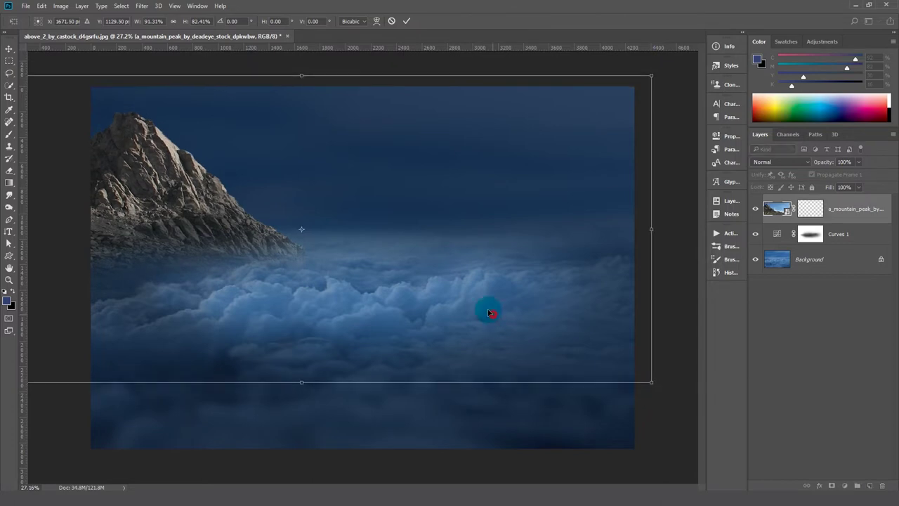
{"action": "left_click_drag", "start_coordinate": [488, 311], "coordinate": [482, 309]}
{"action": "key", "text": "Return"}
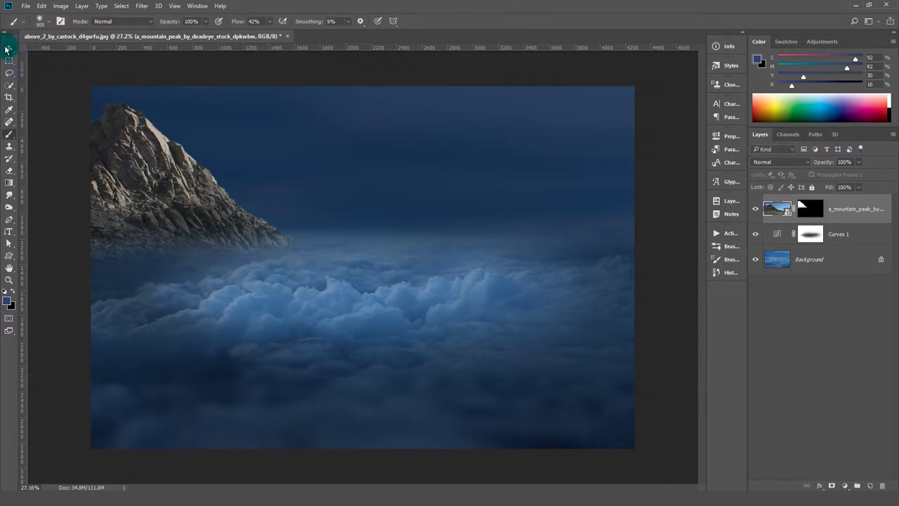
Step: Pick the mountain layer with the Move tool and enlarge it slightly from its corner
{"action": "left_click", "coordinate": [8, 48]}
{"action": "right_click", "coordinate": [174, 166]}
{"action": "left_click", "coordinate": [176, 172]}
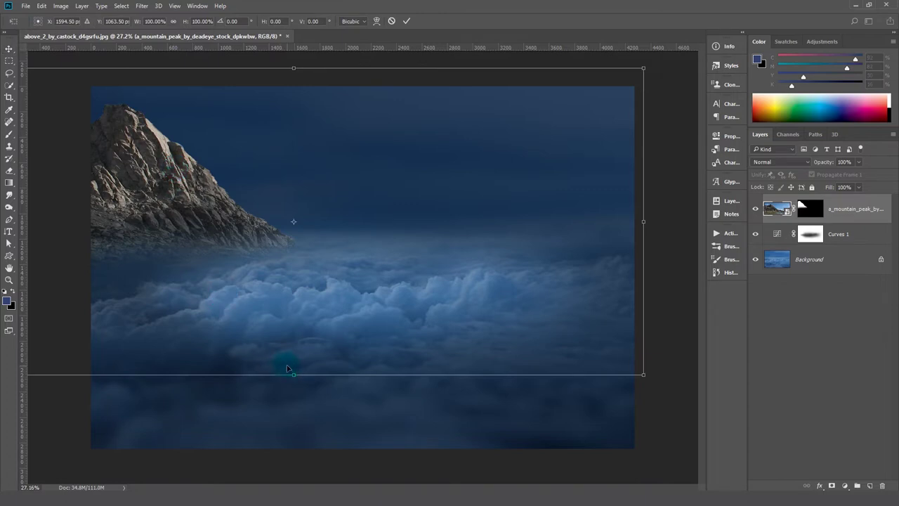
{"action": "left_click_drag", "start_coordinate": [645, 376], "coordinate": [673, 387]}
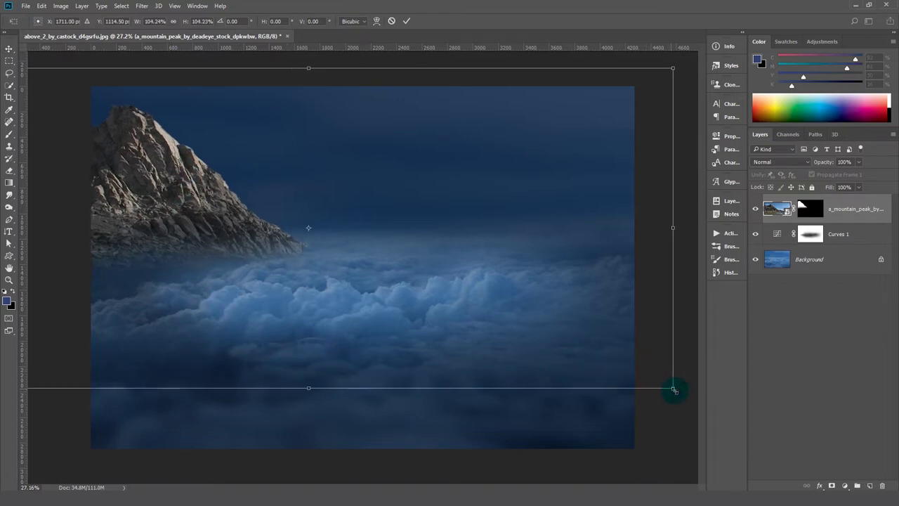
{"action": "key", "text": "Return"}
Step: Apply Levels to the mountain, darkening its shadows and lifting the darkest output tones
{"action": "key", "text": "b"}
{"action": "left_click", "coordinate": [61, 7]}
{"action": "mouse_move", "coordinate": [75, 30]}
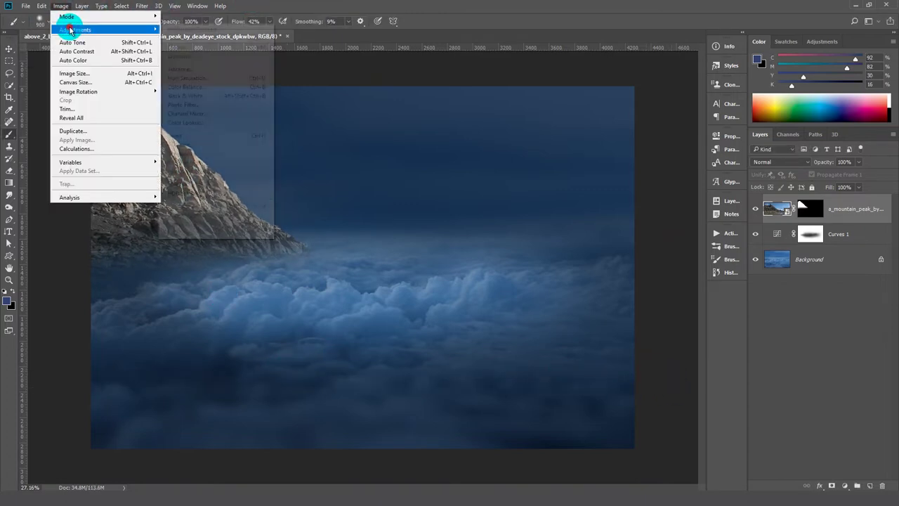
{"action": "left_click", "coordinate": [179, 38]}
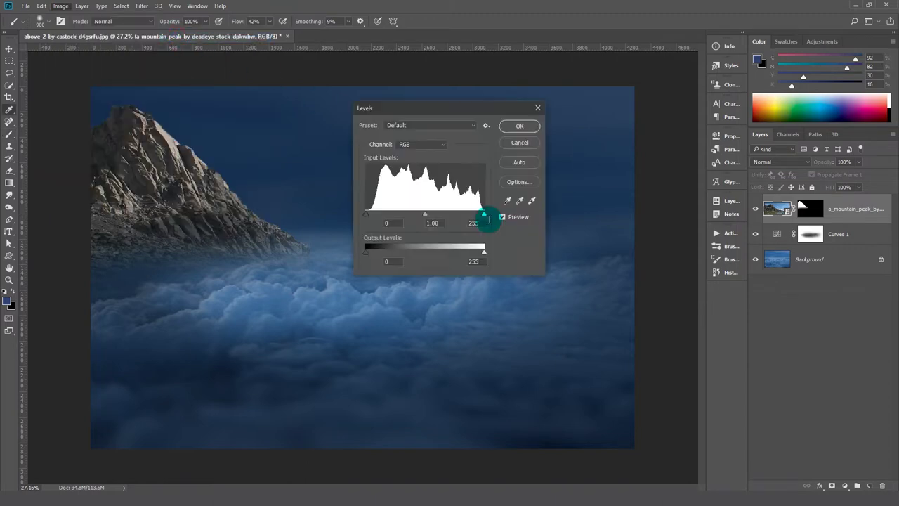
{"action": "left_click_drag", "start_coordinate": [366, 213], "coordinate": [455, 213]}
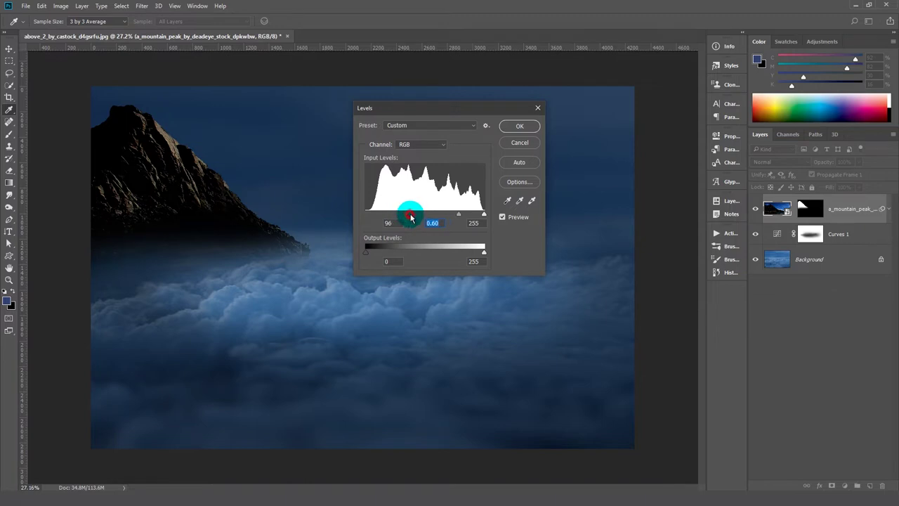
{"action": "left_click", "coordinate": [388, 223]}
{"action": "left_click_drag", "start_coordinate": [372, 256], "coordinate": [373, 255]}
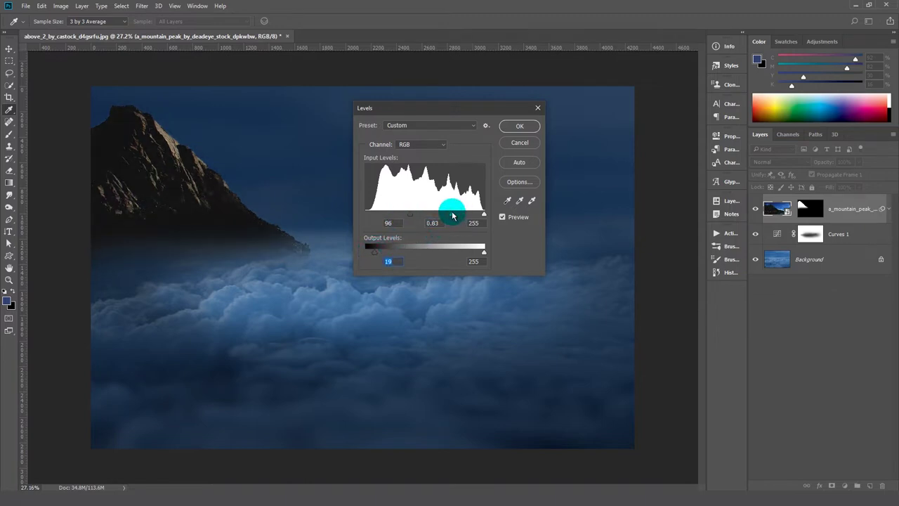
{"action": "left_click_drag", "start_coordinate": [454, 215], "coordinate": [452, 215]}
{"action": "left_click_drag", "start_coordinate": [377, 258], "coordinate": [378, 259]}
{"action": "left_click", "coordinate": [529, 130]}
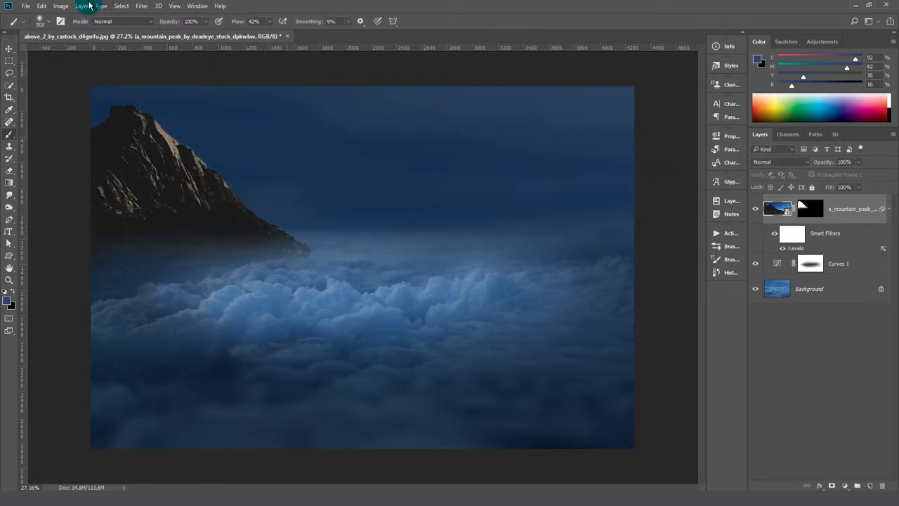
Step: Apply Color Balance shifting the mountain's midtones toward cyan (-40)
{"action": "left_click", "coordinate": [61, 5]}
{"action": "left_click", "coordinate": [186, 86]}
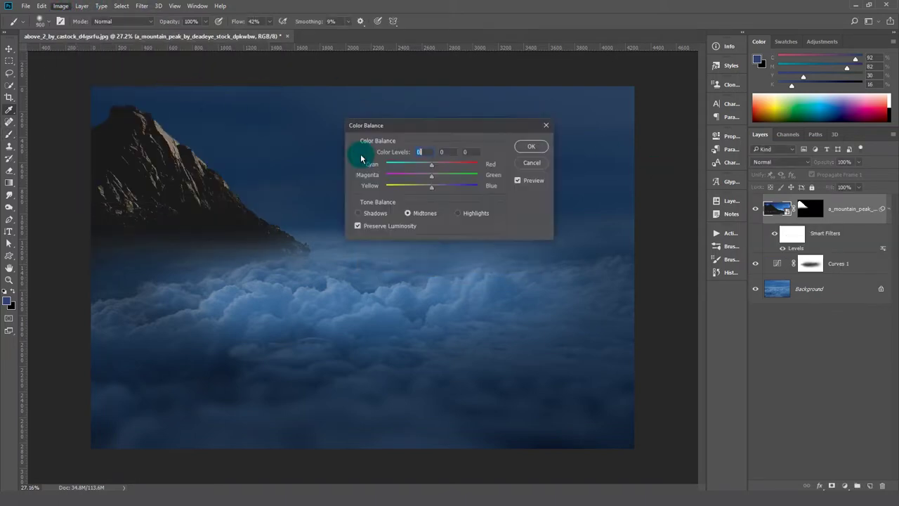
{"action": "left_click", "coordinate": [419, 168]}
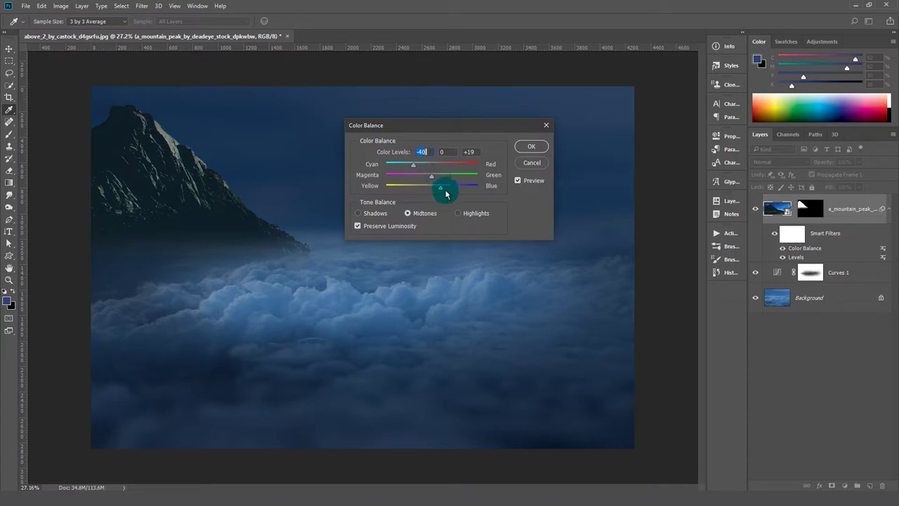
{"action": "left_click", "coordinate": [531, 146]}
Step: Add a 2.2 px Gaussian Blur to the mountain
{"action": "key", "text": "b"}
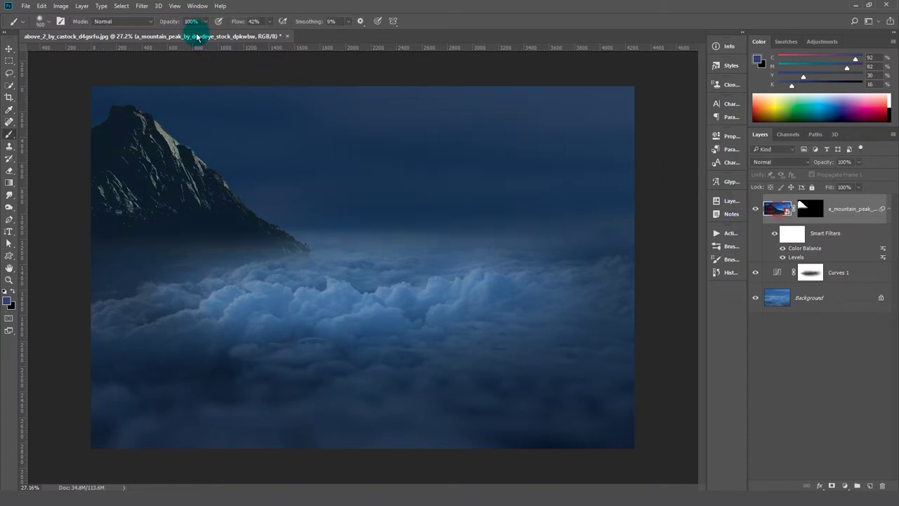
{"action": "left_click", "coordinate": [141, 6]}
{"action": "left_click", "coordinate": [286, 147]}
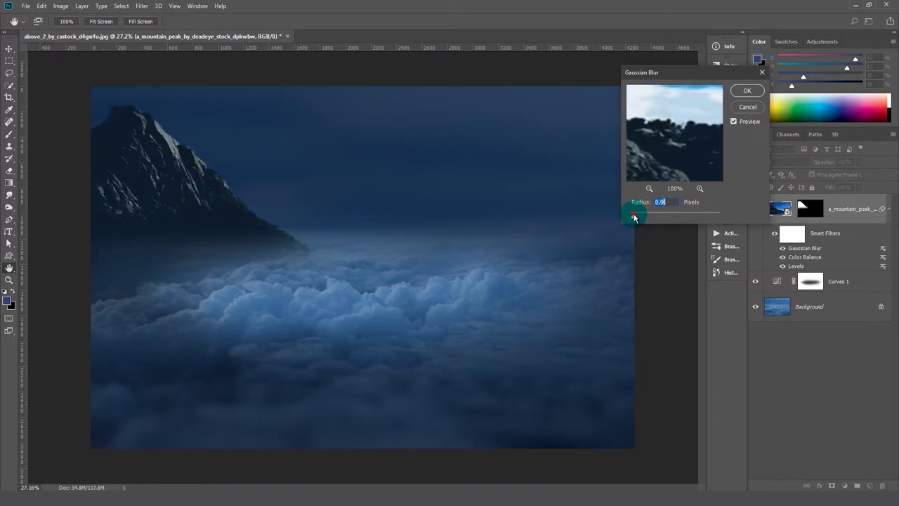
{"action": "left_click", "coordinate": [745, 101]}
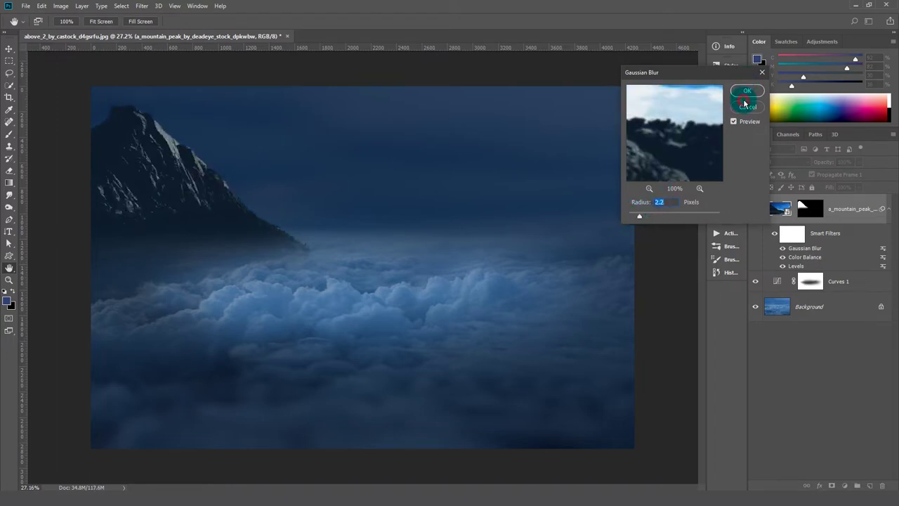
{"action": "key", "text": "b"}
{"action": "left_click", "coordinate": [791, 236]}
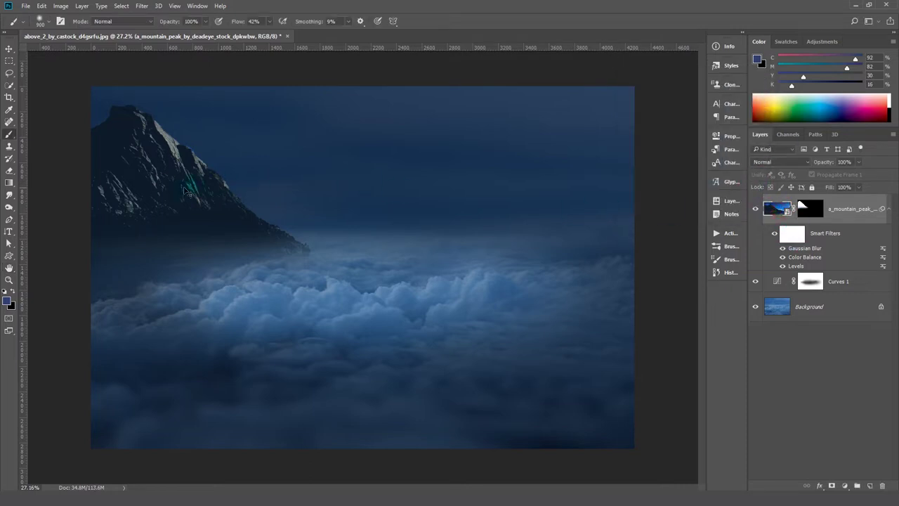
Step: Nudge the mountain left, paint its base back in white on the mask, and duplicate the layer
{"action": "mouse_move", "coordinate": [171, 188]}
{"action": "left_mouse_down"}
{"action": "mouse_move", "coordinate": [148, 180]}
{"action": "mouse_move", "coordinate": [149, 198]}
{"action": "mouse_move", "coordinate": [167, 196]}
{"action": "left_mouse_up"}
{"action": "left_click", "coordinate": [810, 208]}
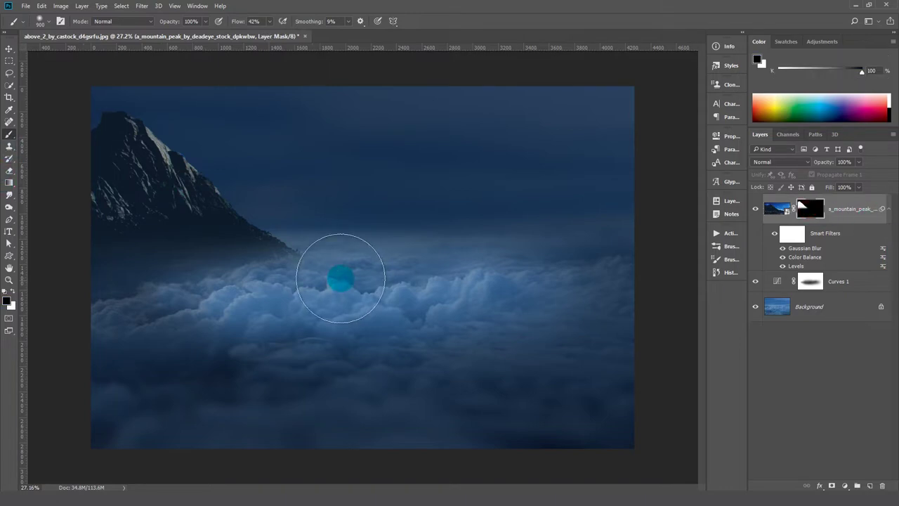
{"action": "key", "text": "x"}
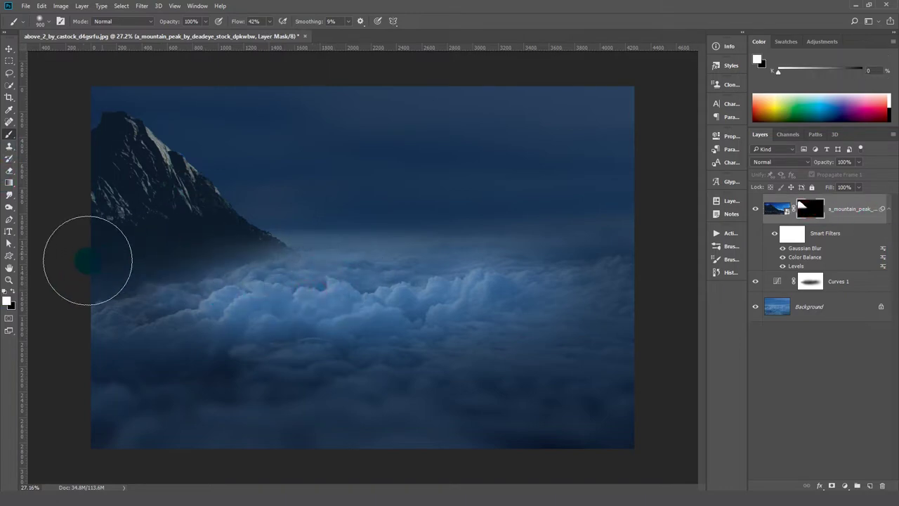
{"action": "mouse_move", "coordinate": [160, 245]}
{"action": "left_mouse_down"}
{"action": "mouse_move", "coordinate": [285, 285]}
{"action": "mouse_move", "coordinate": [251, 327]}
{"action": "mouse_move", "coordinate": [203, 243]}
{"action": "mouse_move", "coordinate": [348, 262]}
{"action": "left_mouse_up"}
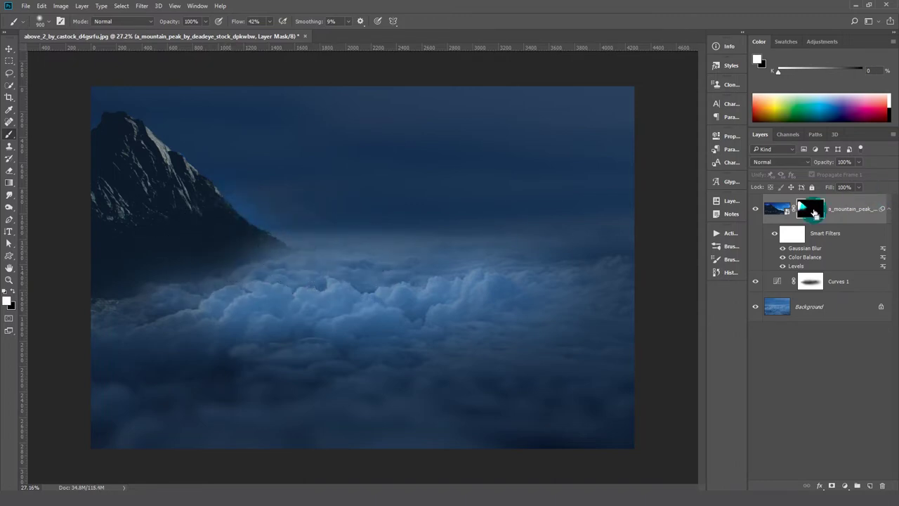
{"action": "mouse_move", "coordinate": [776, 209]}
{"action": "left_mouse_down"}
{"action": "mouse_move", "coordinate": [860, 426]}
{"action": "mouse_move", "coordinate": [843, 478]}
{"action": "mouse_move", "coordinate": [869, 485]}
{"action": "left_mouse_up"}
Step: Move the mountain copy right and slightly lower to form a second peak
{"action": "key", "text": "ctrl+t"}
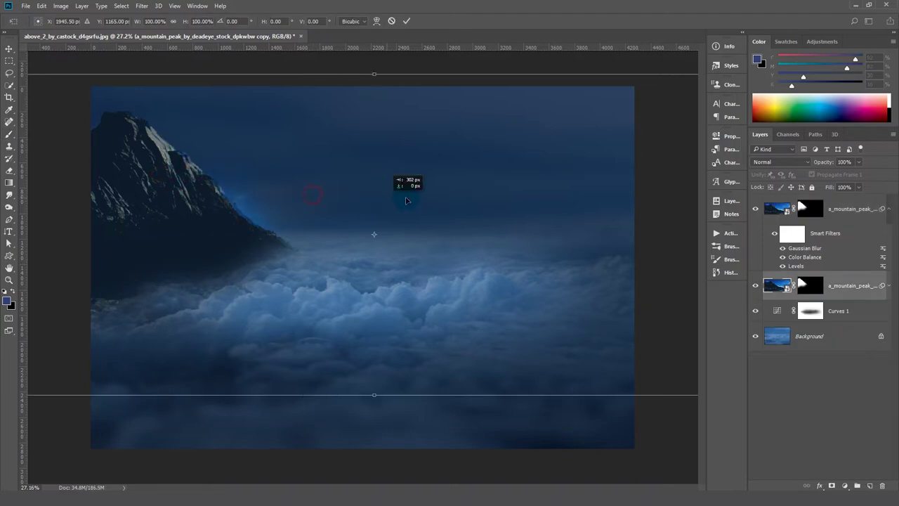
{"action": "left_click_drag", "start_coordinate": [393, 179], "coordinate": [426, 183]}
{"action": "left_click", "coordinate": [406, 23]}
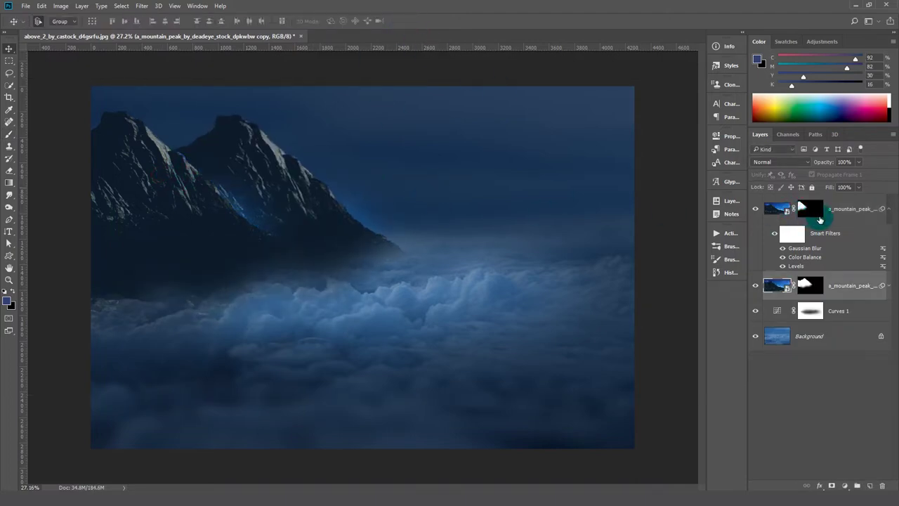
{"action": "left_click_drag", "start_coordinate": [264, 152], "coordinate": [281, 147]}
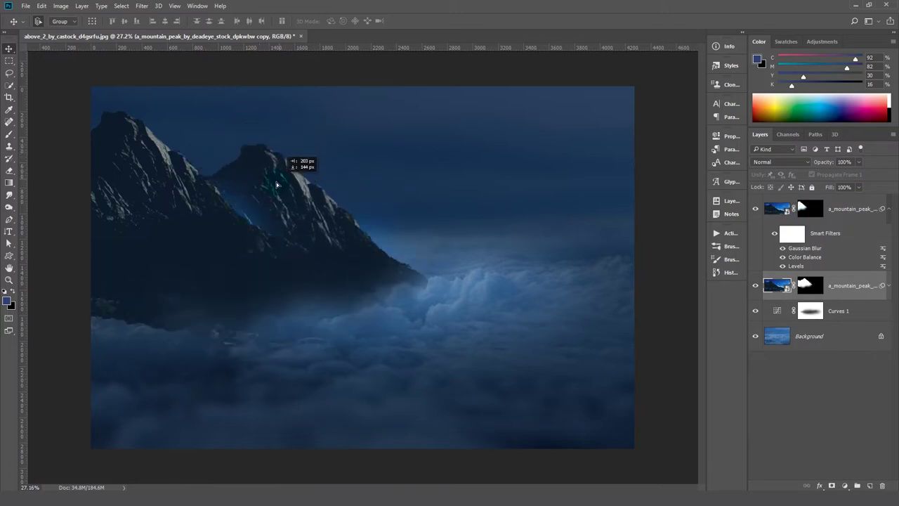
{"action": "left_click_drag", "start_coordinate": [269, 150], "coordinate": [261, 184]}
Step: Mask out the second peak's dark base and set its layer opacity to about 48%
{"action": "left_click", "coordinate": [810, 293]}
{"action": "left_click", "coordinate": [9, 133]}
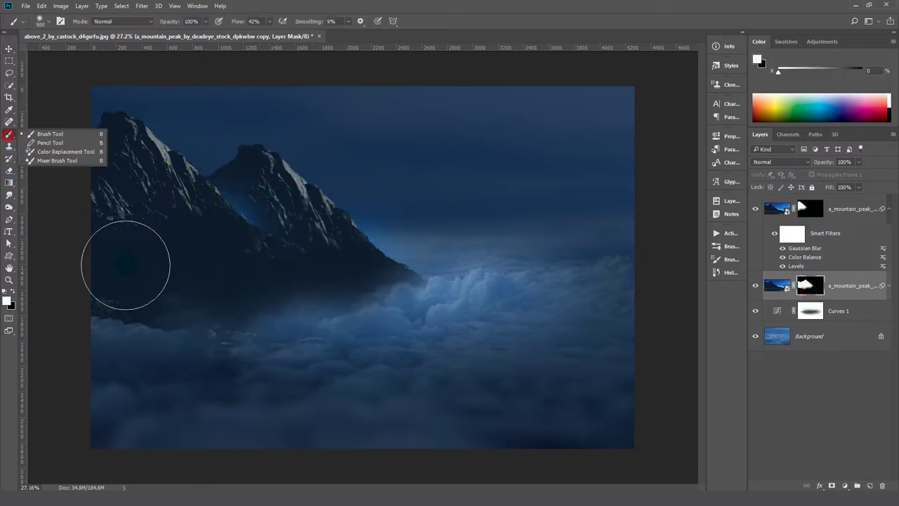
{"action": "left_click", "coordinate": [7, 289]}
{"action": "mouse_move", "coordinate": [58, 304]}
{"action": "left_mouse_down"}
{"action": "mouse_move", "coordinate": [325, 317]}
{"action": "mouse_move", "coordinate": [161, 297]}
{"action": "left_mouse_up"}
{"action": "key", "text": "x"}
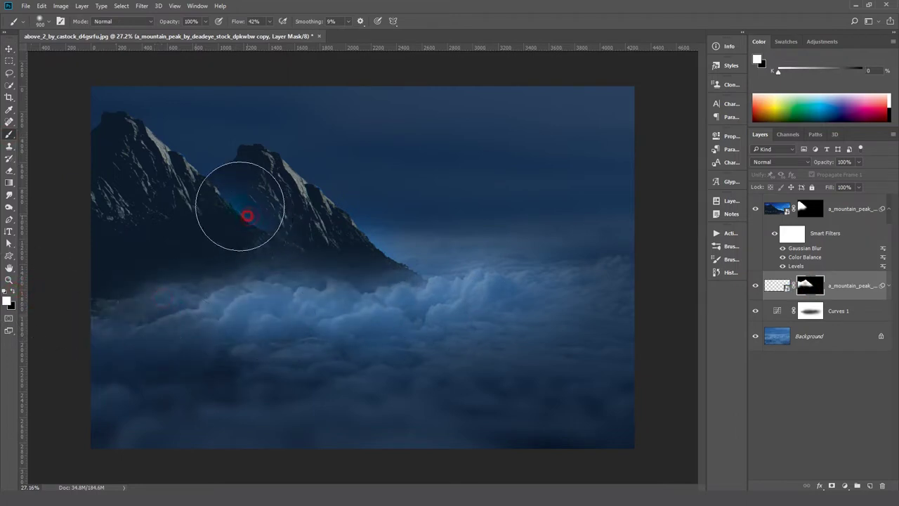
{"action": "left_click_drag", "start_coordinate": [848, 175], "coordinate": [840, 177]}
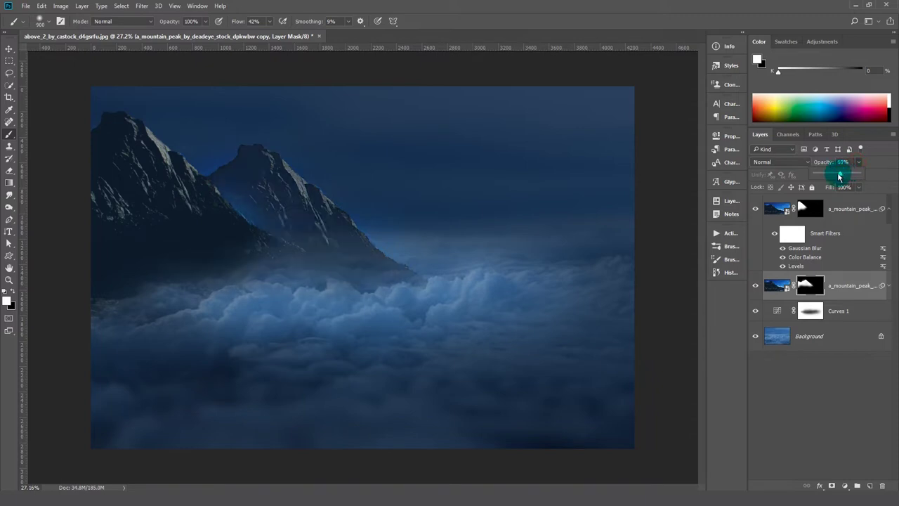
{"action": "mouse_move", "coordinate": [401, 290]}
{"action": "left_mouse_down"}
{"action": "mouse_move", "coordinate": [358, 304]}
{"action": "mouse_move", "coordinate": [277, 287]}
{"action": "left_mouse_up"}
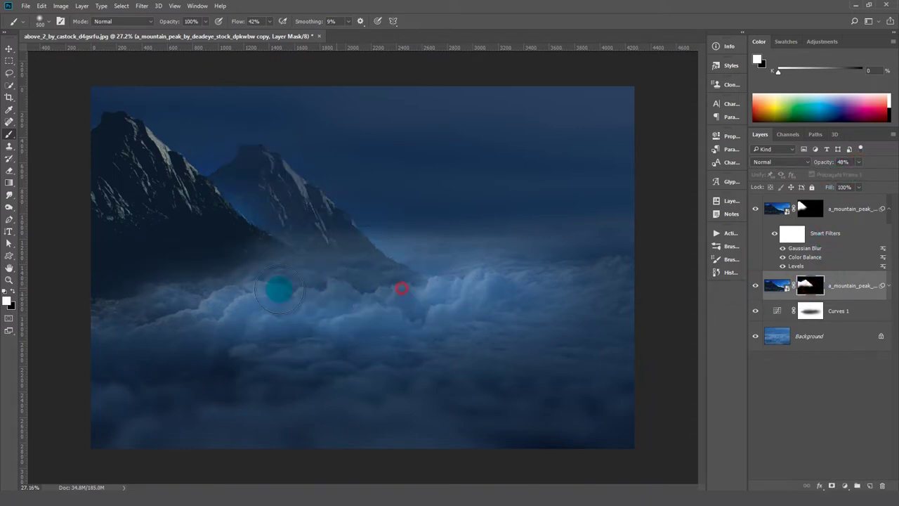
Step: Hide more of the second peak's foot in cloud, then restore its lower slopes in white
{"action": "left_click", "coordinate": [11, 294]}
{"action": "left_click_drag", "start_coordinate": [460, 295], "coordinate": [332, 280]}
{"action": "left_click_drag", "start_coordinate": [254, 283], "coordinate": [217, 288]}
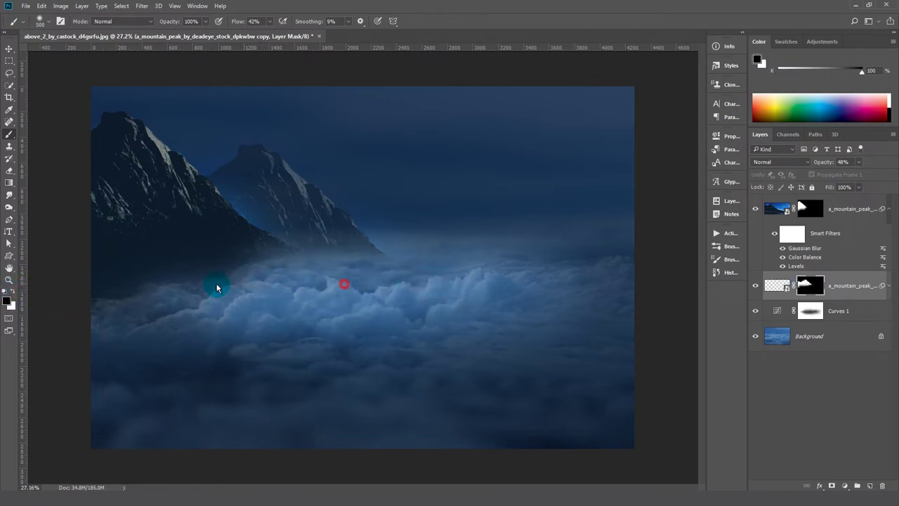
{"action": "key", "text": "x"}
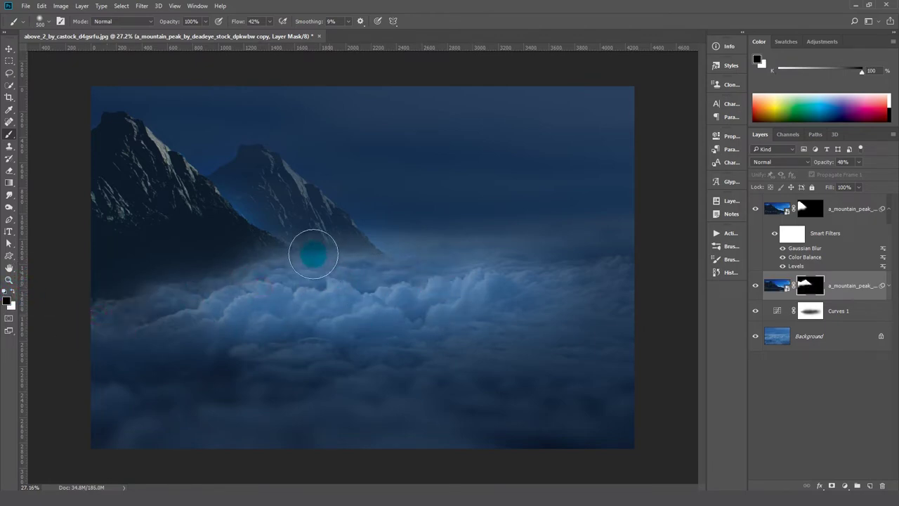
{"action": "mouse_move", "coordinate": [311, 250]}
{"action": "left_mouse_down"}
{"action": "mouse_move", "coordinate": [323, 188]}
{"action": "mouse_move", "coordinate": [290, 192]}
{"action": "left_mouse_up"}
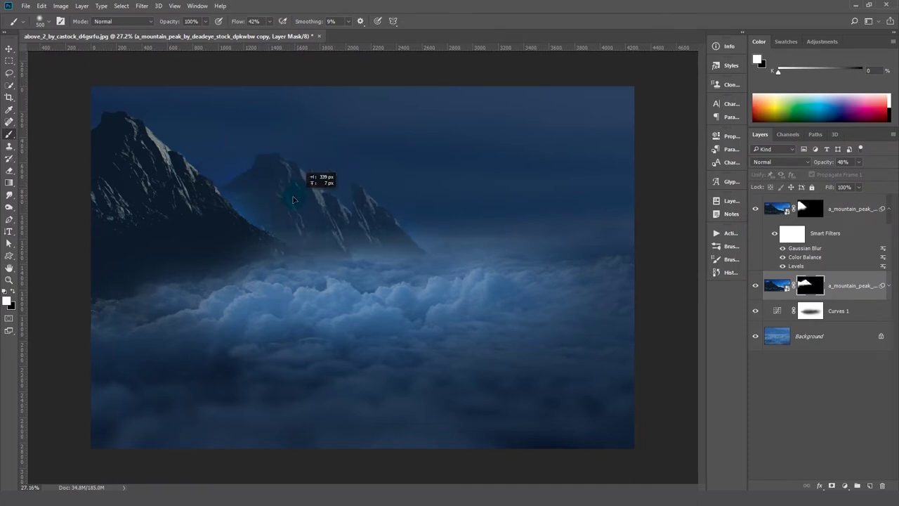
{"action": "left_click", "coordinate": [777, 285]}
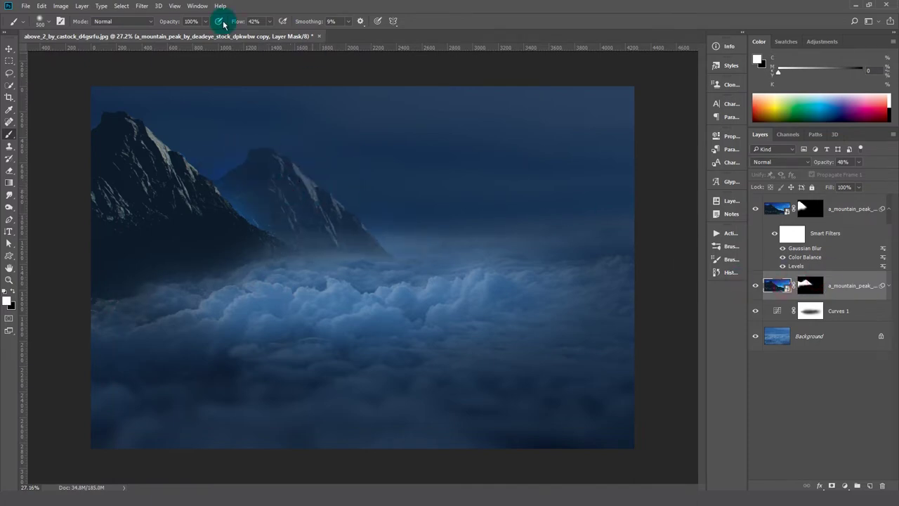
{"action": "left_click", "coordinate": [141, 6]}
Step: Give the second peak a stronger Gaussian Blur and shift it slightly right
{"action": "left_click", "coordinate": [284, 145]}
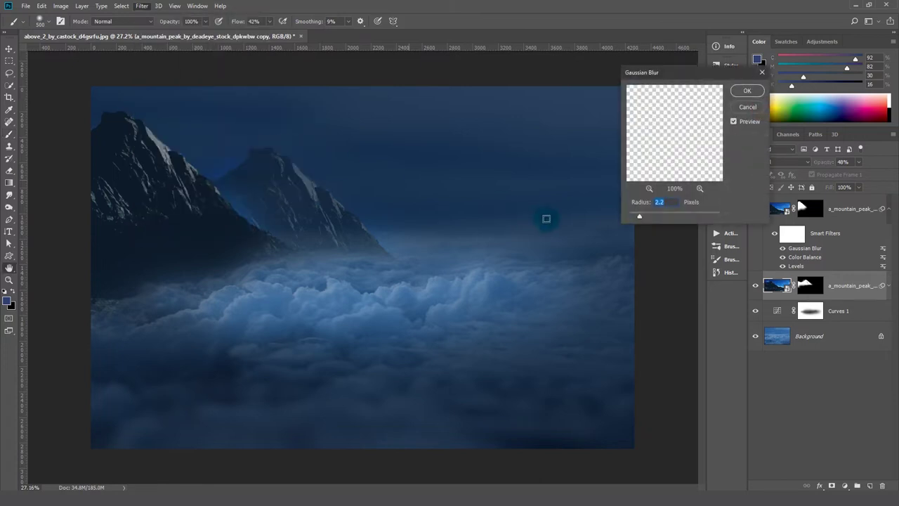
{"action": "left_click_drag", "start_coordinate": [639, 217], "coordinate": [648, 219]}
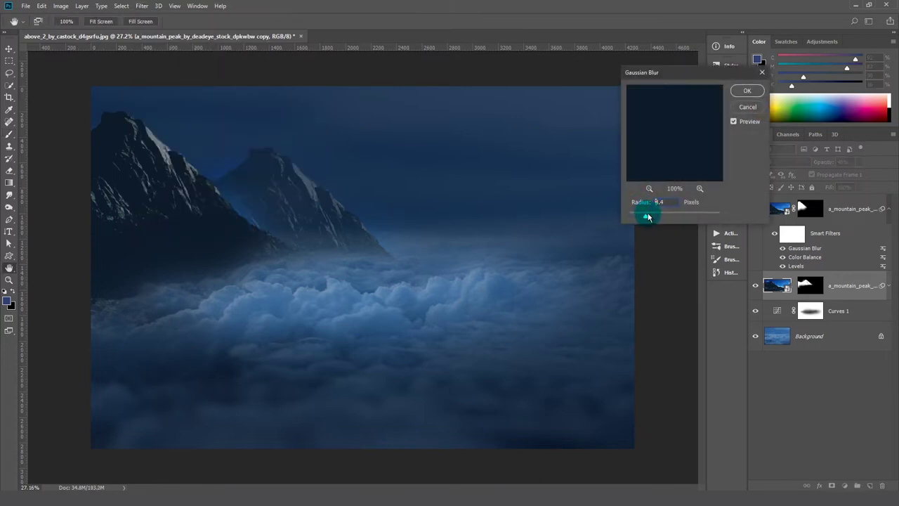
{"action": "left_click", "coordinate": [749, 92]}
{"action": "key", "text": "b"}
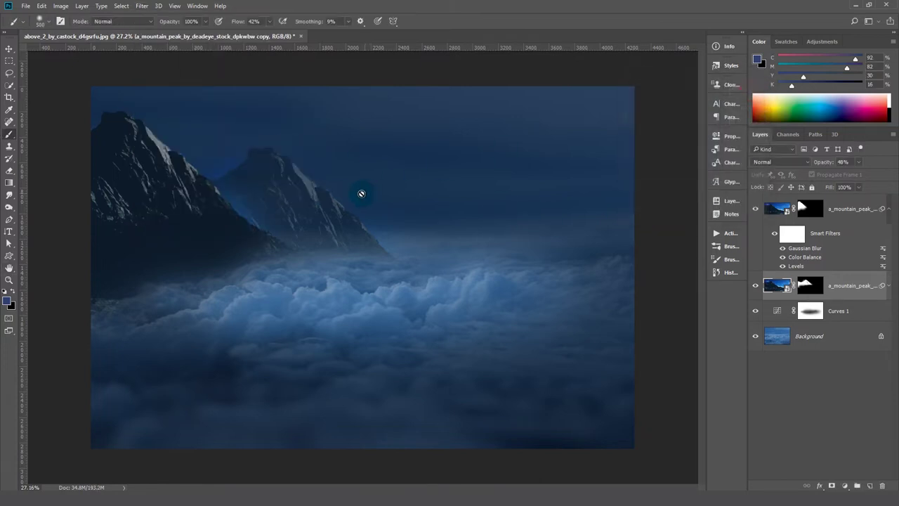
{"action": "left_click_drag", "start_coordinate": [300, 196], "coordinate": [353, 211]}
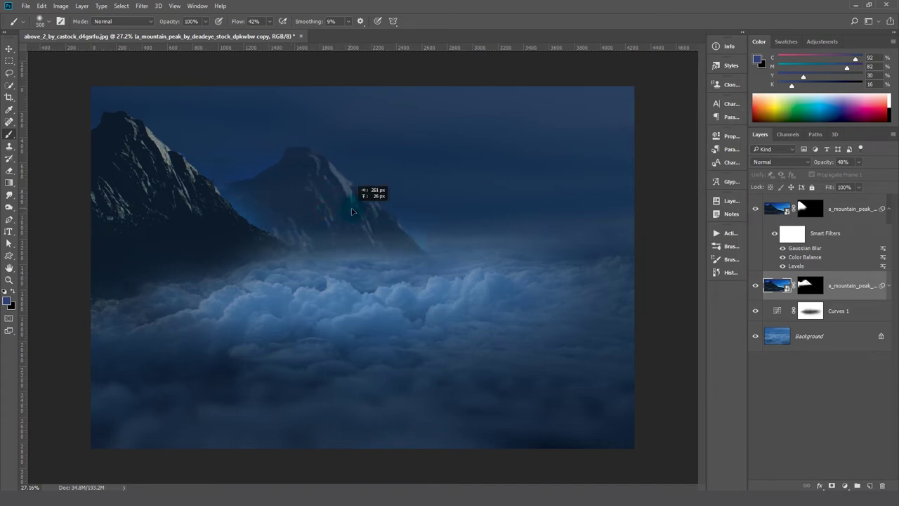
Step: Fade the second peak's lower right slope on its mask, lower opacity to 20%, and open boat.jpg
{"action": "left_click", "coordinate": [810, 286]}
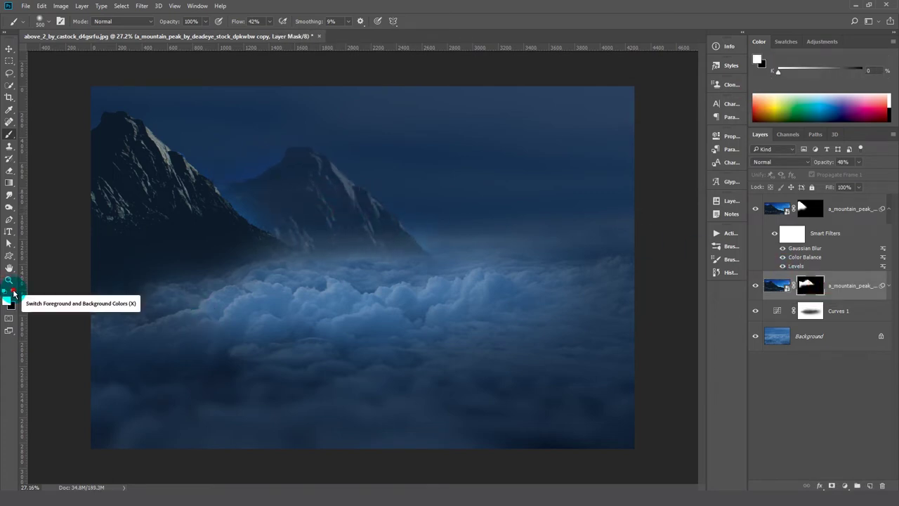
{"action": "left_click", "coordinate": [12, 290]}
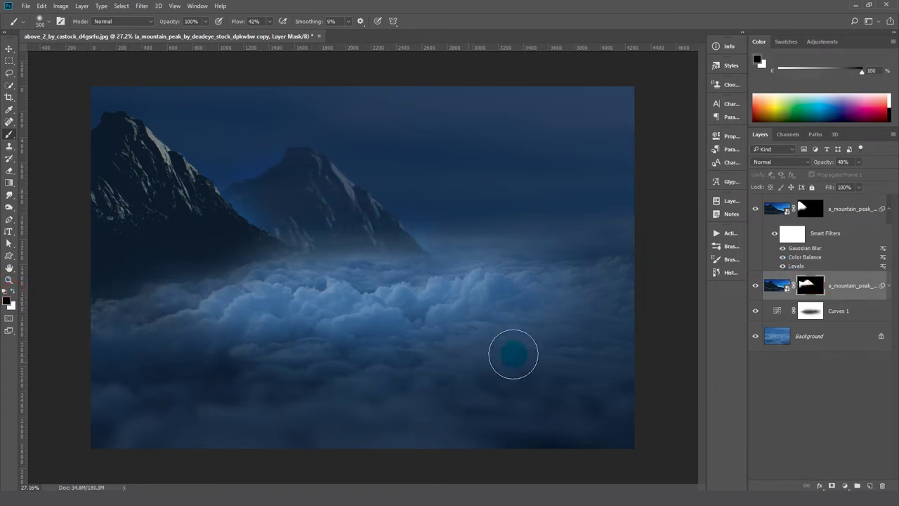
{"action": "left_click_drag", "start_coordinate": [406, 261], "coordinate": [442, 245]}
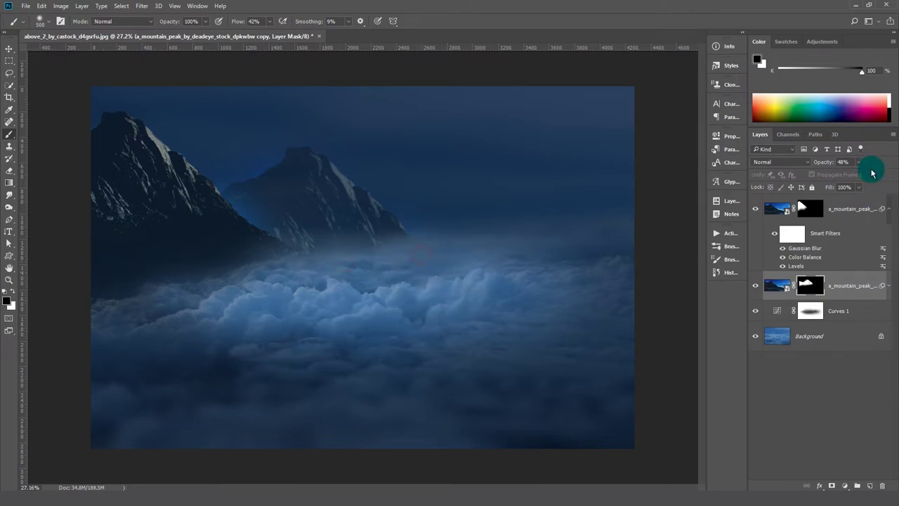
{"action": "left_click_drag", "start_coordinate": [848, 176], "coordinate": [846, 176]}
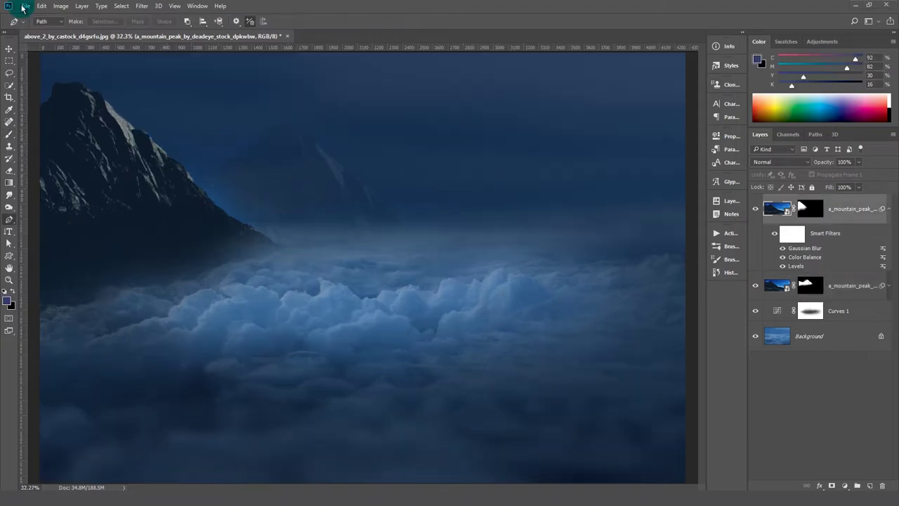
{"action": "left_click", "coordinate": [25, 6]}
{"action": "left_click", "coordinate": [208, 89]}
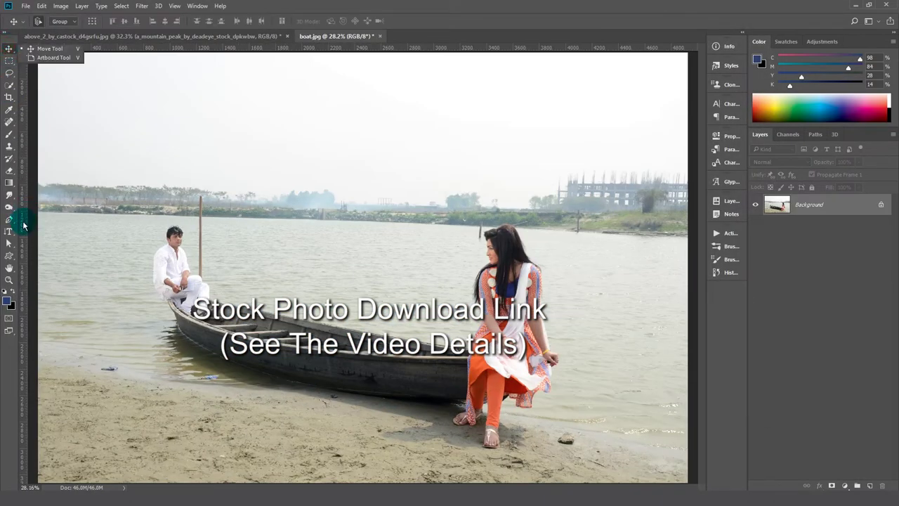
Step: Switch to boat.jpg, choose the Pen tool in Path mode, and zoom in on the pole's tip
{"action": "left_click", "coordinate": [33, 48]}
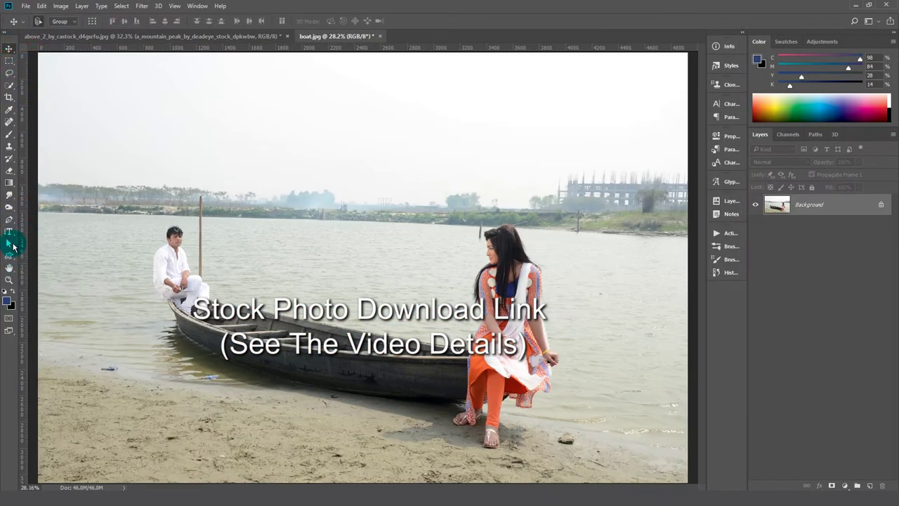
{"action": "left_click", "coordinate": [9, 219]}
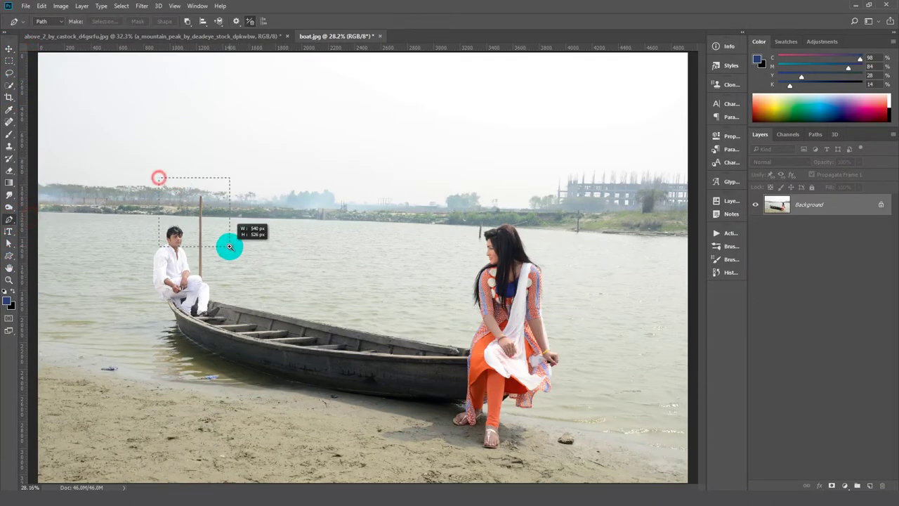
{"action": "left_click_drag", "start_coordinate": [161, 179], "coordinate": [317, 155]}
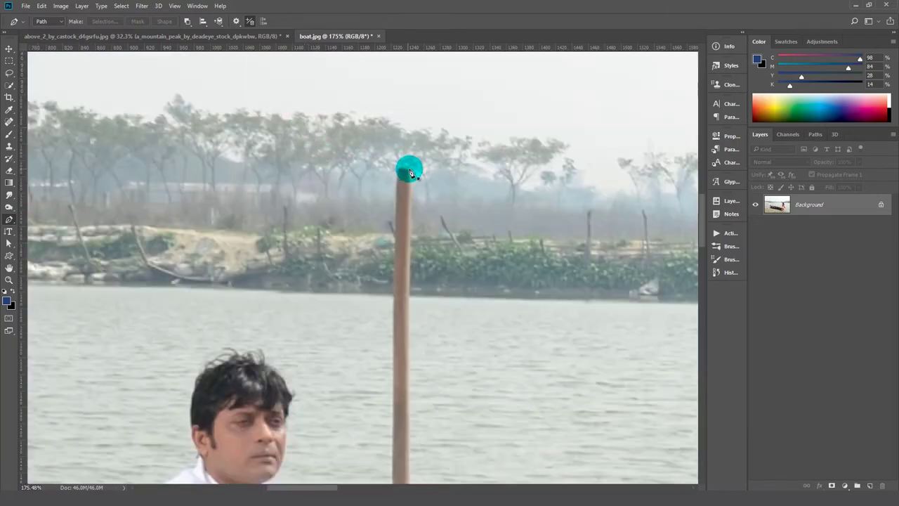
{"action": "left_click_drag", "start_coordinate": [431, 199], "coordinate": [374, 186]}
Step: Place the first curved anchor at the pole's top, then zoom out to follow the pole down
{"action": "left_click_drag", "start_coordinate": [335, 223], "coordinate": [301, 222]}
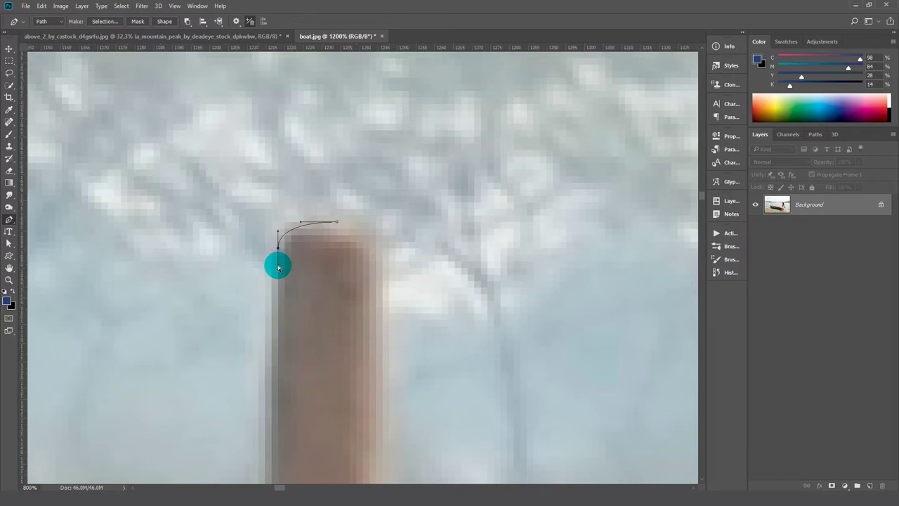
{"action": "key", "text": "ctrl+minus"}
{"action": "key", "text": "ctrl+minus"}
{"action": "key", "text": "ctrl+minus"}
{"action": "scroll", "coordinate": [389, 377], "scroll_direction": "down", "scroll_amount": 5}
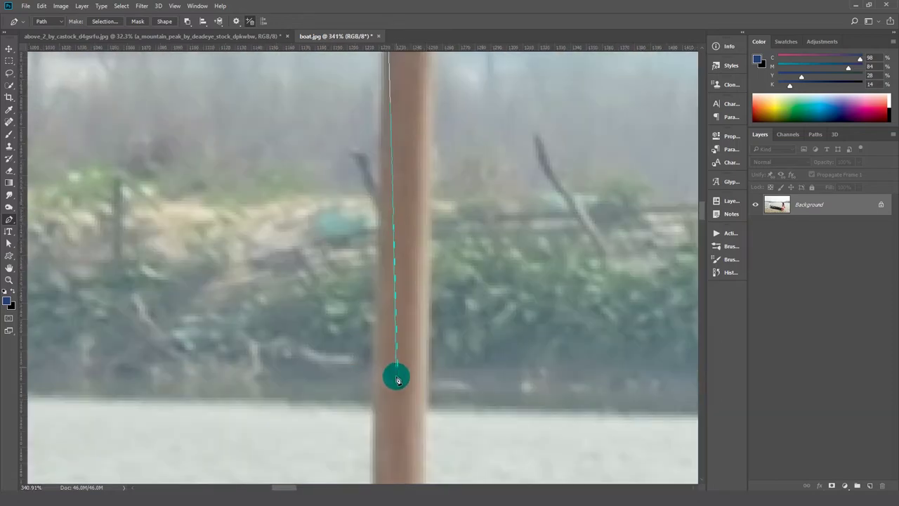
{"action": "mouse_move", "coordinate": [395, 373]}
{"action": "left_mouse_down"}
{"action": "mouse_move", "coordinate": [373, 437]}
{"action": "mouse_move", "coordinate": [397, 192]}
{"action": "left_mouse_up"}
{"action": "scroll", "coordinate": [412, 393], "scroll_direction": "down", "scroll_amount": 3}
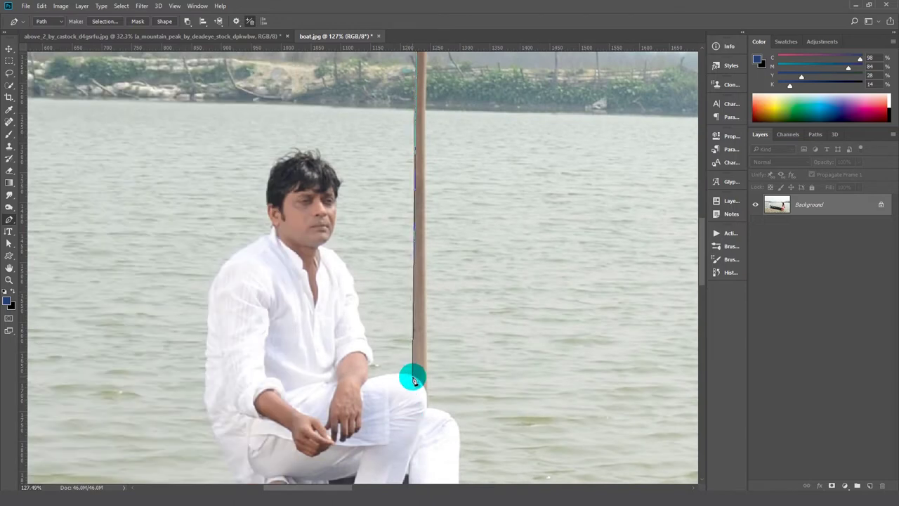
{"action": "scroll", "coordinate": [413, 378], "scroll_direction": "up", "scroll_amount": 2}
{"action": "scroll", "coordinate": [412, 376], "scroll_direction": "up", "scroll_amount": 2}
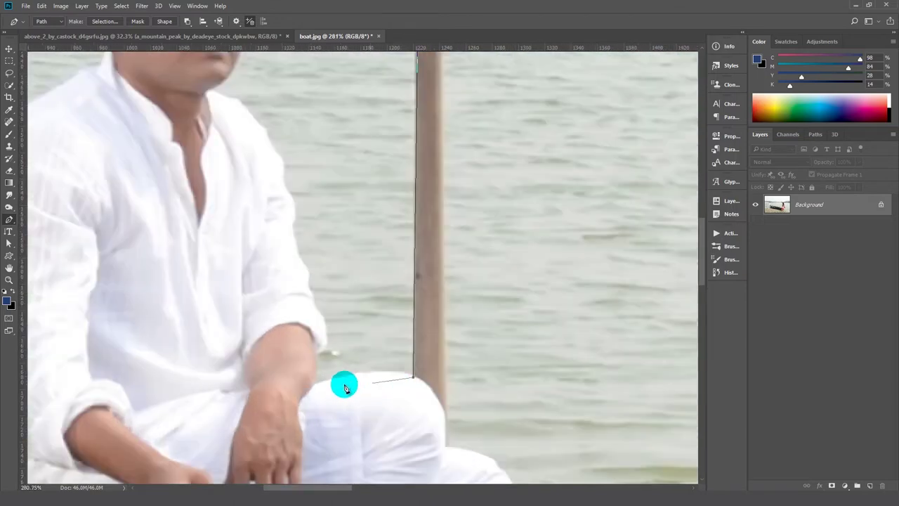
Step: Curve the path along the man's knee and add anchors up his arm edge
{"action": "left_click_drag", "start_coordinate": [344, 378], "coordinate": [338, 376]}
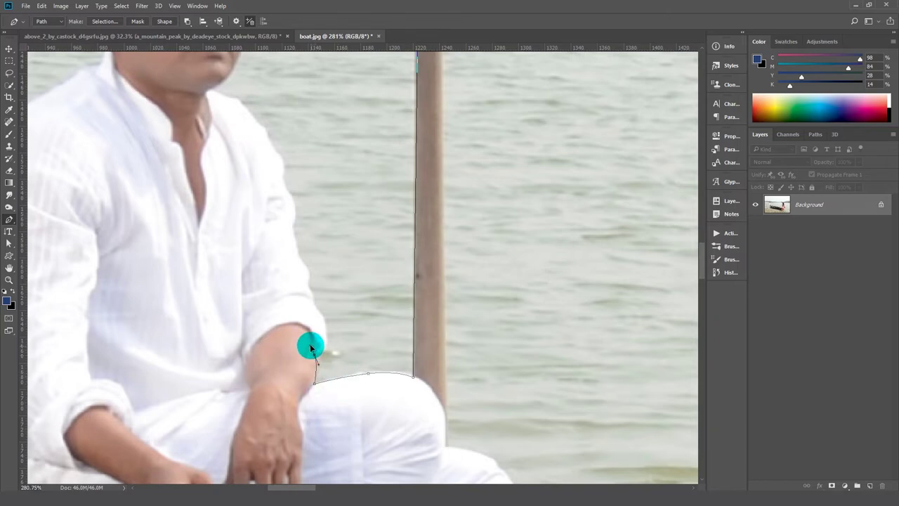
{"action": "scroll", "coordinate": [325, 323], "scroll_direction": "up", "scroll_amount": 1}
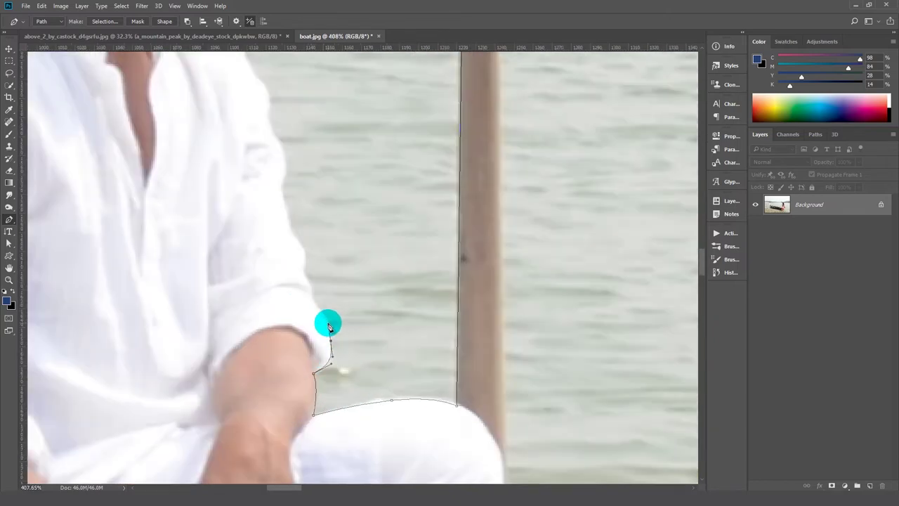
{"action": "left_click", "coordinate": [321, 310]}
{"action": "left_click", "coordinate": [311, 289]}
{"action": "left_click", "coordinate": [303, 271]}
{"action": "left_click", "coordinate": [302, 252]}
Step: Trace the man's shoulder up toward his chin and curve along his jawline
{"action": "left_click_drag", "start_coordinate": [282, 162], "coordinate": [389, 277]}
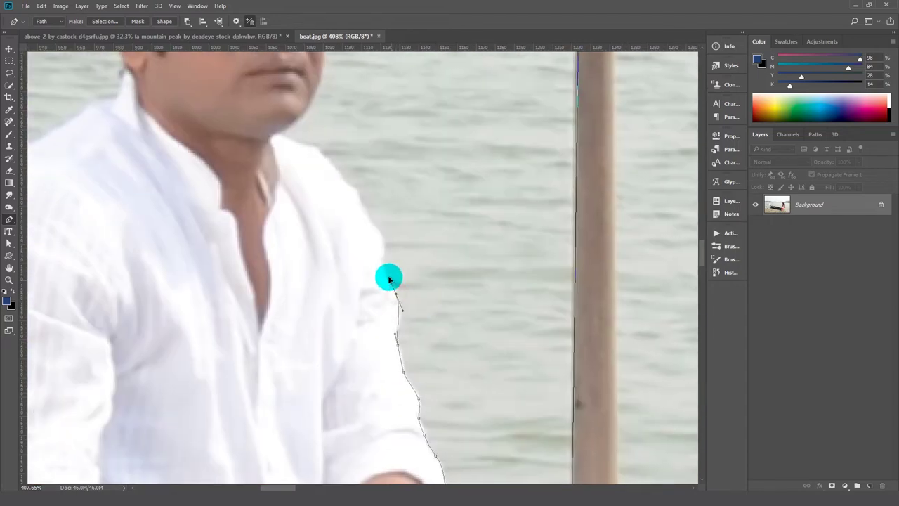
{"action": "left_click", "coordinate": [419, 285]}
{"action": "left_click", "coordinate": [399, 249]}
{"action": "left_click", "coordinate": [379, 224]}
{"action": "left_click", "coordinate": [348, 193]}
{"action": "left_click_drag", "start_coordinate": [351, 185], "coordinate": [362, 232]}
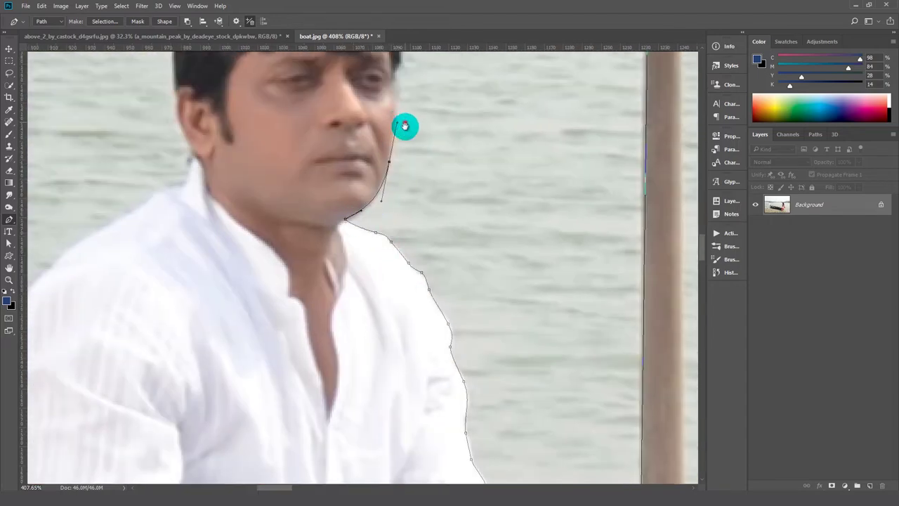
Step: Outline the man's hair from the back of his head around to the ear
{"action": "left_click_drag", "start_coordinate": [405, 125], "coordinate": [422, 189]}
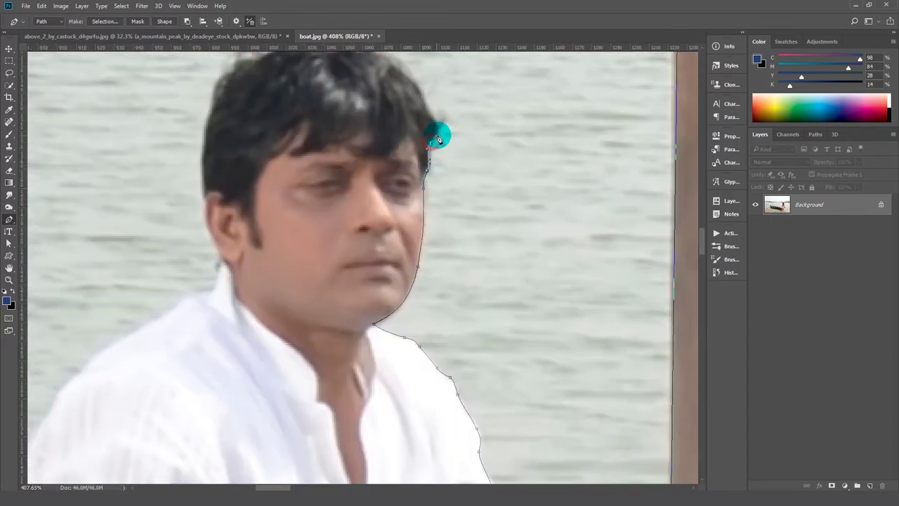
{"action": "left_click_drag", "start_coordinate": [438, 138], "coordinate": [458, 223]}
{"action": "left_click", "coordinate": [458, 219]}
{"action": "left_click", "coordinate": [437, 168]}
{"action": "left_click", "coordinate": [406, 145]}
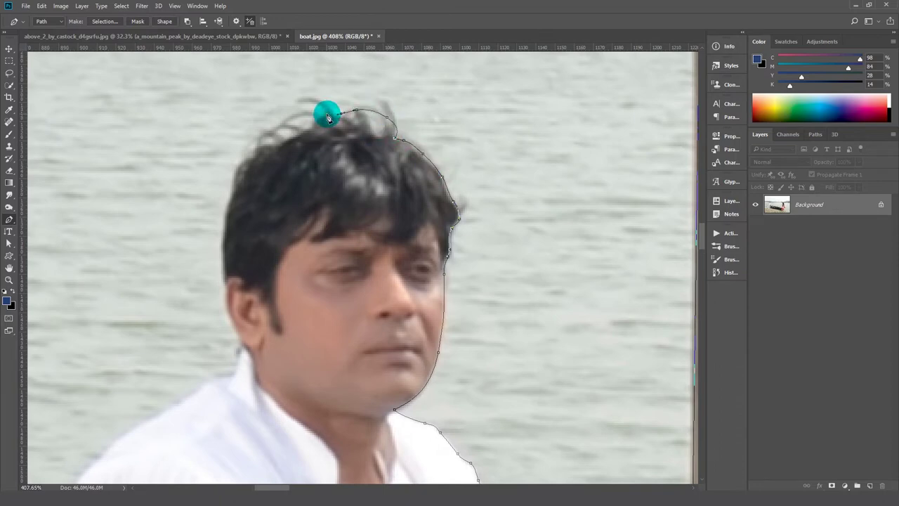
{"action": "left_click", "coordinate": [281, 128]}
{"action": "left_click", "coordinate": [241, 161]}
{"action": "left_click", "coordinate": [226, 225]}
{"action": "left_click", "coordinate": [225, 285]}
{"action": "left_click_drag", "start_coordinate": [224, 285], "coordinate": [257, 160]}
{"action": "left_click", "coordinate": [275, 217]}
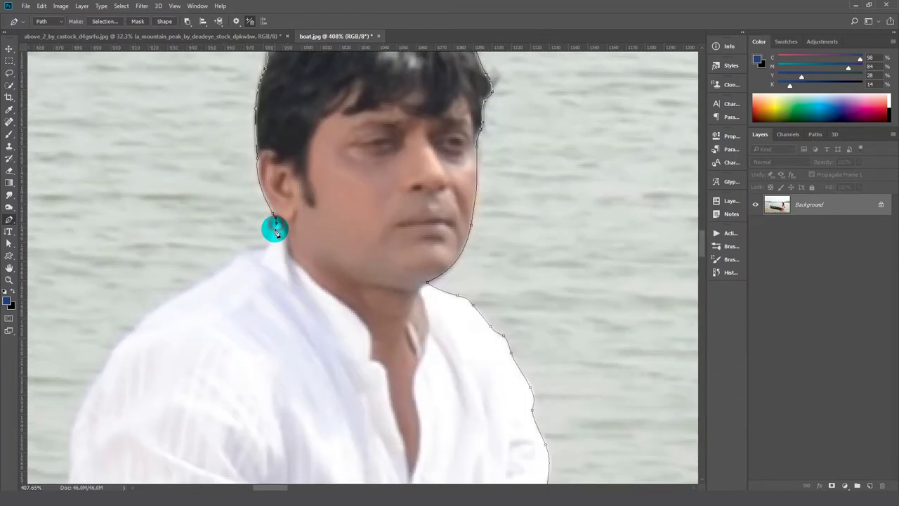
Step: Extend the path down the man's shoulder, arm and shirt edge toward the boat
{"action": "left_click", "coordinate": [210, 275]}
{"action": "left_click", "coordinate": [327, 269]}
{"action": "mouse_move", "coordinate": [211, 274]}
{"action": "left_mouse_down"}
{"action": "mouse_move", "coordinate": [311, 295]}
{"action": "mouse_move", "coordinate": [345, 232]}
{"action": "left_mouse_up"}
{"action": "left_click", "coordinate": [361, 212]}
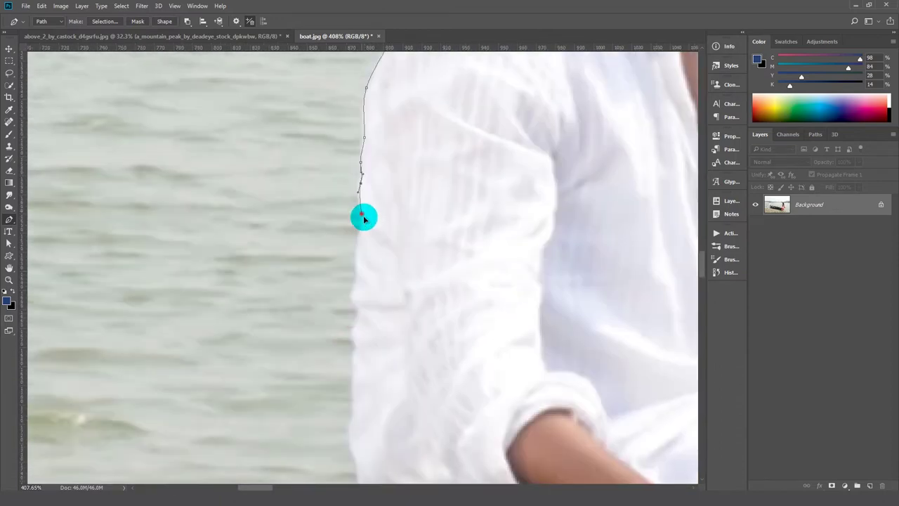
{"action": "left_click", "coordinate": [353, 331]}
{"action": "left_click_drag", "start_coordinate": [357, 365], "coordinate": [393, 176]}
{"action": "left_click", "coordinate": [430, 258]}
{"action": "left_click", "coordinate": [482, 301]}
{"action": "left_click", "coordinate": [511, 310]}
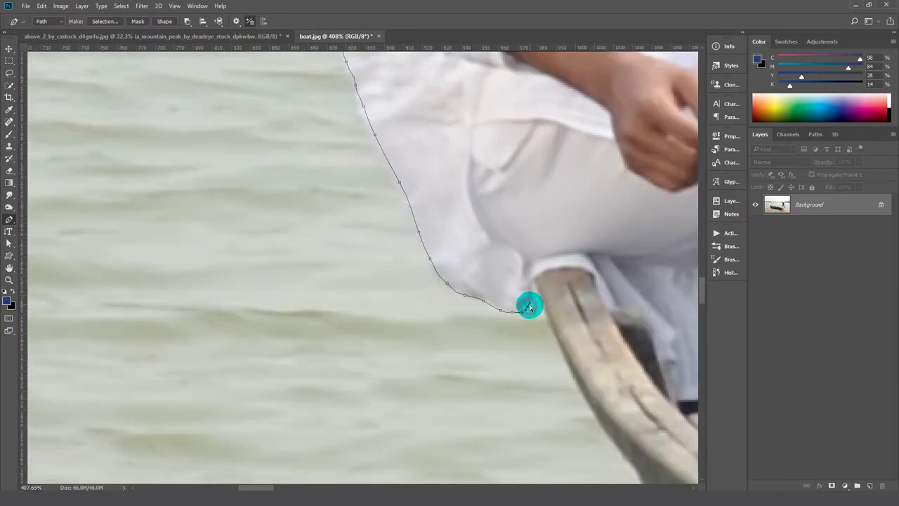
Step: Trace down the boat's left edge and along its bottom to the woman's foot
{"action": "left_click", "coordinate": [546, 316]}
{"action": "scroll", "coordinate": [431, 166], "scroll_direction": "down", "scroll_amount": 3}
{"action": "left_click", "coordinate": [536, 361]}
{"action": "scroll", "coordinate": [446, 153], "scroll_direction": "down", "scroll_amount": 5}
{"action": "left_click", "coordinate": [451, 228]}
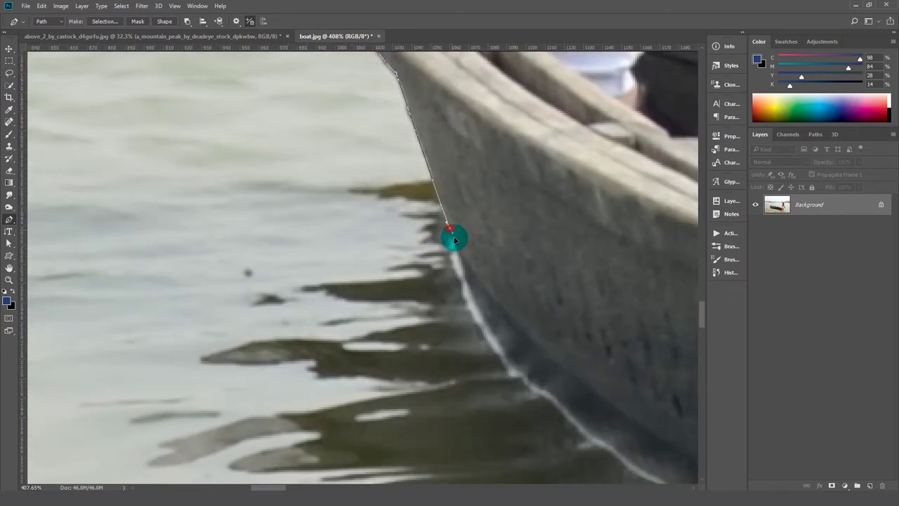
{"action": "scroll", "coordinate": [453, 239], "scroll_direction": "down", "scroll_amount": 5}
{"action": "scroll", "coordinate": [366, 125], "scroll_direction": "down", "scroll_amount": 3}
{"action": "scroll", "coordinate": [622, 341], "scroll_direction": "up", "scroll_amount": 3}
{"action": "left_click", "coordinate": [469, 269]}
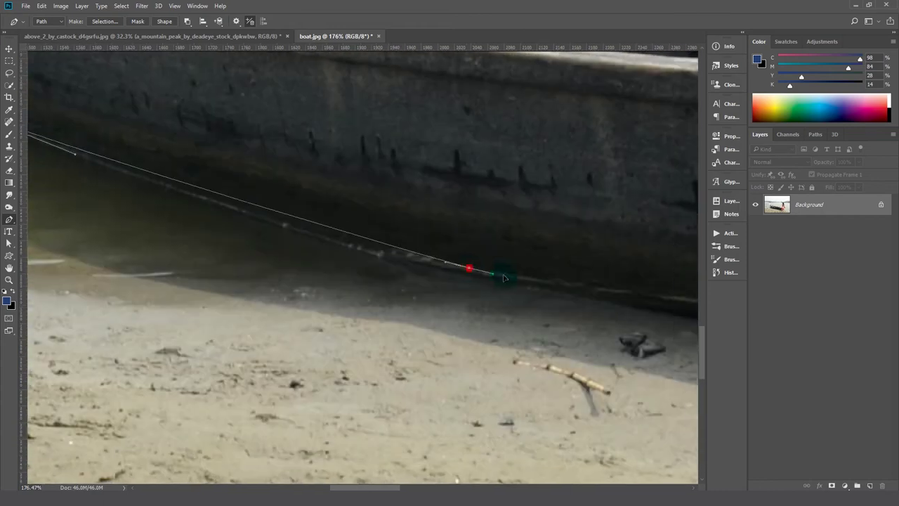
{"action": "scroll", "coordinate": [503, 278], "scroll_direction": "down", "scroll_amount": 2}
{"action": "scroll", "coordinate": [263, 220], "scroll_direction": "right", "scroll_amount": 5}
{"action": "left_click", "coordinate": [424, 232]}
Step: Anchor the path where the boat meets the woman's foot and curve around the foot
{"action": "left_click", "coordinate": [532, 238]}
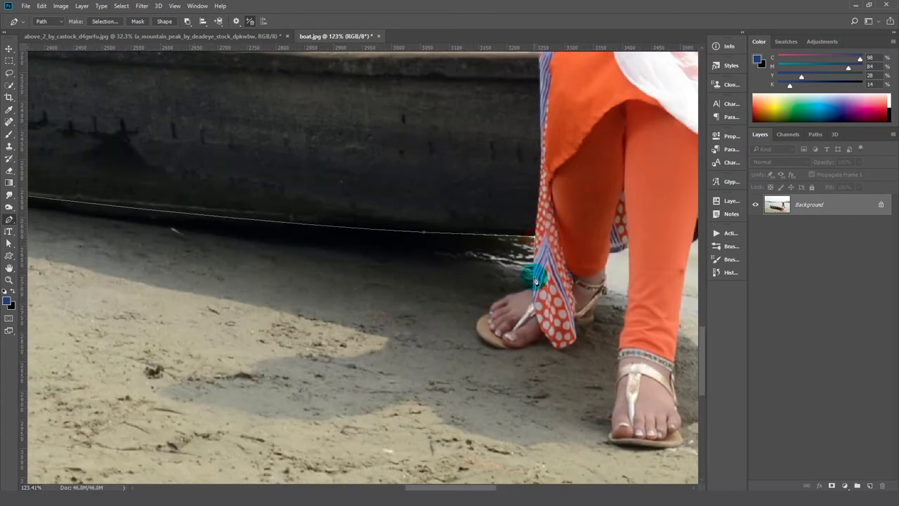
{"action": "scroll", "coordinate": [495, 307], "scroll_direction": "up", "scroll_amount": 2}
{"action": "scroll", "coordinate": [491, 312], "scroll_direction": "up", "scroll_amount": 3}
{"action": "left_click_drag", "start_coordinate": [494, 302], "coordinate": [485, 316]}
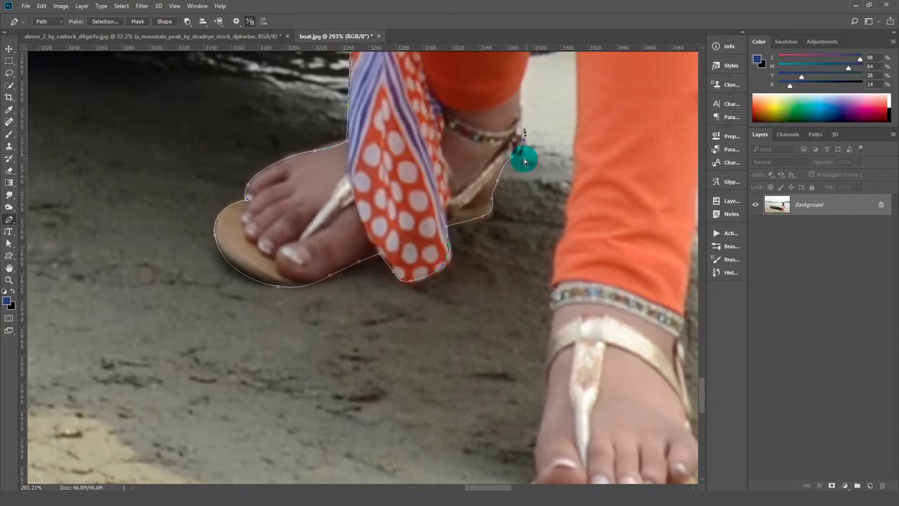
{"action": "left_click_drag", "start_coordinate": [522, 129], "coordinate": [503, 189]}
Step: Trace down the right leg and around the second foot and sandal
{"action": "left_click", "coordinate": [556, 239]}
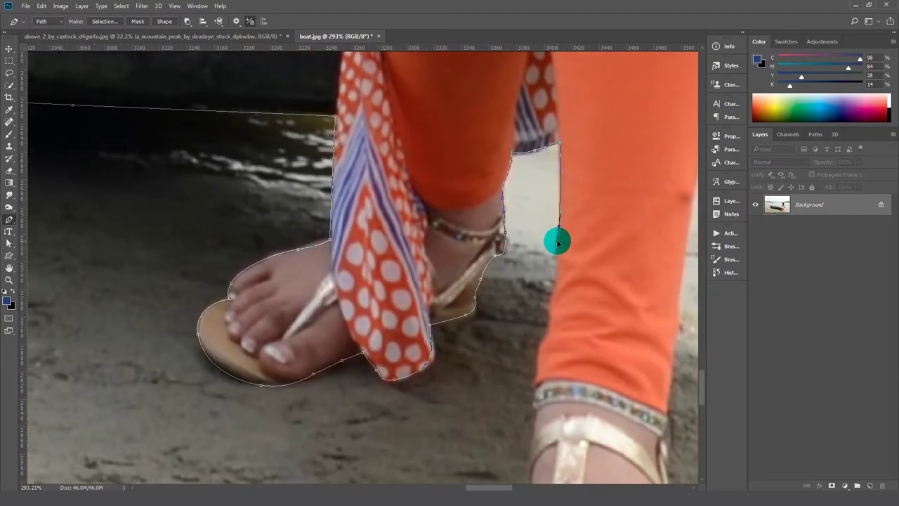
{"action": "left_click", "coordinate": [536, 349]}
{"action": "scroll", "coordinate": [540, 302], "scroll_direction": "down", "scroll_amount": 3}
{"action": "left_click", "coordinate": [548, 253]}
{"action": "left_click", "coordinate": [545, 301]}
{"action": "left_click", "coordinate": [542, 329]}
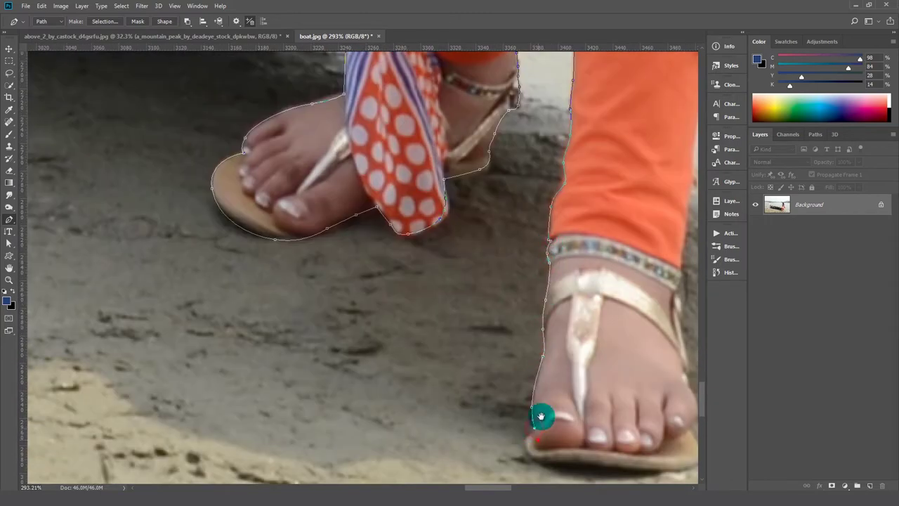
{"action": "scroll", "coordinate": [540, 416], "scroll_direction": "down", "scroll_amount": 3}
{"action": "scroll", "coordinate": [636, 327], "scroll_direction": "right", "scroll_amount": 4}
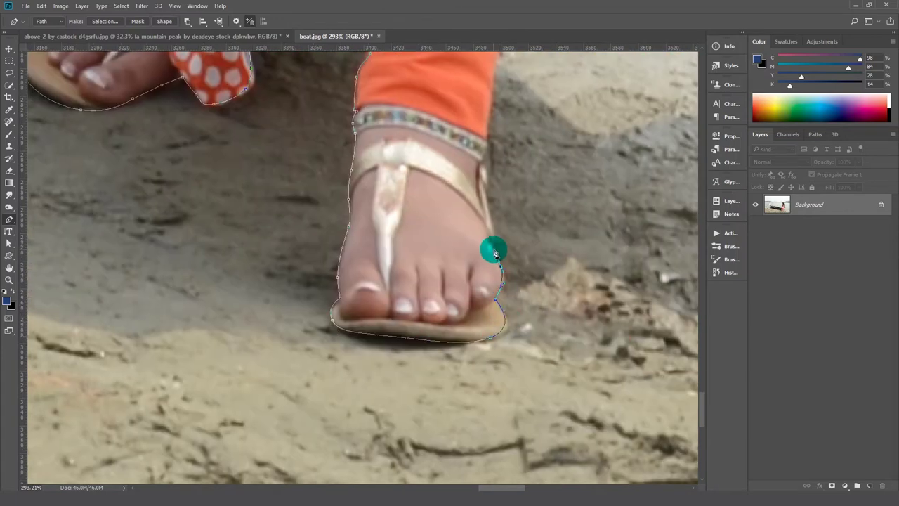
{"action": "scroll", "coordinate": [495, 204], "scroll_direction": "up", "scroll_amount": 8}
Step: Trace up the leg and around the hanging dress fabric to the woman's hand
{"action": "left_click", "coordinate": [507, 248]}
{"action": "left_click", "coordinate": [580, 185]}
{"action": "left_click", "coordinate": [592, 214]}
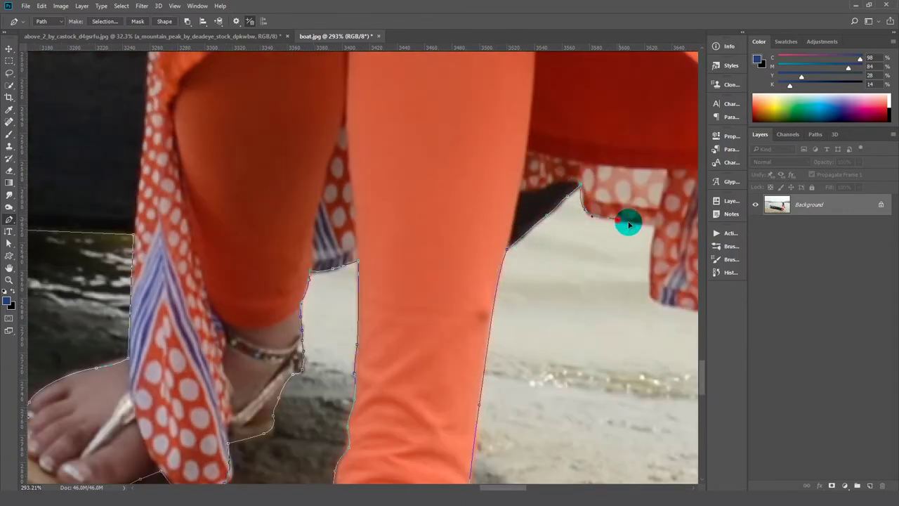
{"action": "scroll", "coordinate": [630, 223], "scroll_direction": "right", "scroll_amount": 5}
{"action": "left_click", "coordinate": [365, 181]}
{"action": "left_click", "coordinate": [360, 252]}
{"action": "left_click", "coordinate": [524, 269]}
{"action": "left_click", "coordinate": [545, 135]}
{"action": "scroll", "coordinate": [434, 281], "scroll_direction": "up", "scroll_amount": 3}
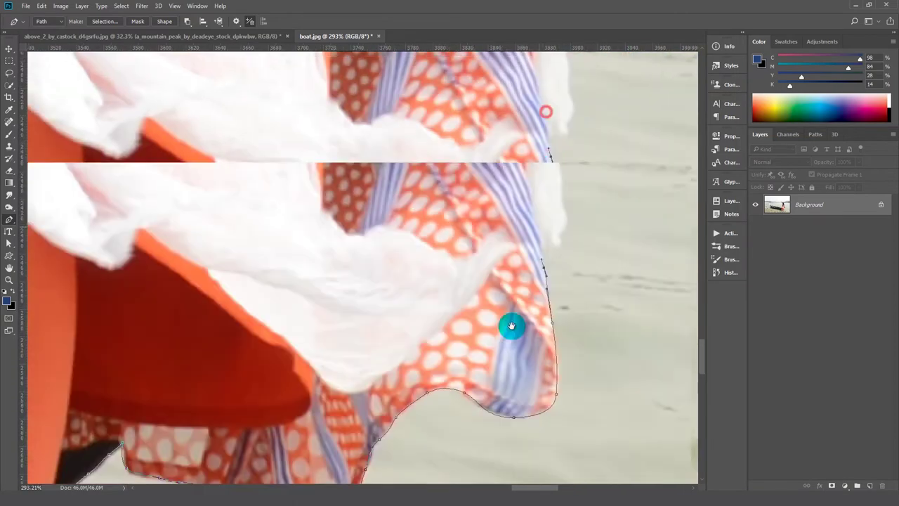
{"action": "scroll", "coordinate": [512, 321], "scroll_direction": "up", "scroll_amount": 5}
{"action": "left_click", "coordinate": [523, 349]}
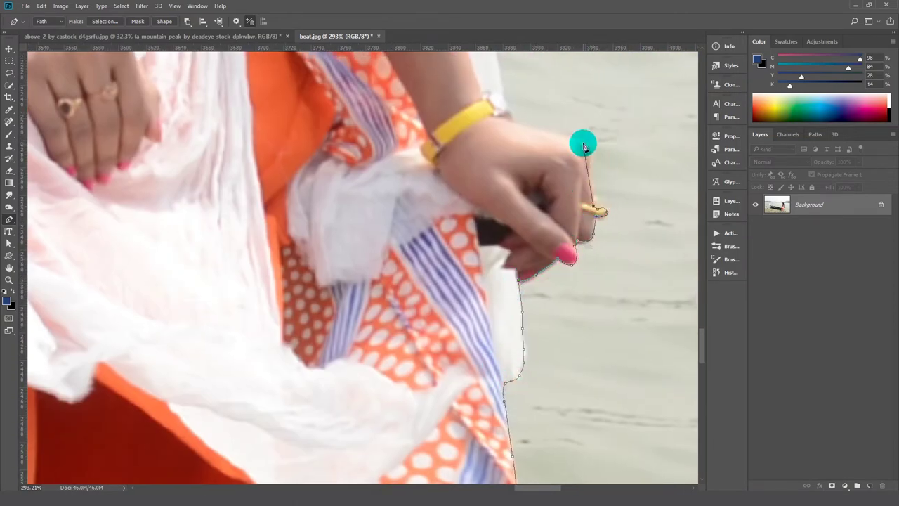
Step: Trace the path up the woman's hand and arm along the sleeve edge
{"action": "left_click", "coordinate": [592, 169]}
{"action": "left_click", "coordinate": [518, 134]}
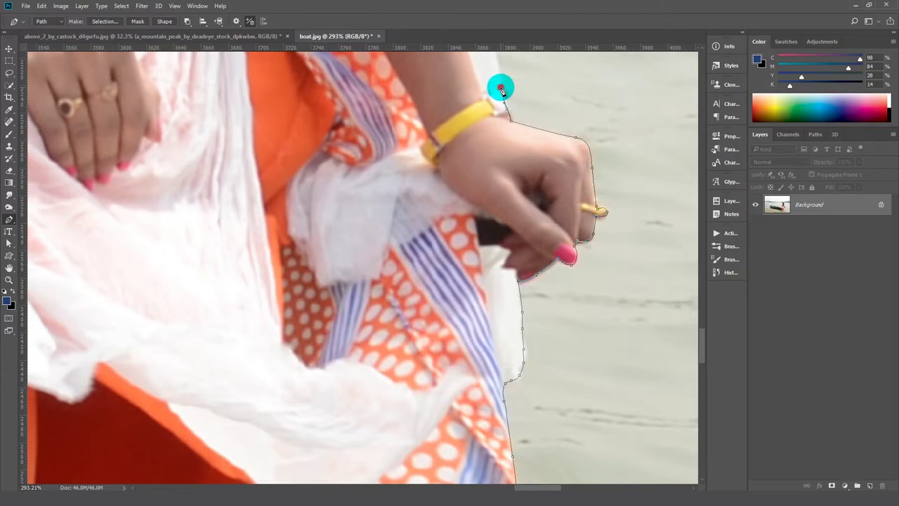
{"action": "scroll", "coordinate": [500, 89], "scroll_direction": "up", "scroll_amount": 5}
{"action": "left_click", "coordinate": [486, 302]}
{"action": "left_click", "coordinate": [437, 112]}
{"action": "scroll", "coordinate": [450, 141], "scroll_direction": "up", "scroll_amount": 10}
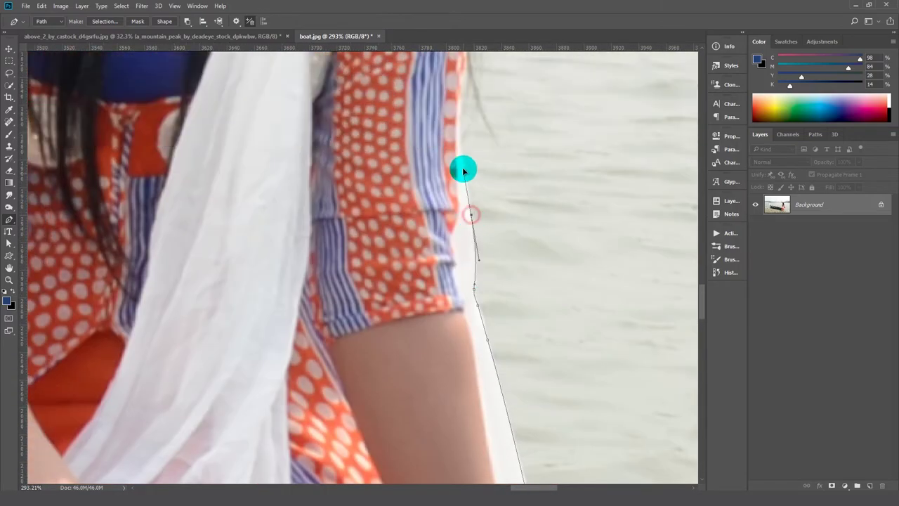
{"action": "left_click", "coordinate": [462, 167]}
{"action": "left_click", "coordinate": [470, 168]}
Step: Outline the woman's hair from above her shoulder over the top toward the forehead
{"action": "scroll", "coordinate": [483, 191], "scroll_direction": "up", "scroll_amount": 5}
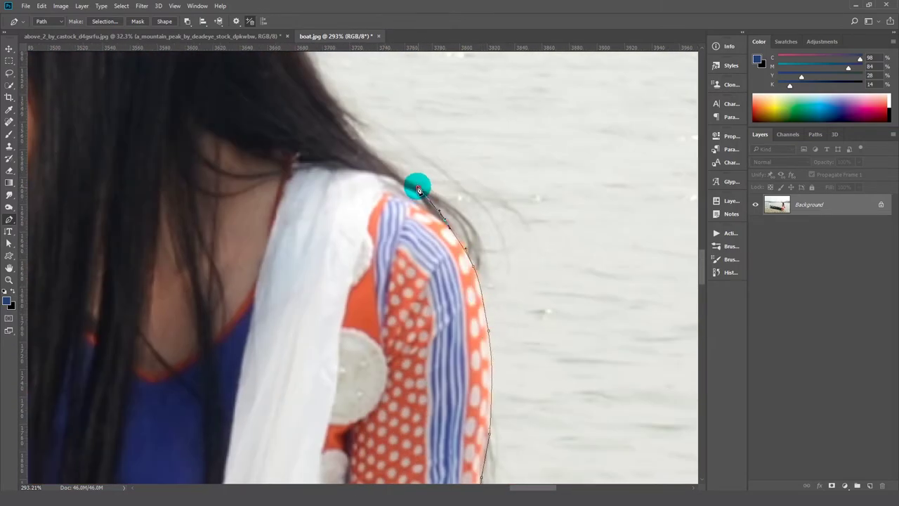
{"action": "scroll", "coordinate": [410, 161], "scroll_direction": "up", "scroll_amount": 5}
{"action": "scroll", "coordinate": [415, 351], "scroll_direction": "up", "scroll_amount": 5}
{"action": "left_click", "coordinate": [415, 352]}
{"action": "left_click", "coordinate": [372, 246]}
{"action": "left_click", "coordinate": [305, 181]}
{"action": "left_click_drag", "start_coordinate": [305, 180], "coordinate": [566, 185]}
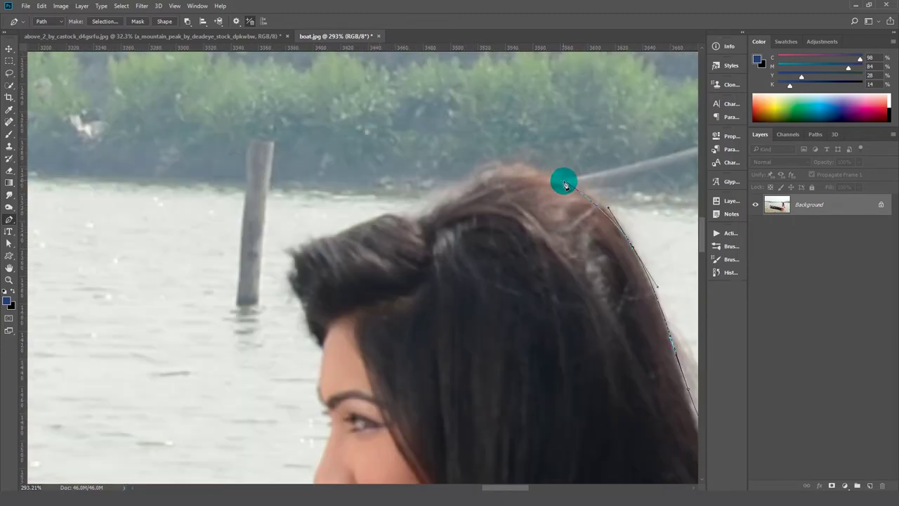
{"action": "left_click", "coordinate": [401, 215]}
{"action": "left_click", "coordinate": [301, 246]}
{"action": "left_click", "coordinate": [324, 349]}
Step: Follow the woman's profile across forehead, nose and nostril to below the chin
{"action": "scroll", "coordinate": [331, 361], "scroll_direction": "down", "scroll_amount": 5}
{"action": "scroll", "coordinate": [331, 361], "scroll_direction": "left", "scroll_amount": 2}
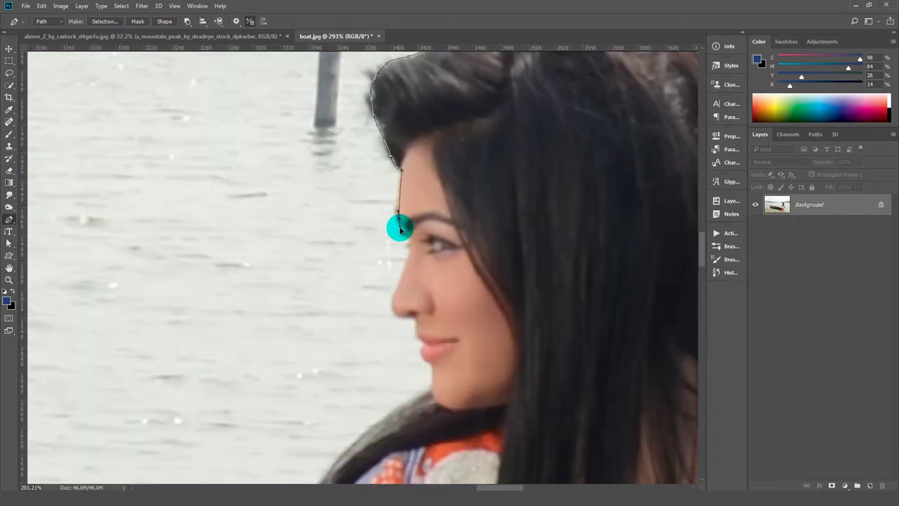
{"action": "left_click_drag", "start_coordinate": [400, 229], "coordinate": [408, 239]}
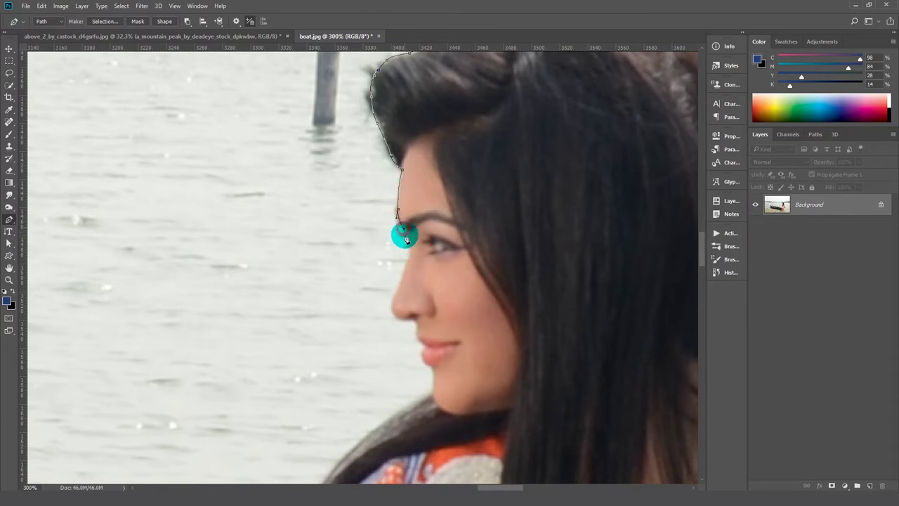
{"action": "scroll", "coordinate": [406, 239], "scroll_direction": "up", "scroll_amount": 3}
{"action": "scroll", "coordinate": [413, 251], "scroll_direction": "down", "scroll_amount": 3}
{"action": "left_click", "coordinate": [400, 270]}
{"action": "left_click_drag", "start_coordinate": [424, 284], "coordinate": [444, 286]}
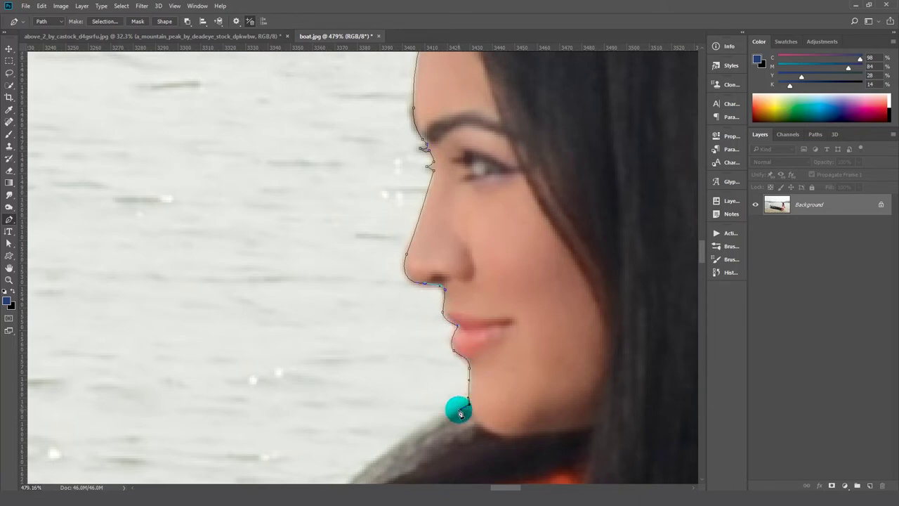
{"action": "scroll", "coordinate": [386, 414], "scroll_direction": "down", "scroll_amount": 5}
{"action": "scroll", "coordinate": [351, 372], "scroll_direction": "down", "scroll_amount": 5}
{"action": "left_click", "coordinate": [474, 232]}
Step: Trace around the loose hair strands, then down the arm edge toward the boat
{"action": "scroll", "coordinate": [472, 211], "scroll_direction": "down", "scroll_amount": 3}
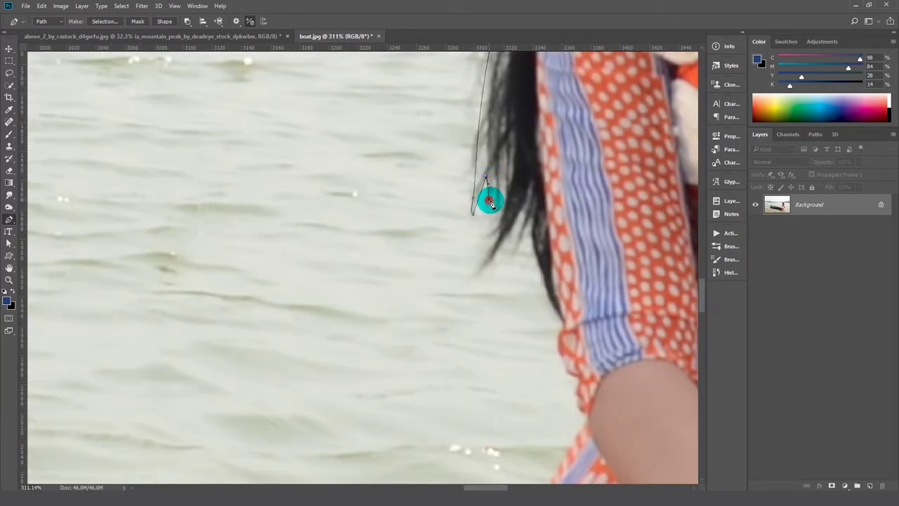
{"action": "left_click", "coordinate": [496, 173]}
{"action": "left_click", "coordinate": [478, 276]}
{"action": "left_click", "coordinate": [529, 187]}
{"action": "left_click", "coordinate": [540, 263]}
{"action": "left_click", "coordinate": [564, 325]}
{"action": "left_click", "coordinate": [579, 381]}
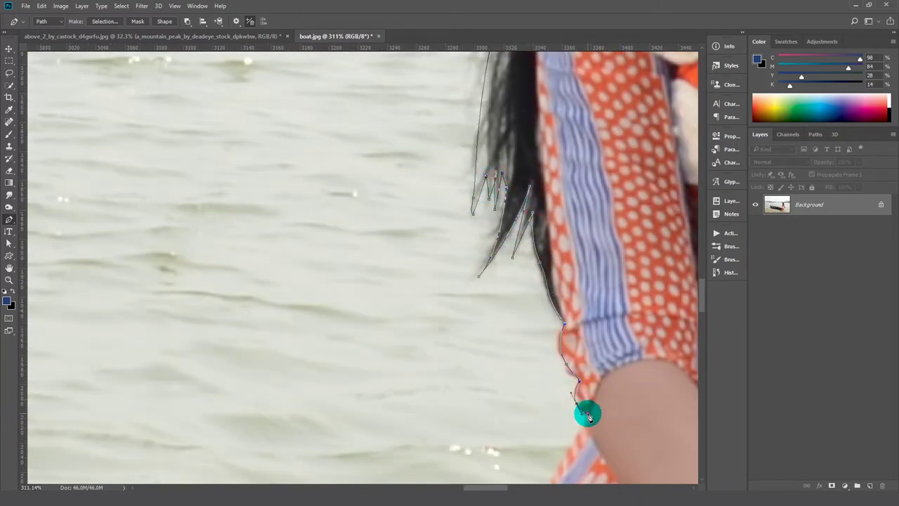
{"action": "scroll", "coordinate": [588, 416], "scroll_direction": "down", "scroll_amount": 3}
{"action": "scroll", "coordinate": [509, 354], "scroll_direction": "down", "scroll_amount": 3}
{"action": "left_click", "coordinate": [503, 260]}
Step: Continue the Pen outline along the boat rim to the boat corner
{"action": "left_click", "coordinate": [297, 236]}
{"action": "left_click", "coordinate": [291, 224]}
{"action": "left_click", "coordinate": [253, 226]}
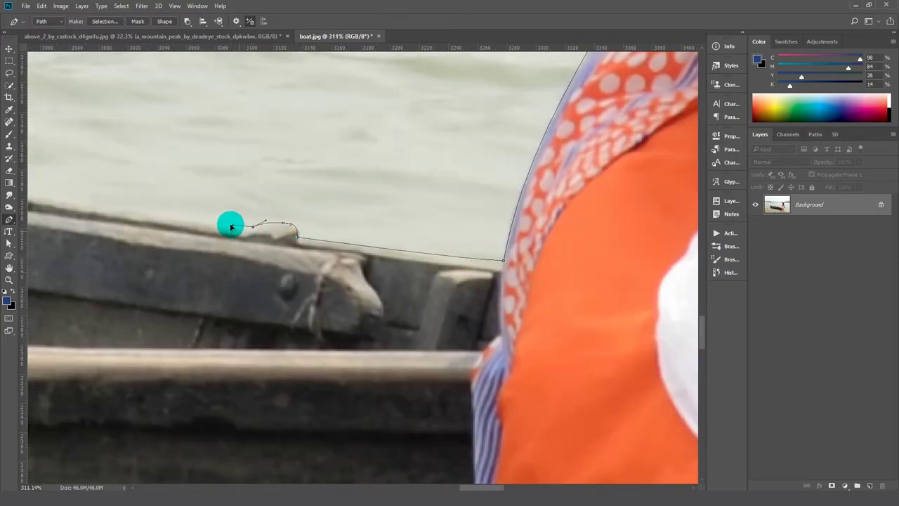
{"action": "left_click_drag", "start_coordinate": [232, 226], "coordinate": [418, 168]}
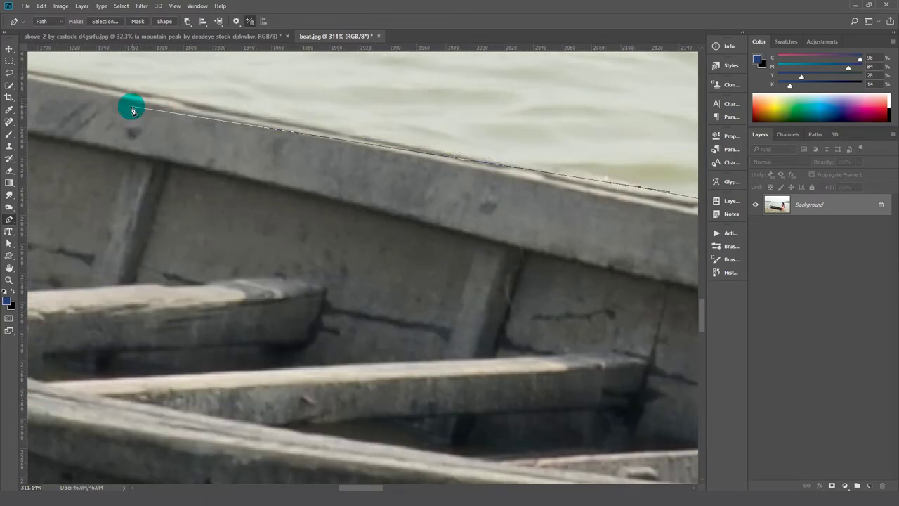
{"action": "left_click_drag", "start_coordinate": [131, 105], "coordinate": [491, 185]}
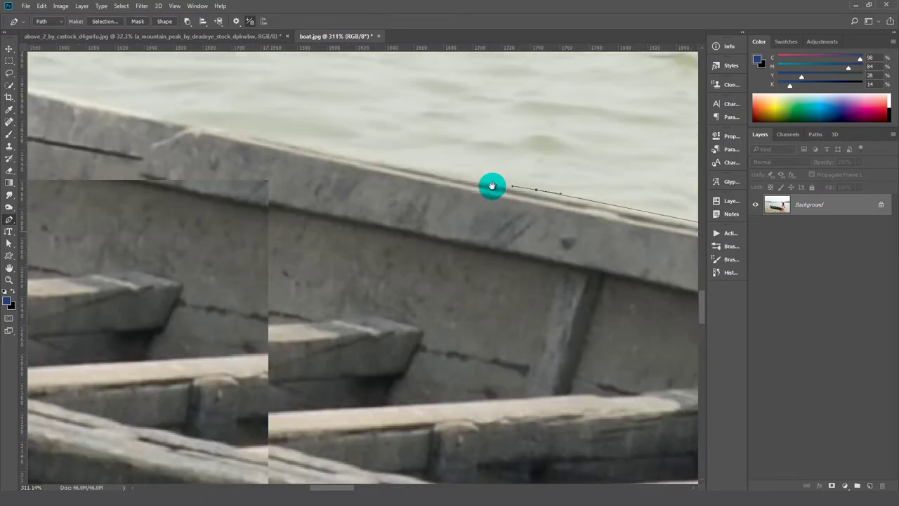
{"action": "left_click_drag", "start_coordinate": [63, 151], "coordinate": [326, 146]}
{"action": "left_click", "coordinate": [327, 155]}
{"action": "left_click", "coordinate": [303, 150]}
Step: Trace the path up the man's trouser leg, curving around the knee
{"action": "scroll", "coordinate": [337, 234], "scroll_direction": "up", "scroll_amount": 3}
{"action": "left_click", "coordinate": [338, 279]}
{"action": "left_click_drag", "start_coordinate": [338, 222], "coordinate": [334, 206]}
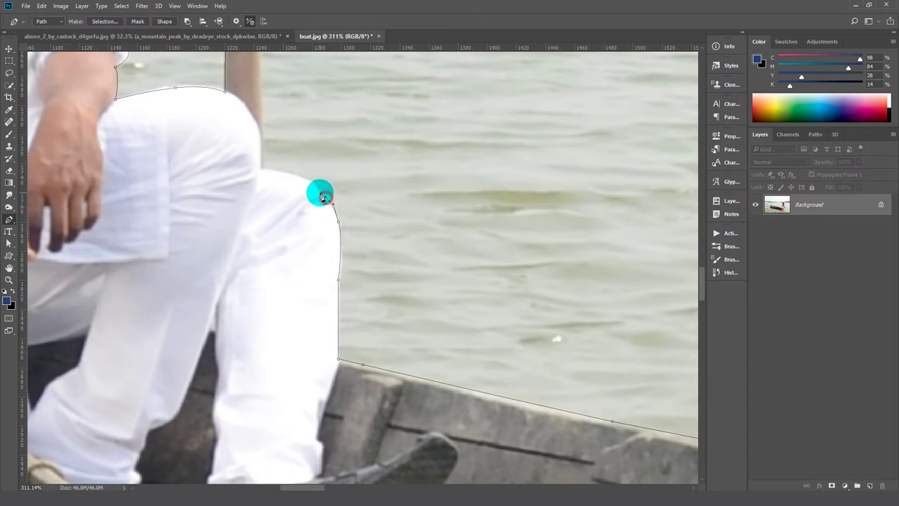
{"action": "left_click", "coordinate": [310, 181]}
{"action": "left_click", "coordinate": [298, 174]}
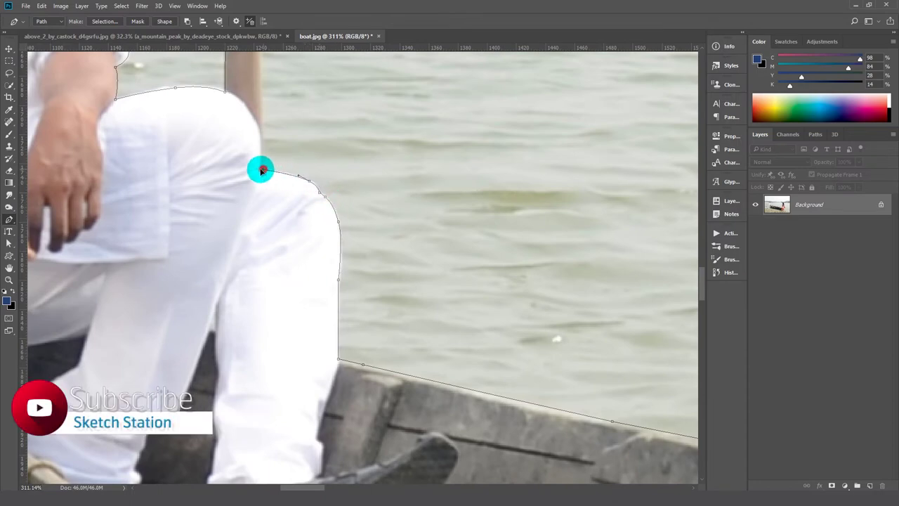
Step: Carry the outline up the pole and close it at the pole's top
{"action": "left_click_drag", "start_coordinate": [262, 127], "coordinate": [293, 361]}
{"action": "scroll", "coordinate": [335, 223], "scroll_direction": "up", "scroll_amount": 3}
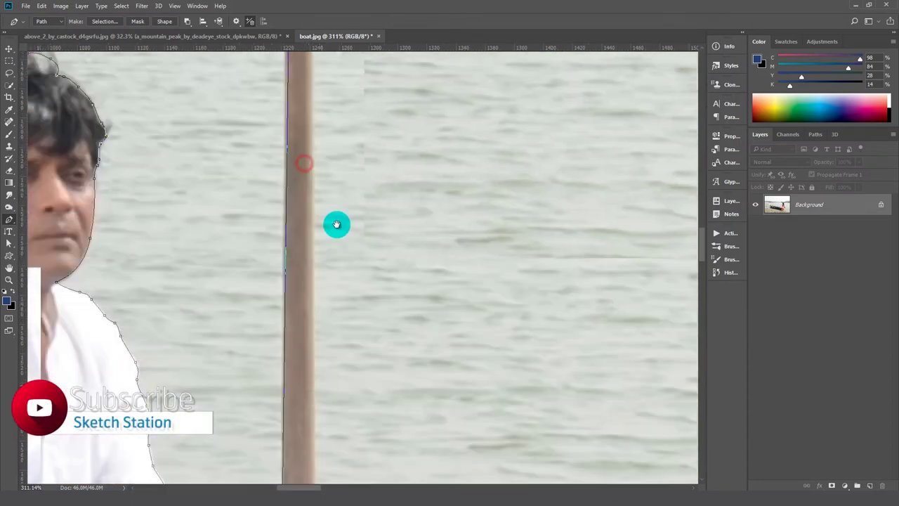
{"action": "scroll", "coordinate": [333, 168], "scroll_direction": "up", "scroll_amount": 3}
{"action": "left_click_drag", "start_coordinate": [333, 169], "coordinate": [332, 286]}
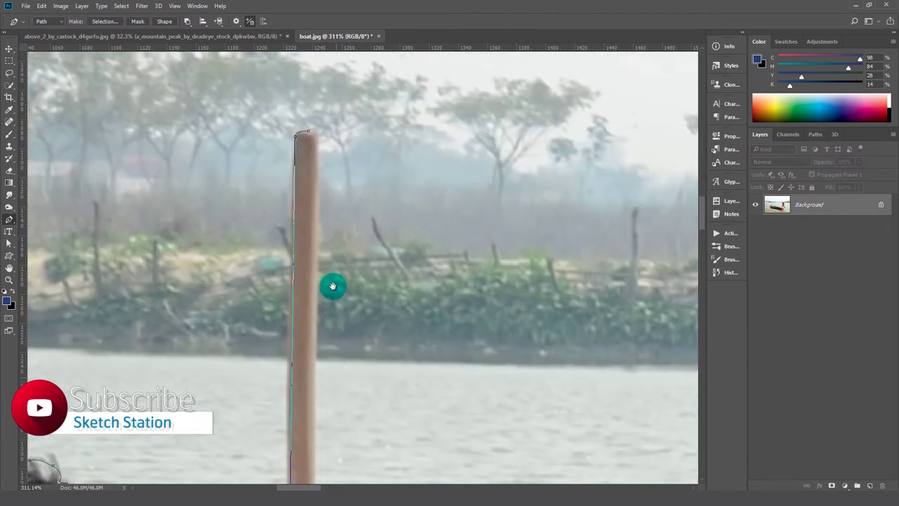
{"action": "left_click", "coordinate": [317, 136]}
{"action": "left_click", "coordinate": [310, 133]}
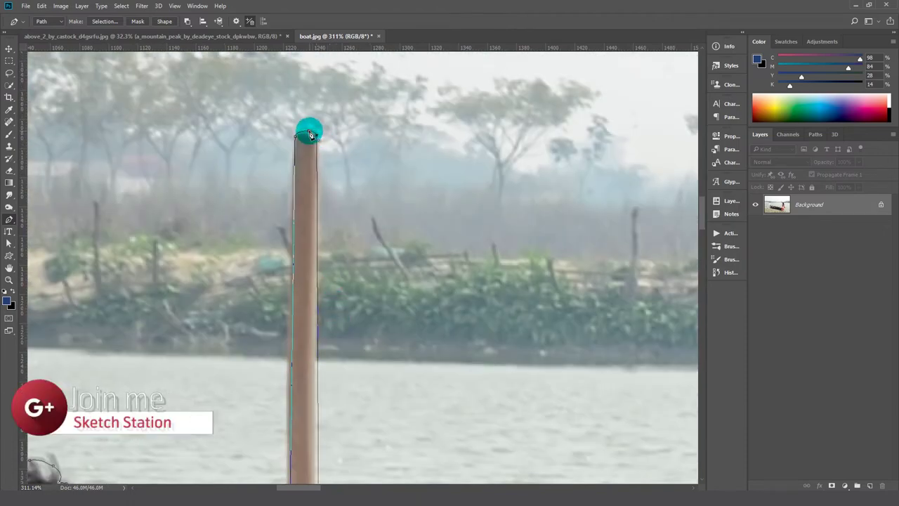
{"action": "scroll", "coordinate": [332, 183], "scroll_direction": "down", "scroll_amount": 5}
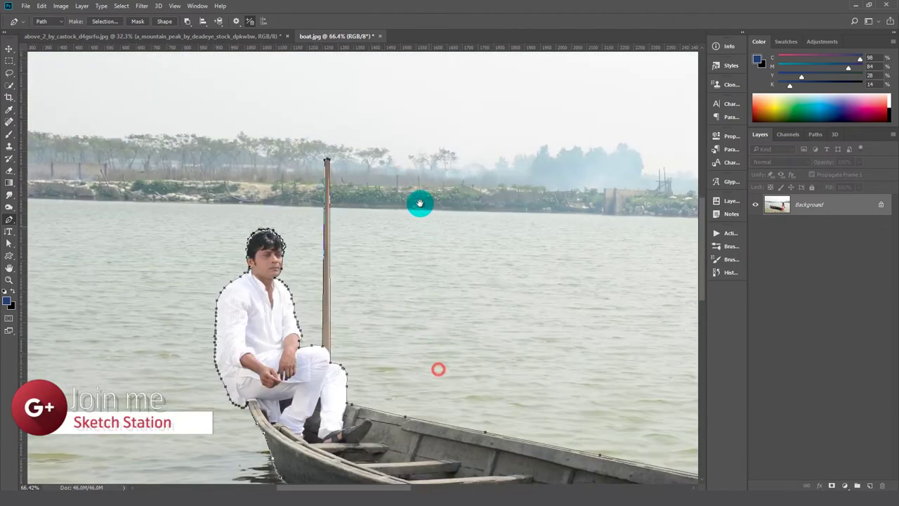
{"action": "scroll", "coordinate": [319, 198], "scroll_direction": "up", "scroll_amount": 2}
{"action": "scroll", "coordinate": [318, 197], "scroll_direction": "down", "scroll_amount": 2}
{"action": "scroll", "coordinate": [402, 255], "scroll_direction": "down", "scroll_amount": 2}
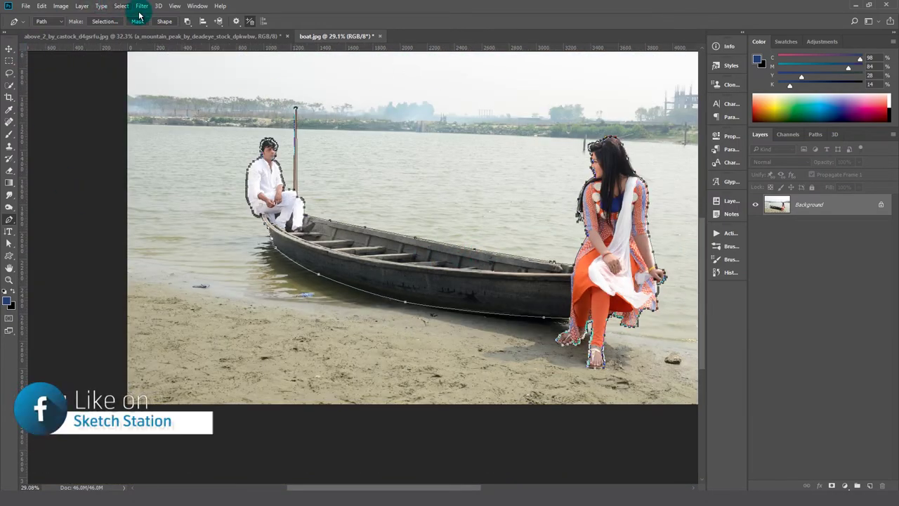
Step: Choose Make Selection from the Work Path's menu in the Paths panel
{"action": "left_click", "coordinate": [817, 134]}
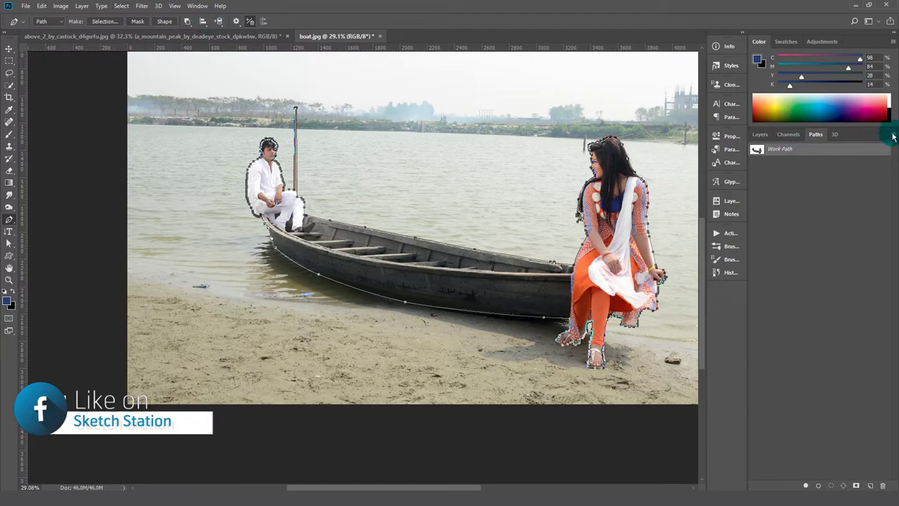
{"action": "left_click", "coordinate": [894, 137]}
{"action": "left_click", "coordinate": [845, 190]}
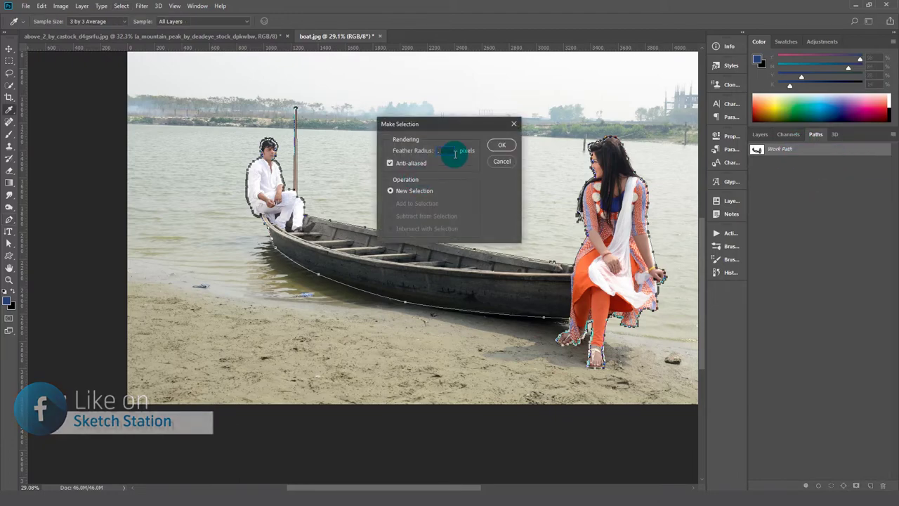
Step: Turn the path into a selection and open Select and Mask
{"action": "left_click", "coordinate": [502, 145]}
{"action": "key", "text": "ctrl+0"}
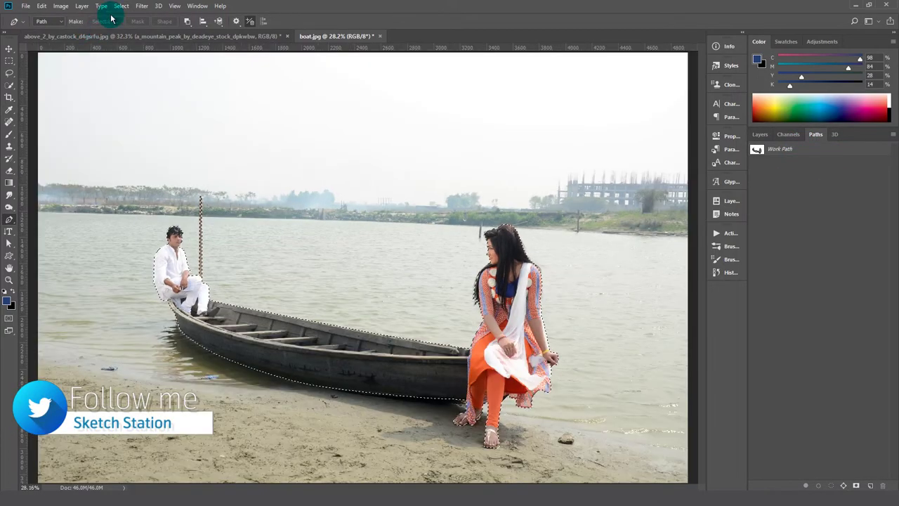
{"action": "left_click", "coordinate": [121, 5]}
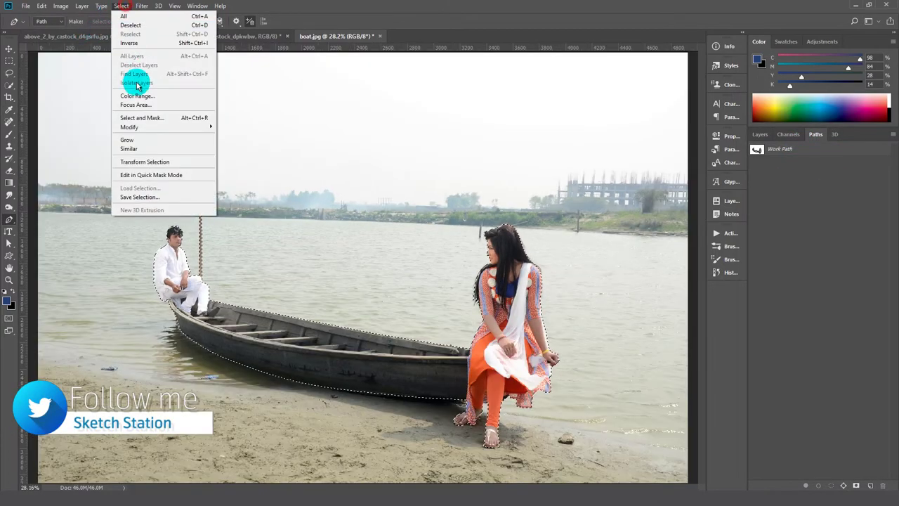
{"action": "left_click", "coordinate": [146, 118]}
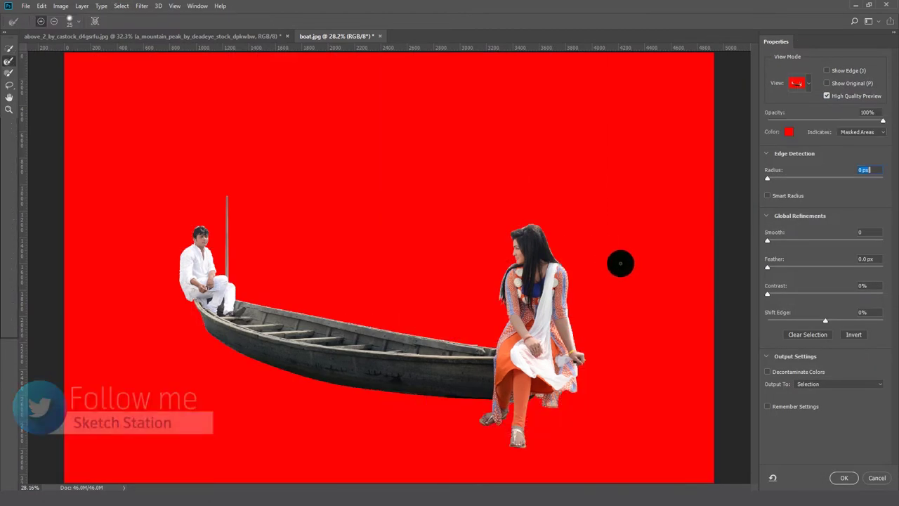
Step: Refine the top of the man's hair with a smaller Refine Edge brush, then zoom out
{"action": "left_click", "coordinate": [195, 243]}
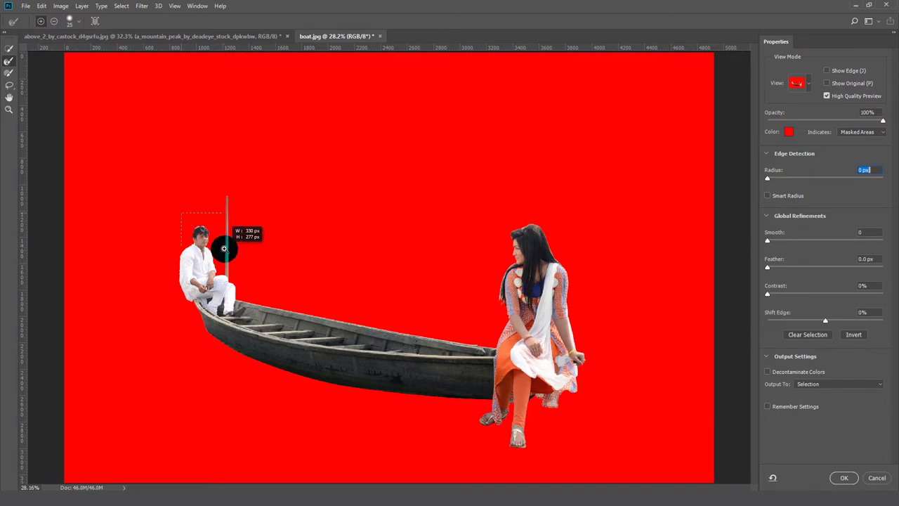
{"action": "scroll", "coordinate": [224, 250], "scroll_direction": "up", "scroll_amount": 5}
{"action": "mouse_move", "coordinate": [300, 235]}
{"action": "left_mouse_down"}
{"action": "mouse_move", "coordinate": [343, 208]}
{"action": "mouse_move", "coordinate": [359, 214]}
{"action": "left_mouse_up"}
{"action": "key", "text": "bracketleft"}
{"action": "key", "text": "bracketleft"}
{"action": "key", "text": "bracketleft"}
{"action": "mouse_move", "coordinate": [389, 218]}
{"action": "left_mouse_down"}
{"action": "mouse_move", "coordinate": [387, 200]}
{"action": "mouse_move", "coordinate": [401, 203]}
{"action": "left_mouse_up"}
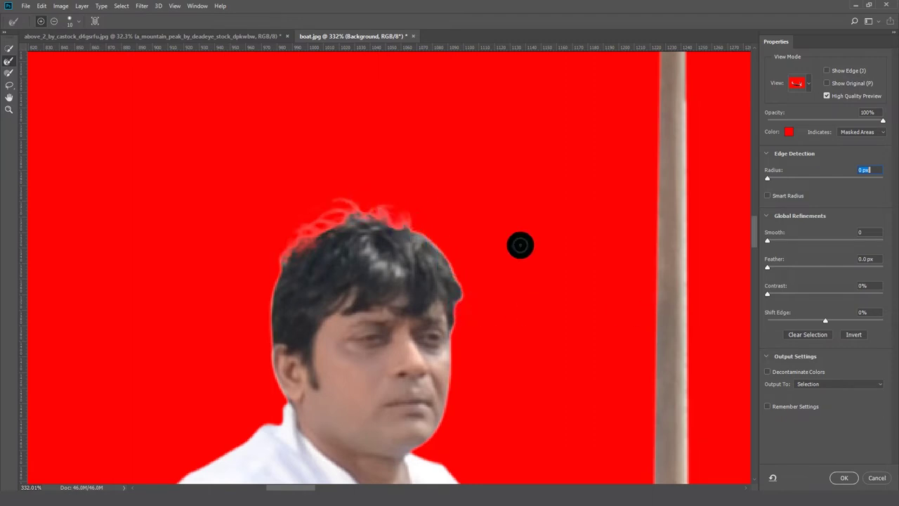
{"action": "scroll", "coordinate": [433, 202], "scroll_direction": "right", "scroll_amount": 5}
{"action": "scroll", "coordinate": [541, 247], "scroll_direction": "right", "scroll_amount": 5}
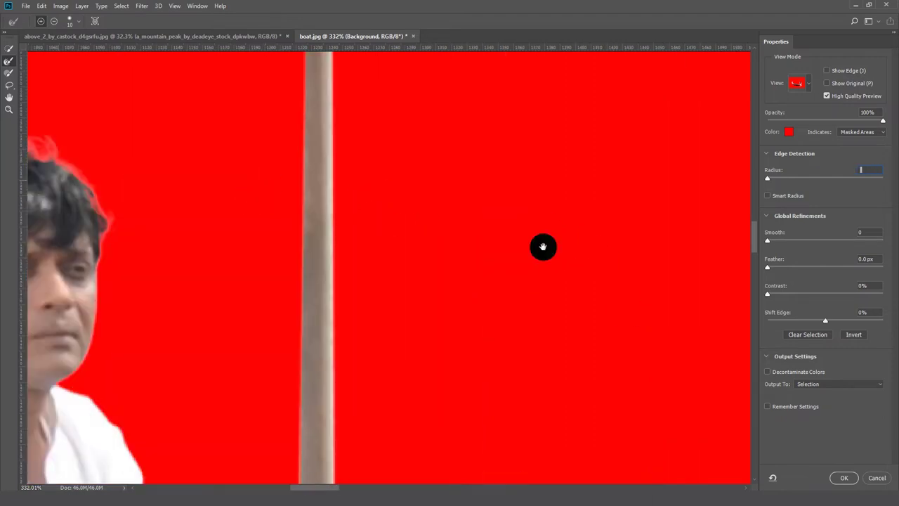
{"action": "scroll", "coordinate": [542, 247], "scroll_direction": "right", "scroll_amount": 5}
{"action": "scroll", "coordinate": [403, 195], "scroll_direction": "right", "scroll_amount": 5}
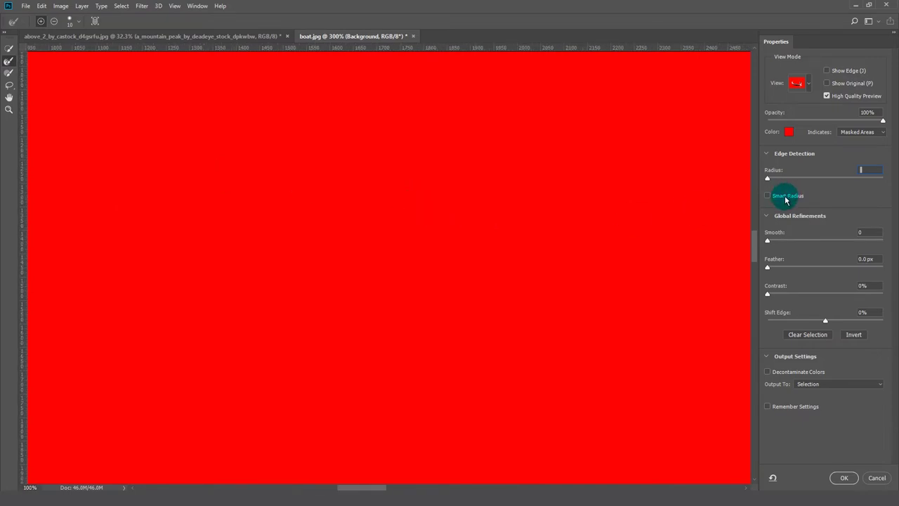
{"action": "key", "text": "ctrl+0"}
{"action": "left_click_drag", "start_coordinate": [333, 237], "coordinate": [255, 203]}
Step: Enable Smart Radius at 1 px and refine the woman's hair at her shoulder and crown
{"action": "scroll", "coordinate": [255, 203], "scroll_direction": "right", "scroll_amount": 10}
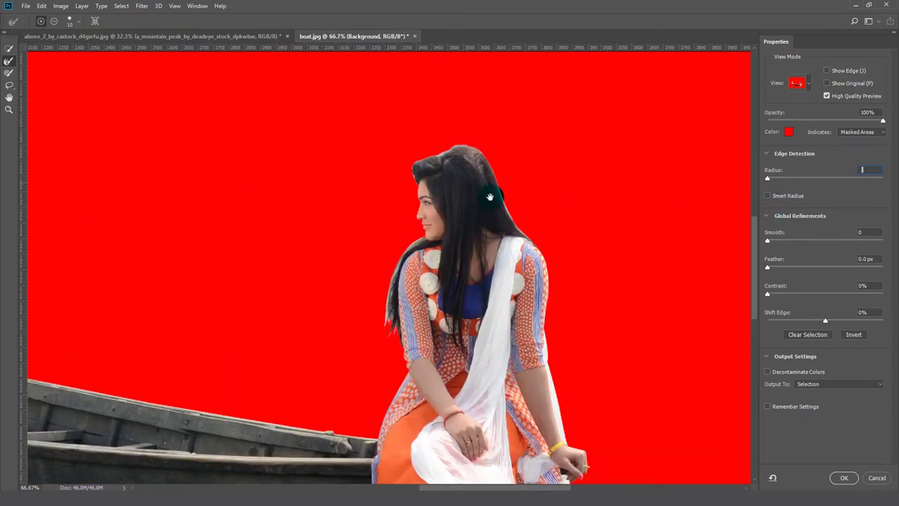
{"action": "left_click_drag", "start_coordinate": [334, 126], "coordinate": [555, 288]}
{"action": "left_click", "coordinate": [783, 195]}
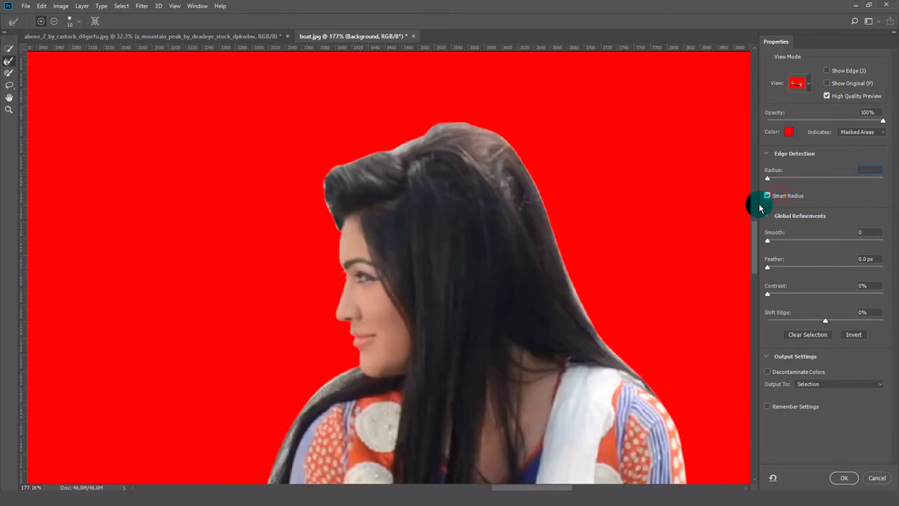
{"action": "left_click_drag", "start_coordinate": [778, 181], "coordinate": [776, 182]}
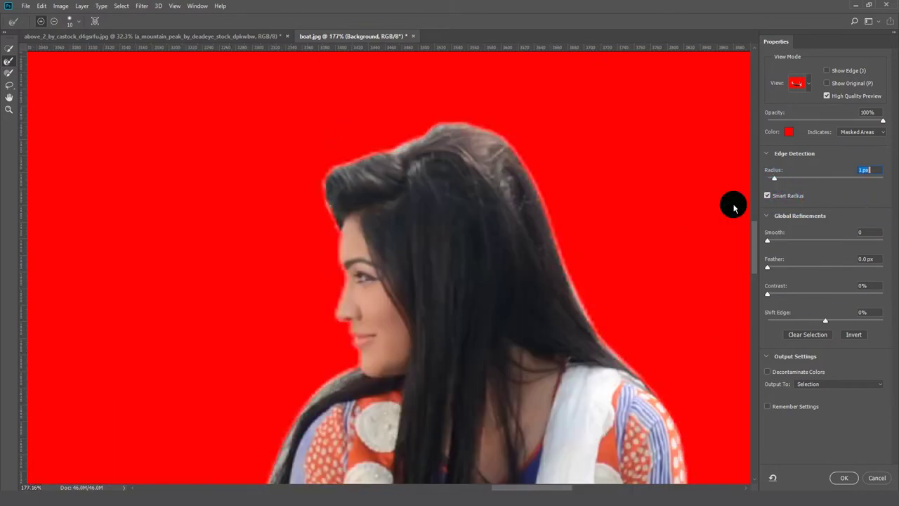
{"action": "left_click_drag", "start_coordinate": [642, 373], "coordinate": [591, 328]}
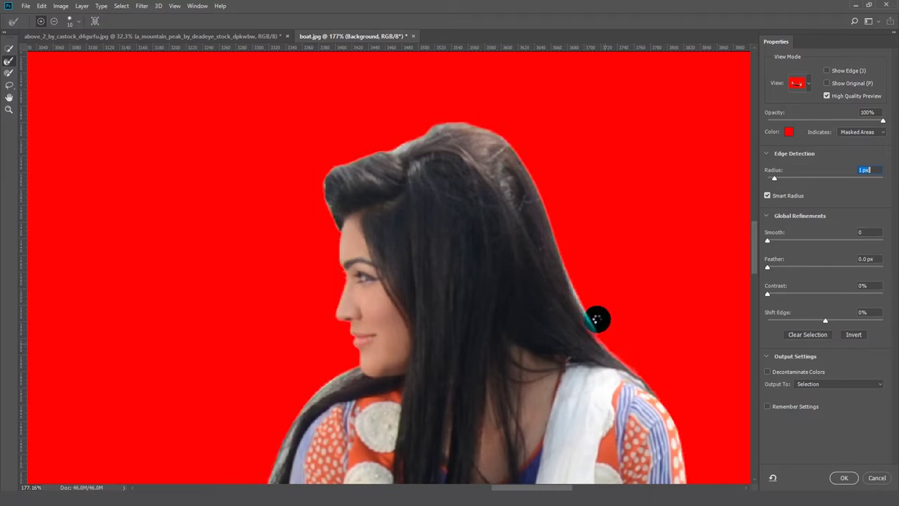
{"action": "left_click_drag", "start_coordinate": [539, 176], "coordinate": [438, 126]}
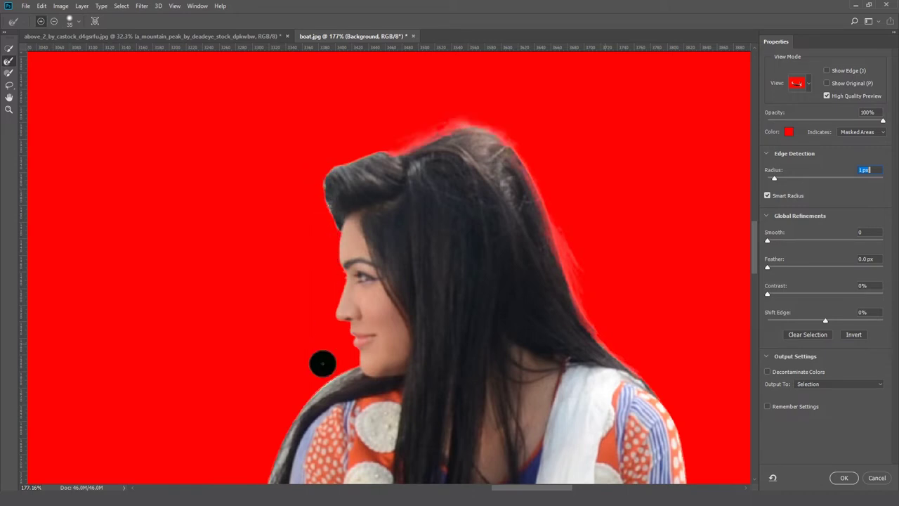
Step: Refine her hair strands over the left shoulder and along her side, then zoom out
{"action": "left_click_drag", "start_coordinate": [299, 359], "coordinate": [416, 265]}
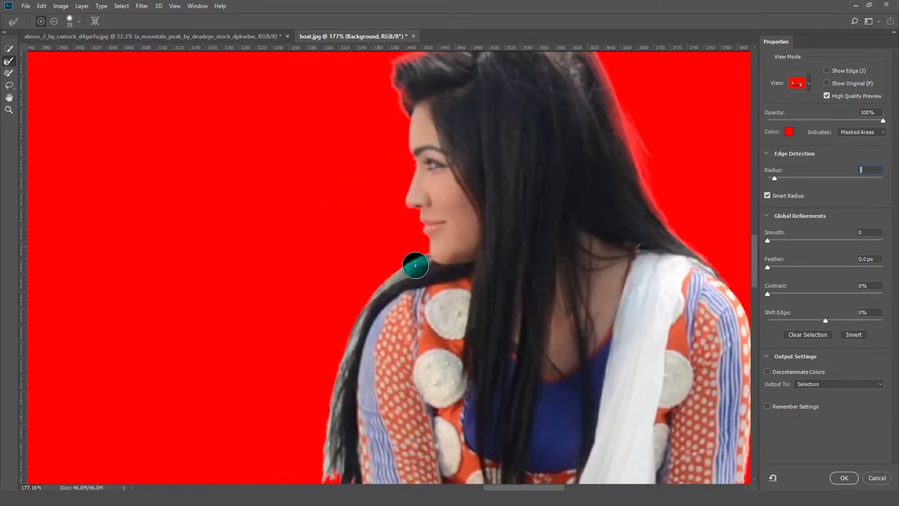
{"action": "left_click_drag", "start_coordinate": [363, 293], "coordinate": [328, 433]}
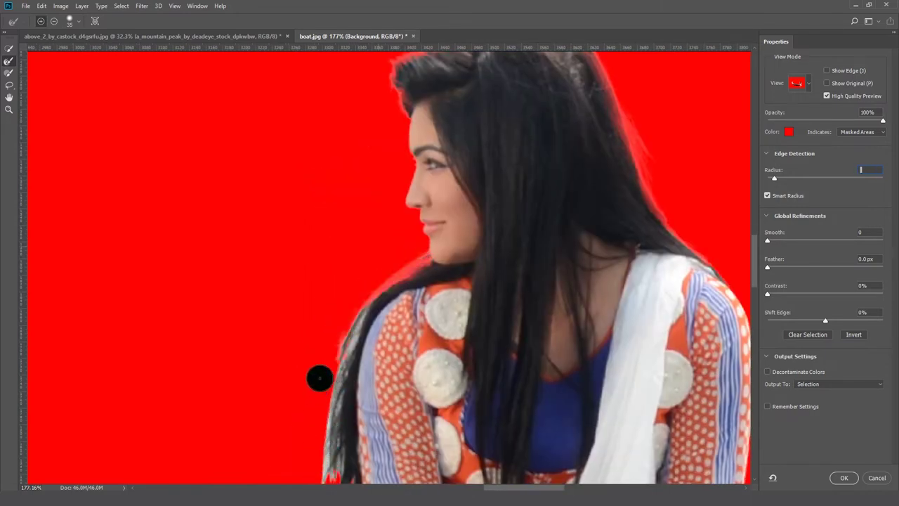
{"action": "left_click_drag", "start_coordinate": [335, 242], "coordinate": [349, 169]}
{"action": "mouse_move", "coordinate": [345, 424]}
{"action": "left_mouse_down"}
{"action": "mouse_move", "coordinate": [365, 278]}
{"action": "mouse_move", "coordinate": [387, 341]}
{"action": "left_mouse_up"}
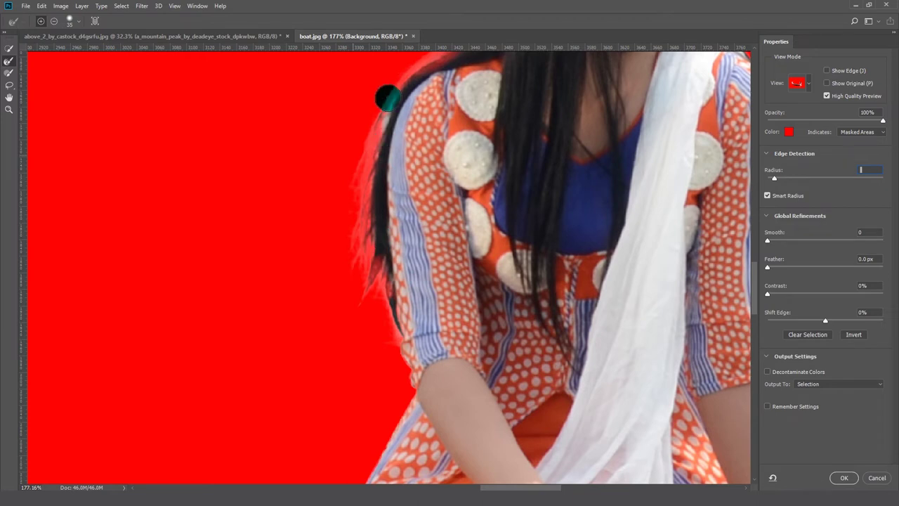
{"action": "left_click_drag", "start_coordinate": [381, 124], "coordinate": [349, 145]}
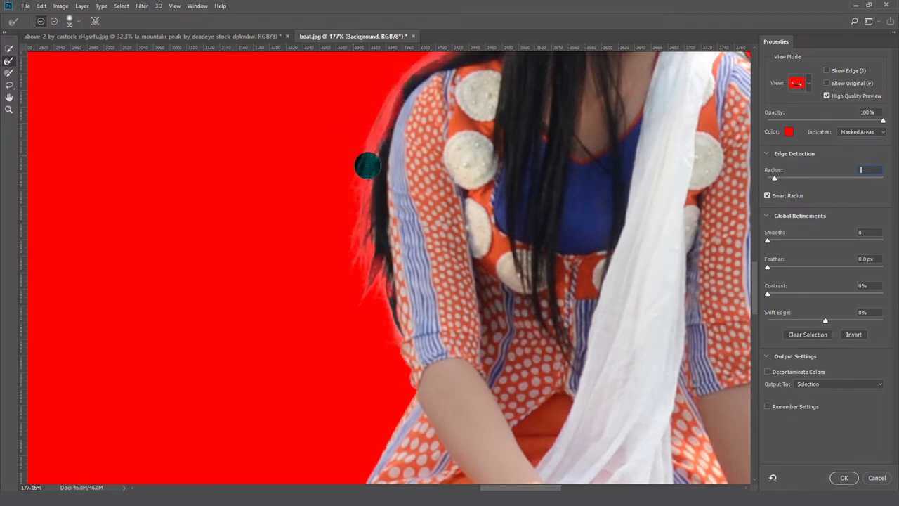
{"action": "key", "text": "ctrl+minus"}
{"action": "key", "text": "ctrl+minus"}
{"action": "key", "text": "ctrl+minus"}
{"action": "key", "text": "ctrl+minus"}
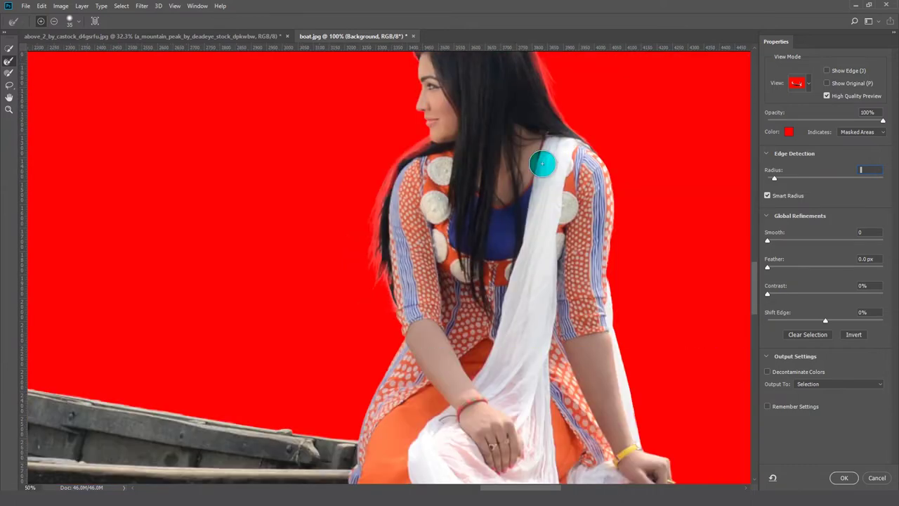
{"action": "key", "text": "ctrl+minus"}
Step: Output the refined selection to a Layer Mask and confirm
{"action": "left_click", "coordinate": [836, 384]}
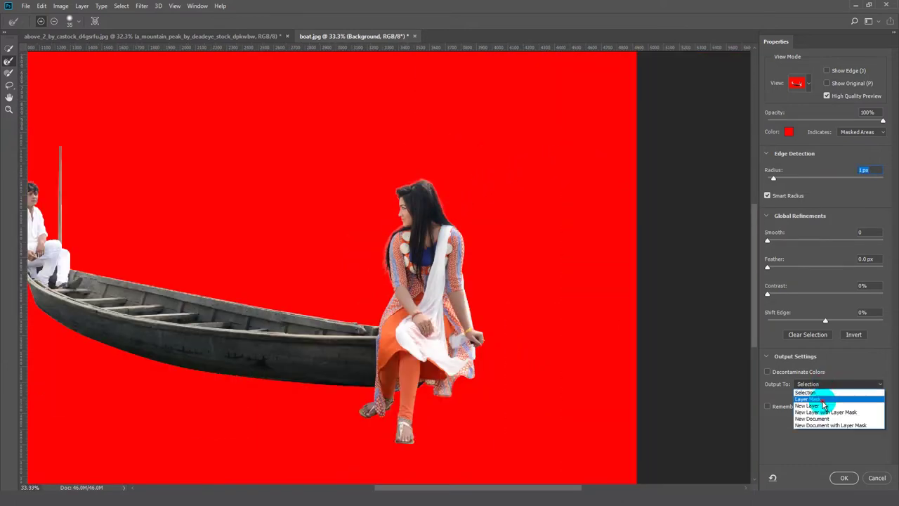
{"action": "left_click", "coordinate": [814, 392]}
{"action": "key", "text": "Return"}
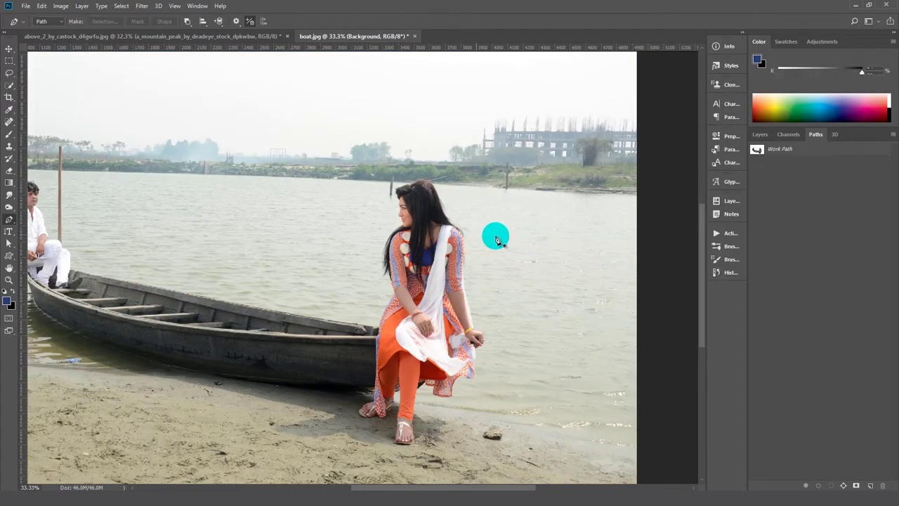
Step: Apply Layer 0's mask permanently and drag the cut-out boat and couple into the composite
{"action": "left_click", "coordinate": [760, 134]}
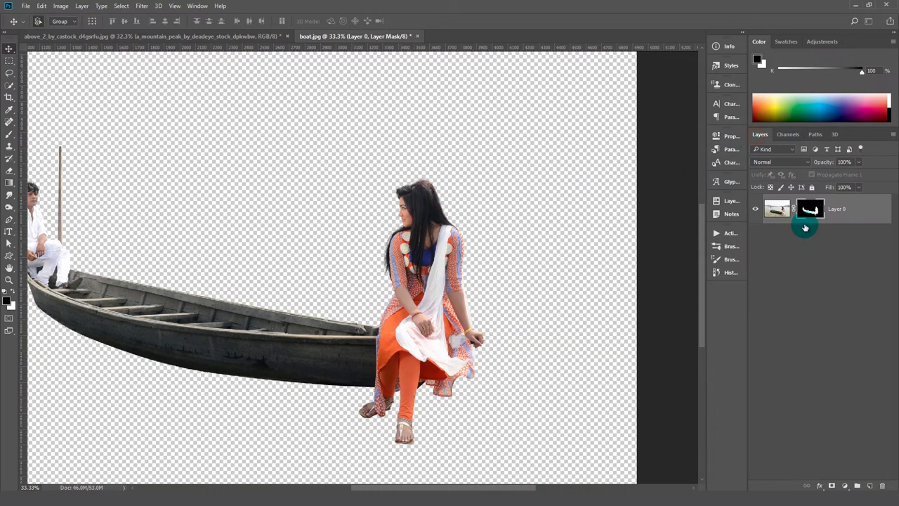
{"action": "left_click", "coordinate": [777, 209]}
{"action": "key", "text": "b"}
{"action": "left_click", "coordinate": [809, 211]}
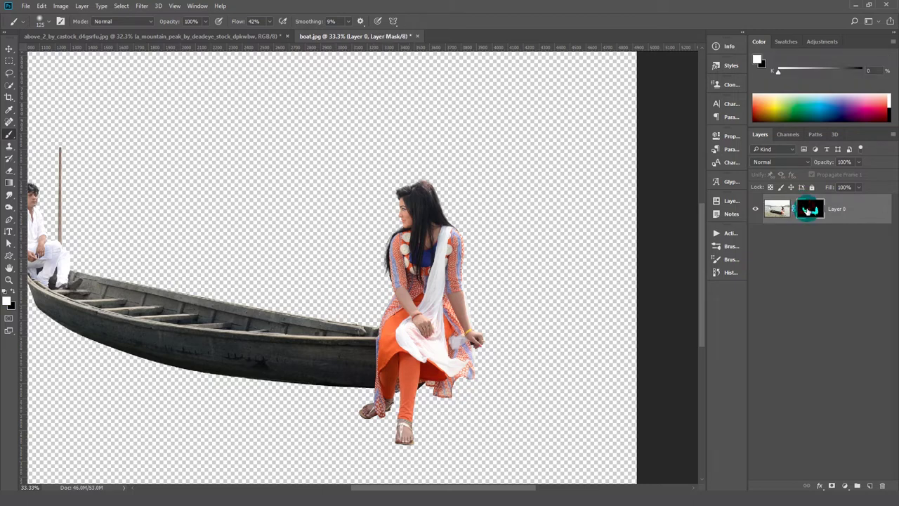
{"action": "right_click", "coordinate": [808, 208]}
{"action": "left_click", "coordinate": [810, 239]}
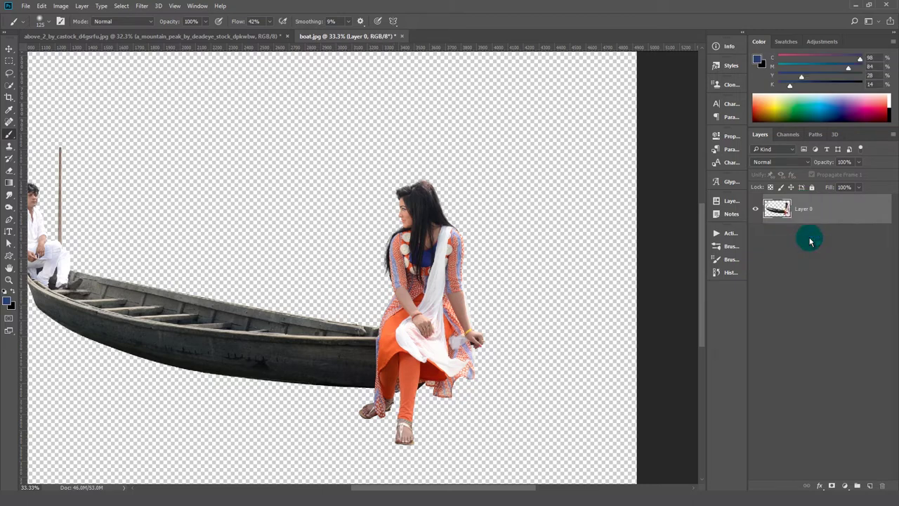
{"action": "key", "text": "v"}
{"action": "left_click_drag", "start_coordinate": [429, 256], "coordinate": [399, 255]}
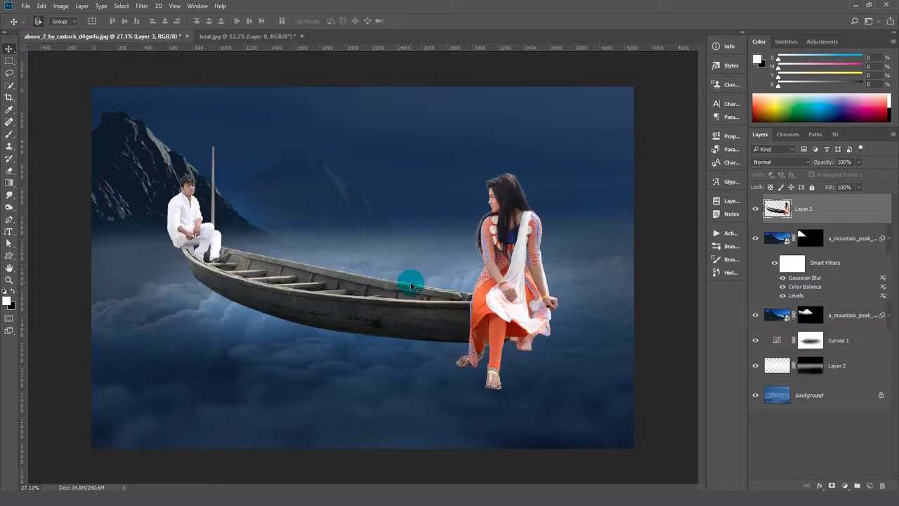
Step: Flip the boat layer horizontally and move it lower over the clouds
{"action": "left_click", "coordinate": [42, 7]}
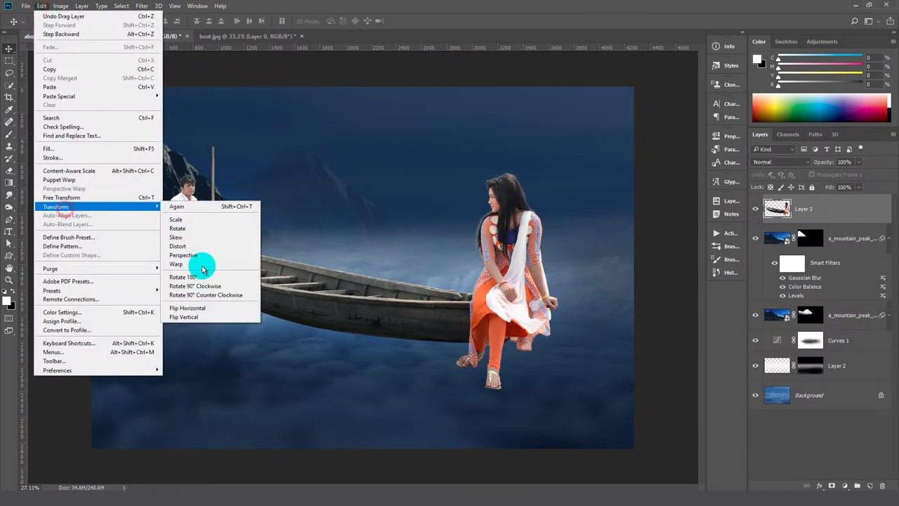
{"action": "left_click", "coordinate": [179, 304]}
{"action": "left_click_drag", "start_coordinate": [320, 314], "coordinate": [338, 381]}
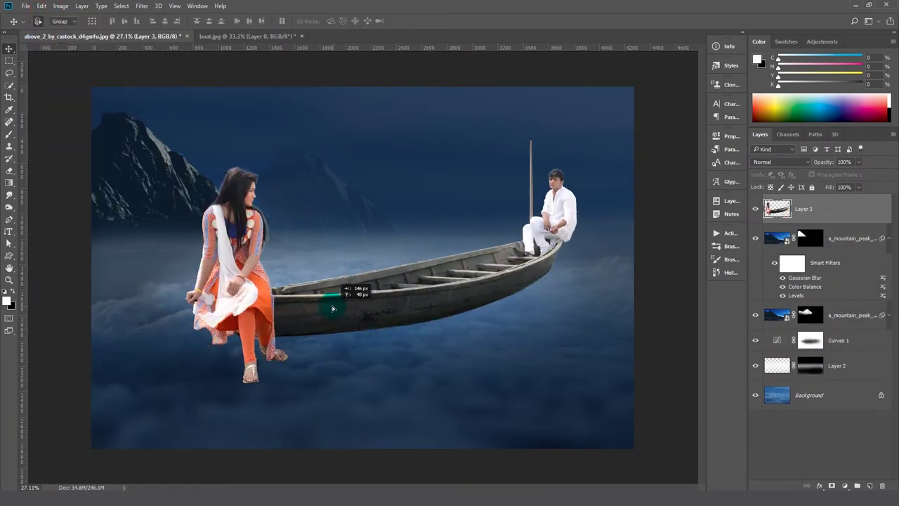
{"action": "left_click", "coordinate": [791, 402]}
{"action": "key", "text": "s"}
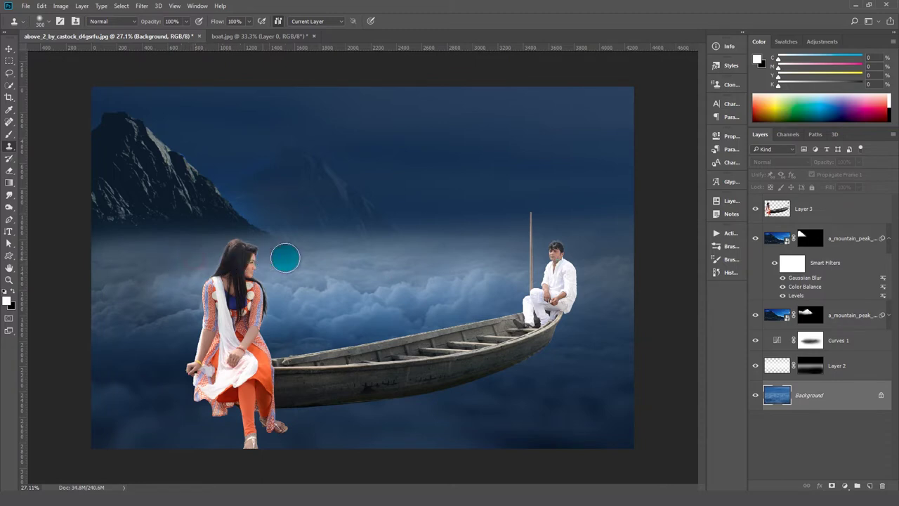
Step: Select Layer 3, scale it proportionally to 65% and centre it above the cloud band
{"action": "right_click", "coordinate": [392, 358]}
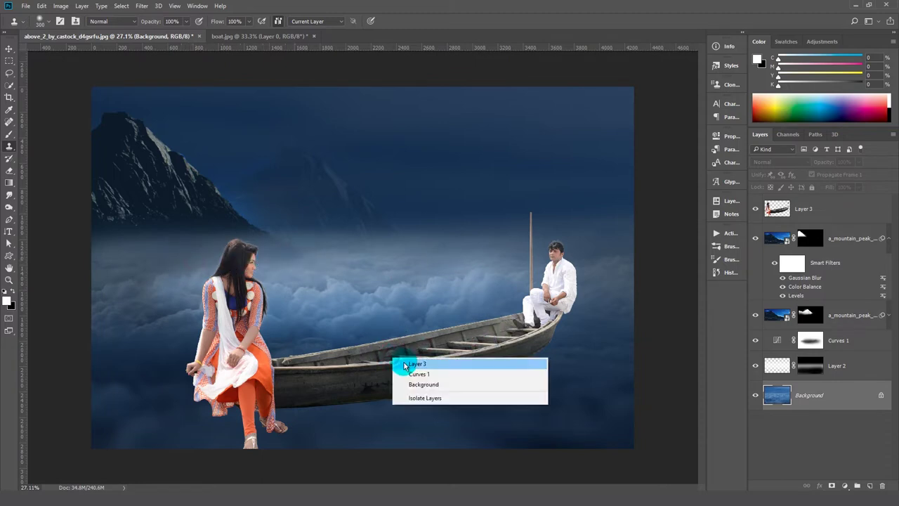
{"action": "left_click", "coordinate": [421, 363]}
{"action": "left_click_drag", "start_coordinate": [397, 367], "coordinate": [375, 276]}
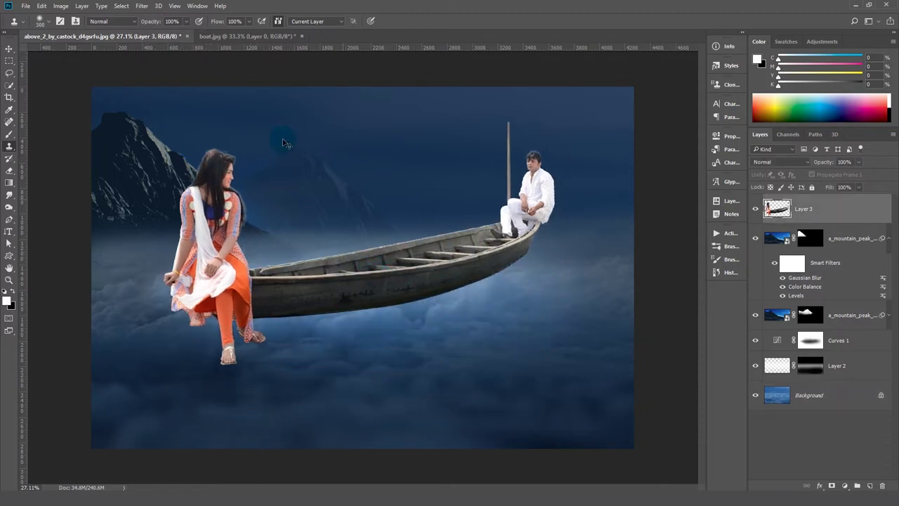
{"action": "key", "text": "ctrl+t"}
{"action": "left_click", "coordinate": [175, 21]}
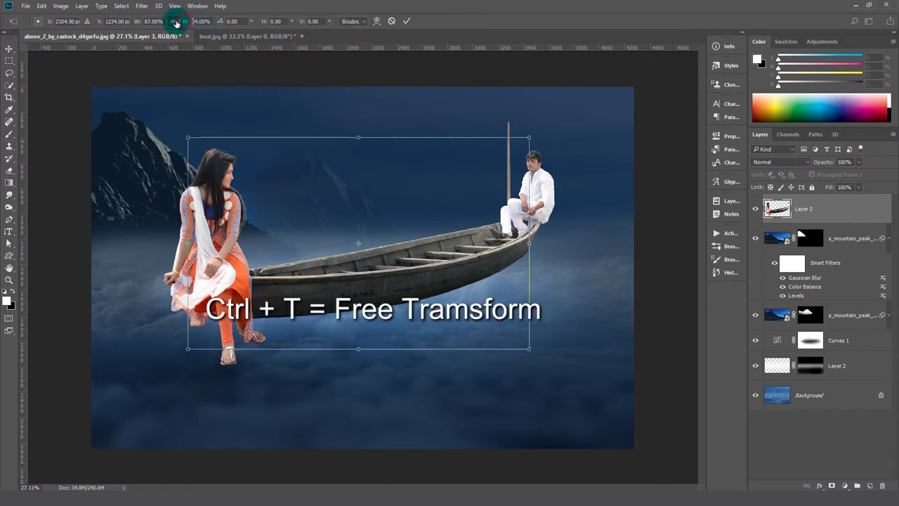
{"action": "type", "text": "65"}
{"action": "key", "text": "Tab"}
{"action": "mouse_move", "coordinate": [392, 251]}
{"action": "left_mouse_down"}
{"action": "mouse_move", "coordinate": [380, 262]}
{"action": "mouse_move", "coordinate": [390, 274]}
{"action": "left_mouse_up"}
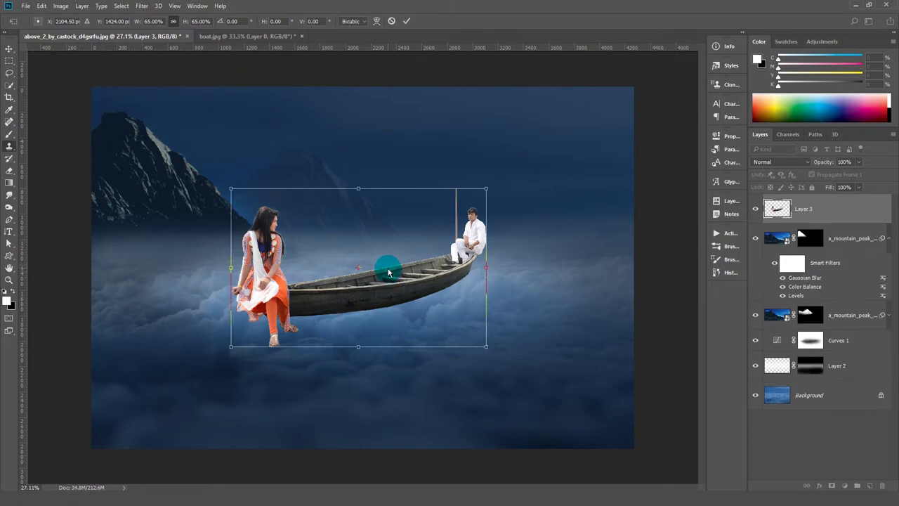
{"action": "key", "text": "Return"}
{"action": "right_click", "coordinate": [182, 171], "text": "ctrl"}
Step: Apply a Gaussian Blur to the a_mountain_peak layer's mask
{"action": "left_click", "coordinate": [179, 164]}
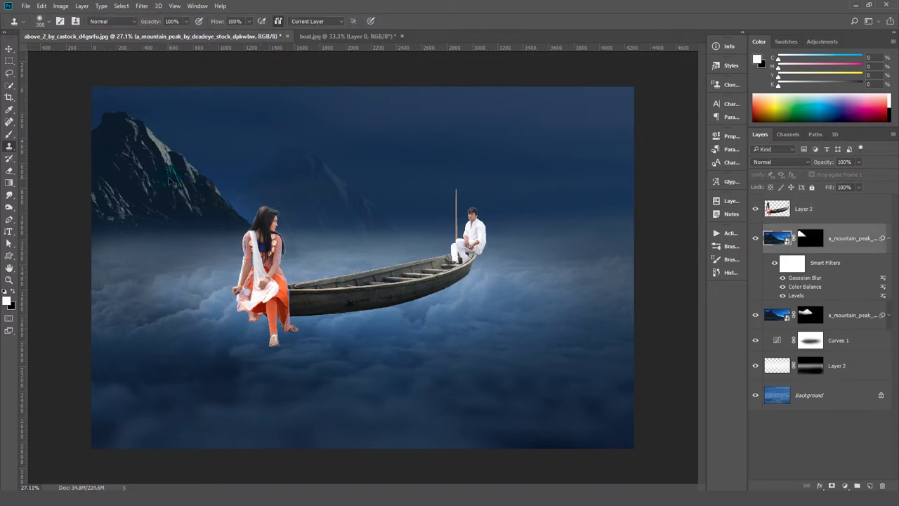
{"action": "left_click", "coordinate": [818, 240]}
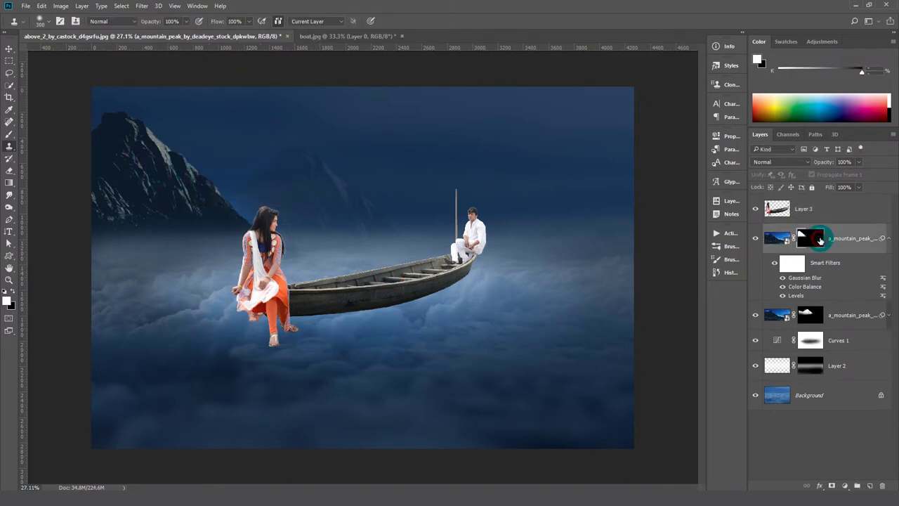
{"action": "left_click", "coordinate": [141, 7]}
{"action": "left_click", "coordinate": [301, 137]}
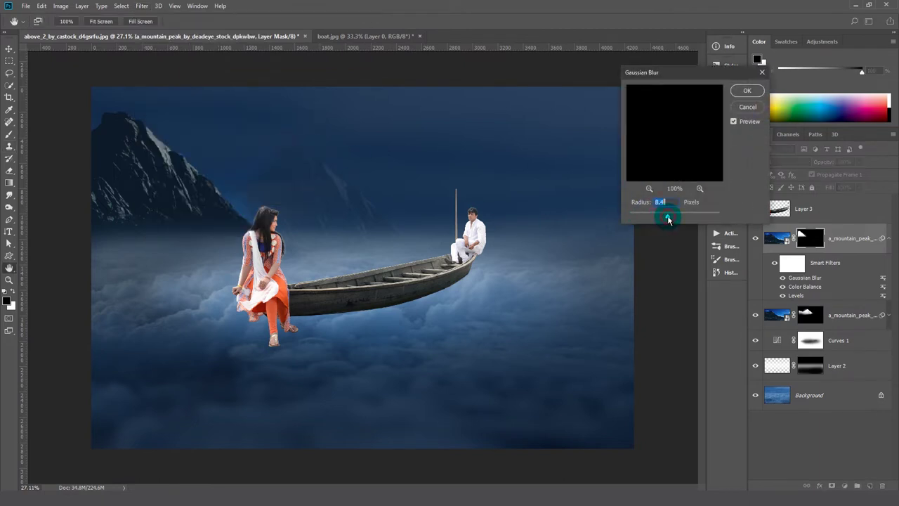
{"action": "left_click", "coordinate": [747, 90]}
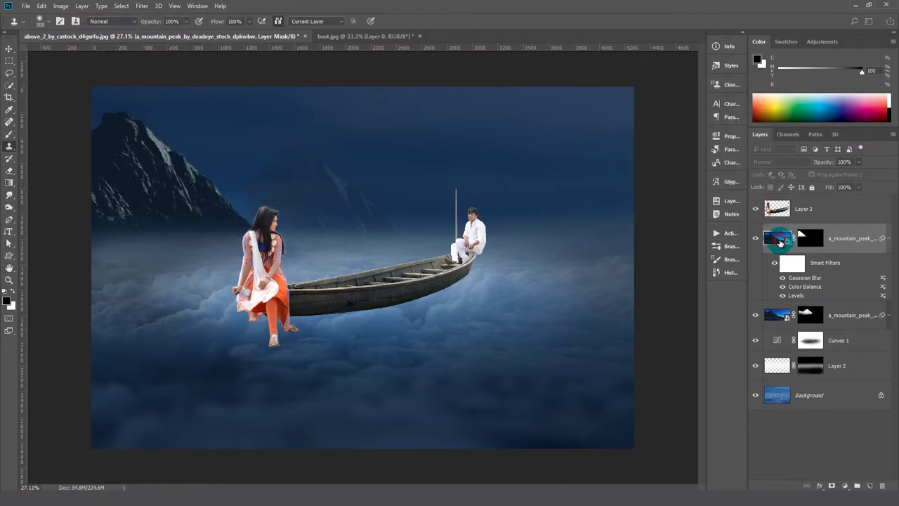
Step: Apply a second small-radius Gaussian Blur to the mountain layer's image
{"action": "left_click", "coordinate": [142, 9]}
{"action": "left_click", "coordinate": [295, 144]}
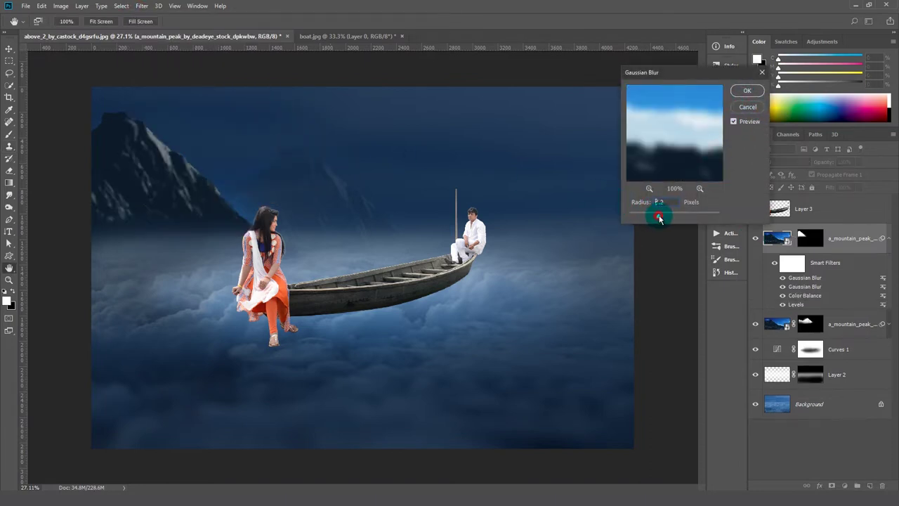
{"action": "left_click", "coordinate": [745, 107]}
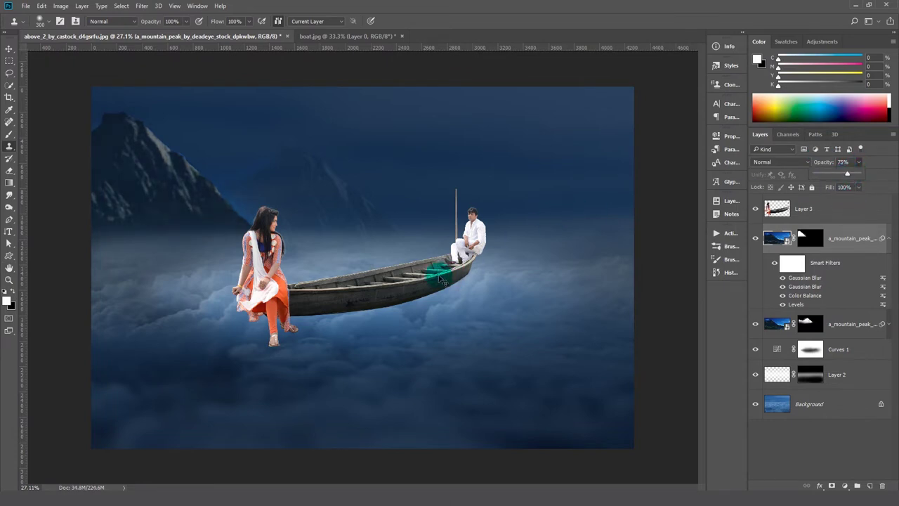
Step: Shift the boat and couple left, scale them to about 89%, and nudge them up-left
{"action": "left_click_drag", "start_coordinate": [441, 279], "coordinate": [416, 277]}
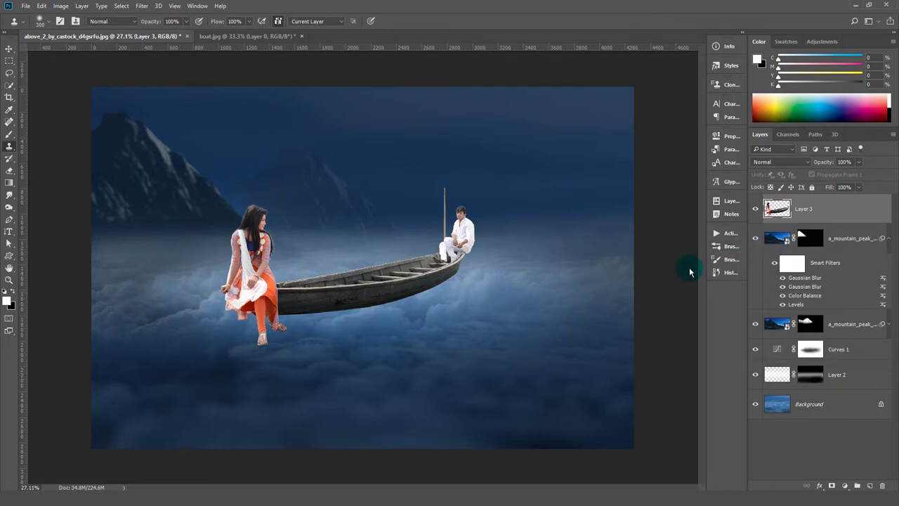
{"action": "key", "text": "ctrl+t"}
{"action": "left_click_drag", "start_coordinate": [474, 186], "coordinate": [459, 197]}
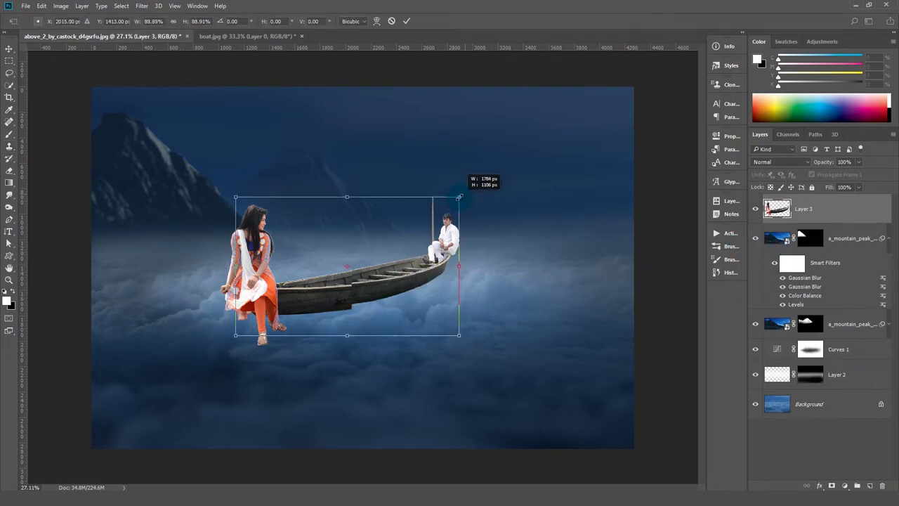
{"action": "key", "text": "Return"}
{"action": "key", "text": "s"}
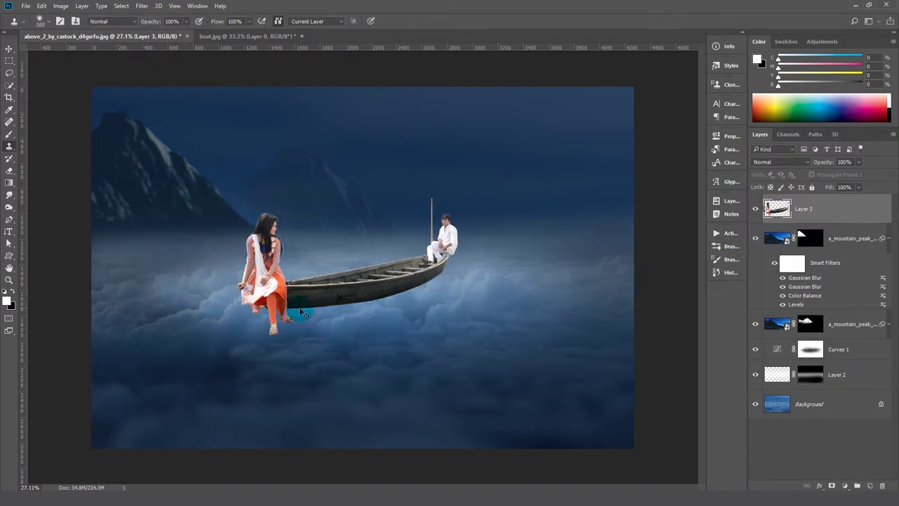
{"action": "left_click_drag", "start_coordinate": [321, 297], "coordinate": [319, 299]}
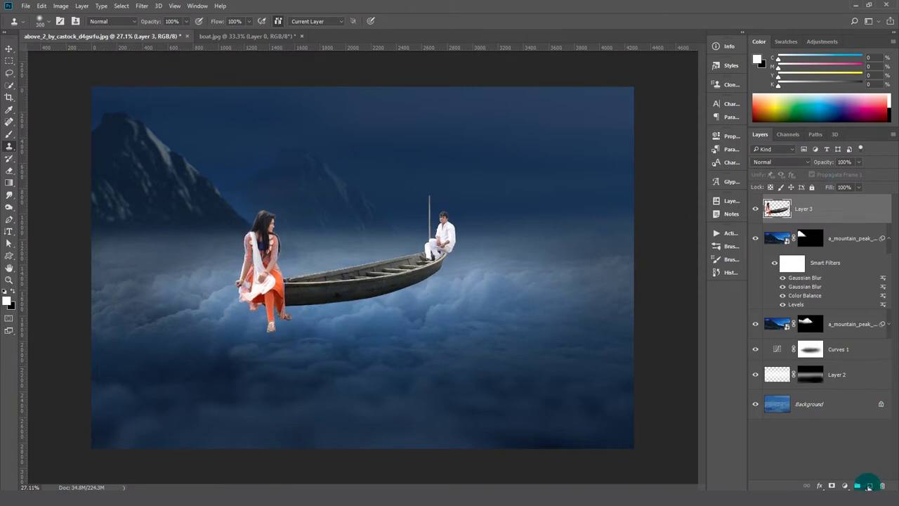
Step: Add a layer mask to Layer 3 and fade the boat's lower hull edge with a small brush
{"action": "left_click", "coordinate": [831, 485]}
{"action": "left_click", "coordinate": [11, 138]}
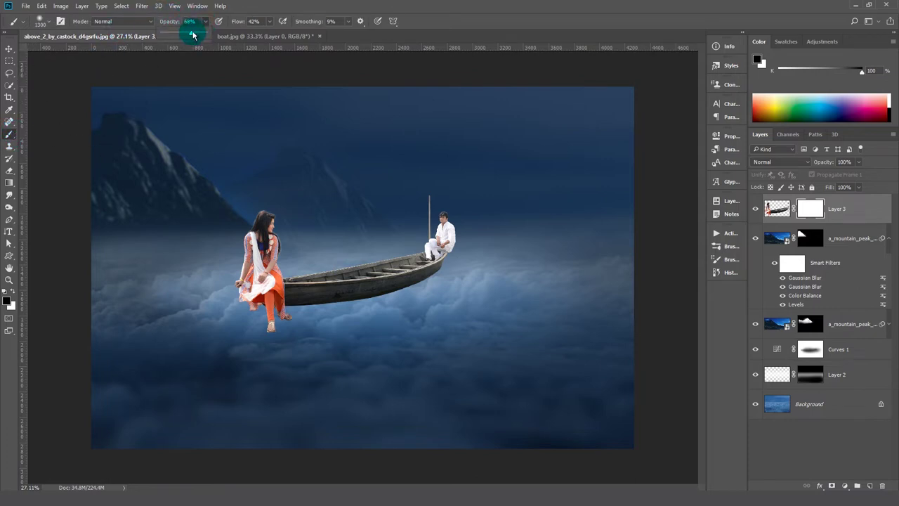
{"action": "left_click_drag", "start_coordinate": [321, 327], "coordinate": [329, 301]}
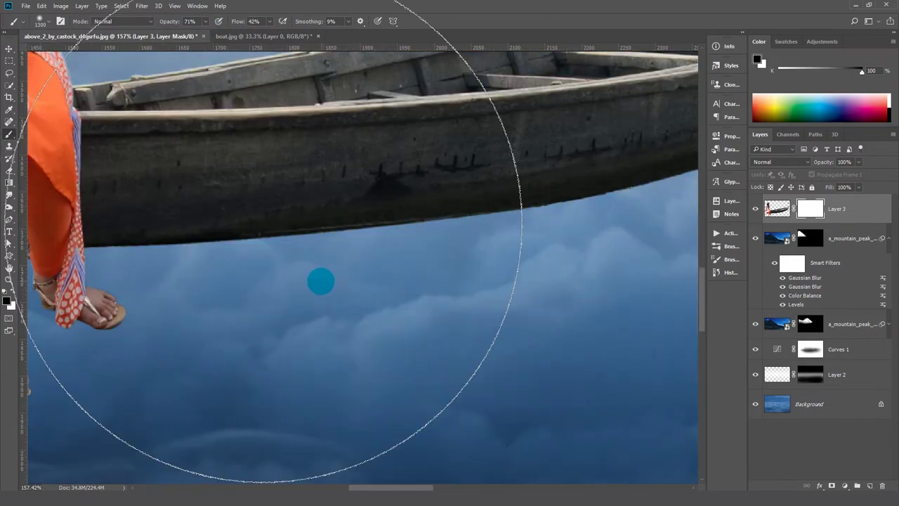
{"action": "mouse_move", "coordinate": [265, 286]}
{"action": "left_mouse_down"}
{"action": "mouse_move", "coordinate": [130, 260]}
{"action": "mouse_move", "coordinate": [125, 250]}
{"action": "mouse_move", "coordinate": [152, 263]}
{"action": "mouse_move", "coordinate": [94, 255]}
{"action": "left_mouse_up"}
{"action": "left_click_drag", "start_coordinate": [220, 255], "coordinate": [510, 208]}
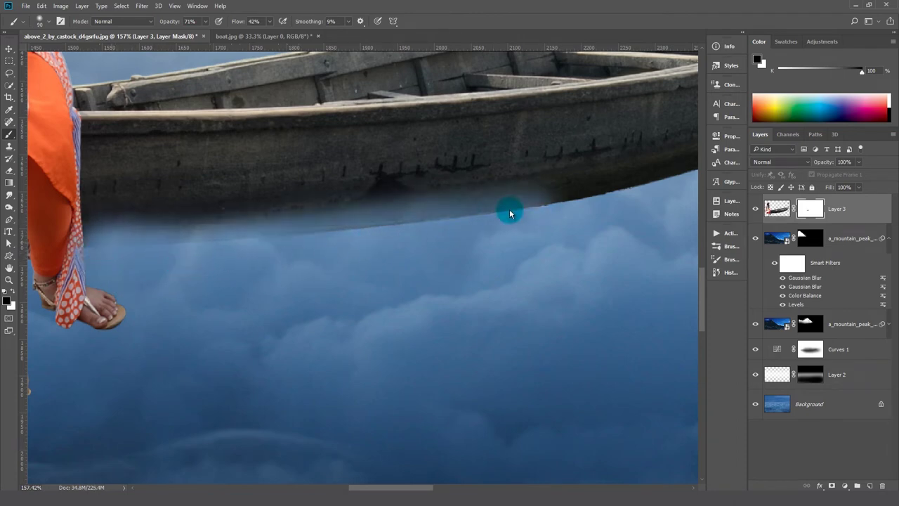
{"action": "scroll", "coordinate": [359, 253], "scroll_direction": "down", "scroll_amount": 3}
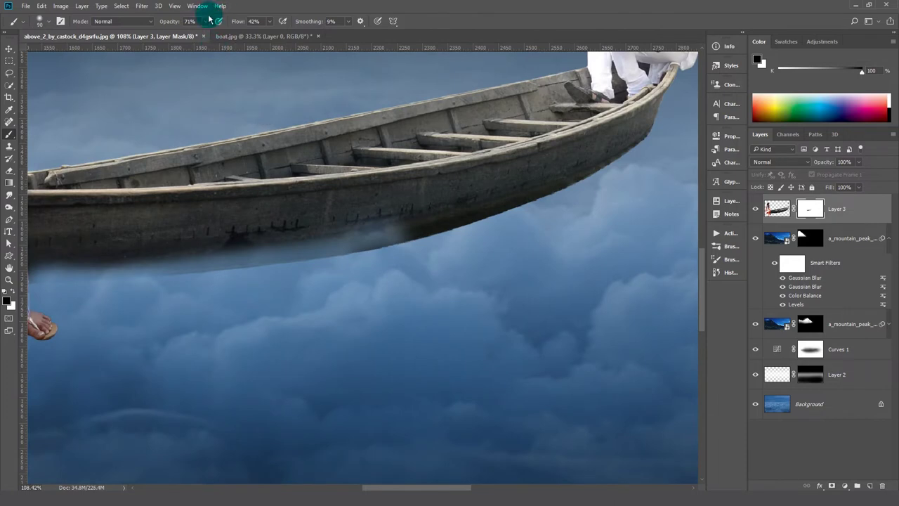
{"action": "mouse_move", "coordinate": [209, 37]}
{"action": "left_mouse_down"}
{"action": "mouse_move", "coordinate": [265, 26]}
{"action": "mouse_move", "coordinate": [274, 35]}
{"action": "left_mouse_up"}
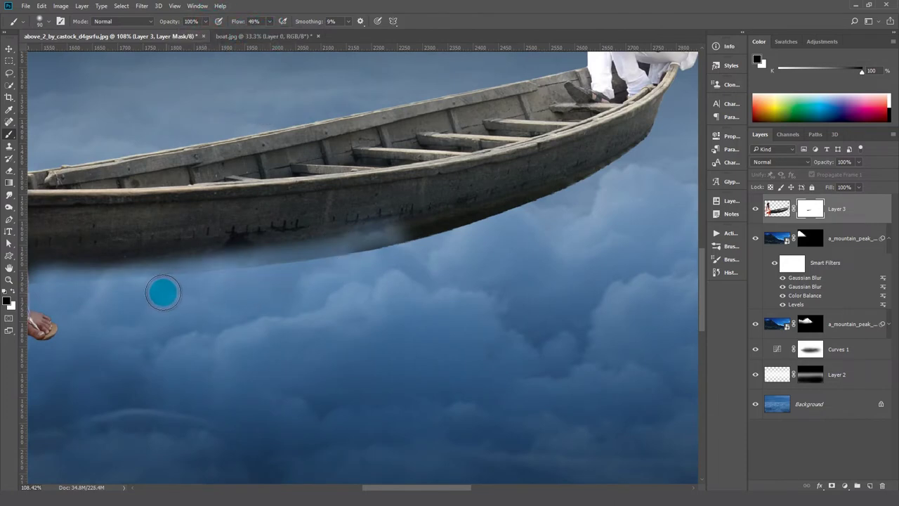
Step: Soften the boat's lower right edge, bow tip and hull edge on the mask
{"action": "key", "text": "bracketright"}
{"action": "key", "text": "bracketright"}
{"action": "left_click_drag", "start_coordinate": [374, 281], "coordinate": [598, 176]}
{"action": "key", "text": "bracketleft"}
{"action": "key", "text": "bracketleft"}
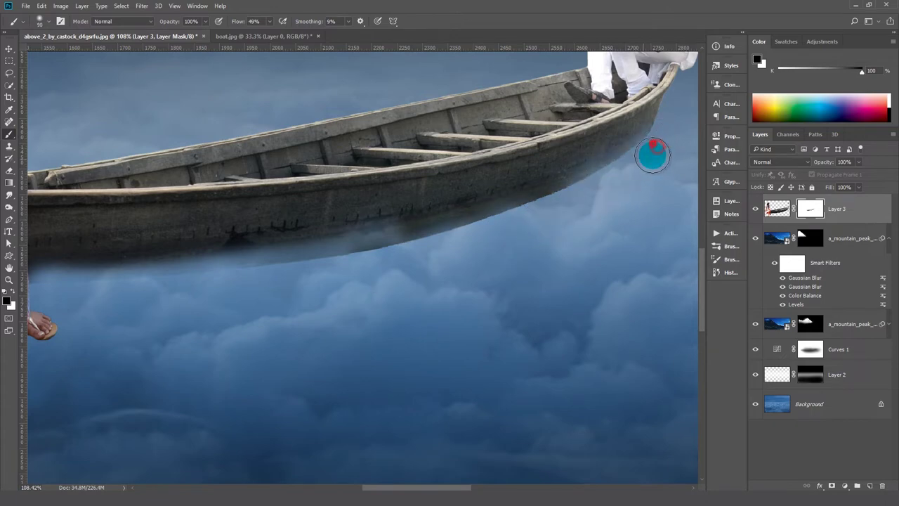
{"action": "left_click_drag", "start_coordinate": [657, 144], "coordinate": [646, 148]}
{"action": "mouse_move", "coordinate": [618, 175]}
{"action": "left_mouse_down"}
{"action": "mouse_move", "coordinate": [366, 259]}
{"action": "mouse_move", "coordinate": [120, 265]}
{"action": "left_mouse_up"}
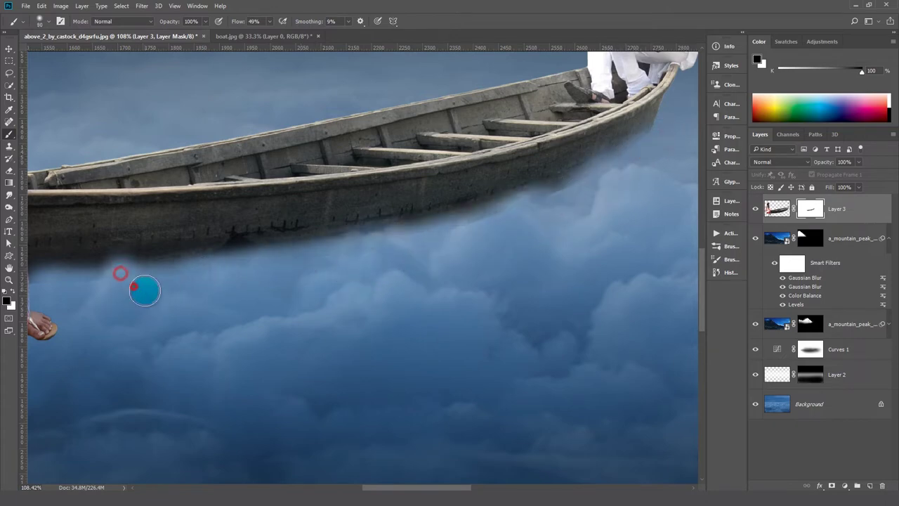
{"action": "scroll", "coordinate": [102, 288], "scroll_direction": "down", "scroll_amount": 3, "text": "alt"}
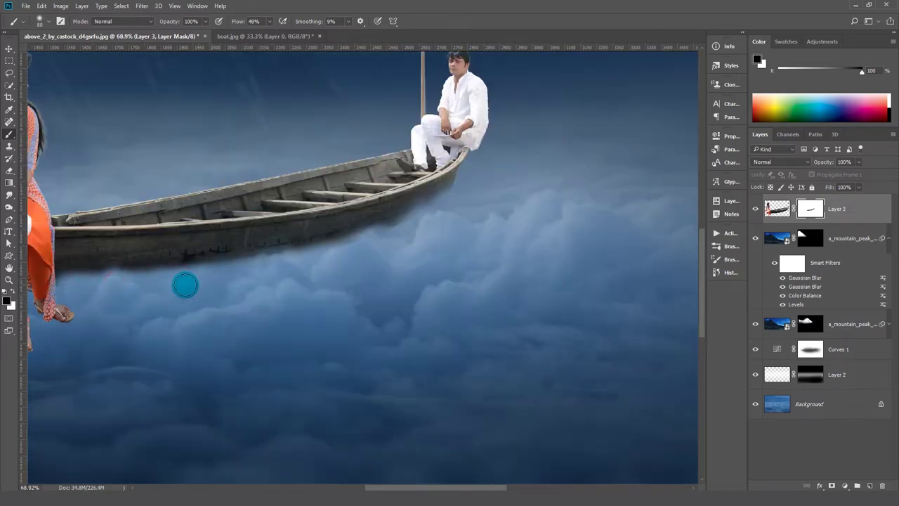
{"action": "key", "text": "bracketright"}
{"action": "key", "text": "bracketright"}
{"action": "key", "text": "bracketright"}
{"action": "key", "text": "bracketright"}
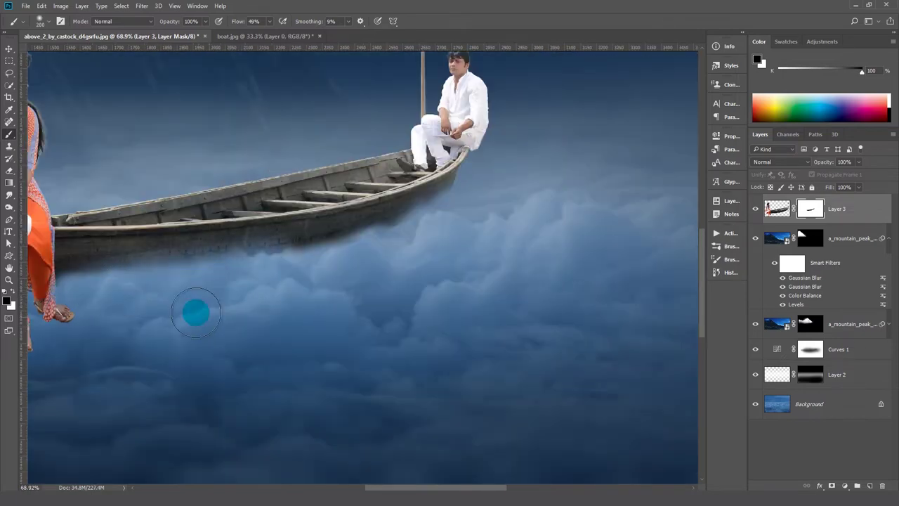
Step: Fade the woman's feet and the boat's underside into the clouds
{"action": "left_click_drag", "start_coordinate": [177, 297], "coordinate": [354, 276]}
{"action": "mouse_move", "coordinate": [164, 281]}
{"action": "left_mouse_down"}
{"action": "mouse_move", "coordinate": [253, 321]}
{"action": "mouse_move", "coordinate": [165, 339]}
{"action": "left_mouse_up"}
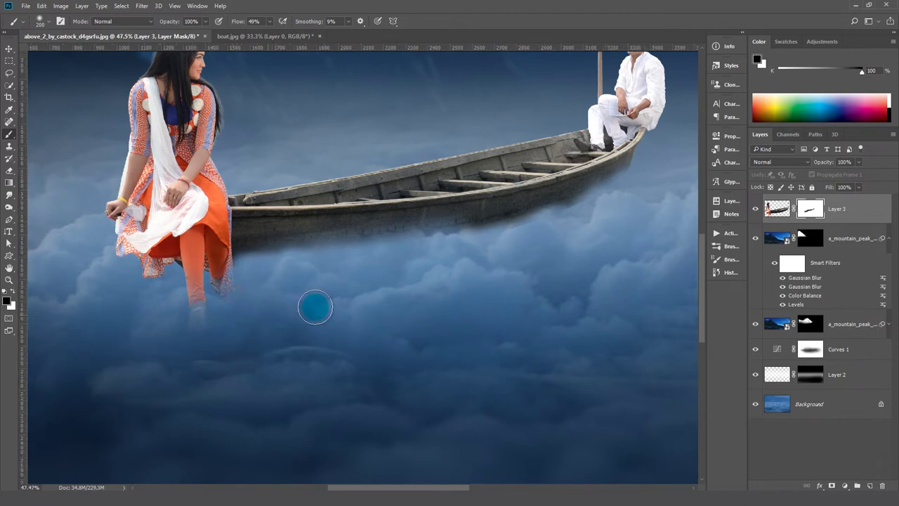
{"action": "scroll", "coordinate": [316, 305], "scroll_direction": "down", "scroll_amount": 3}
{"action": "mouse_move", "coordinate": [442, 263]}
{"action": "left_mouse_down"}
{"action": "mouse_move", "coordinate": [478, 253]}
{"action": "mouse_move", "coordinate": [382, 267]}
{"action": "left_mouse_up"}
{"action": "scroll", "coordinate": [381, 267], "scroll_direction": "up", "scroll_amount": 2}
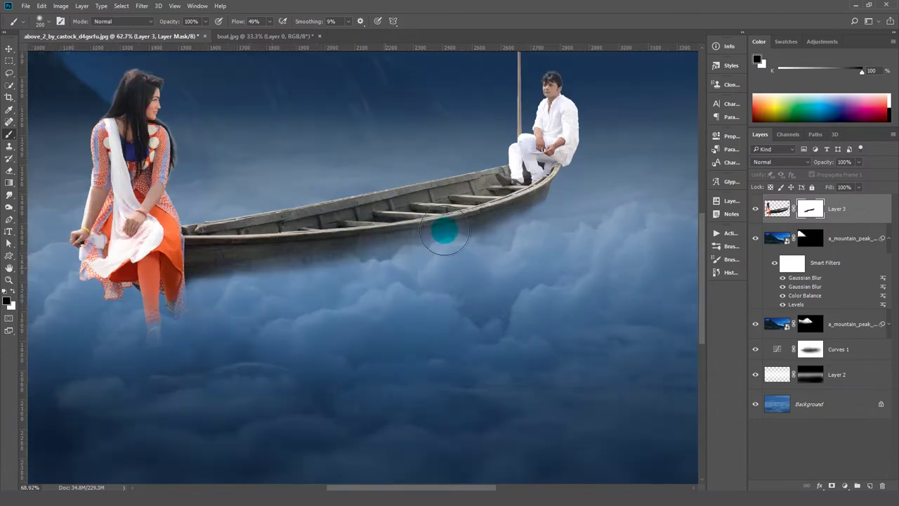
{"action": "scroll", "coordinate": [441, 231], "scroll_direction": "up", "scroll_amount": 2}
Step: Paint back the darker lower hull along the boat's bottom edge, toggling colours with X
{"action": "key", "text": "bracketleft"}
{"action": "key", "text": "bracketleft"}
{"action": "key", "text": "bracketleft"}
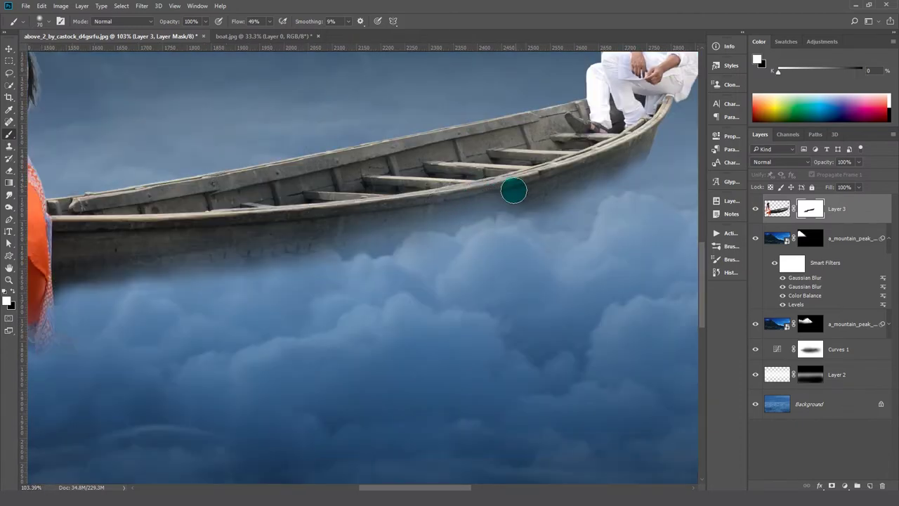
{"action": "left_click_drag", "start_coordinate": [513, 190], "coordinate": [469, 209]}
{"action": "left_click_drag", "start_coordinate": [383, 230], "coordinate": [96, 289]}
{"action": "key", "text": "x"}
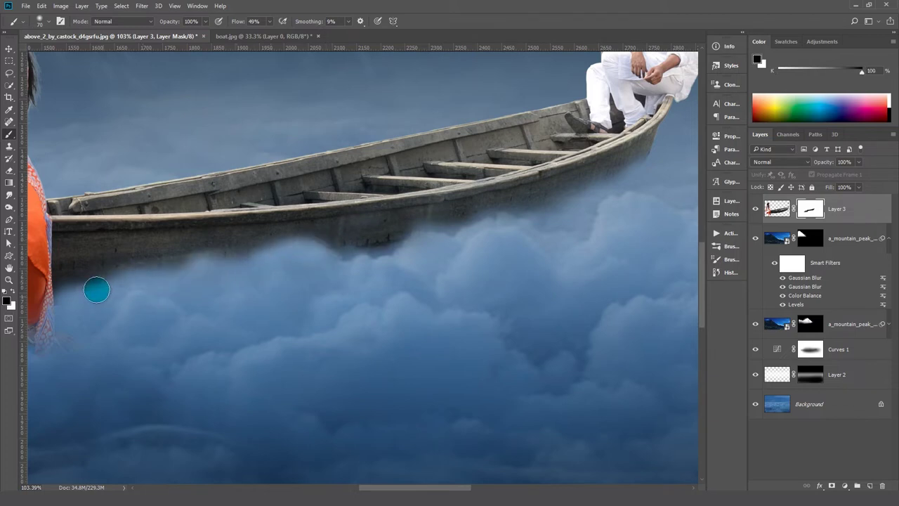
{"action": "key", "text": "x"}
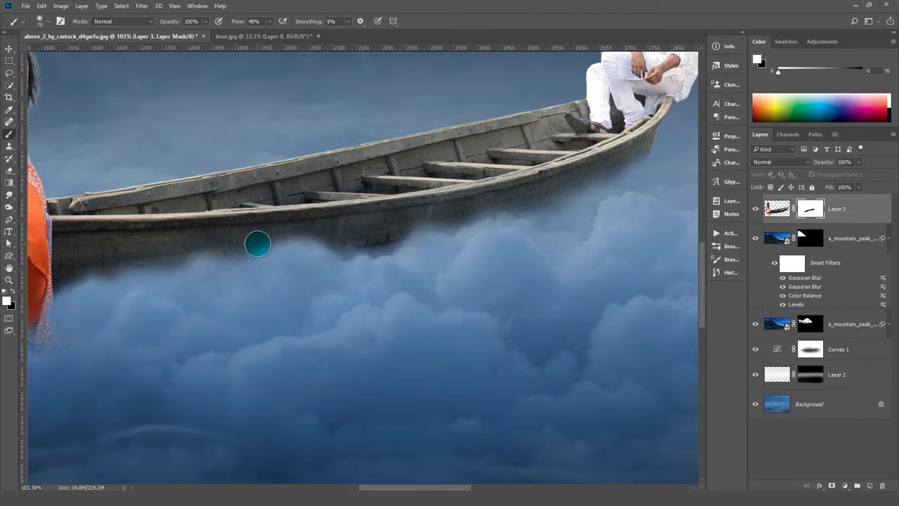
{"action": "mouse_move", "coordinate": [257, 243]}
{"action": "left_mouse_down"}
{"action": "mouse_move", "coordinate": [512, 195]}
{"action": "mouse_move", "coordinate": [613, 192]}
{"action": "mouse_move", "coordinate": [601, 169]}
{"action": "mouse_move", "coordinate": [615, 152]}
{"action": "left_mouse_up"}
{"action": "key", "text": "x"}
{"action": "key", "text": "x"}
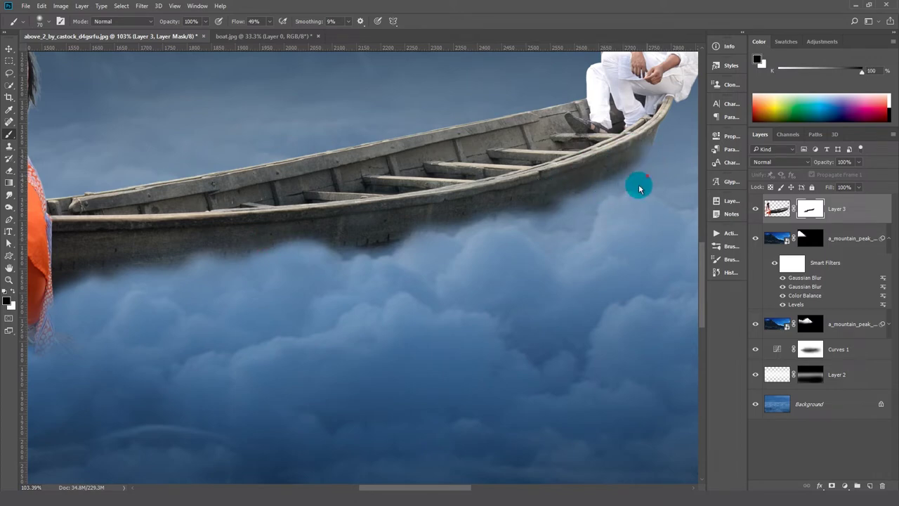
{"action": "scroll", "coordinate": [495, 235], "scroll_direction": "down", "scroll_amount": 3, "text": "alt"}
{"action": "scroll", "coordinate": [494, 235], "scroll_direction": "down", "scroll_amount": 5, "text": "alt"}
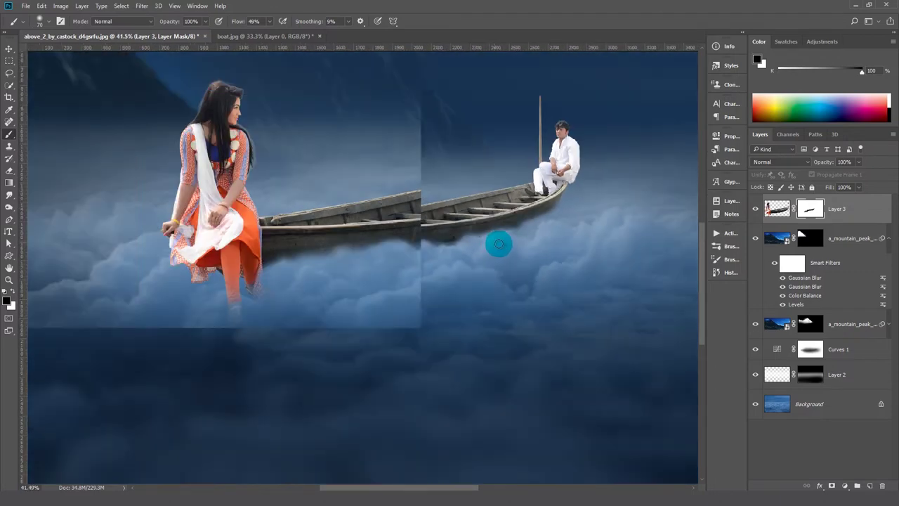
{"action": "scroll", "coordinate": [412, 236], "scroll_direction": "down", "scroll_amount": 1, "text": "alt"}
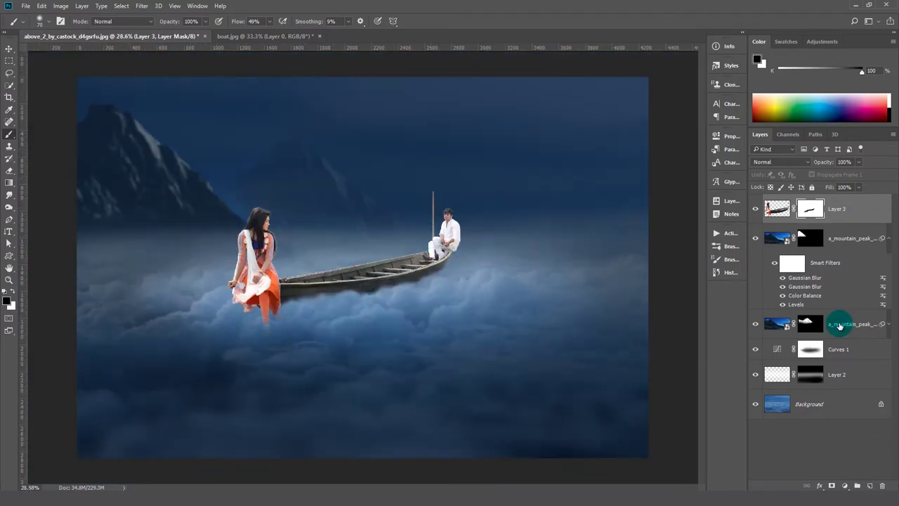
Step: Paint a large soft white glow on new Layer 4 and move it to the upper-right sky
{"action": "left_click", "coordinate": [869, 484]}
{"action": "key", "text": "x"}
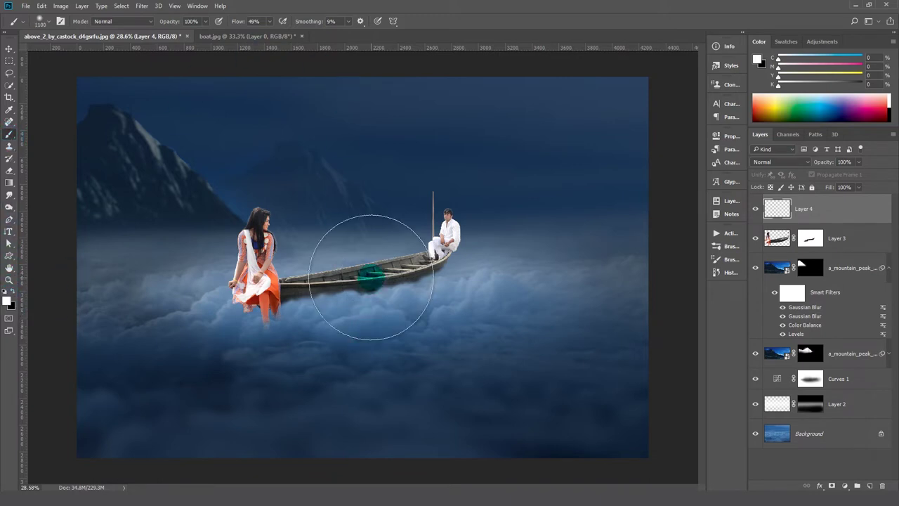
{"action": "key", "text": "bracketright"}
{"action": "key", "text": "bracketright"}
{"action": "key", "text": "bracketright"}
{"action": "left_click", "coordinate": [387, 216]}
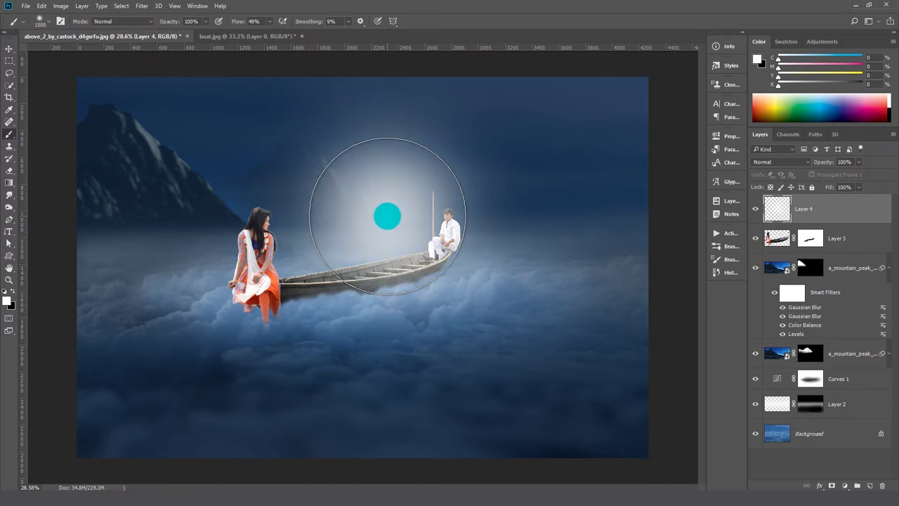
{"action": "key", "text": "v"}
{"action": "mouse_move", "coordinate": [412, 204]}
{"action": "left_mouse_down"}
{"action": "mouse_move", "coordinate": [610, 99]}
{"action": "mouse_move", "coordinate": [618, 77]}
{"action": "mouse_move", "coordinate": [649, 59]}
{"action": "left_mouse_up"}
{"action": "left_click", "coordinate": [618, 81]}
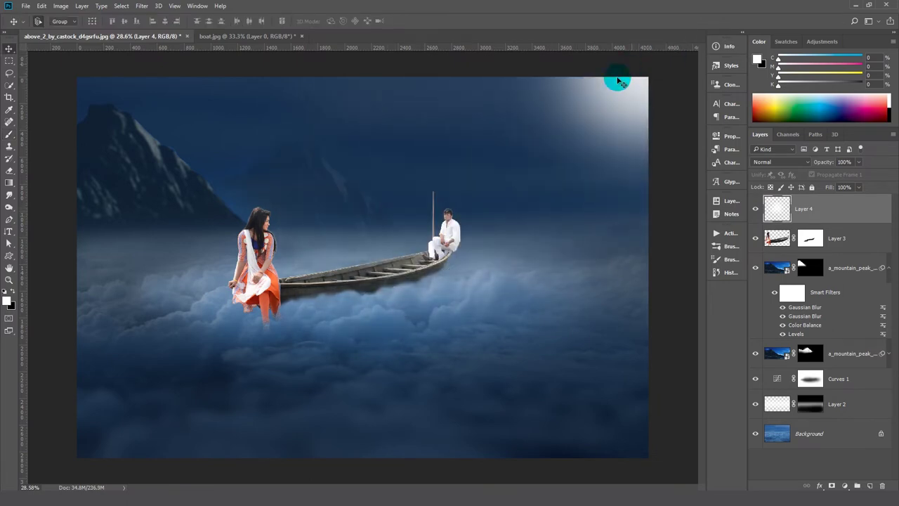
Step: Place the heavenly_light image into the composite as an embedded file
{"action": "left_click", "coordinate": [26, 6]}
{"action": "left_click", "coordinate": [28, 176]}
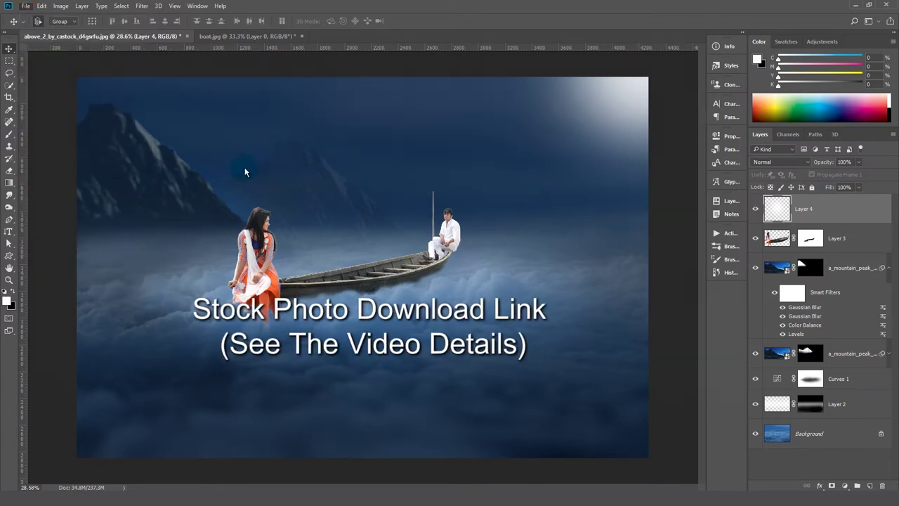
{"action": "left_click", "coordinate": [309, 77]}
{"action": "left_click", "coordinate": [695, 411]}
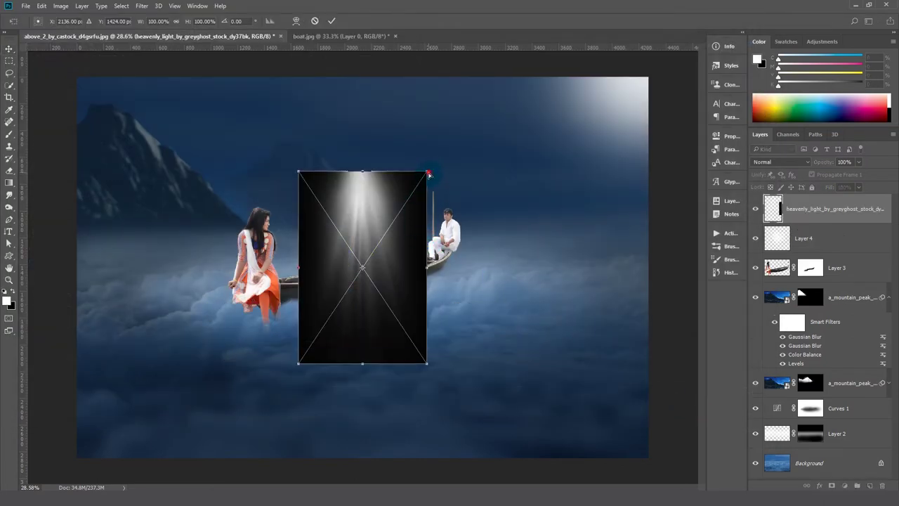
Step: Distort, stretch and rotate the heavenly light into a wide beam from the upper right, tilted about 48.6°
{"action": "left_click_drag", "start_coordinate": [428, 173], "coordinate": [411, 172]}
{"action": "left_click_drag", "start_coordinate": [427, 363], "coordinate": [473, 372]}
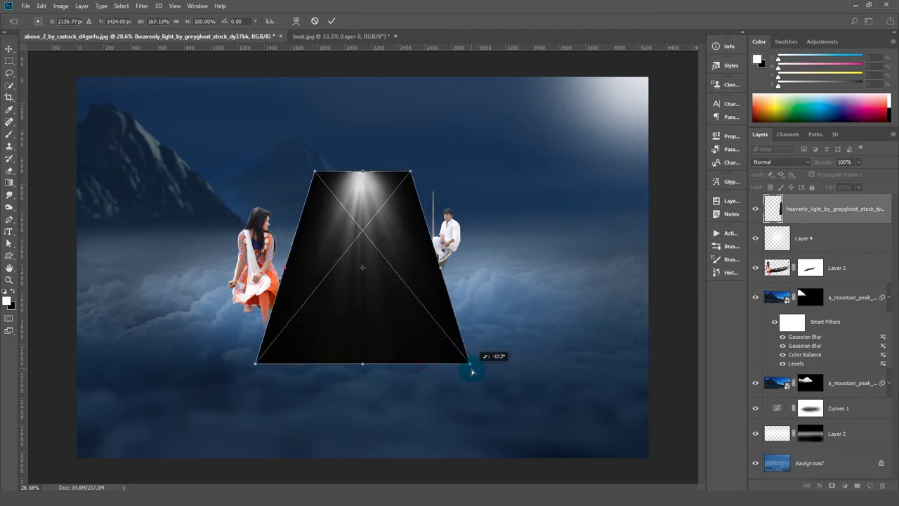
{"action": "left_click_drag", "start_coordinate": [362, 363], "coordinate": [363, 392]}
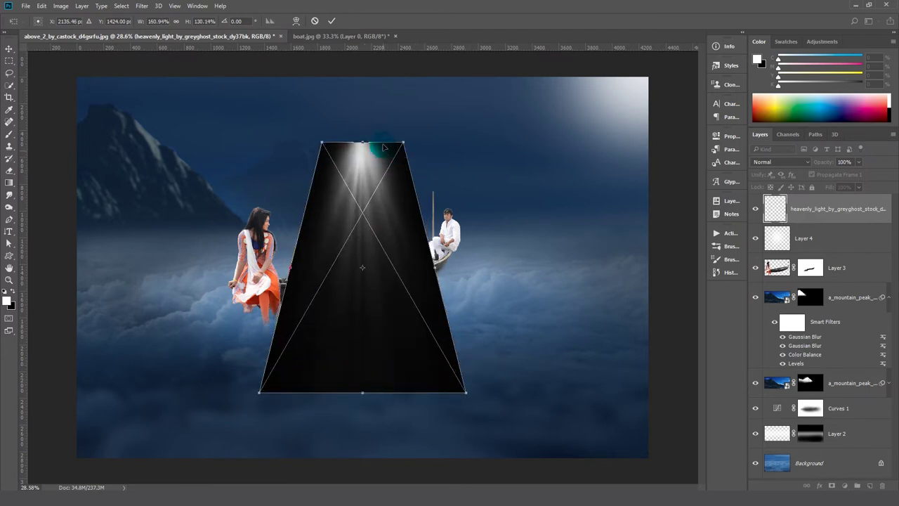
{"action": "left_click_drag", "start_coordinate": [423, 138], "coordinate": [493, 216]}
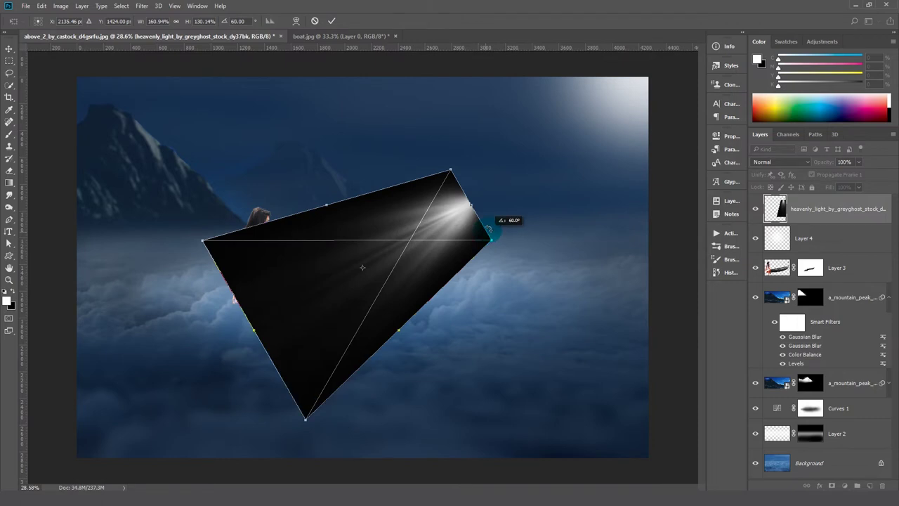
{"action": "left_click_drag", "start_coordinate": [433, 191], "coordinate": [632, 93]}
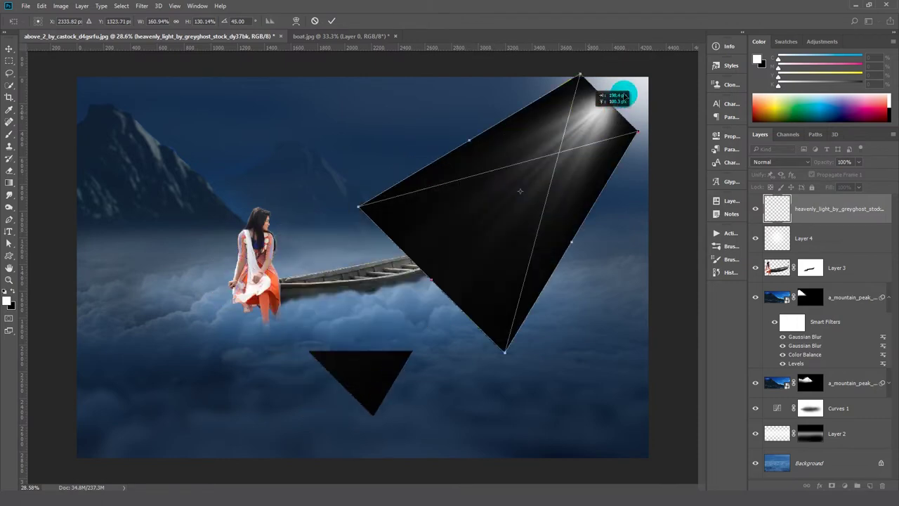
{"action": "left_click_drag", "start_coordinate": [562, 174], "coordinate": [563, 170]}
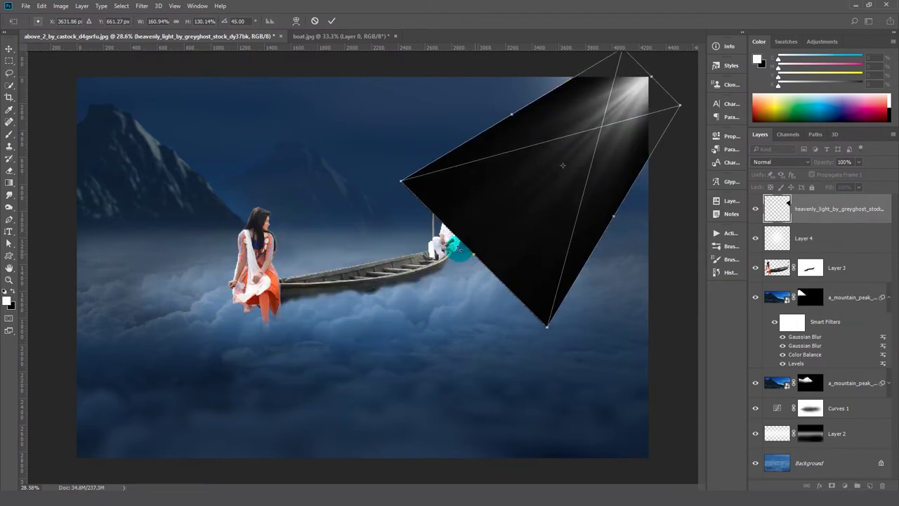
{"action": "left_click_drag", "start_coordinate": [404, 182], "coordinate": [323, 195]}
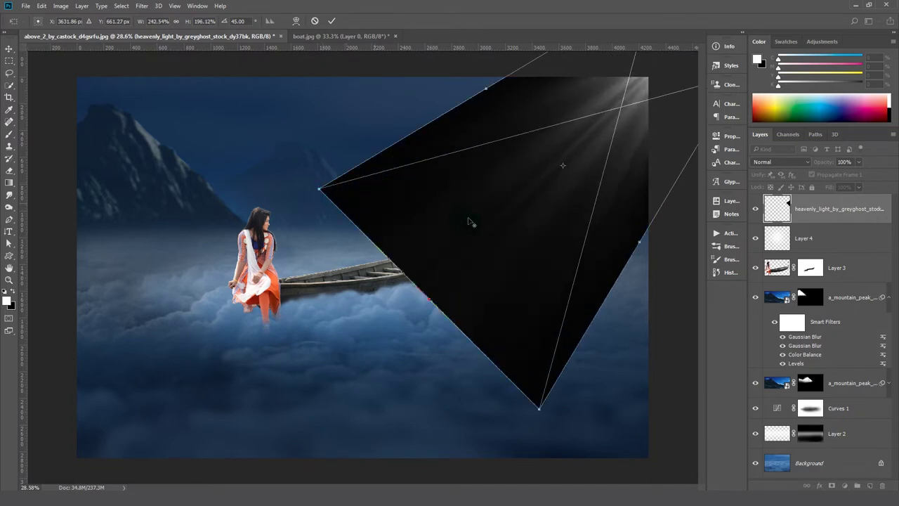
{"action": "left_click_drag", "start_coordinate": [469, 220], "coordinate": [424, 245]}
{"action": "left_click_drag", "start_coordinate": [424, 247], "coordinate": [413, 247]}
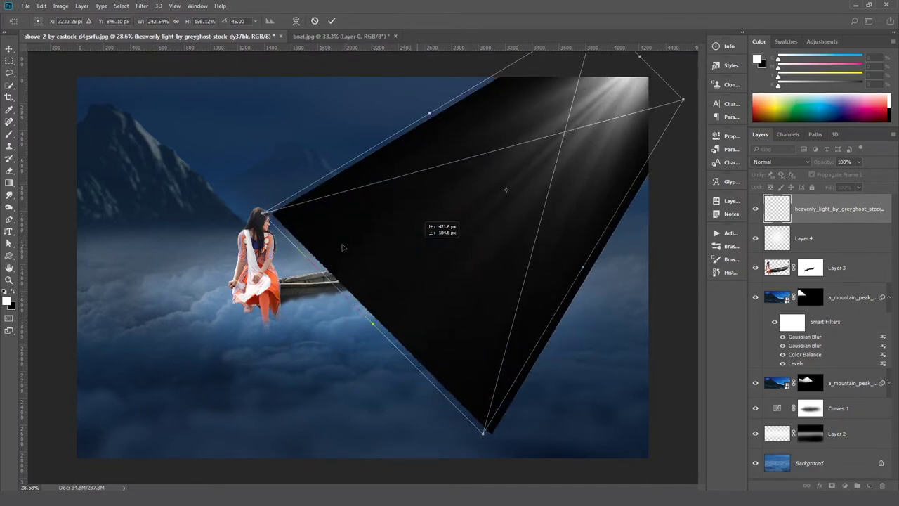
{"action": "left_click_drag", "start_coordinate": [210, 232], "coordinate": [214, 205]}
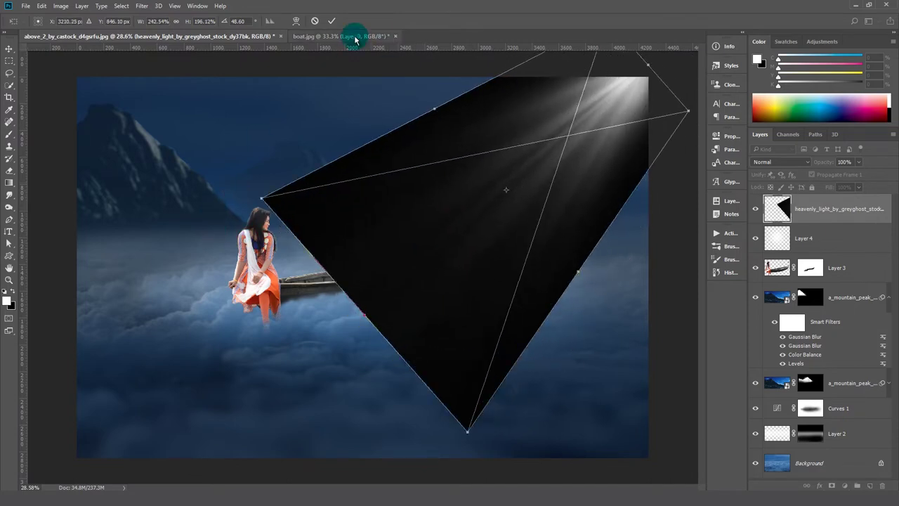
{"action": "left_click", "coordinate": [331, 21]}
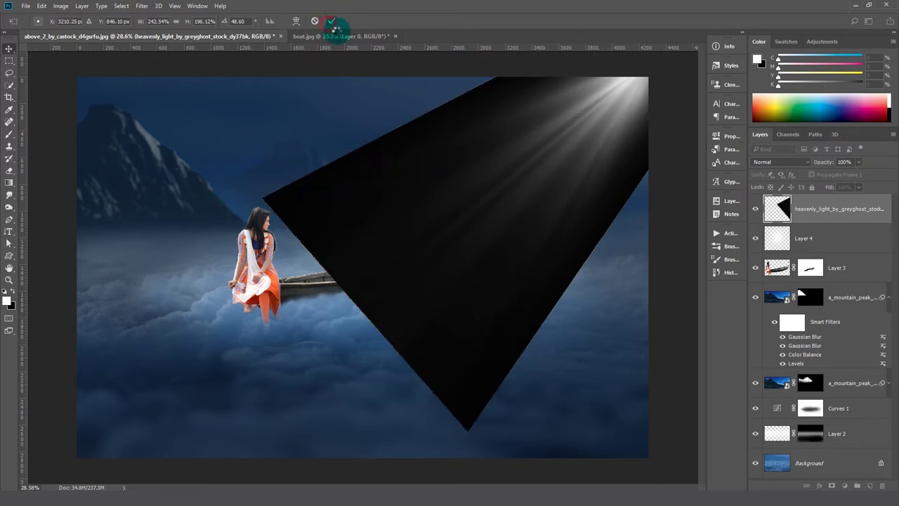
Step: Set the heavenly_light layer to Screen blending and nudge the rays down and left
{"action": "left_click", "coordinate": [780, 162]}
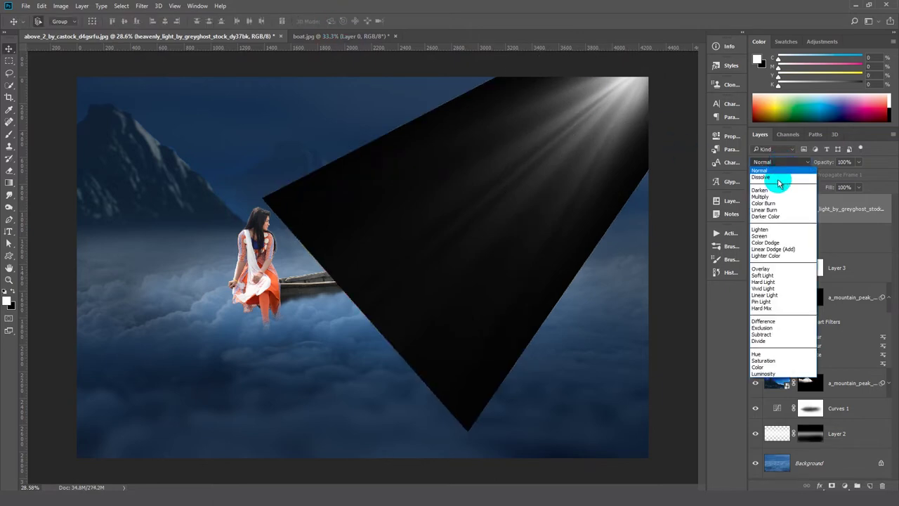
{"action": "left_click", "coordinate": [759, 236]}
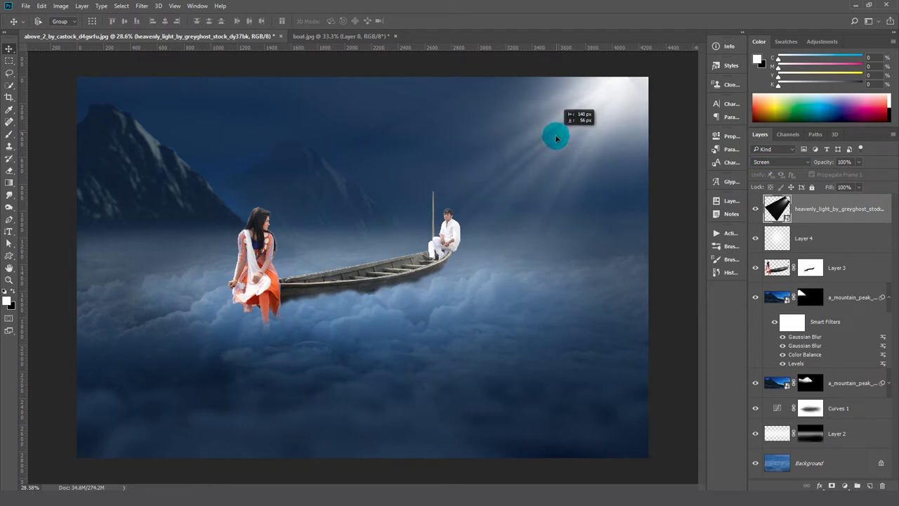
{"action": "left_click_drag", "start_coordinate": [571, 126], "coordinate": [553, 147]}
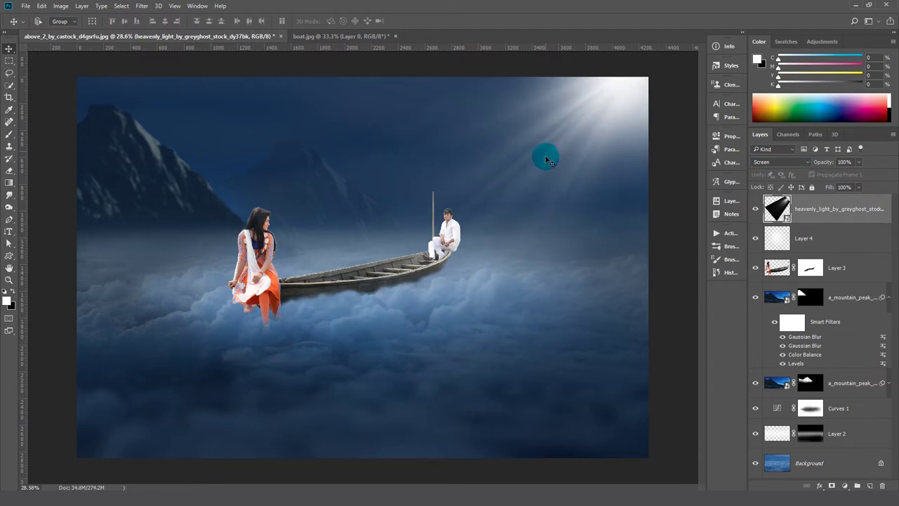
Step: Apply a Levels smart filter to the light, then re-tilt the beam to about 56.7° and shift it left
{"action": "key", "text": "ctrl+l"}
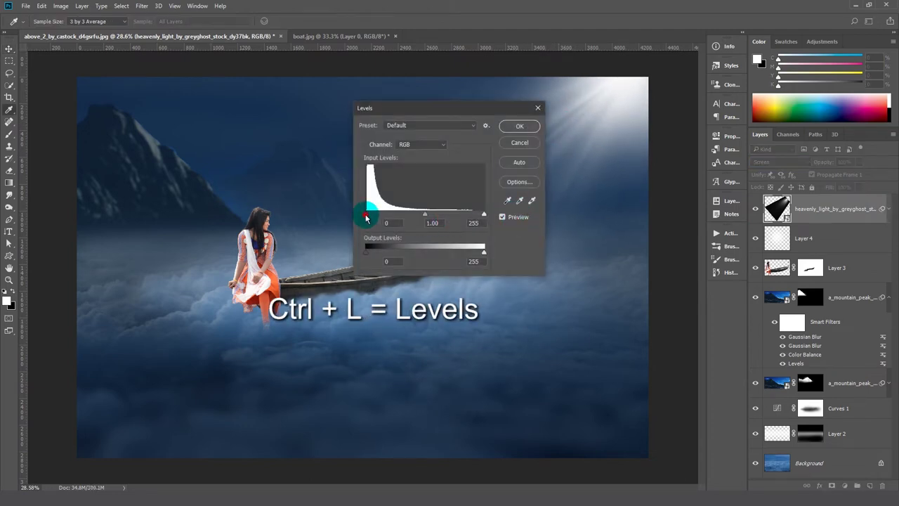
{"action": "left_click", "coordinate": [520, 126]}
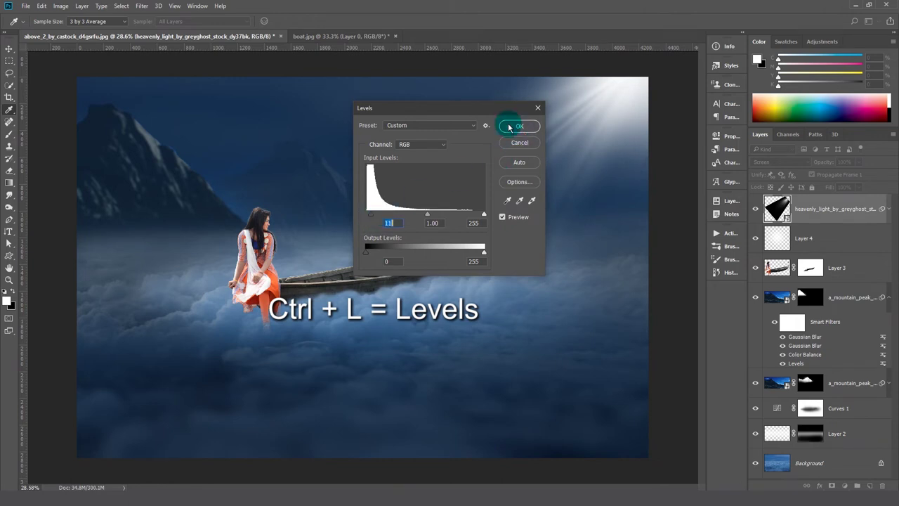
{"action": "key", "text": "ctrl+t"}
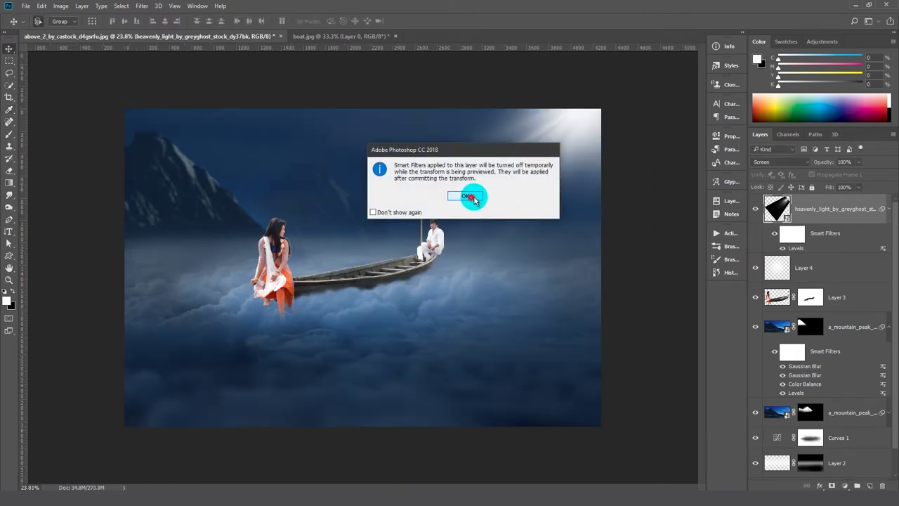
{"action": "left_click", "coordinate": [466, 196]}
{"action": "mouse_move", "coordinate": [598, 176]}
{"action": "left_mouse_down"}
{"action": "mouse_move", "coordinate": [607, 159]}
{"action": "mouse_move", "coordinate": [626, 168]}
{"action": "left_mouse_up"}
{"action": "left_click_drag", "start_coordinate": [563, 189], "coordinate": [514, 211]}
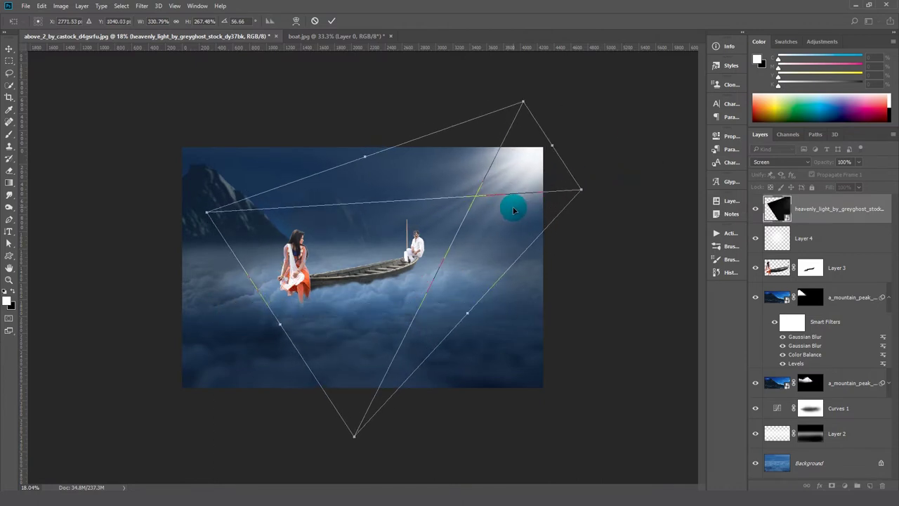
{"action": "double_click", "coordinate": [513, 209]}
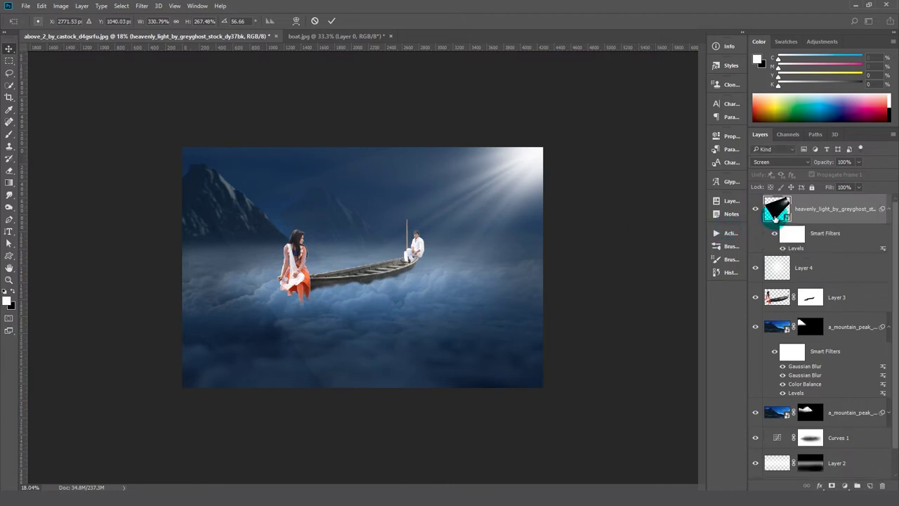
{"action": "scroll", "coordinate": [383, 283], "scroll_direction": "up", "scroll_amount": 5}
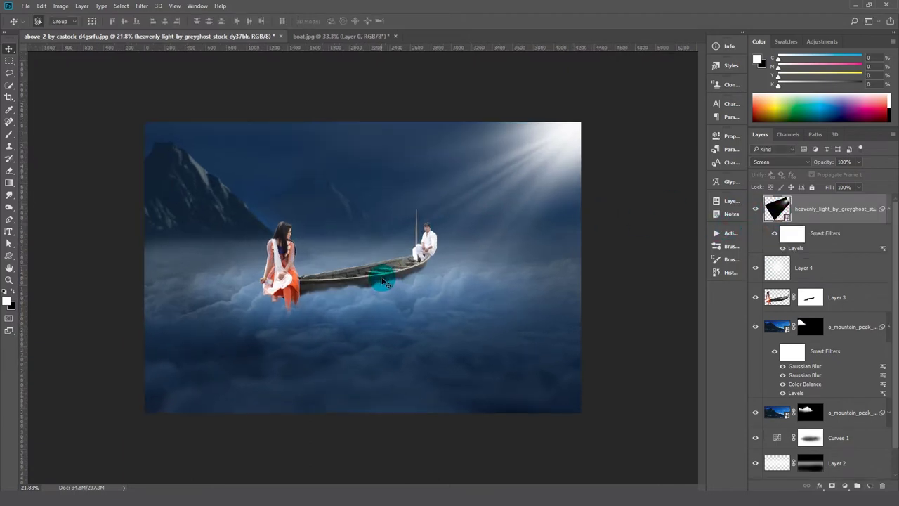
Step: Add a new layer above boat Layer 3 and set up a black brush at 40% opacity, size 400
{"action": "right_click", "coordinate": [246, 224]}
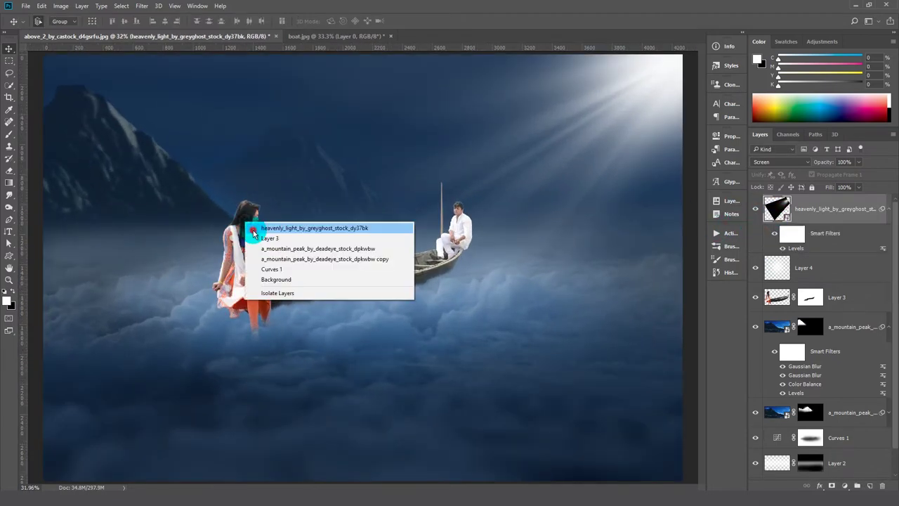
{"action": "left_click", "coordinate": [780, 297]}
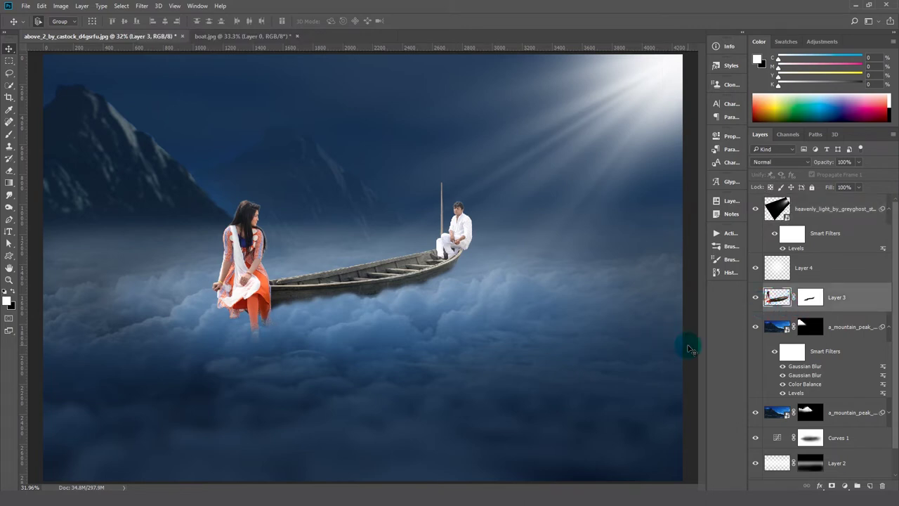
{"action": "left_click", "coordinate": [870, 485]}
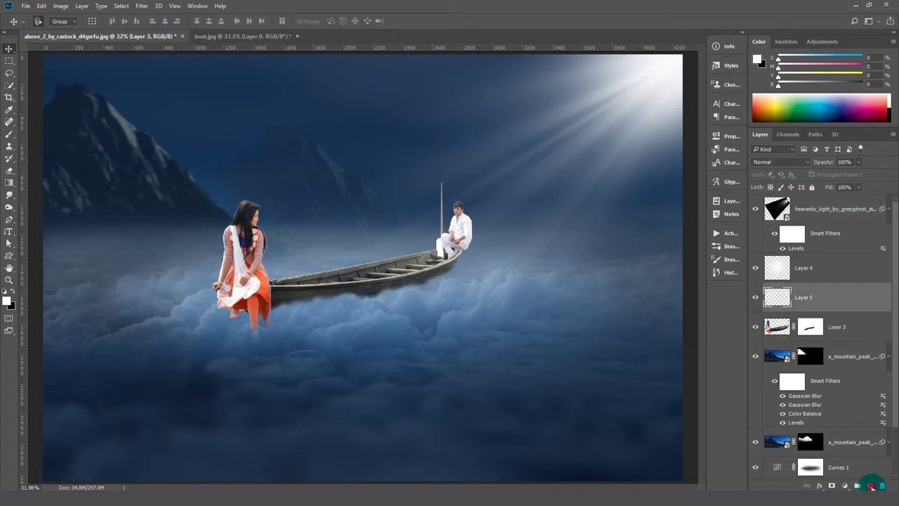
{"action": "left_click", "coordinate": [9, 138]}
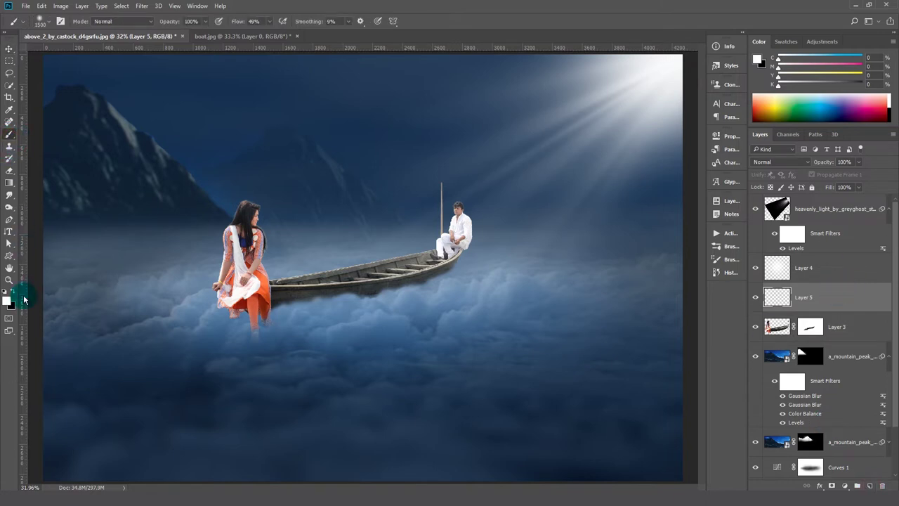
{"action": "left_click", "coordinate": [7, 291]}
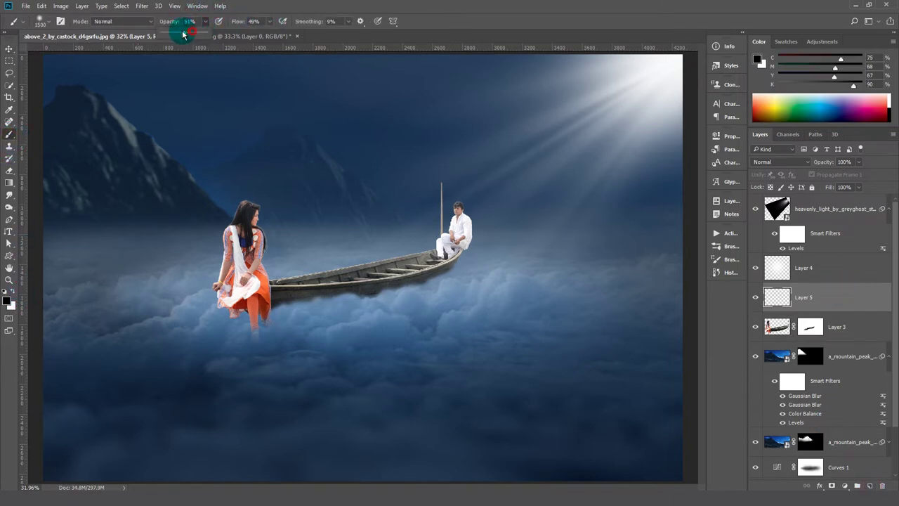
{"action": "key", "text": "4"}
{"action": "key", "text": "bracketleft"}
{"action": "key", "text": "bracketleft"}
{"action": "key", "text": "bracketleft"}
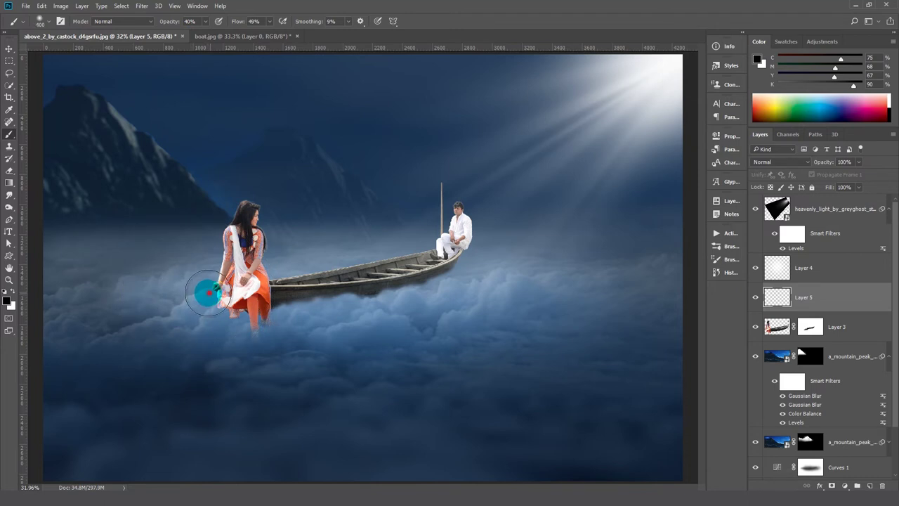
Step: Paint dark cloud shadow strokes left of the girl, shrinking the brush to 250
{"action": "left_click_drag", "start_coordinate": [208, 293], "coordinate": [103, 276]}
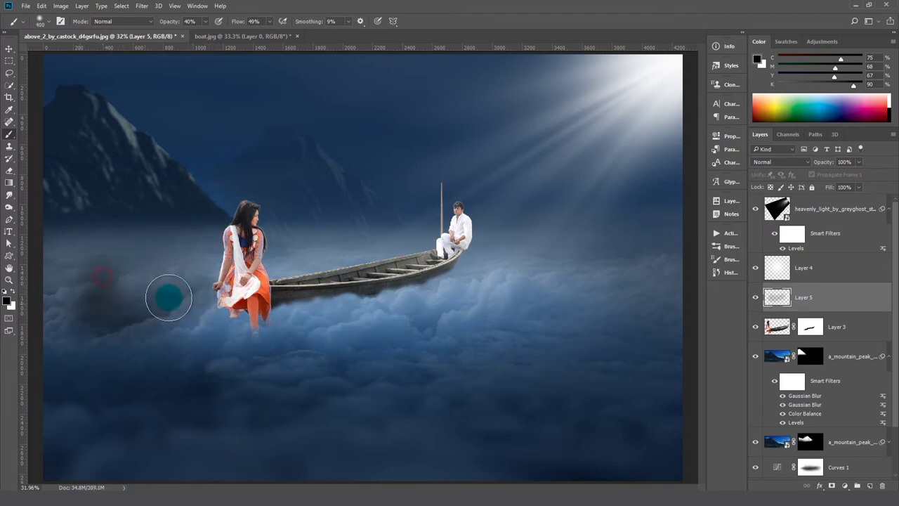
{"action": "left_click_drag", "start_coordinate": [169, 298], "coordinate": [231, 267]}
{"action": "key", "text": "bracketleft"}
{"action": "key", "text": "bracketleft"}
{"action": "key", "text": "bracketleft"}
{"action": "mouse_move", "coordinate": [127, 300]}
{"action": "left_mouse_down"}
{"action": "mouse_move", "coordinate": [130, 316]}
{"action": "mouse_move", "coordinate": [153, 324]}
{"action": "left_mouse_up"}
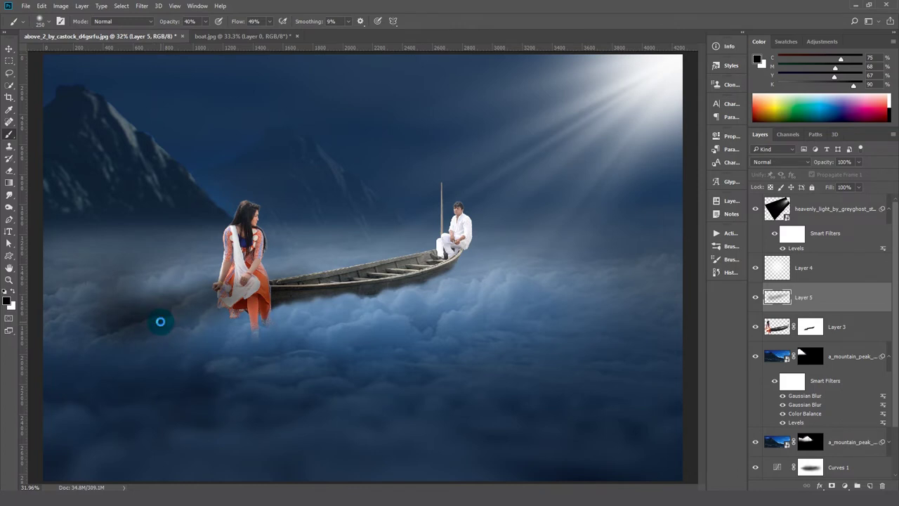
Step: Move Layer 5 beneath Layer 3, extend the shadow toward the girl, and tilt it -3.7° along the boat
{"action": "left_click_drag", "start_coordinate": [777, 297], "coordinate": [777, 336]}
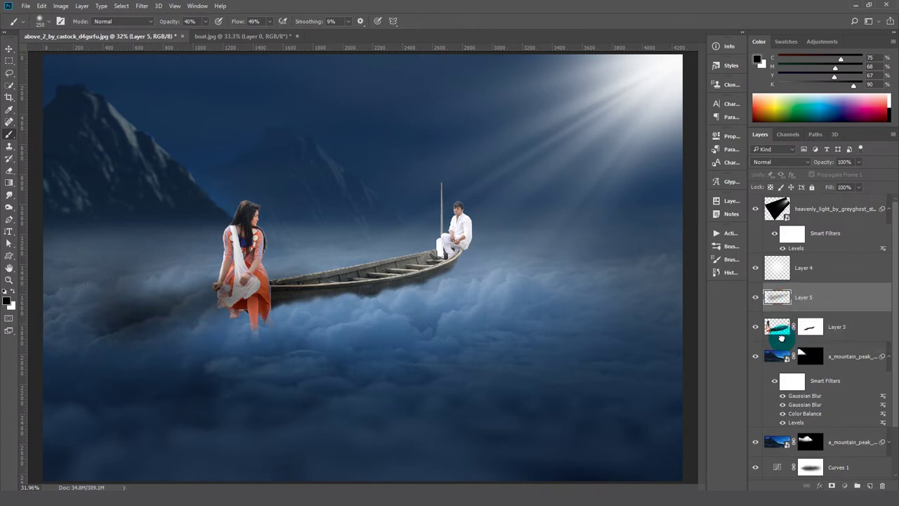
{"action": "left_click_drag", "start_coordinate": [146, 309], "coordinate": [199, 301]}
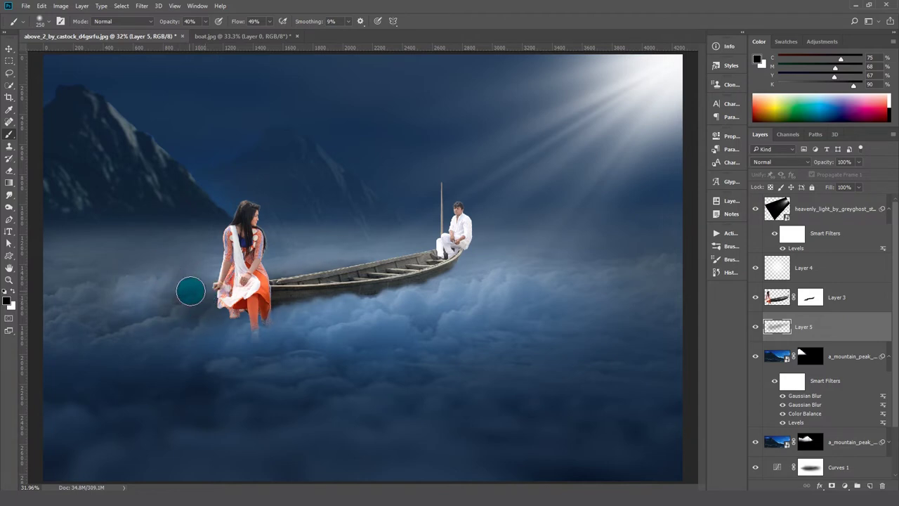
{"action": "key", "text": "ctrl+t"}
{"action": "left_click_drag", "start_coordinate": [403, 295], "coordinate": [447, 286]}
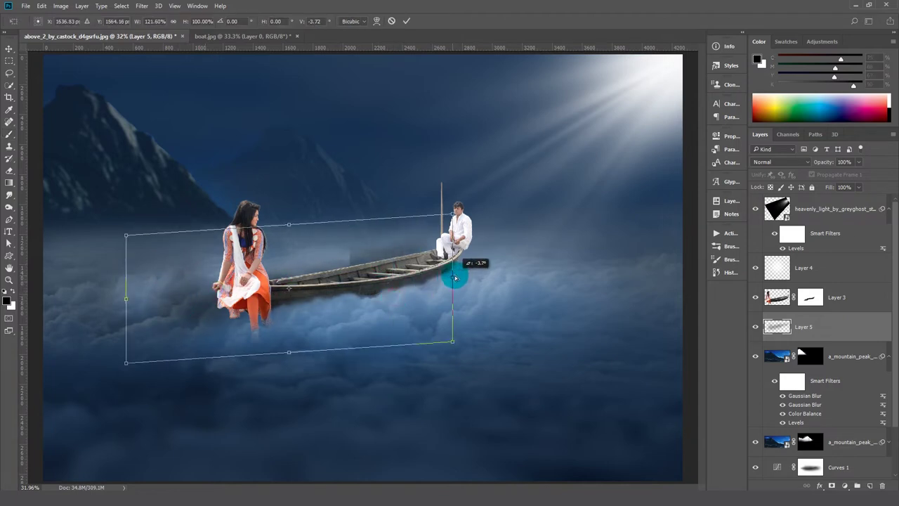
Step: Distort the shadow's corners so it stretches flat underneath the boat
{"action": "left_click_drag", "start_coordinate": [113, 243], "coordinate": [50, 274]}
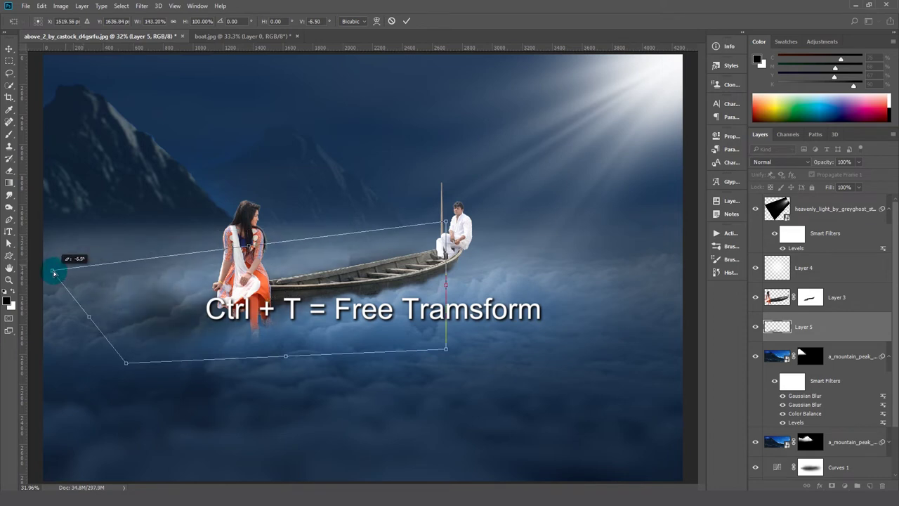
{"action": "left_click_drag", "start_coordinate": [320, 326], "coordinate": [334, 322]}
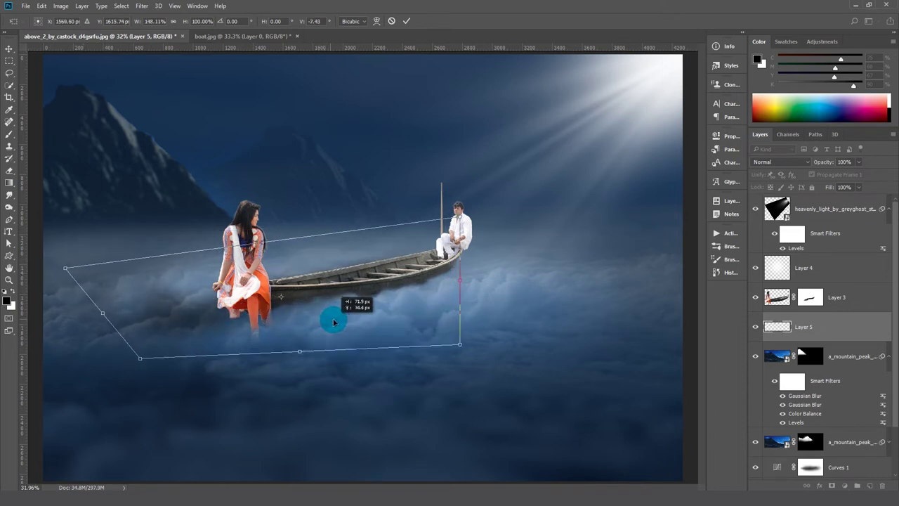
{"action": "left_click_drag", "start_coordinate": [299, 349], "coordinate": [301, 341]}
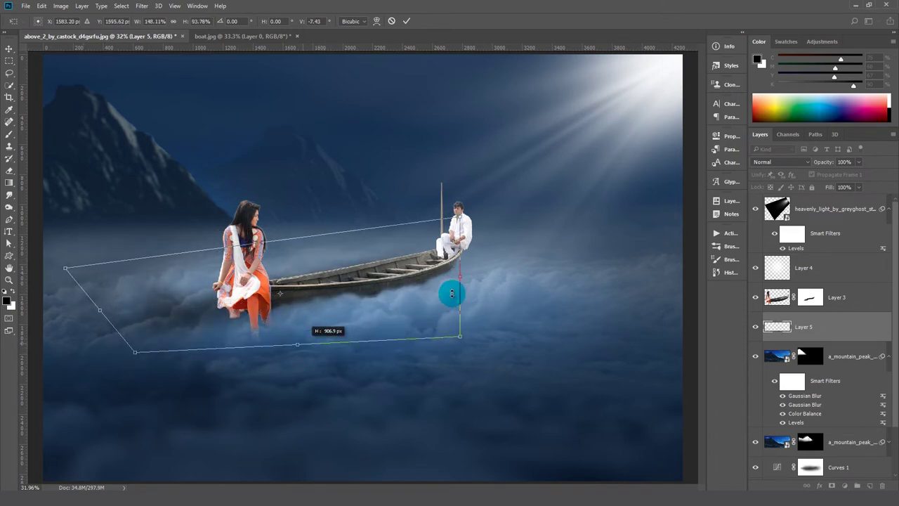
{"action": "left_click_drag", "start_coordinate": [457, 288], "coordinate": [494, 264]}
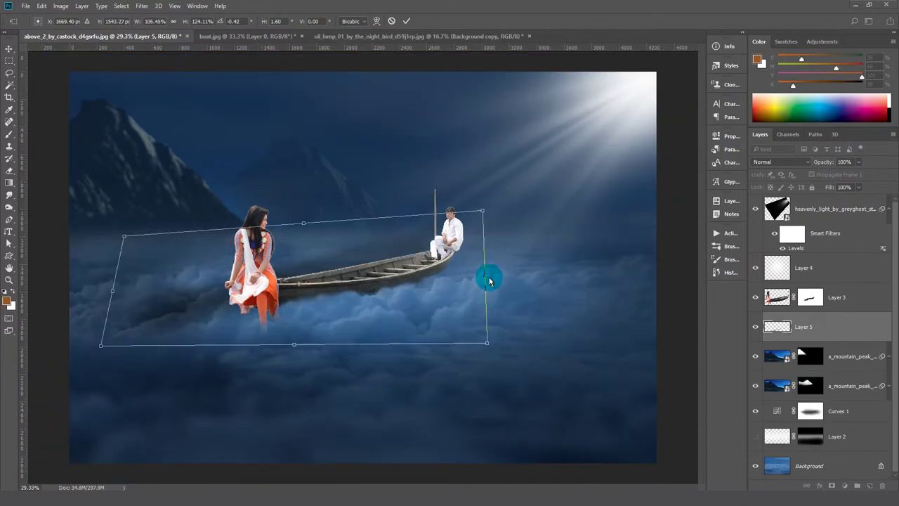
{"action": "left_click_drag", "start_coordinate": [481, 210], "coordinate": [466, 226]}
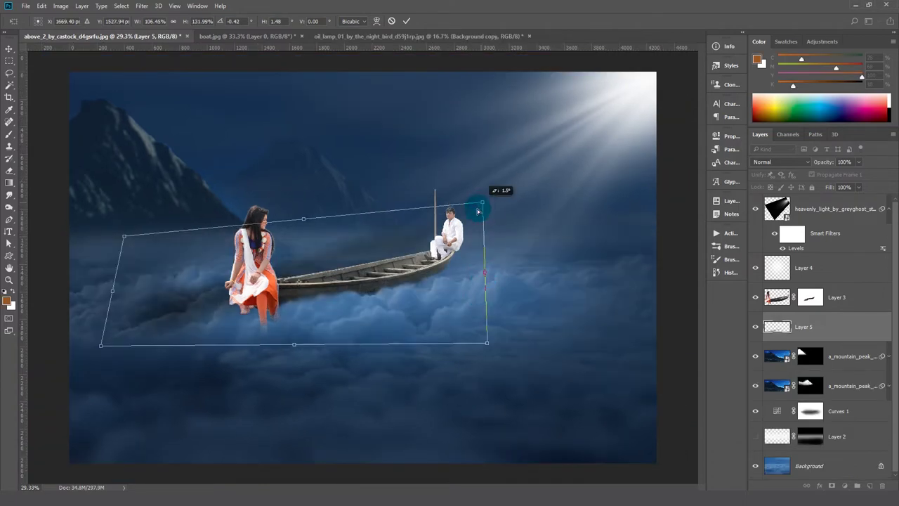
{"action": "left_click_drag", "start_coordinate": [104, 354], "coordinate": [141, 334]}
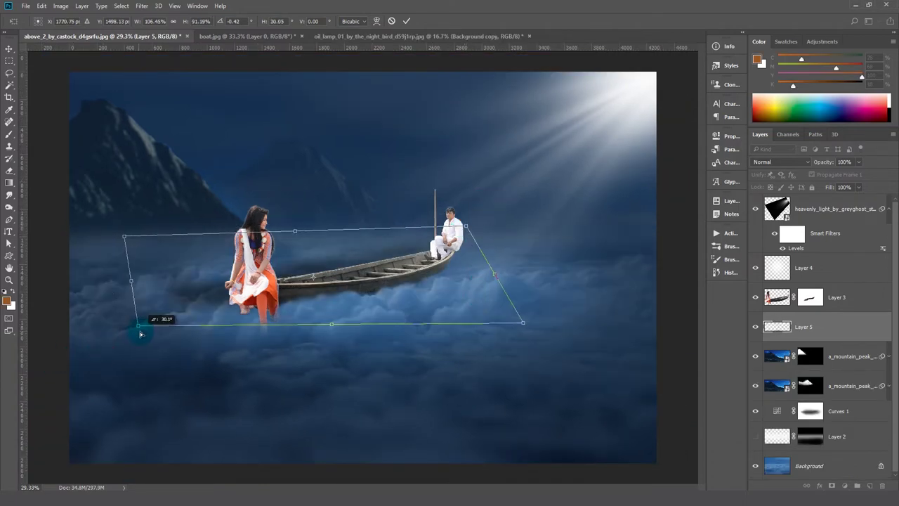
{"action": "left_click_drag", "start_coordinate": [135, 241], "coordinate": [144, 250]}
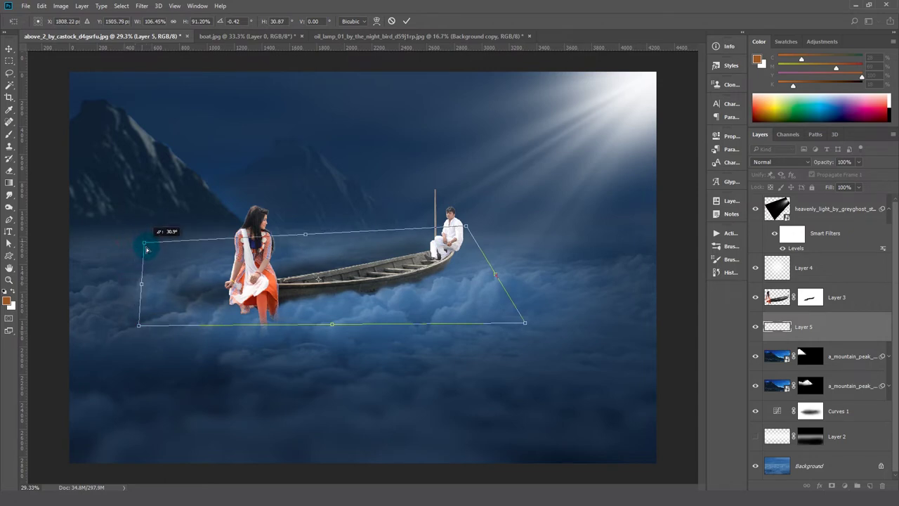
Step: Warp the shadow to follow the boat hull and curve its left edge, then commit
{"action": "left_click", "coordinate": [377, 21]}
{"action": "left_click_drag", "start_coordinate": [351, 245], "coordinate": [358, 266]}
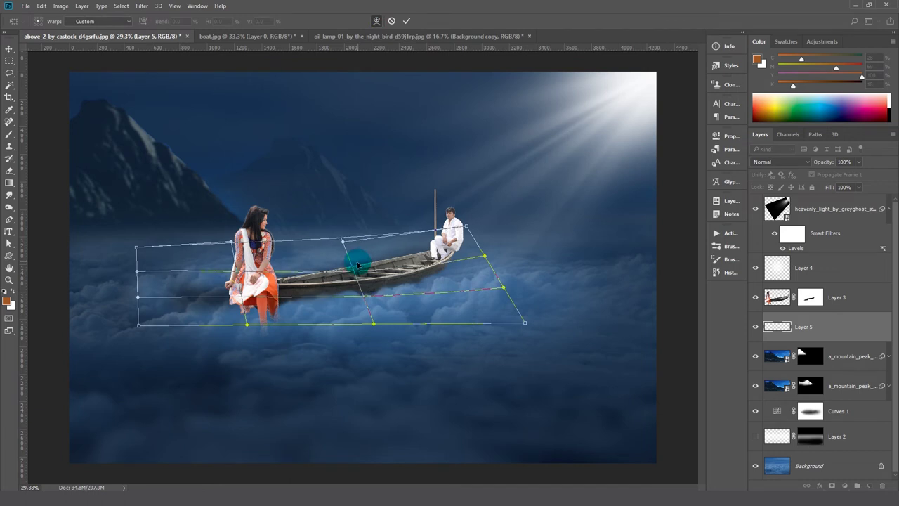
{"action": "left_click_drag", "start_coordinate": [146, 282], "coordinate": [167, 280]}
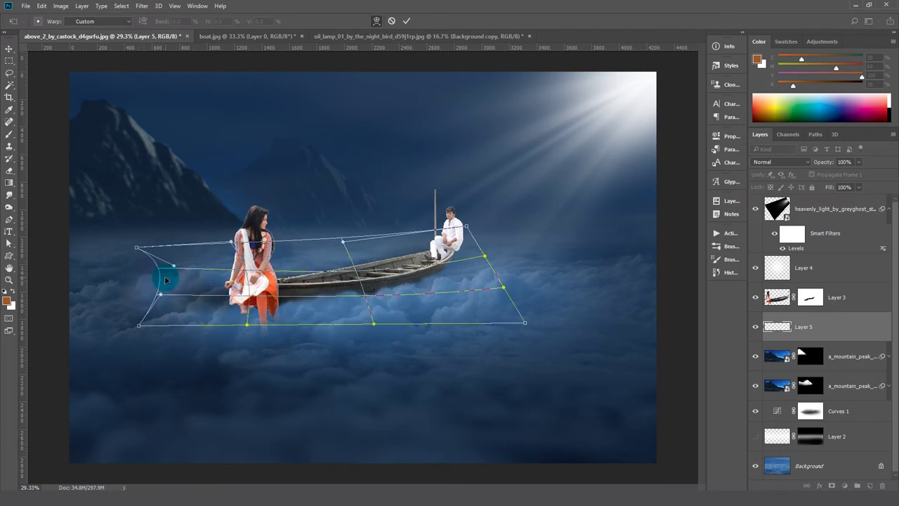
{"action": "key", "text": "Return"}
Step: Blend Layer 5's shadow with Multiply at 77% opacity and select the heavenly light layer
{"action": "key", "text": "b"}
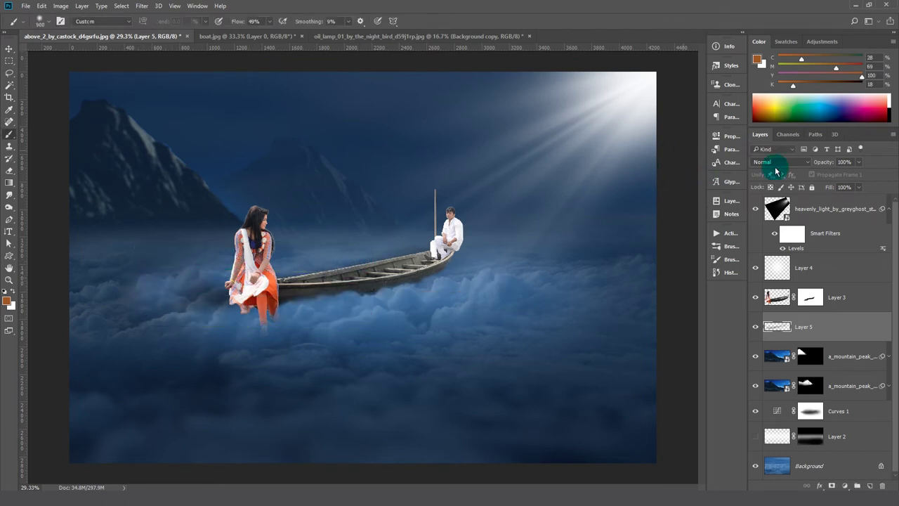
{"action": "left_click", "coordinate": [782, 162]}
{"action": "left_click", "coordinate": [766, 197]}
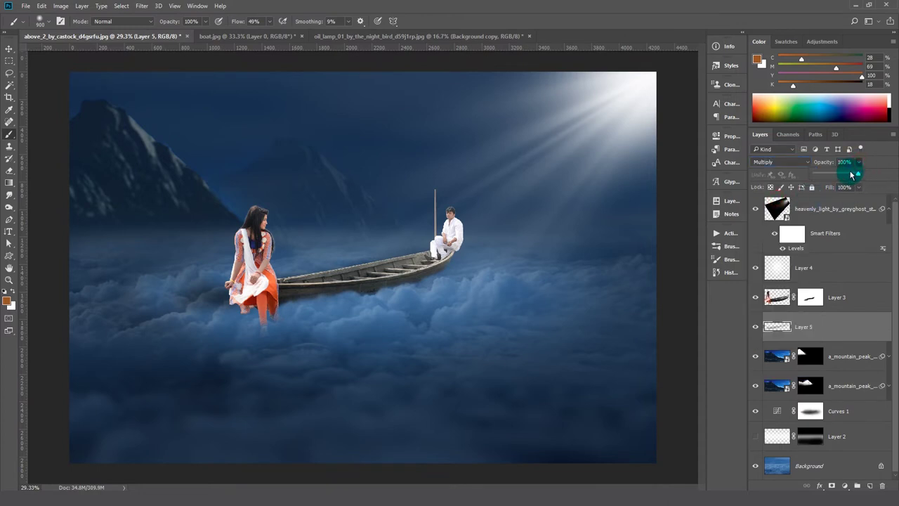
{"action": "left_click", "coordinate": [838, 161]}
{"action": "type", "text": "77"}
{"action": "left_click", "coordinate": [7, 49]}
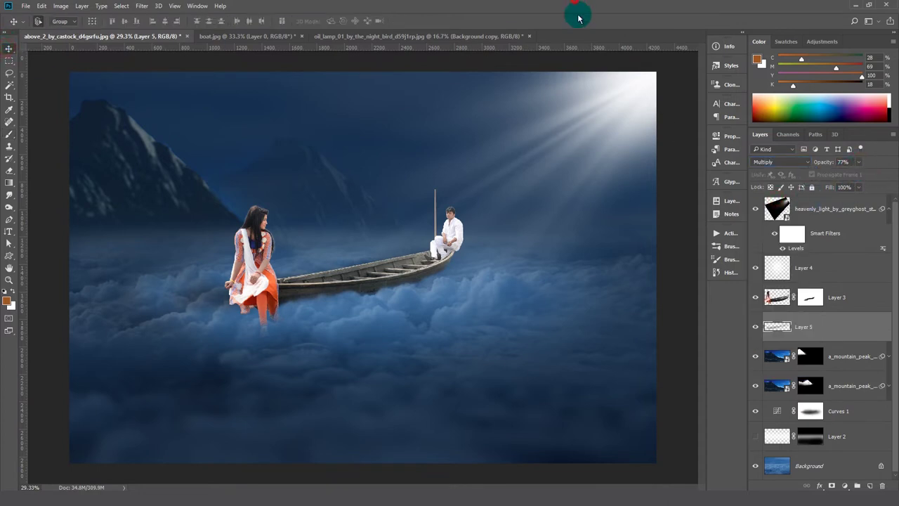
{"action": "left_click", "coordinate": [817, 207]}
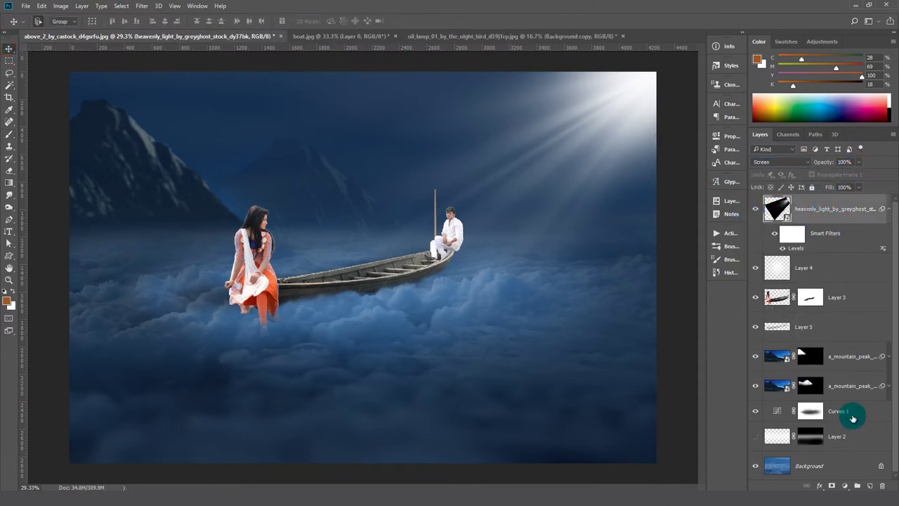
Step: Add a Color Lookup adjustment layer, trying EdgyAmber and Crisp_Warm and toggling it to compare
{"action": "left_click", "coordinate": [847, 486]}
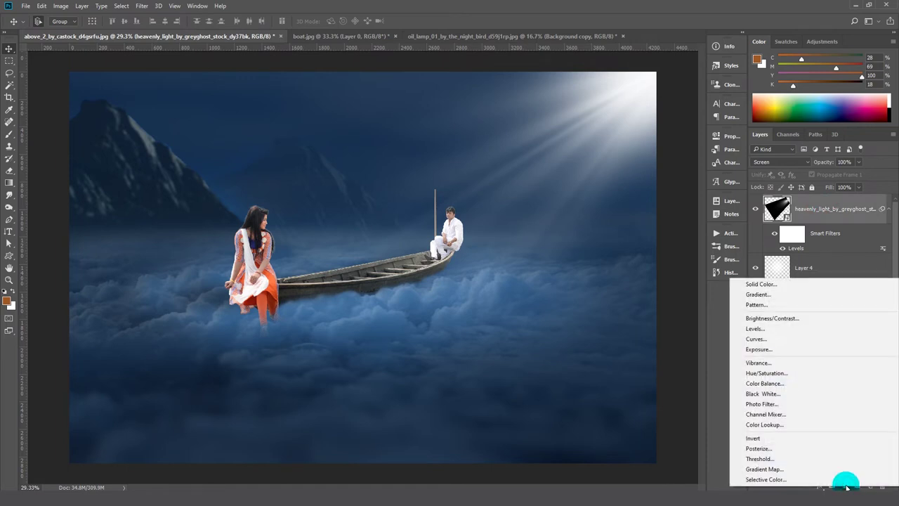
{"action": "left_click", "coordinate": [813, 426]}
{"action": "left_click", "coordinate": [624, 163]}
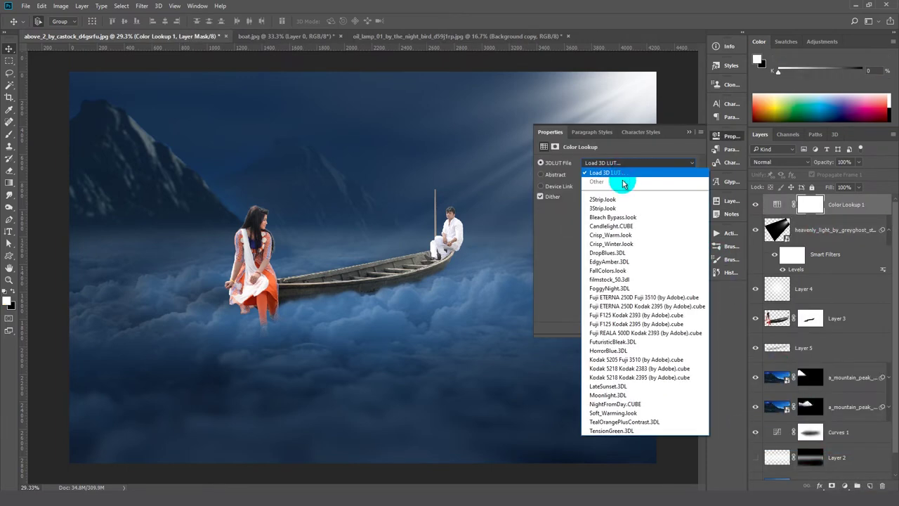
{"action": "left_click", "coordinate": [609, 254]}
{"action": "left_click", "coordinate": [607, 166]}
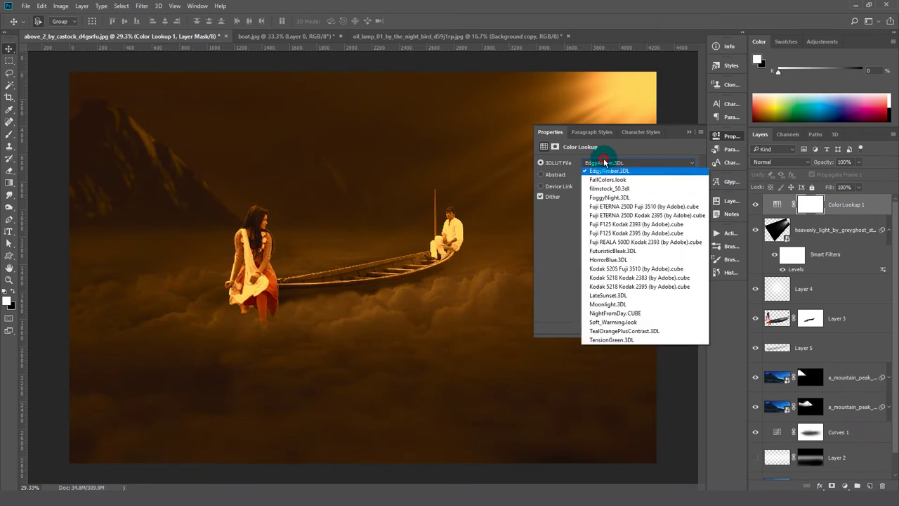
{"action": "left_click", "coordinate": [608, 233]}
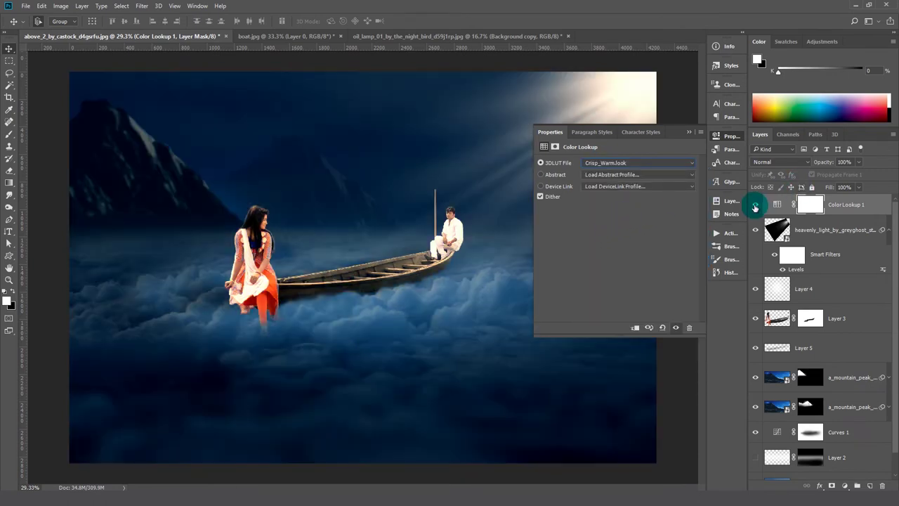
{"action": "left_click", "coordinate": [756, 205]}
{"action": "left_click", "coordinate": [755, 205]}
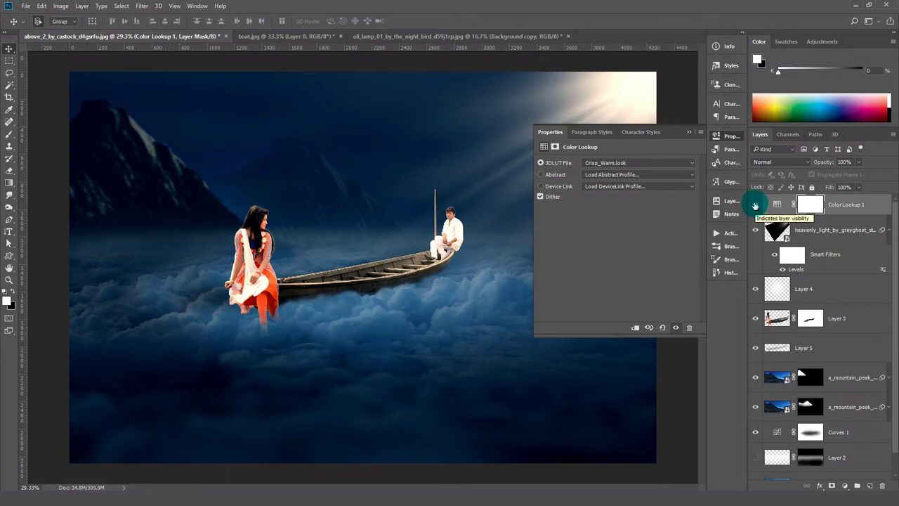
Step: Switch the lookup to Moonlight.3DL and target its mask with the Brush tool
{"action": "left_click", "coordinate": [628, 164]}
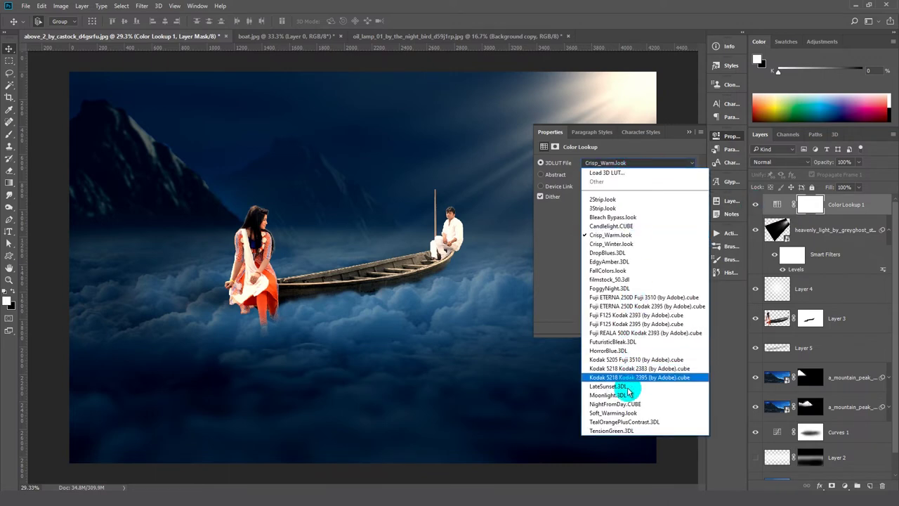
{"action": "left_click", "coordinate": [624, 397]}
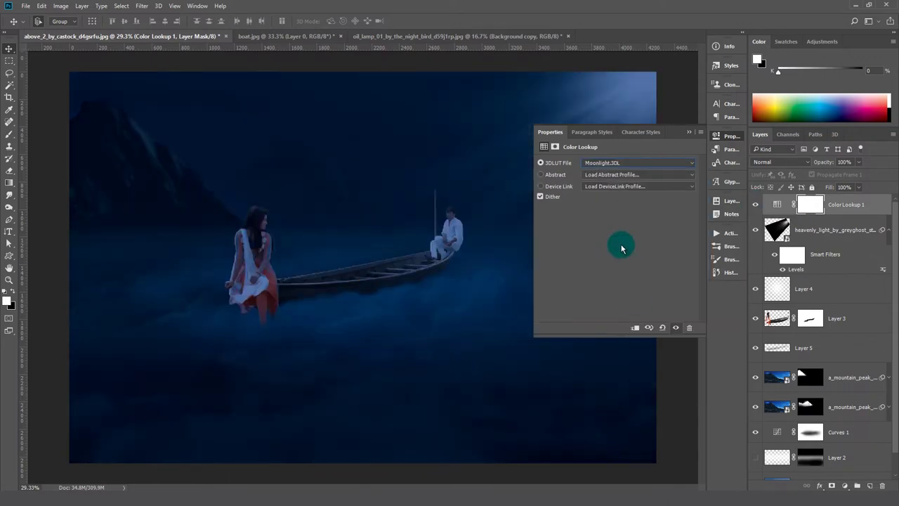
{"action": "left_click", "coordinate": [689, 133]}
{"action": "left_click", "coordinate": [811, 205]}
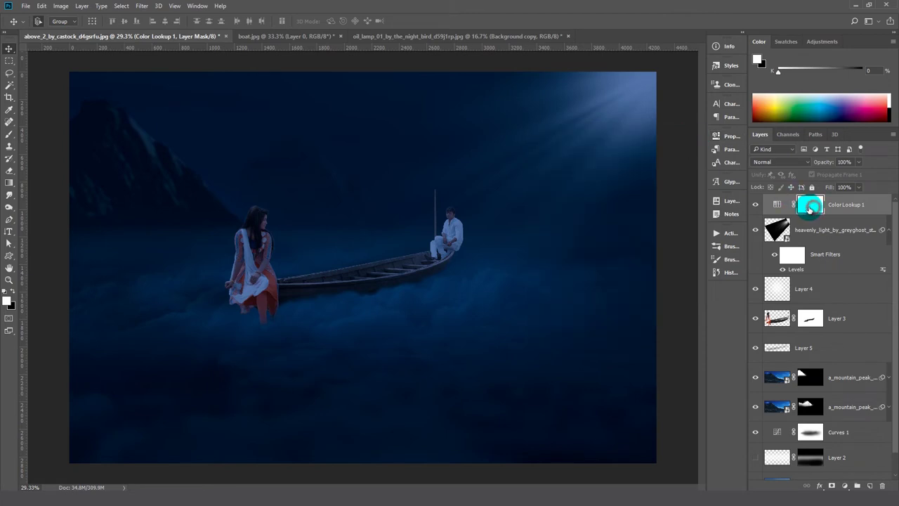
{"action": "left_click", "coordinate": [7, 137]}
Step: Paint black on the Color Lookup mask, brush 1100 at 27% flow, over the woman, man and beam
{"action": "key", "text": "bracketright"}
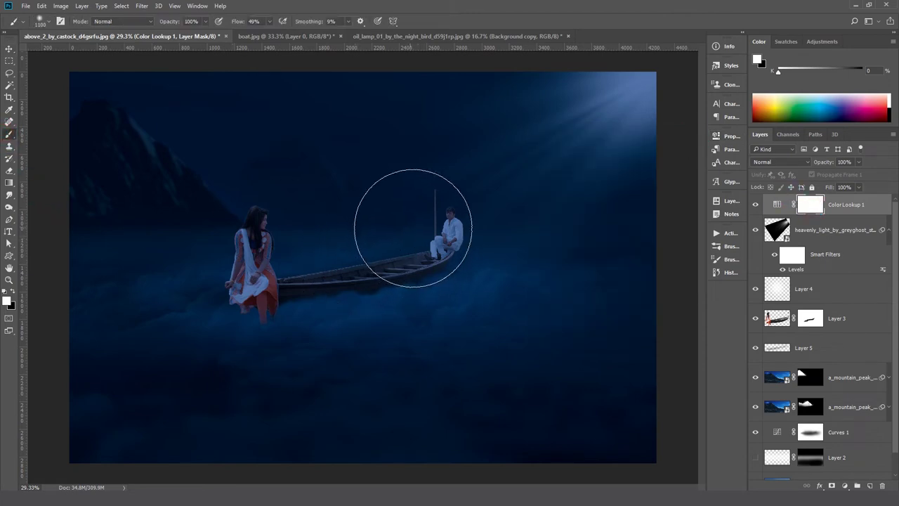
{"action": "left_click", "coordinate": [14, 292]}
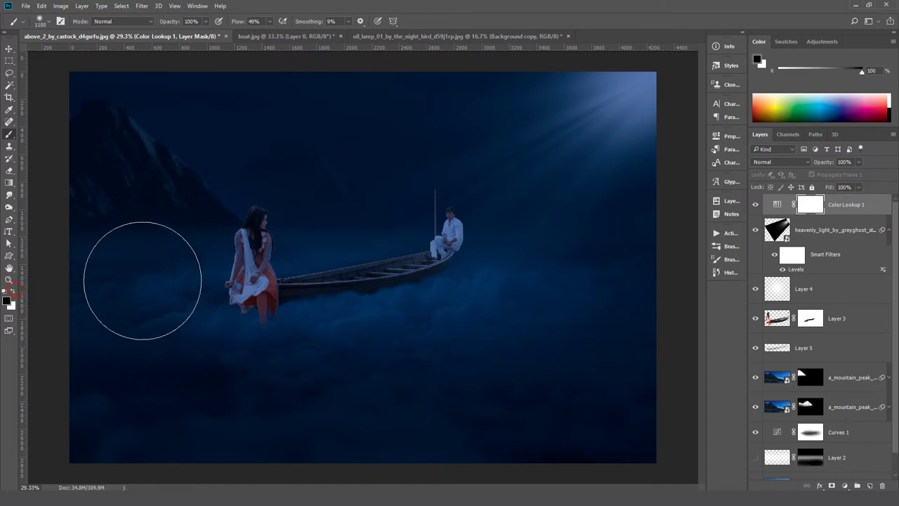
{"action": "left_click_drag", "start_coordinate": [249, 242], "coordinate": [271, 258]}
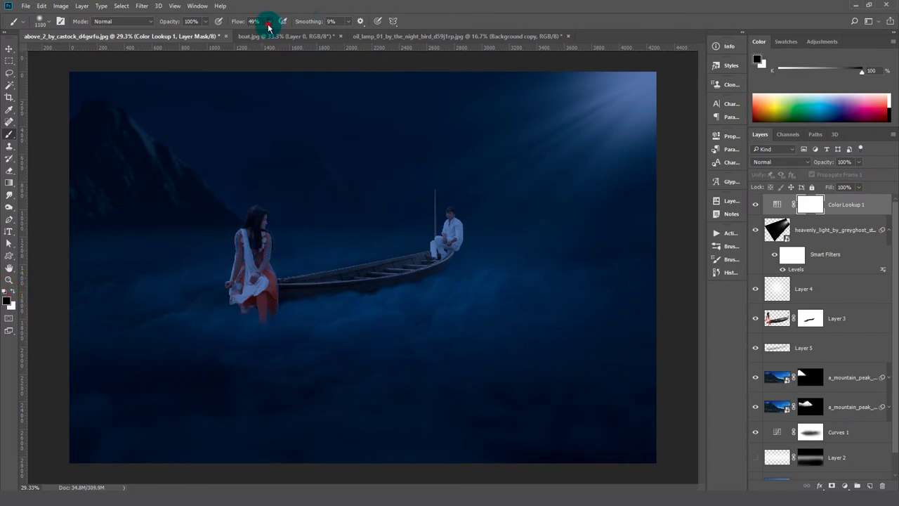
{"action": "left_click_drag", "start_coordinate": [257, 38], "coordinate": [262, 35]}
{"action": "left_click_drag", "start_coordinate": [257, 250], "coordinate": [286, 257]}
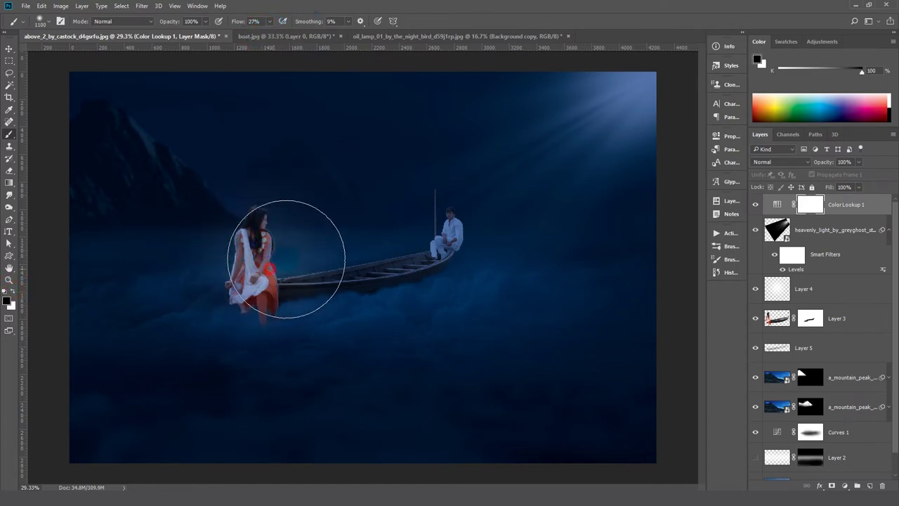
{"action": "left_click_drag", "start_coordinate": [414, 207], "coordinate": [436, 236]}
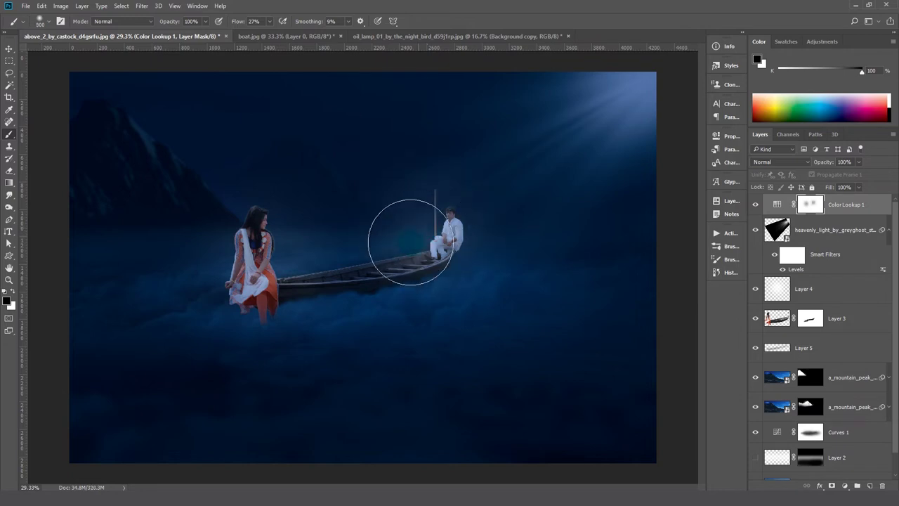
{"action": "left_click_drag", "start_coordinate": [421, 210], "coordinate": [622, 116]}
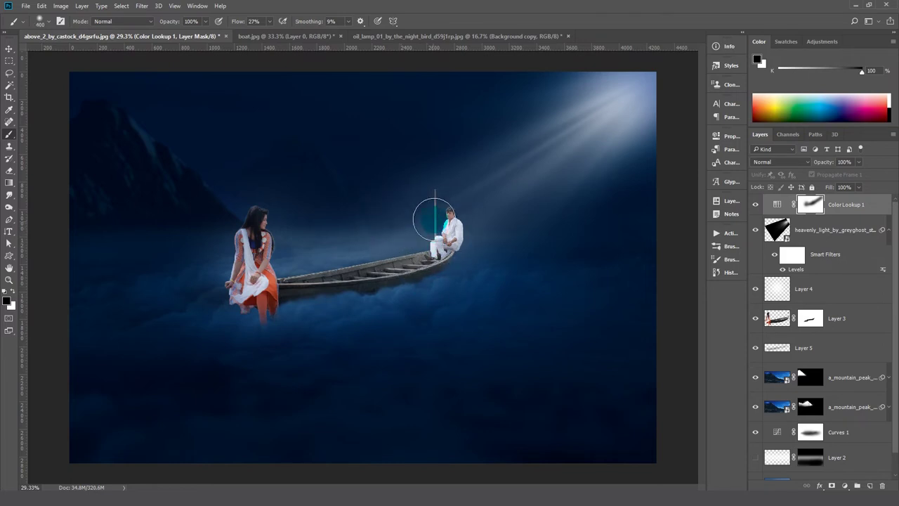
{"action": "key", "text": "x"}
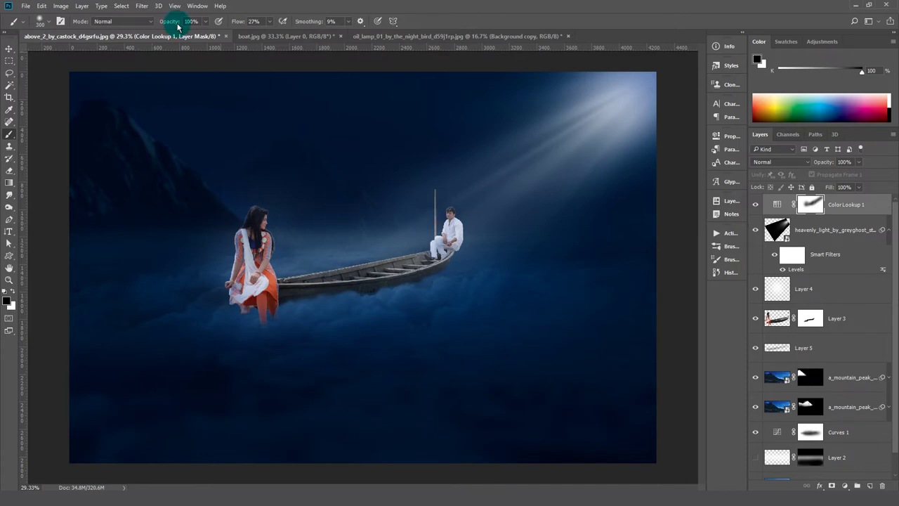
{"action": "left_click", "coordinate": [26, 6]}
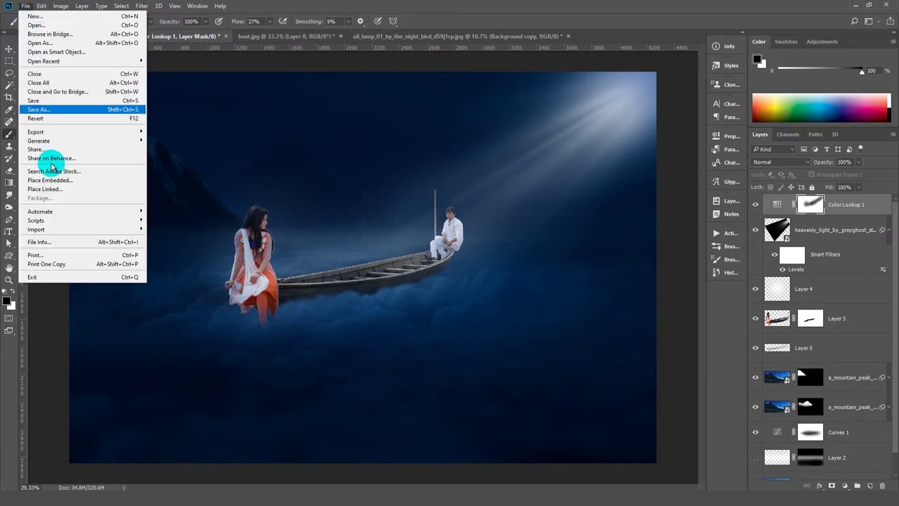
Step: Place the oil_lamp image into the composite as an embedded layer
{"action": "left_click", "coordinate": [50, 181]}
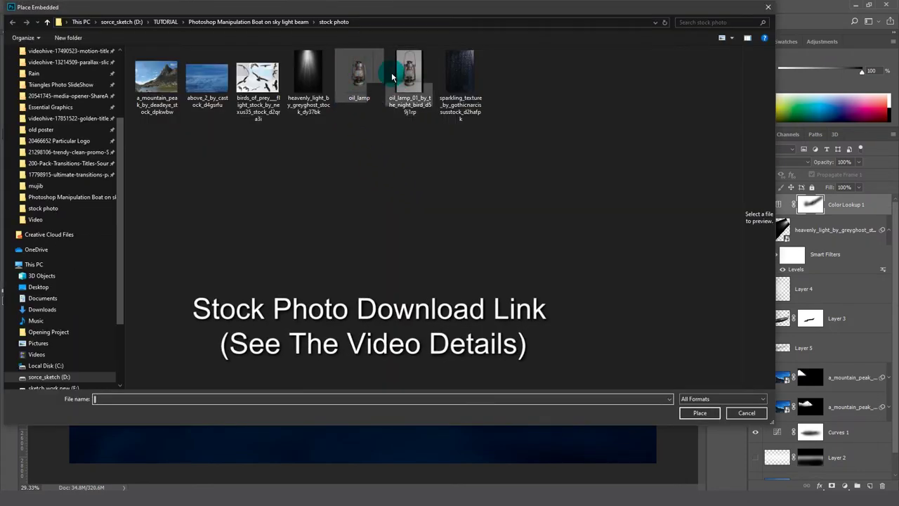
{"action": "left_click", "coordinate": [364, 79]}
{"action": "left_click", "coordinate": [696, 412]}
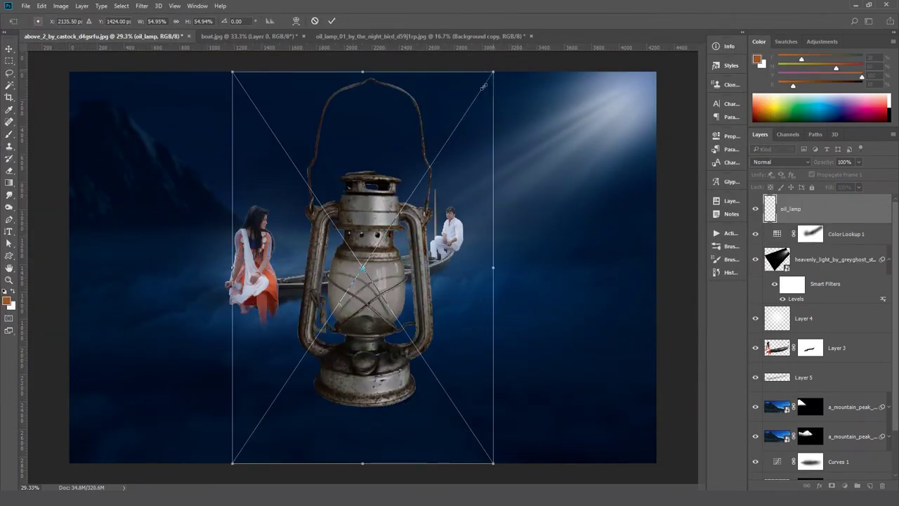
Step: Shrink the oil lamp to about 3.3% and set it atop the boat's pole beside the man
{"action": "mouse_move", "coordinate": [483, 86]}
{"action": "left_mouse_down"}
{"action": "mouse_move", "coordinate": [422, 161]}
{"action": "mouse_move", "coordinate": [382, 237]}
{"action": "left_mouse_up"}
{"action": "left_click_drag", "start_coordinate": [380, 274], "coordinate": [444, 218]}
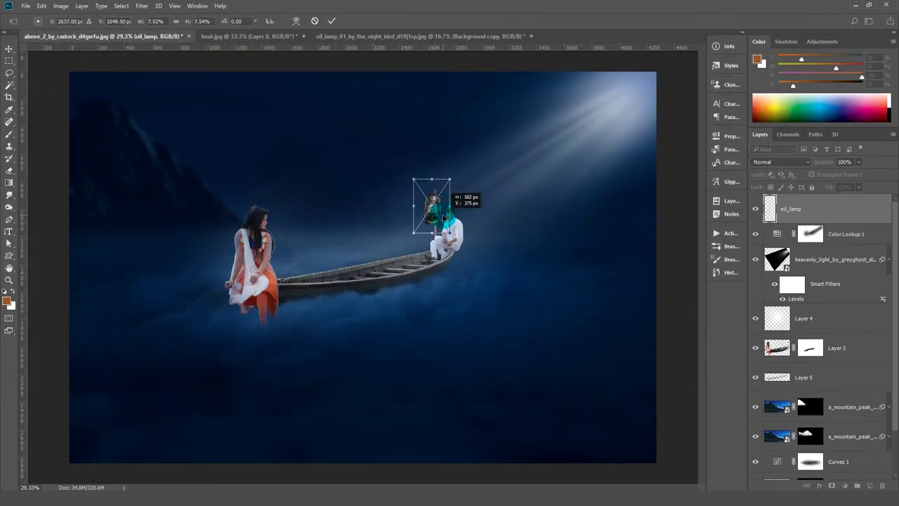
{"action": "left_click", "coordinate": [447, 189]}
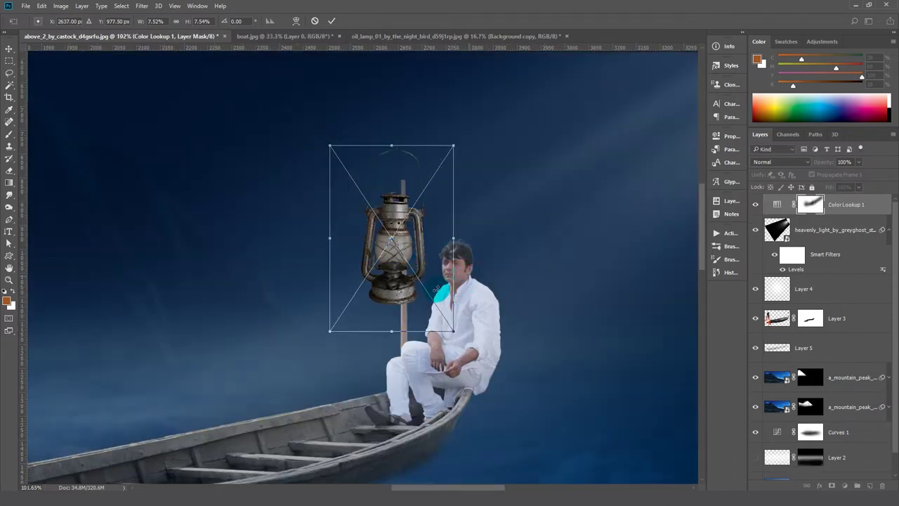
{"action": "left_click", "coordinate": [417, 268]}
{"action": "mouse_move", "coordinate": [417, 268]}
{"action": "left_mouse_down"}
{"action": "mouse_move", "coordinate": [452, 349]}
{"action": "mouse_move", "coordinate": [416, 227]}
{"action": "left_mouse_up"}
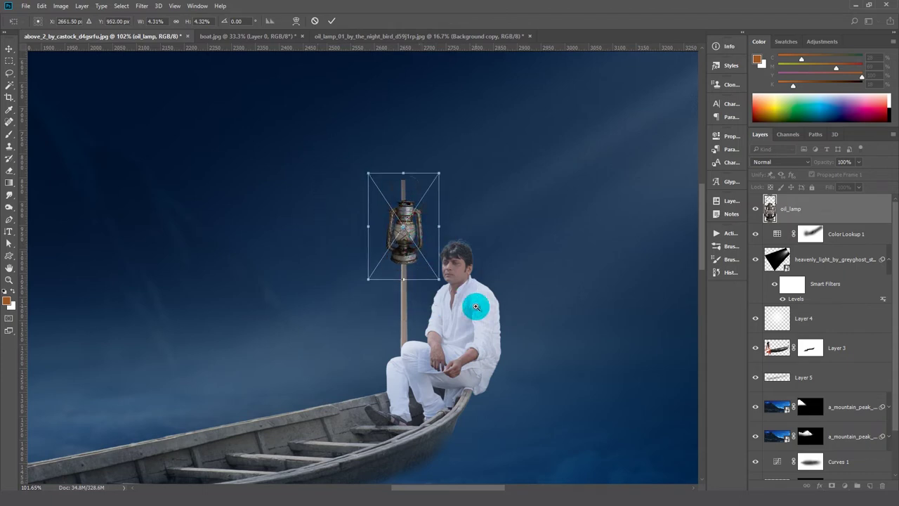
{"action": "mouse_move", "coordinate": [476, 306]}
{"action": "left_mouse_down"}
{"action": "mouse_move", "coordinate": [412, 261]}
{"action": "mouse_move", "coordinate": [404, 284]}
{"action": "mouse_move", "coordinate": [378, 163]}
{"action": "left_mouse_up"}
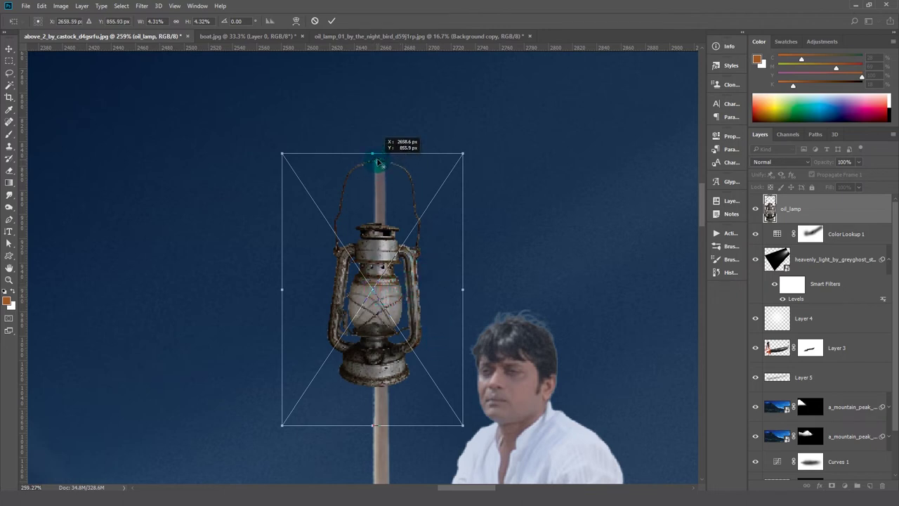
{"action": "mouse_move", "coordinate": [461, 424]}
{"action": "left_mouse_down"}
{"action": "mouse_move", "coordinate": [438, 385]}
{"action": "mouse_move", "coordinate": [443, 366]}
{"action": "left_mouse_up"}
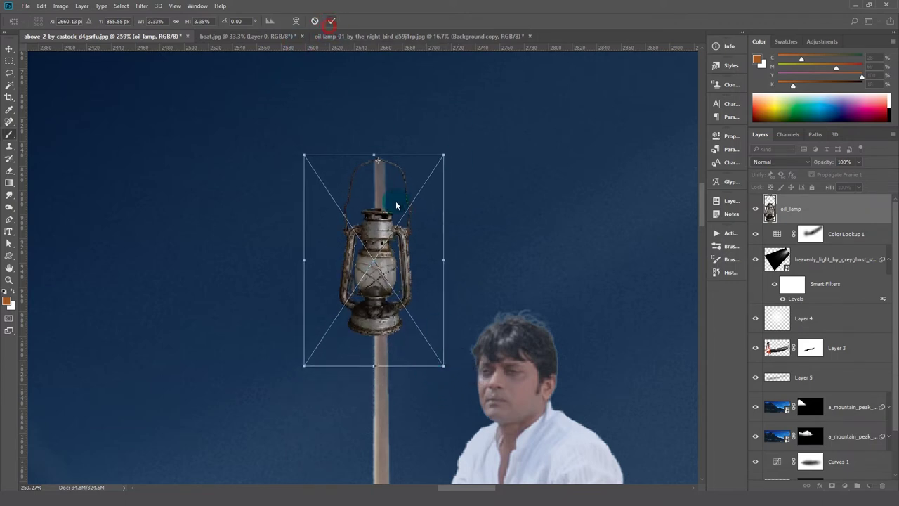
{"action": "key", "text": "Return"}
{"action": "key", "text": "ctrl+minus"}
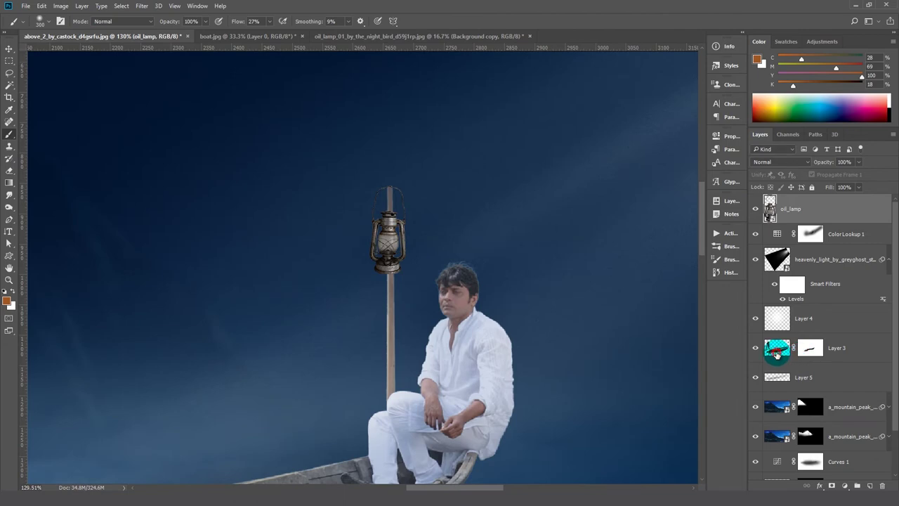
Step: Apply a 1-pixel Defringe to Layer 3, the woman-and-boat cut-out
{"action": "left_click", "coordinate": [776, 355]}
{"action": "left_click_drag", "start_coordinate": [382, 327], "coordinate": [626, 185]}
{"action": "mouse_move", "coordinate": [295, 176]}
{"action": "left_mouse_down"}
{"action": "mouse_move", "coordinate": [479, 208]}
{"action": "mouse_move", "coordinate": [447, 200]}
{"action": "left_mouse_up"}
{"action": "left_click", "coordinate": [60, 6]}
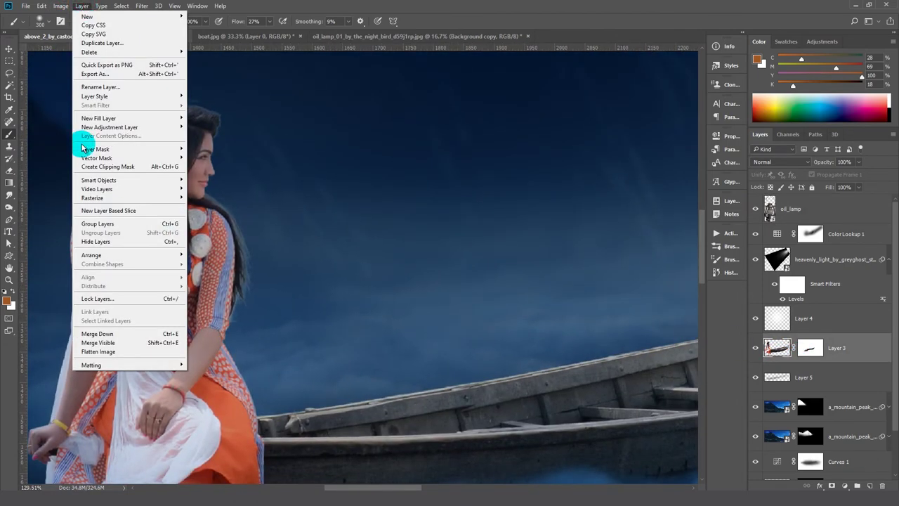
{"action": "mouse_move", "coordinate": [92, 365]}
{"action": "left_click", "coordinate": [204, 373]}
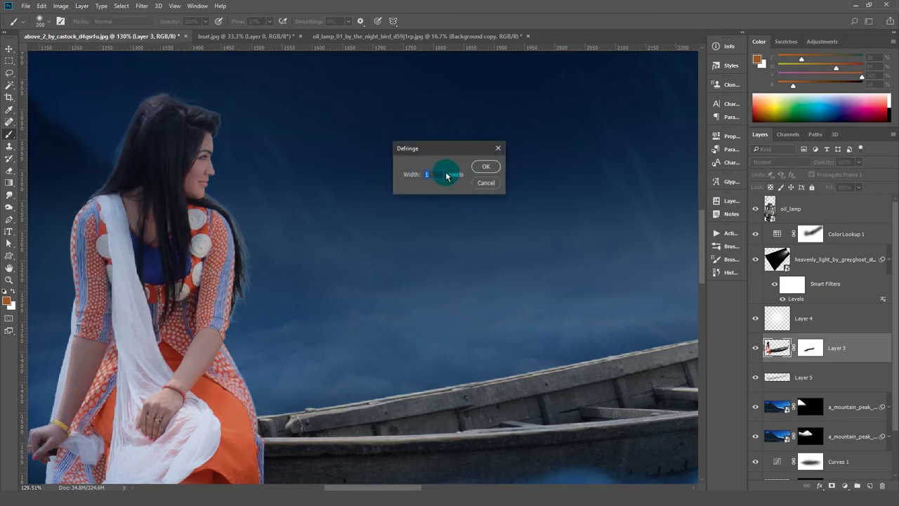
{"action": "left_click", "coordinate": [485, 167]}
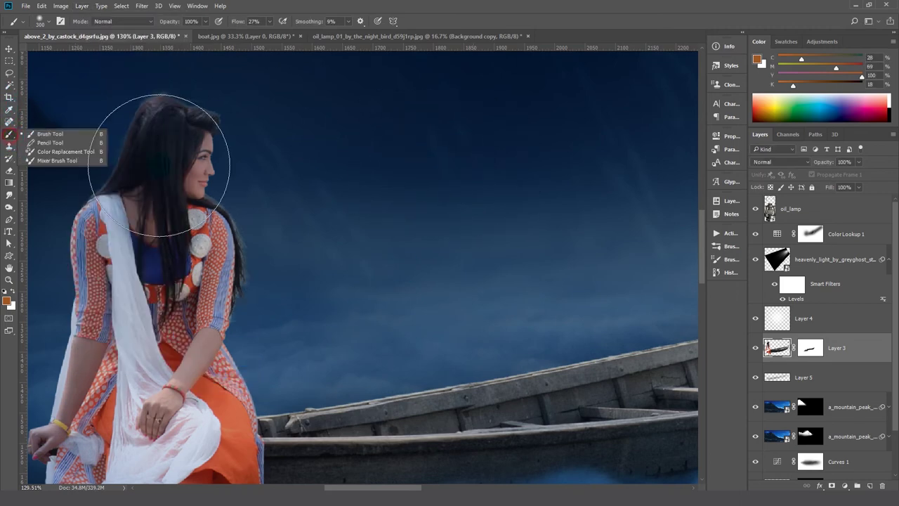
Step: Target Layer 3's mask with default black/white colours and a size-70 brush
{"action": "left_click", "coordinate": [810, 348]}
{"action": "key", "text": "d"}
{"action": "key", "text": "bracketleft"}
{"action": "key", "text": "bracketleft"}
{"action": "key", "text": "bracketleft"}
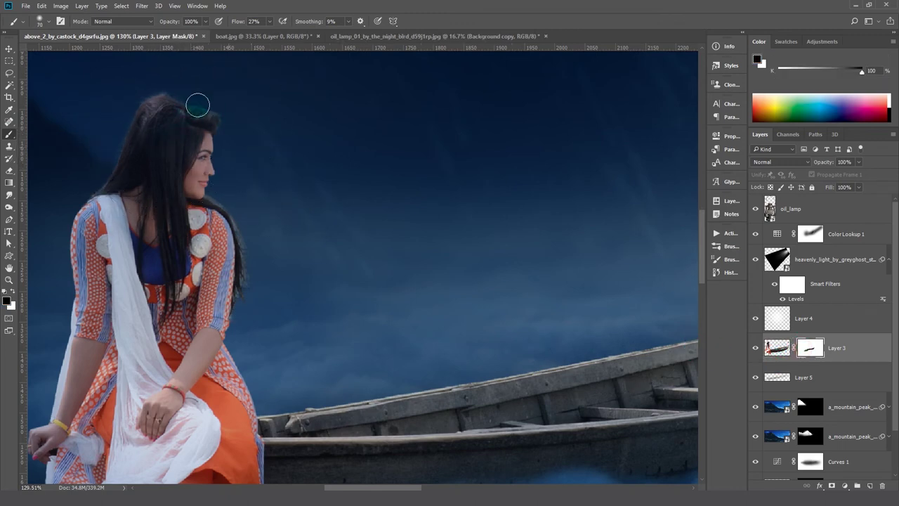
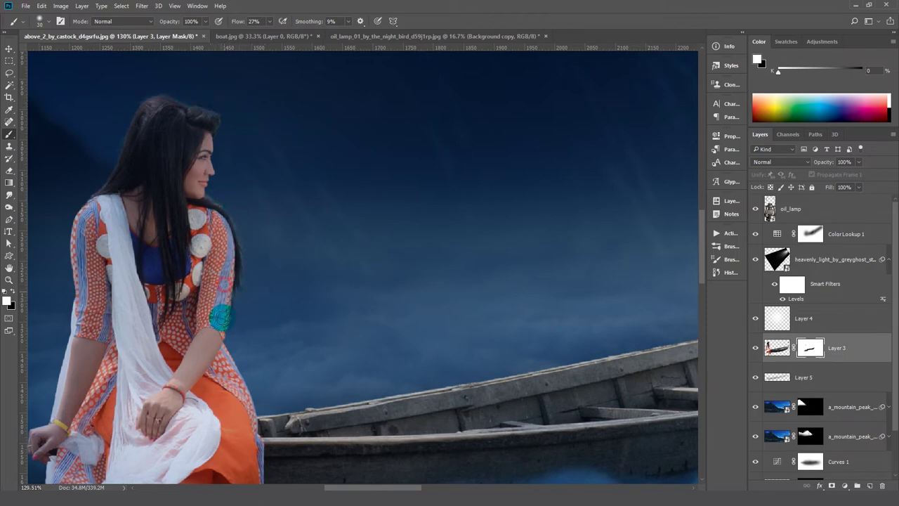
Step: Add a new empty layer above the oil_lamp layer
{"action": "left_click_drag", "start_coordinate": [311, 301], "coordinate": [120, 357]}
{"action": "mouse_move", "coordinate": [373, 249]}
{"action": "left_mouse_down"}
{"action": "mouse_move", "coordinate": [212, 298]}
{"action": "mouse_move", "coordinate": [215, 305]}
{"action": "left_mouse_up"}
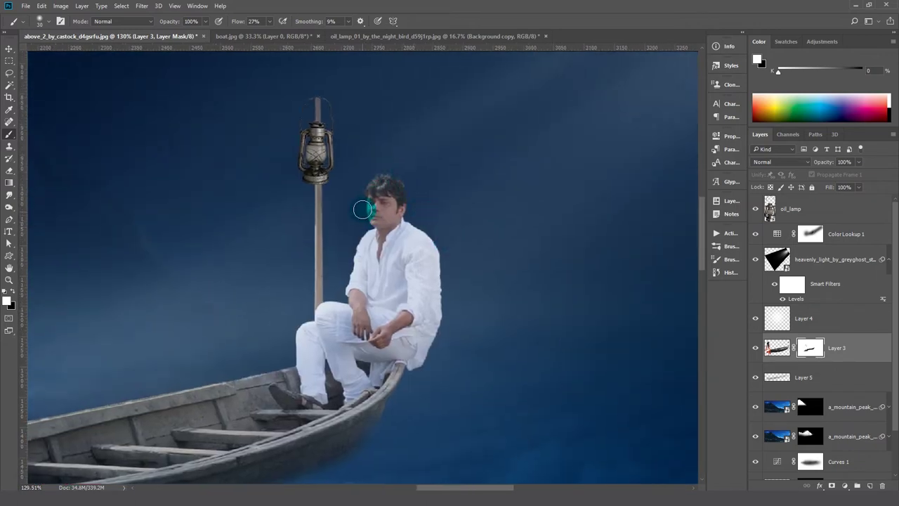
{"action": "scroll", "coordinate": [363, 209], "scroll_direction": "up", "scroll_amount": 2}
{"action": "scroll", "coordinate": [368, 203], "scroll_direction": "down", "scroll_amount": 3}
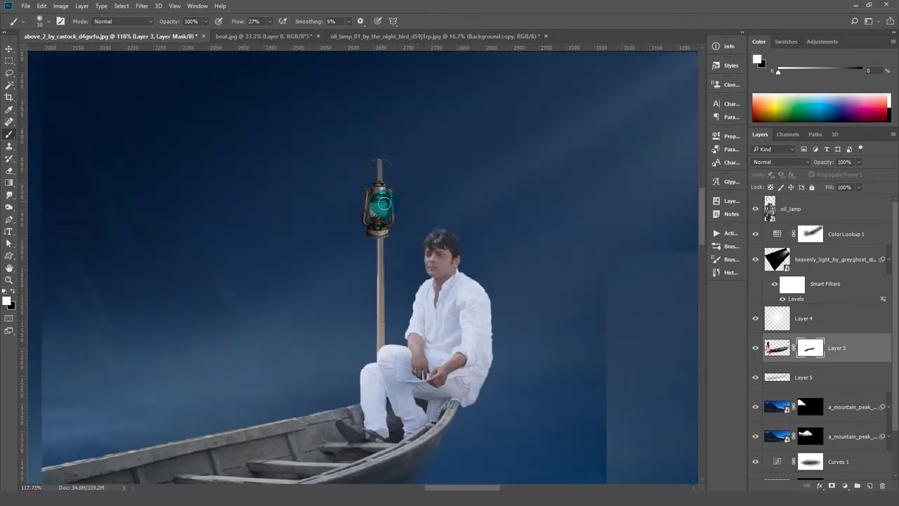
{"action": "scroll", "coordinate": [384, 204], "scroll_direction": "down", "scroll_amount": 5}
{"action": "mouse_move", "coordinate": [411, 291]}
{"action": "left_mouse_down"}
{"action": "mouse_move", "coordinate": [457, 288]}
{"action": "mouse_move", "coordinate": [482, 268]}
{"action": "left_mouse_up"}
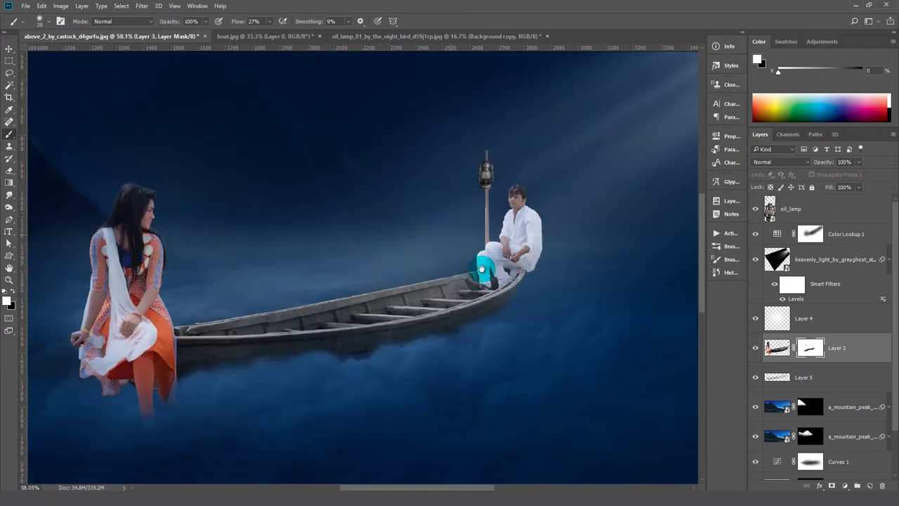
{"action": "left_click", "coordinate": [822, 205]}
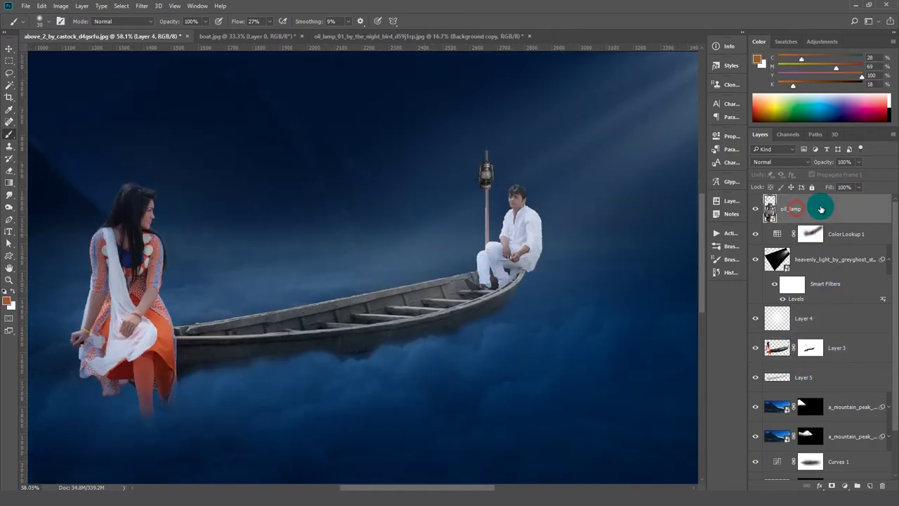
{"action": "left_click", "coordinate": [868, 486]}
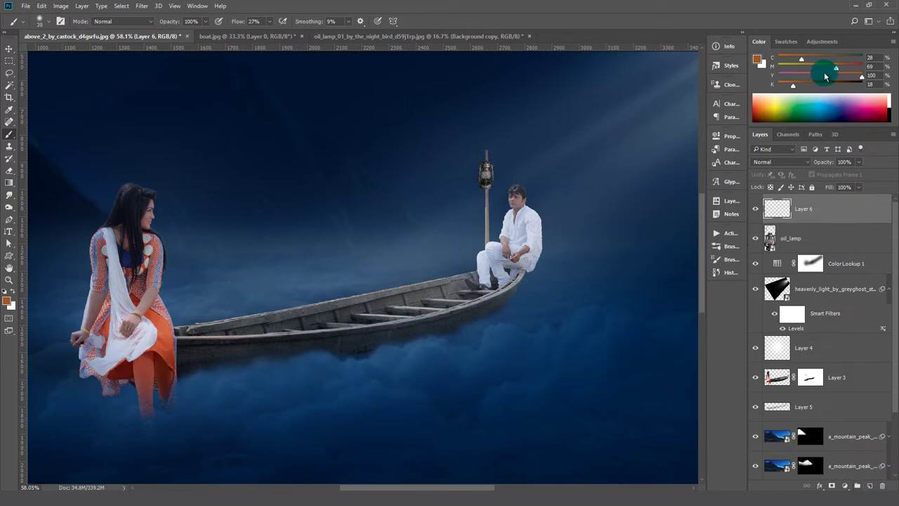
Step: Paint soft black dabs with a size-1100 brush around the boat centre and man
{"action": "left_click", "coordinate": [891, 110]}
{"action": "right_click", "coordinate": [9, 134]}
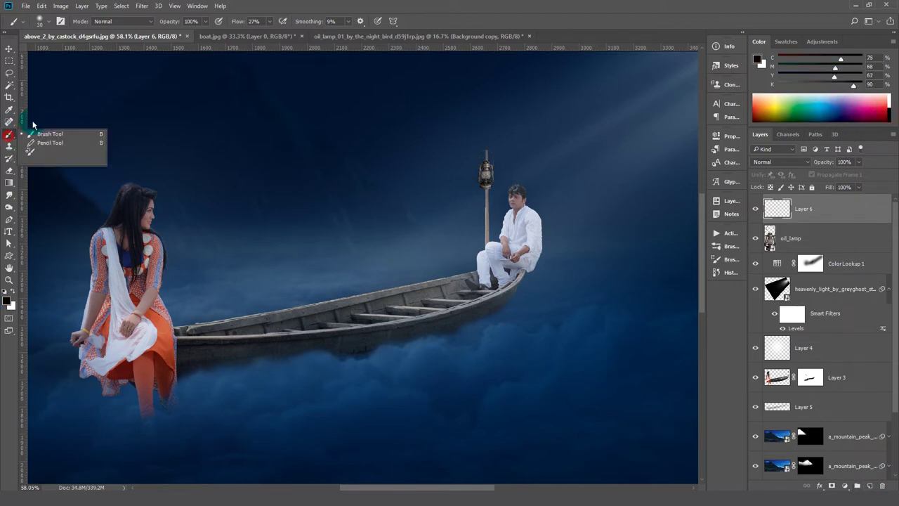
{"action": "left_click", "coordinate": [207, 22]}
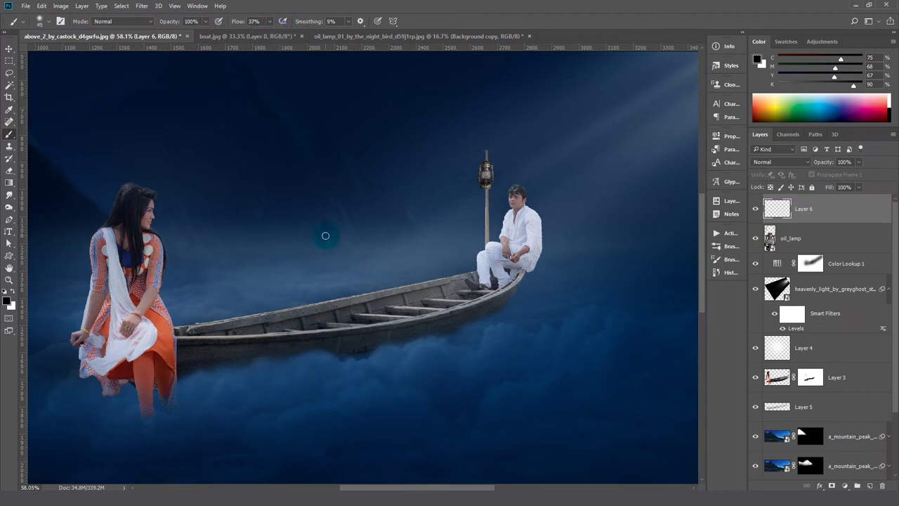
{"action": "left_click_drag", "start_coordinate": [325, 235], "coordinate": [337, 238]}
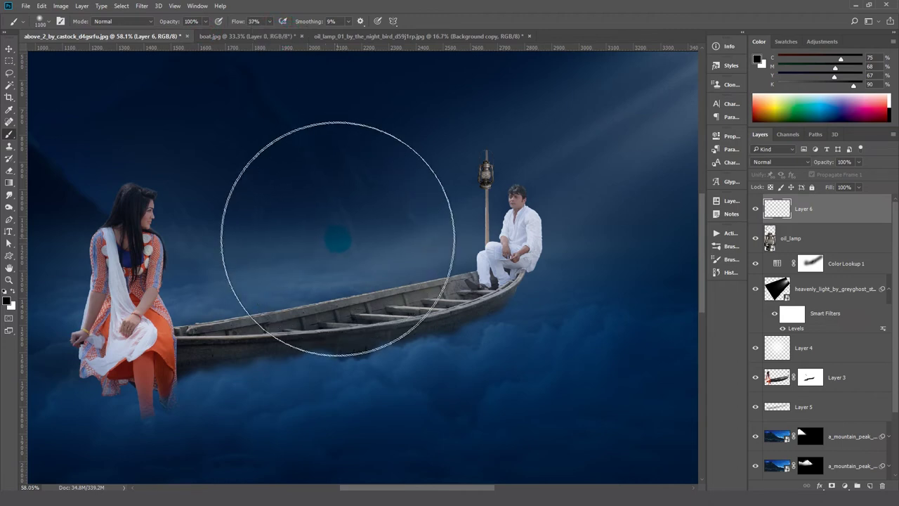
{"action": "left_click", "coordinate": [344, 248]}
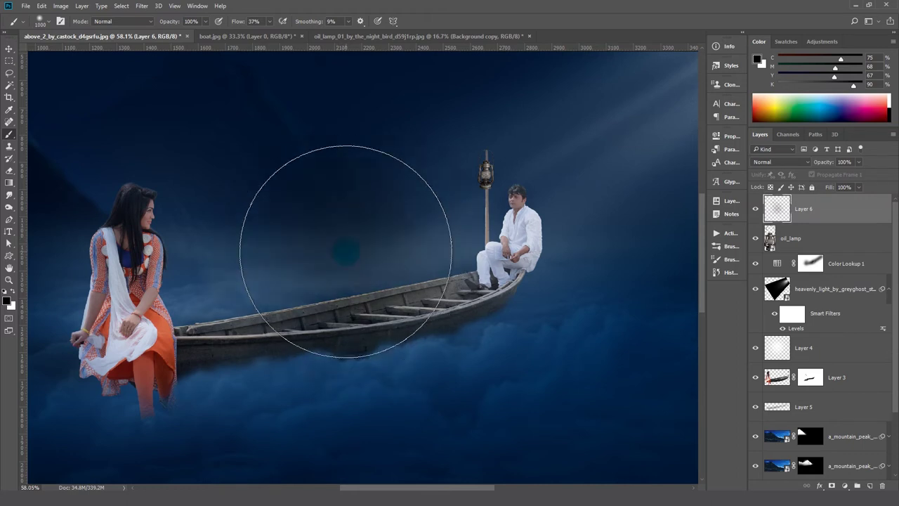
{"action": "left_click", "coordinate": [331, 251]}
{"action": "left_click", "coordinate": [331, 250]}
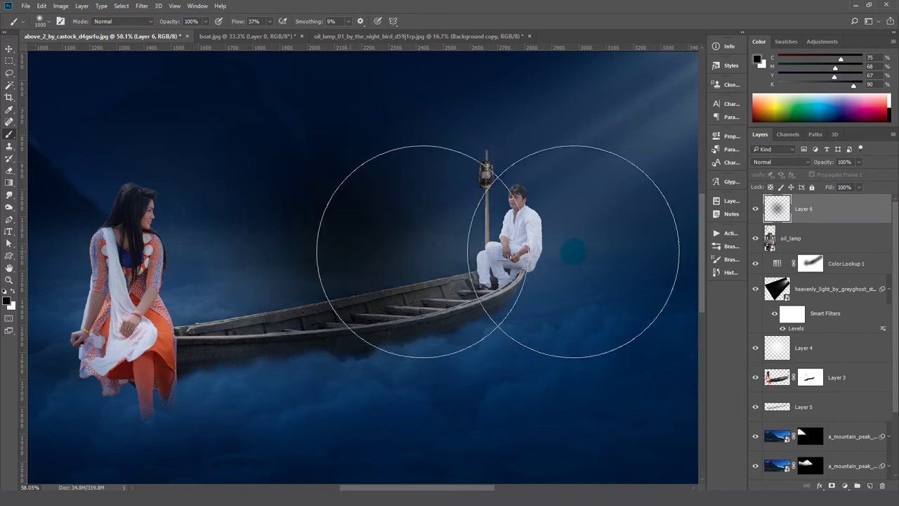
{"action": "left_click", "coordinate": [776, 214]}
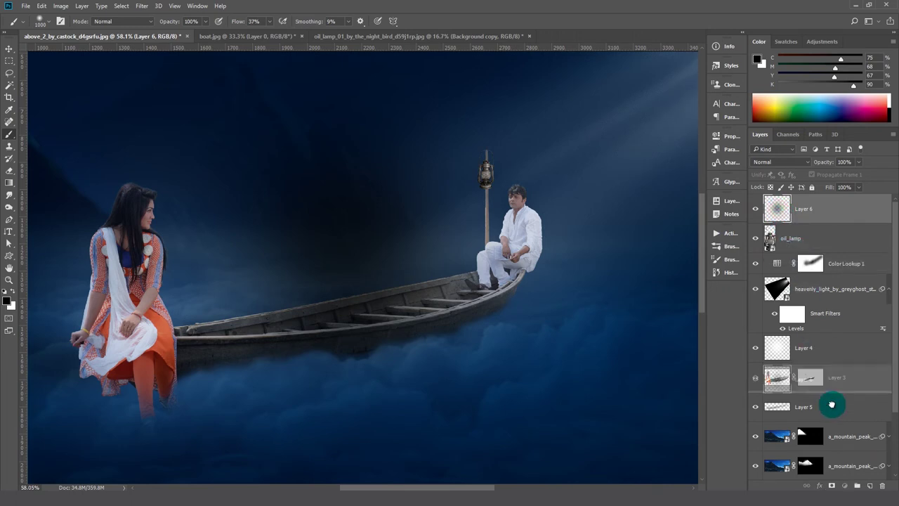
Step: Duplicate the dark spot layer, shrink it and fill it with dark brown
{"action": "left_click_drag", "start_coordinate": [779, 213], "coordinate": [870, 486]}
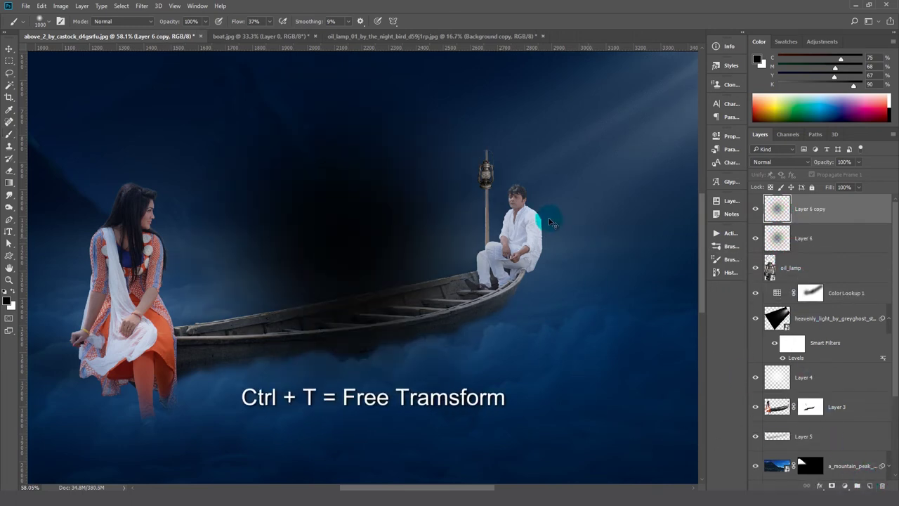
{"action": "key", "text": "ctrl+t"}
{"action": "left_click_drag", "start_coordinate": [566, 472], "coordinate": [490, 413]}
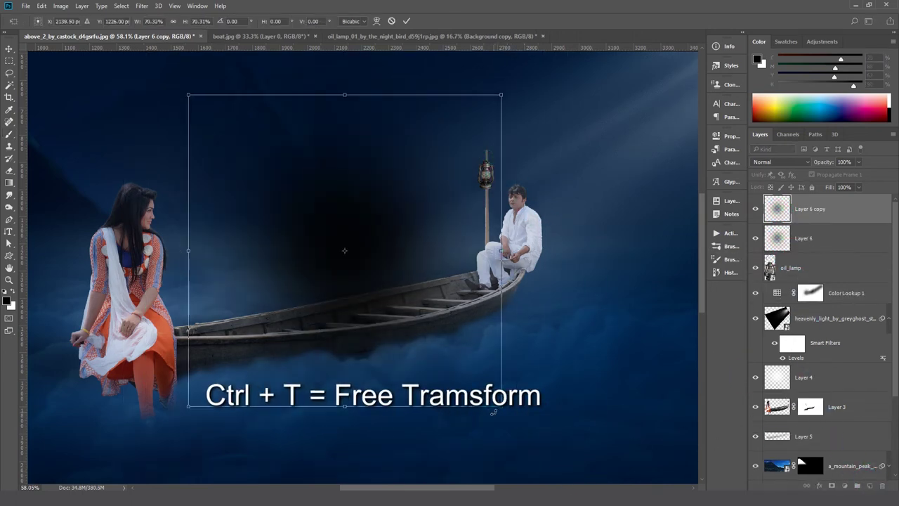
{"action": "key", "text": "Return"}
{"action": "key", "text": "b"}
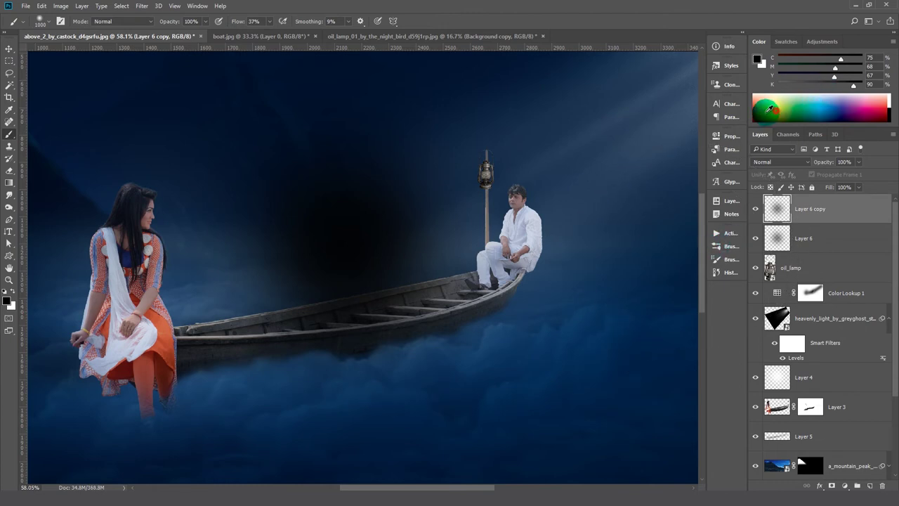
{"action": "left_click_drag", "start_coordinate": [770, 107], "coordinate": [832, 85]}
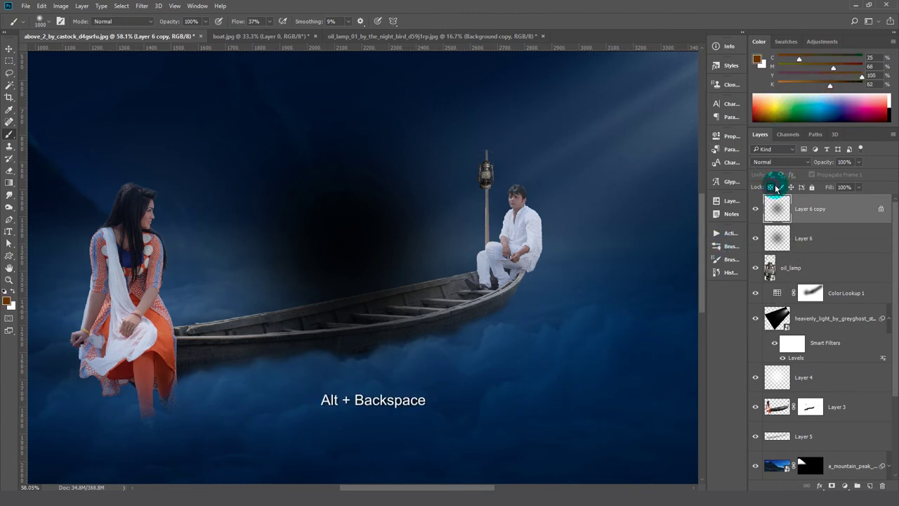
{"action": "key", "text": "alt+BackSpace"}
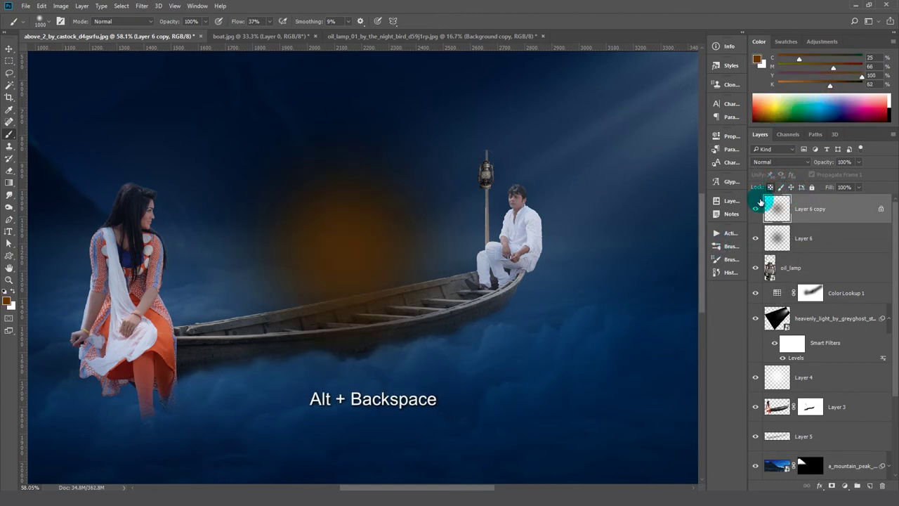
{"action": "key", "text": "ctrl+t"}
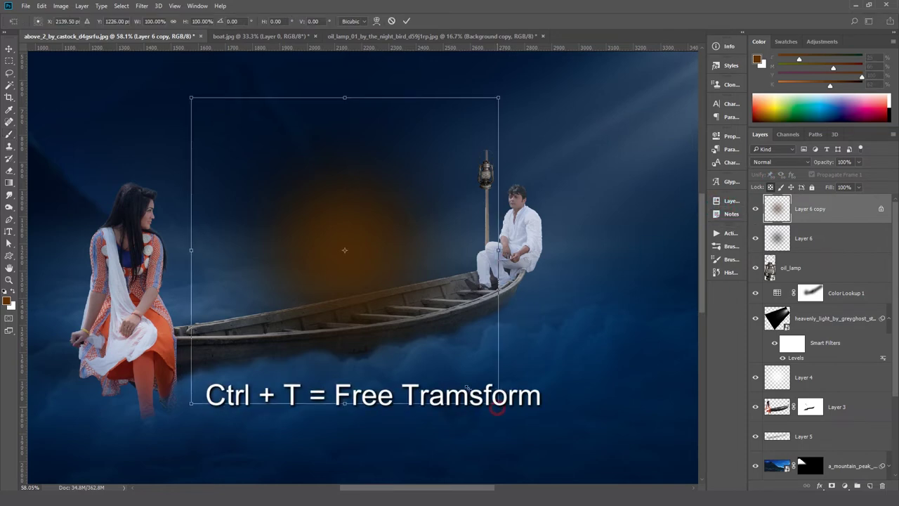
{"action": "left_click_drag", "start_coordinate": [497, 404], "coordinate": [466, 365]}
{"action": "key", "text": "Return"}
Step: Duplicate the glow, shrink it to about 58% and fill it with orange
{"action": "mouse_move", "coordinate": [779, 210]}
{"action": "left_mouse_down"}
{"action": "mouse_move", "coordinate": [823, 330]}
{"action": "mouse_move", "coordinate": [857, 485]}
{"action": "left_mouse_up"}
{"action": "key", "text": "ctrl+t"}
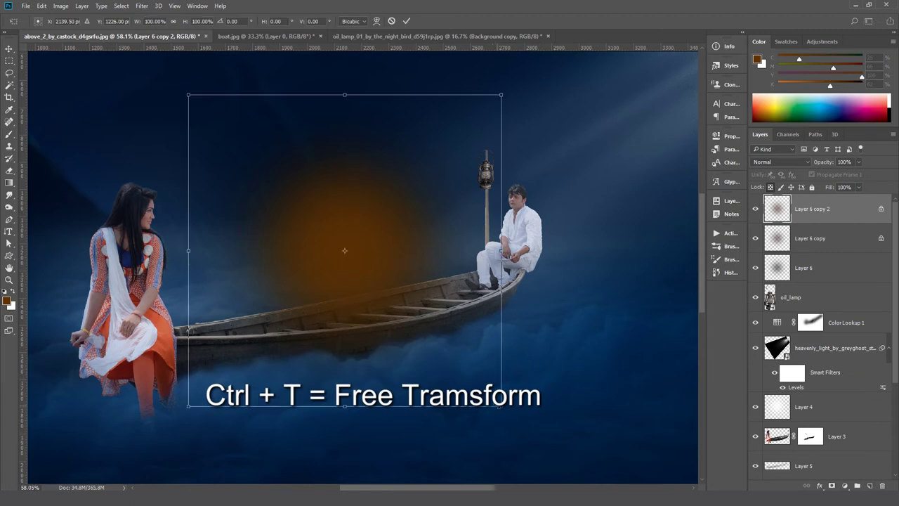
{"action": "left_click_drag", "start_coordinate": [501, 406], "coordinate": [435, 340]}
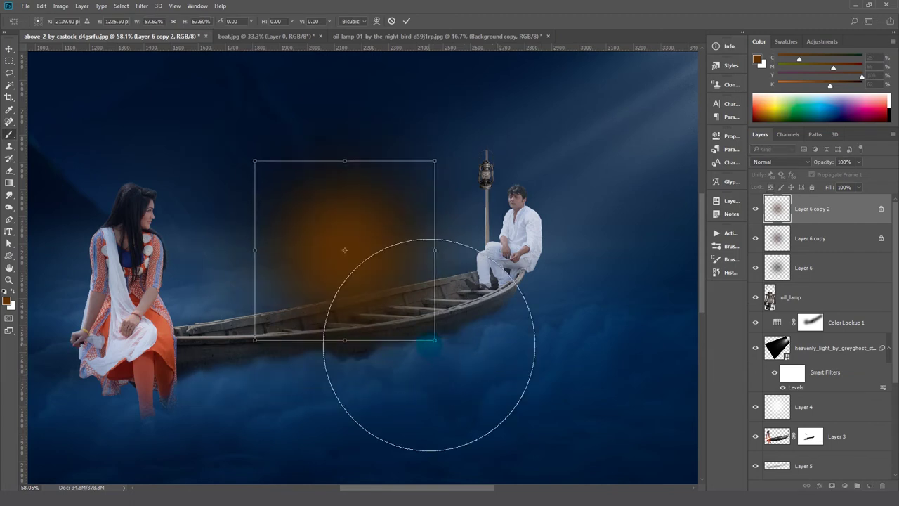
{"action": "key", "text": "Return"}
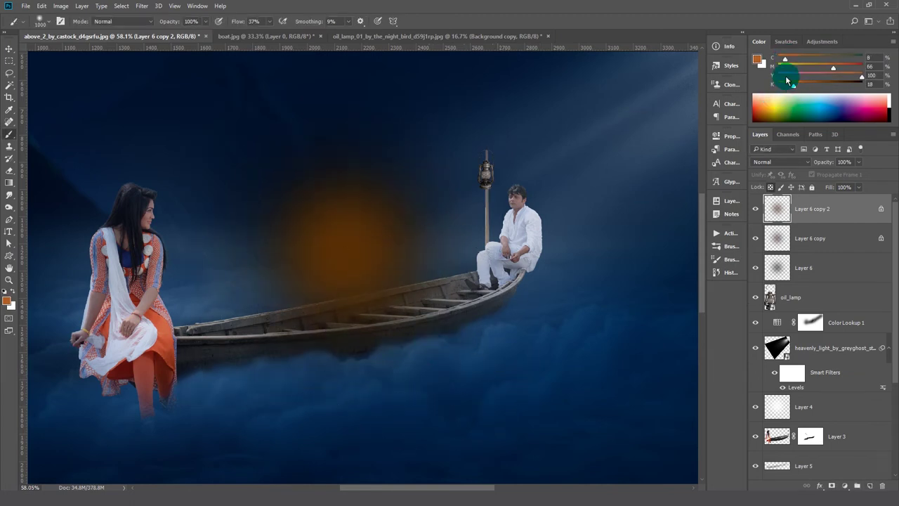
{"action": "key", "text": "alt+BackSpace"}
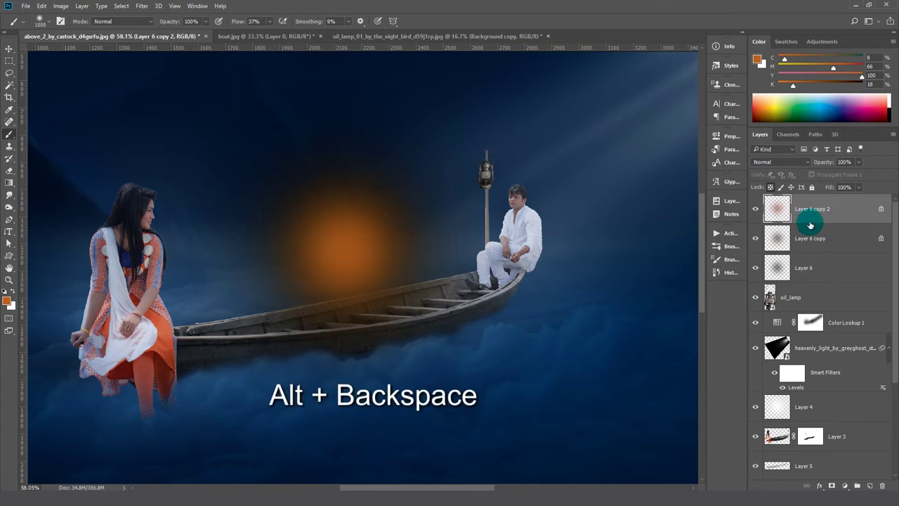
{"action": "mouse_move", "coordinate": [785, 57]}
{"action": "left_mouse_down"}
{"action": "mouse_move", "coordinate": [773, 58]}
{"action": "mouse_move", "coordinate": [759, 89]}
{"action": "left_mouse_up"}
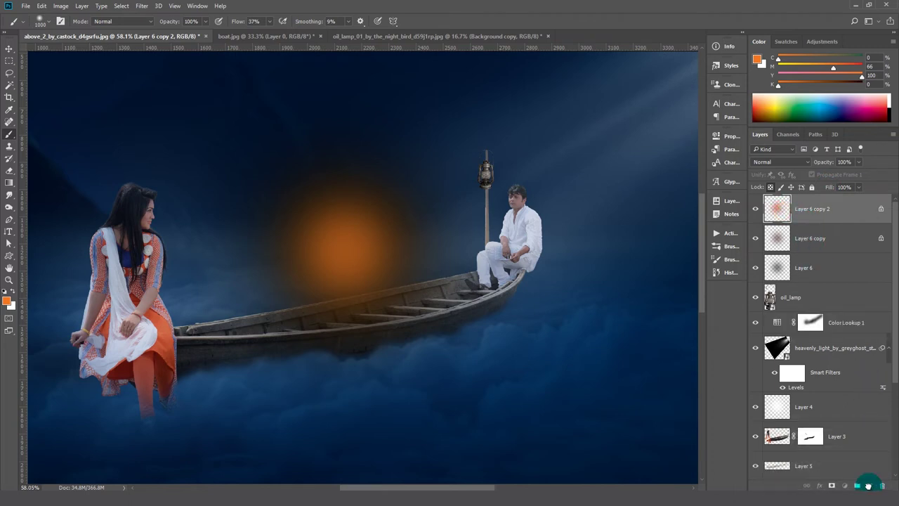
Step: Add a smaller duplicate glow filled with brighter orange
{"action": "left_click_drag", "start_coordinate": [782, 215], "coordinate": [870, 485]}
{"action": "key", "text": "ctrl+t"}
{"action": "left_click_drag", "start_coordinate": [436, 340], "coordinate": [387, 312]}
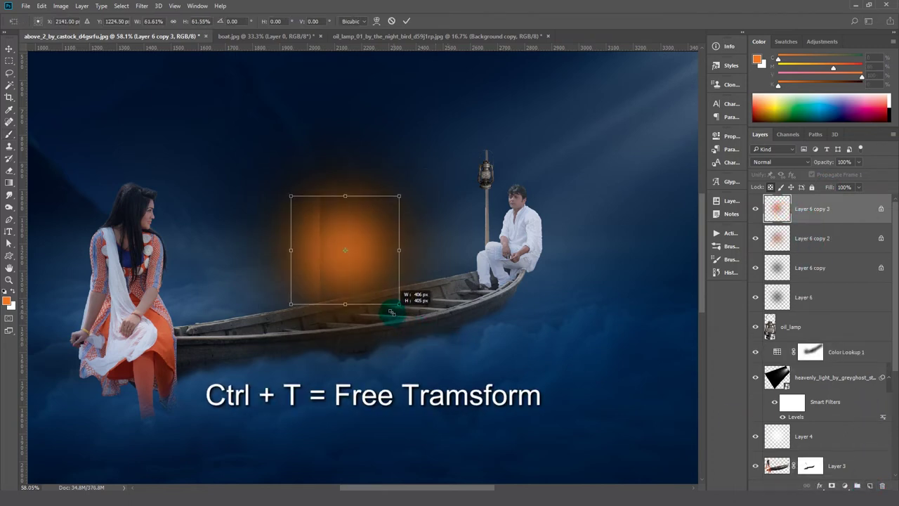
{"action": "key", "text": "Return"}
{"action": "key", "text": "b"}
{"action": "key", "text": "alt+BackSpace"}
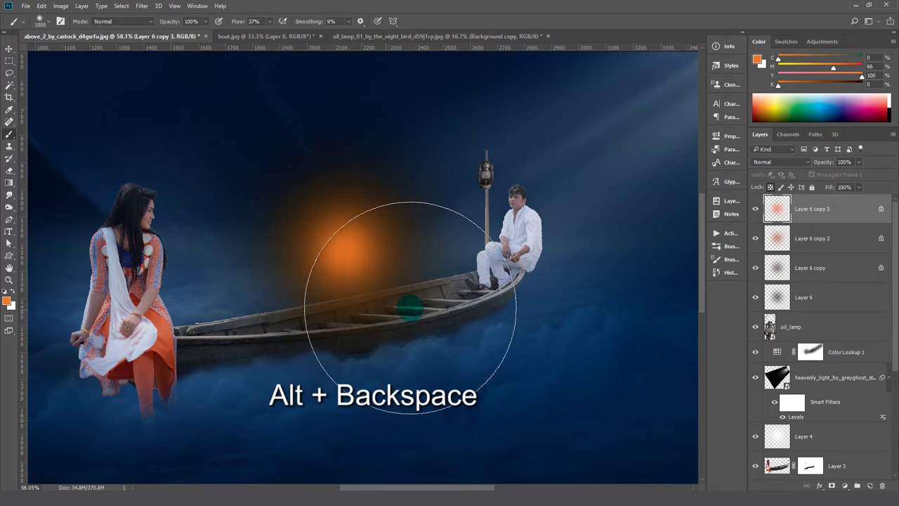
Step: Add another duplicate glow on top, filled with yellow
{"action": "left_click_drag", "start_coordinate": [764, 220], "coordinate": [870, 485]}
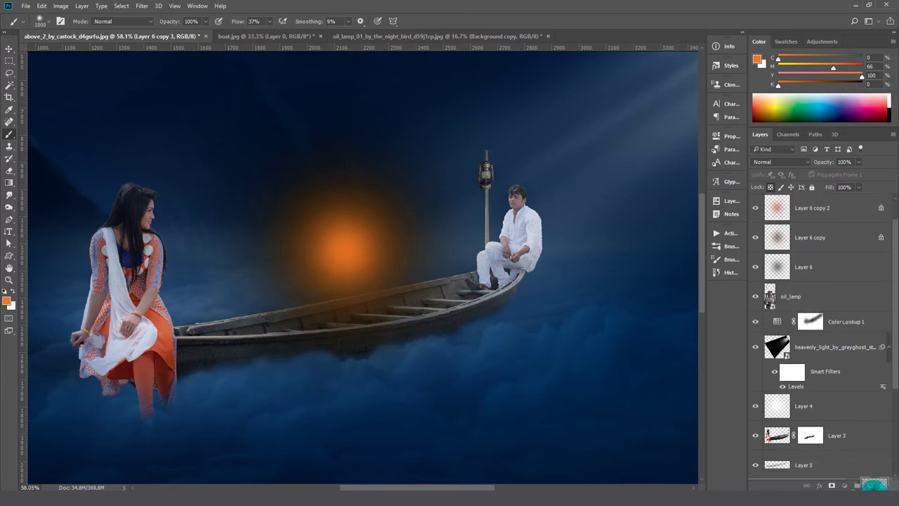
{"action": "left_click_drag", "start_coordinate": [807, 70], "coordinate": [797, 68]}
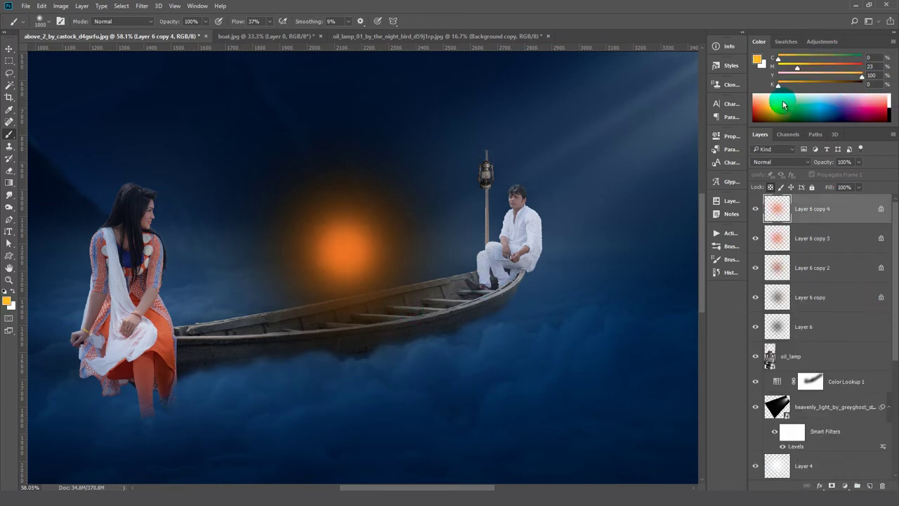
{"action": "key", "text": "ctrl+t"}
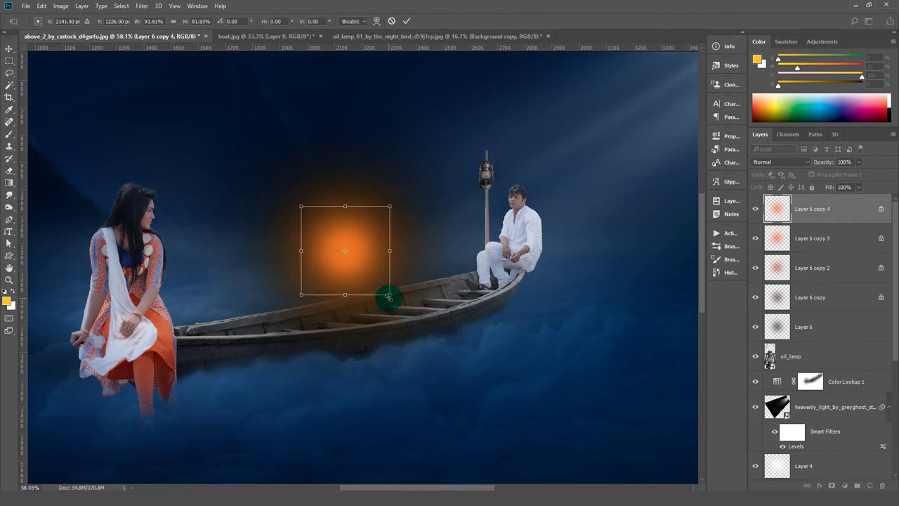
{"action": "key", "text": "Return"}
{"action": "key", "text": "b"}
{"action": "key", "text": "alt+BackSpace"}
Step: Scale the coloured glow layers, Layer 6 copy 2 through copy 4, down together
{"action": "left_click", "coordinate": [819, 234]}
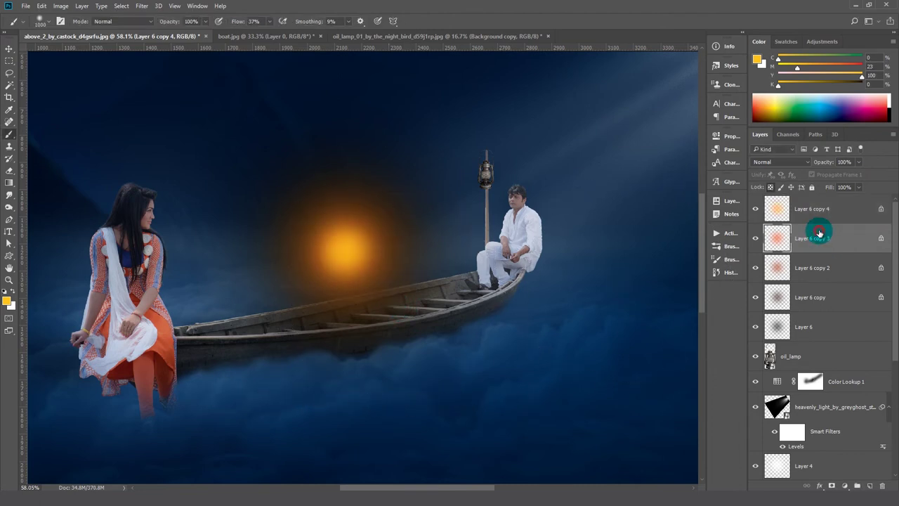
{"action": "left_click", "coordinate": [808, 328]}
{"action": "left_click", "coordinate": [809, 265]}
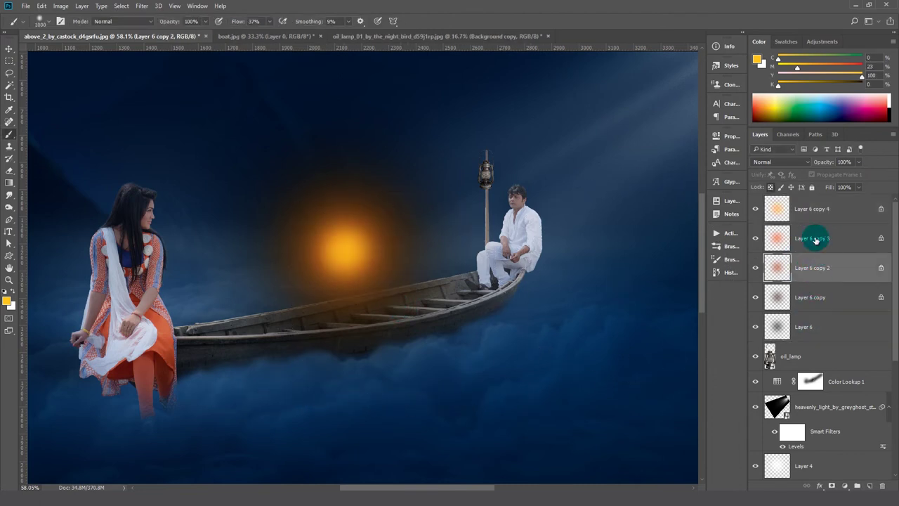
{"action": "left_click", "coordinate": [799, 215], "text": "shift"}
{"action": "key", "text": "ctrl+t"}
{"action": "left_click_drag", "start_coordinate": [433, 340], "coordinate": [426, 331]}
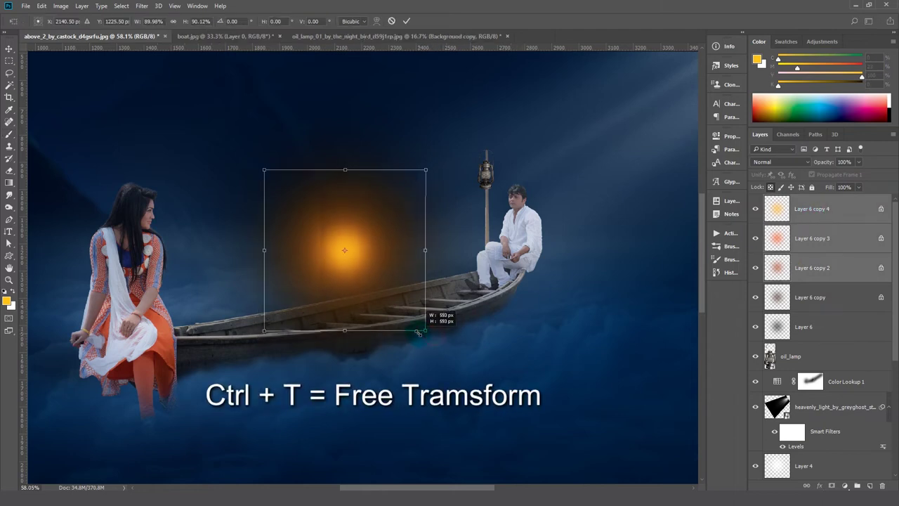
{"action": "key", "text": "Return"}
{"action": "key", "text": "b"}
Step: Shrink the yellow copy 4 glow to about 200 px and duplicate Layer 6 as copy 5
{"action": "left_click", "coordinate": [779, 214]}
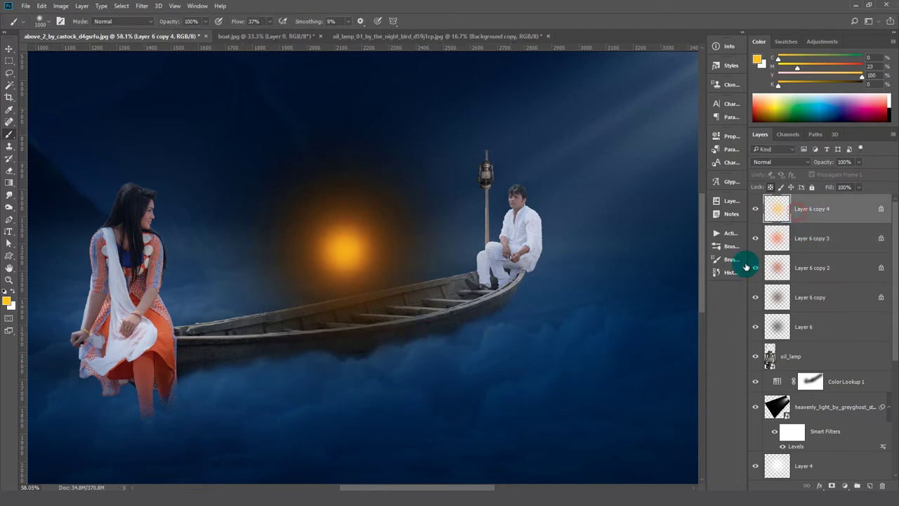
{"action": "key", "text": "ctrl+t"}
{"action": "left_click_drag", "start_coordinate": [381, 287], "coordinate": [363, 280]}
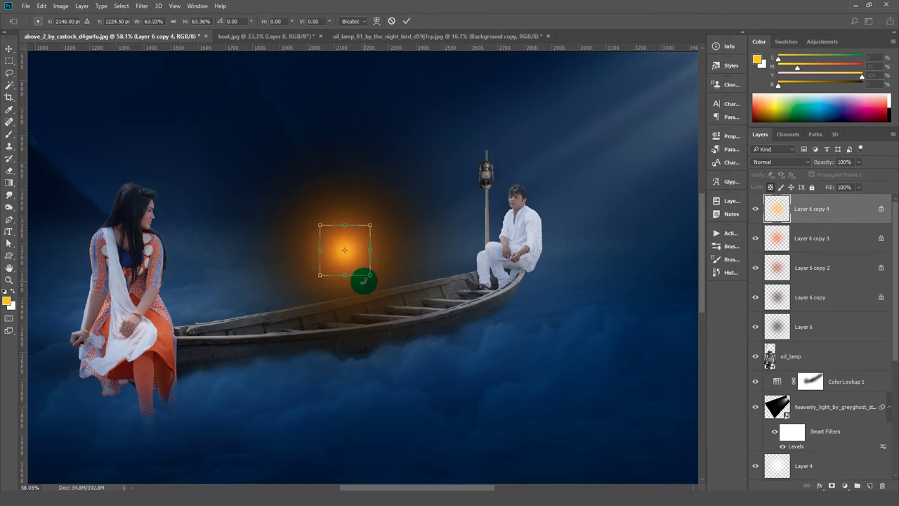
{"action": "key", "text": "Return"}
{"action": "key", "text": "b"}
{"action": "left_click", "coordinate": [808, 248]}
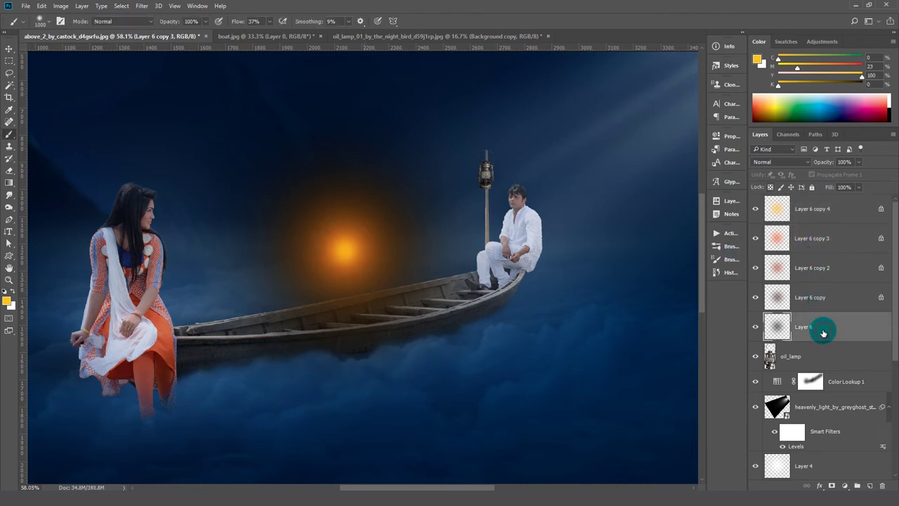
{"action": "left_click_drag", "start_coordinate": [830, 331], "coordinate": [870, 485]}
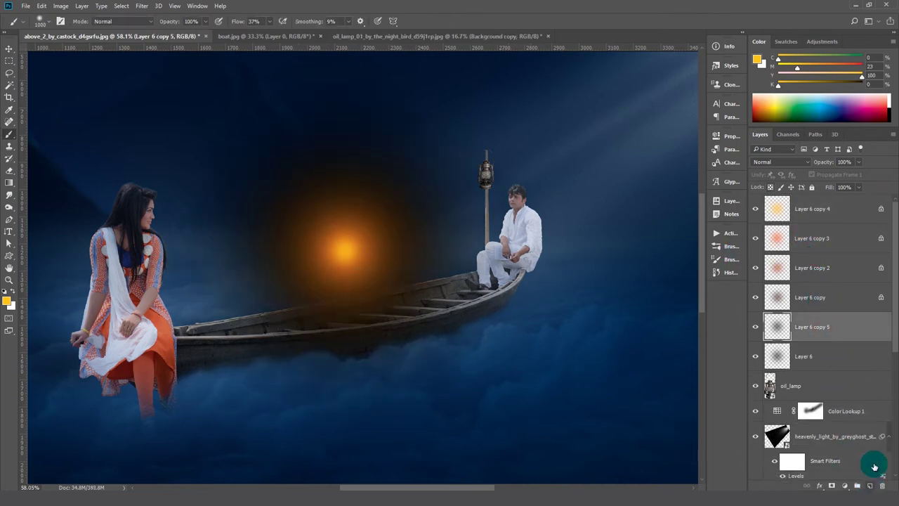
Step: Merge the glow layers from Layer 6 through Layer 6 copy 4 into one layer
{"action": "left_click", "coordinate": [820, 353]}
{"action": "left_click", "coordinate": [819, 209], "text": "shift"}
{"action": "left_click", "coordinate": [891, 134]}
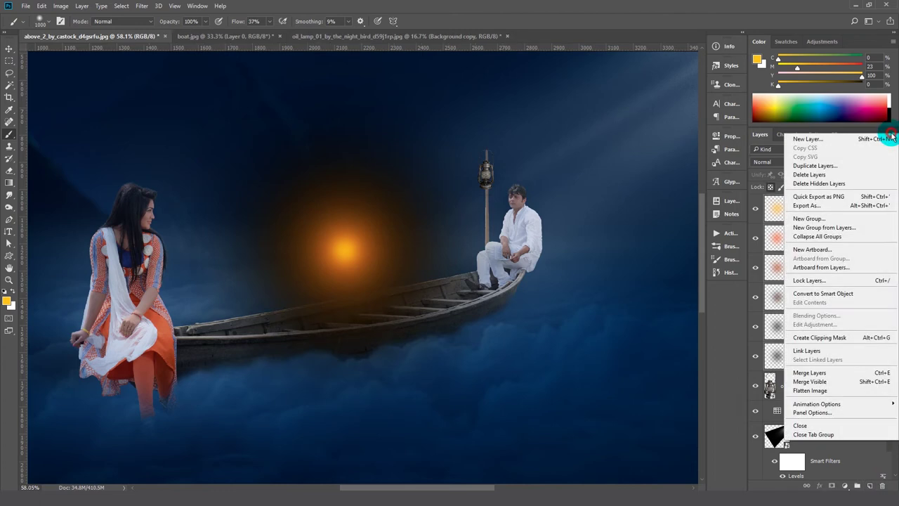
{"action": "left_click", "coordinate": [835, 372]}
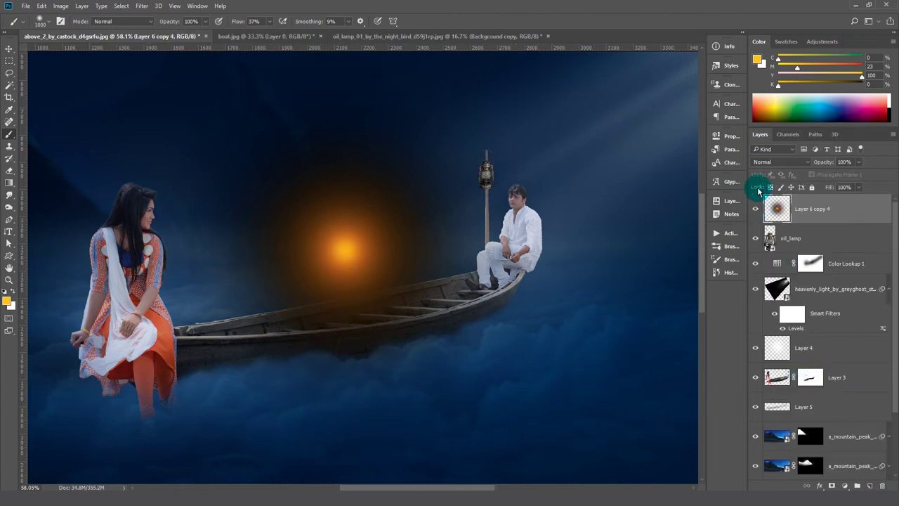
Step: Move the merged glow onto the lantern and scale it to about 37%
{"action": "left_click_drag", "start_coordinate": [373, 223], "coordinate": [486, 174]}
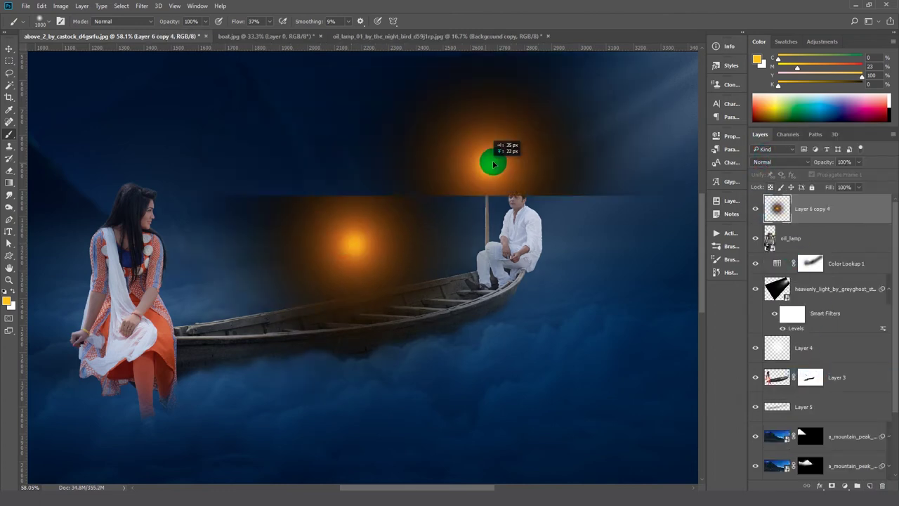
{"action": "key", "text": "ctrl+t"}
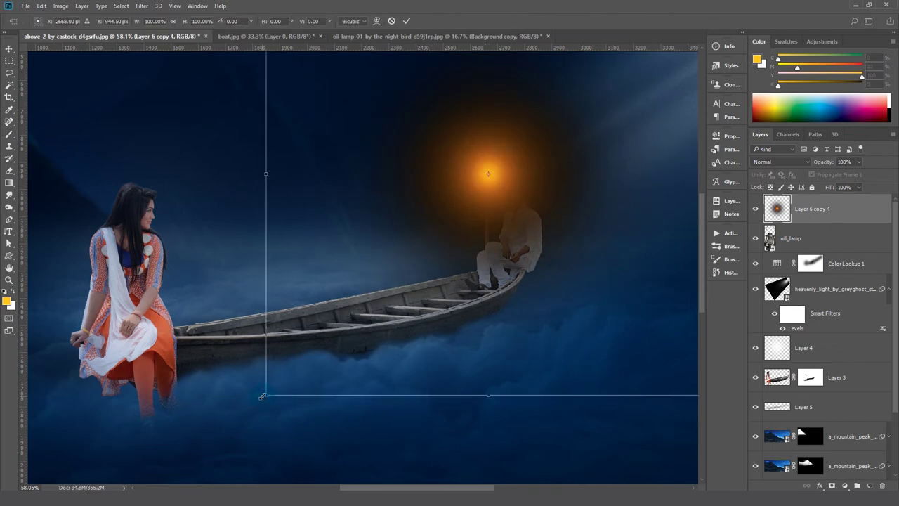
{"action": "left_click_drag", "start_coordinate": [263, 395], "coordinate": [383, 211]}
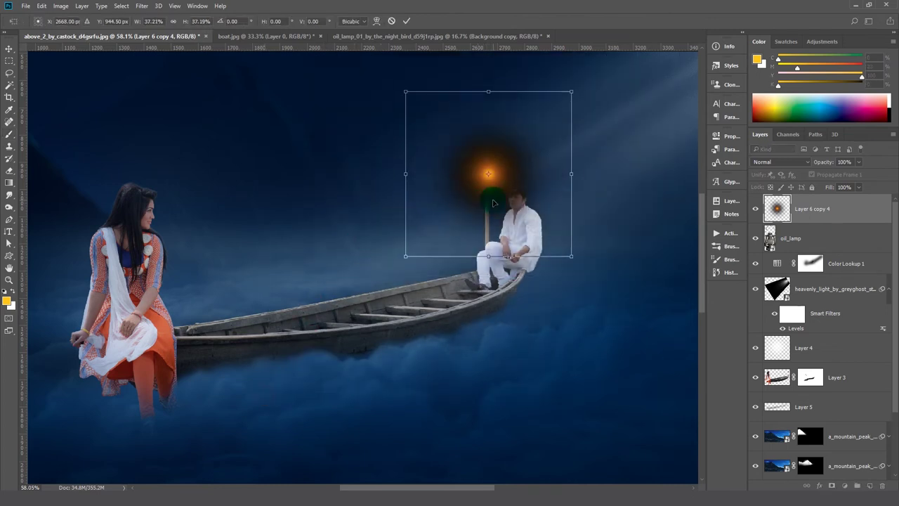
{"action": "left_click", "coordinate": [408, 27]}
Step: Set the glow to Linear Dodge (Add), shrink it to about 75% and nudge it onto the lamp
{"action": "left_click", "coordinate": [780, 162]}
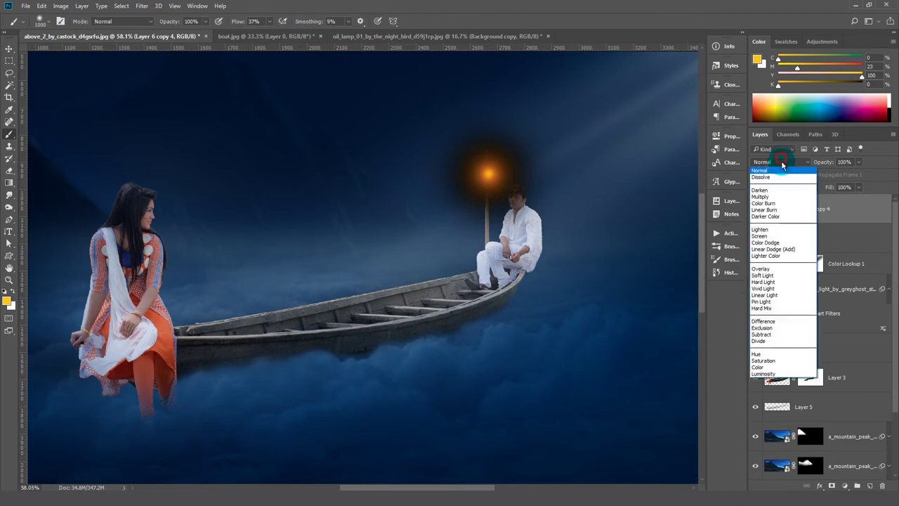
{"action": "left_click", "coordinate": [791, 246]}
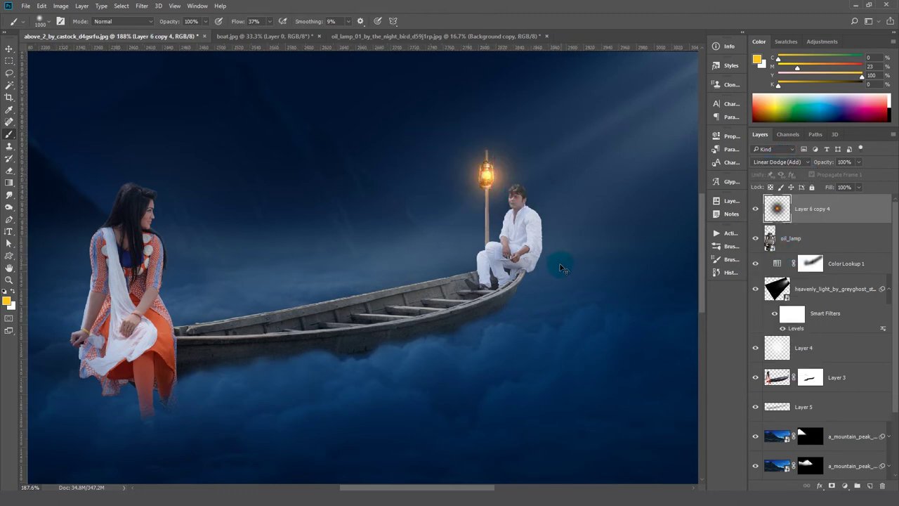
{"action": "scroll", "coordinate": [558, 258], "scroll_direction": "up", "scroll_amount": 5}
{"action": "key", "text": "ctrl+t"}
{"action": "left_click_drag", "start_coordinate": [625, 461], "coordinate": [495, 345]}
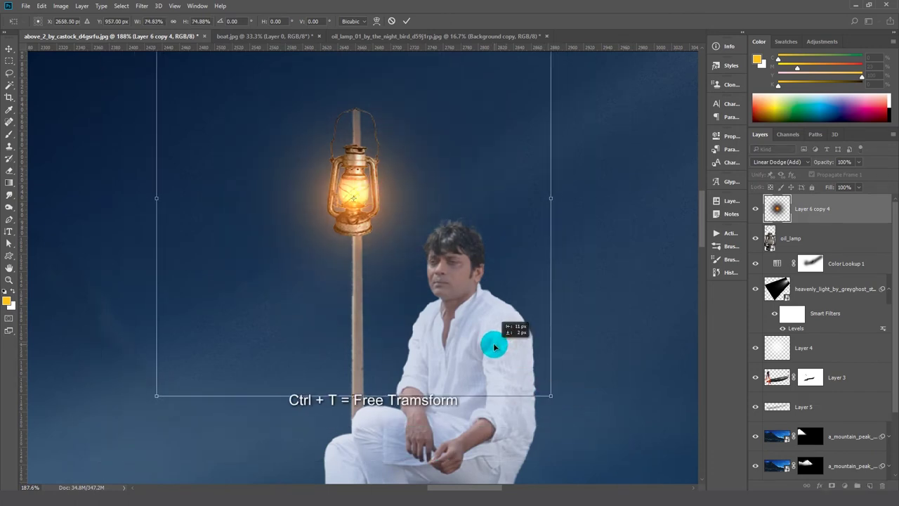
{"action": "key", "text": "Return"}
{"action": "left_click_drag", "start_coordinate": [292, 141], "coordinate": [428, 260]}
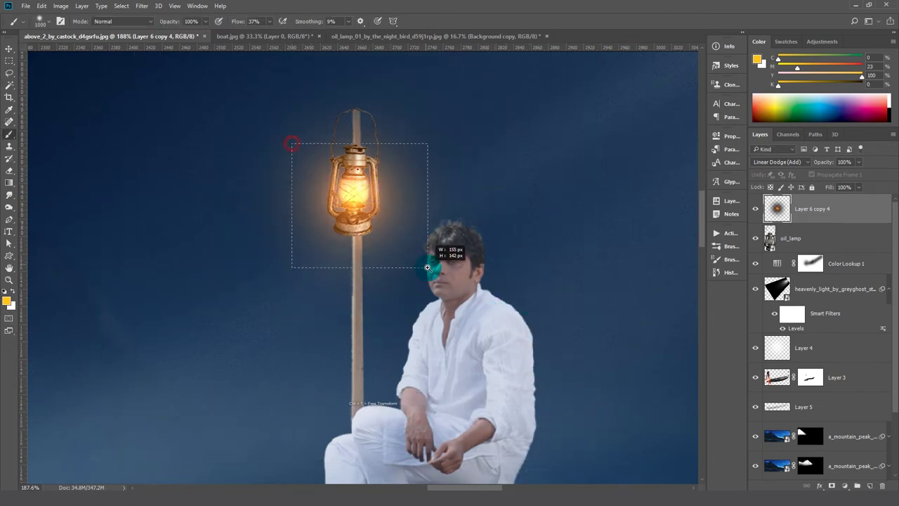
{"action": "key", "text": "Down"}
{"action": "key", "text": "Down"}
{"action": "key", "text": "Down"}
{"action": "key", "text": "Right"}
{"action": "key", "text": "Right"}
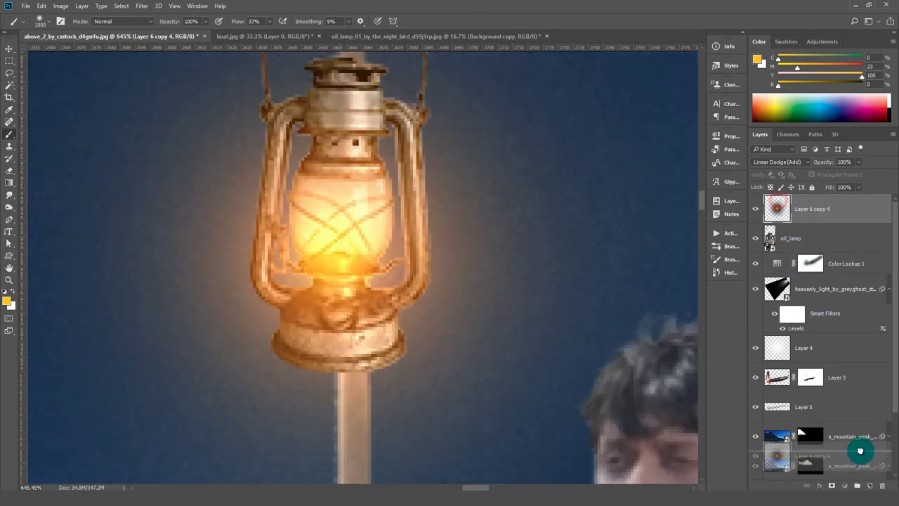
Step: Duplicate the glow layer and shrink the copy slightly
{"action": "left_click_drag", "start_coordinate": [795, 234], "coordinate": [869, 486]}
{"action": "scroll", "coordinate": [513, 264], "scroll_direction": "down", "scroll_amount": 5}
{"action": "scroll", "coordinate": [513, 263], "scroll_direction": "down", "scroll_amount": 3}
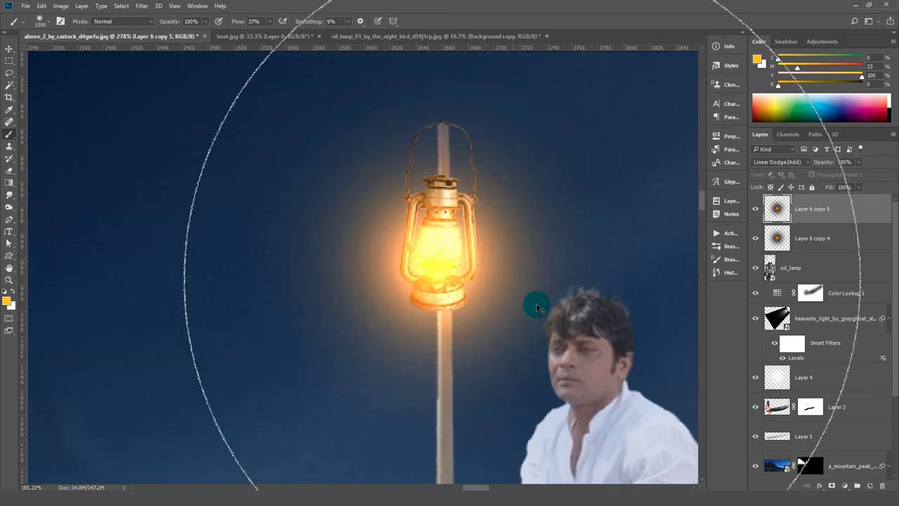
{"action": "scroll", "coordinate": [580, 341], "scroll_direction": "down", "scroll_amount": 2}
{"action": "key", "text": "ctrl+t"}
{"action": "left_click_drag", "start_coordinate": [610, 397], "coordinate": [510, 299]}
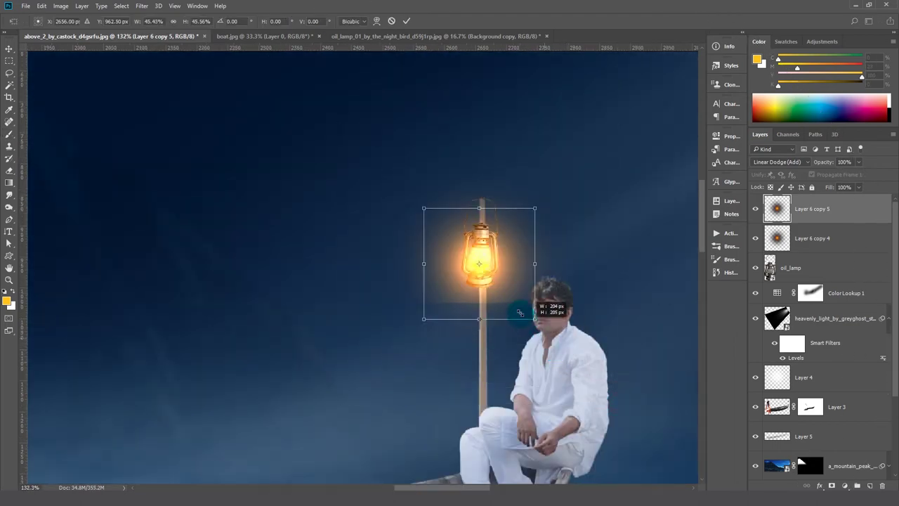
{"action": "key", "text": "Return"}
{"action": "key", "text": "b"}
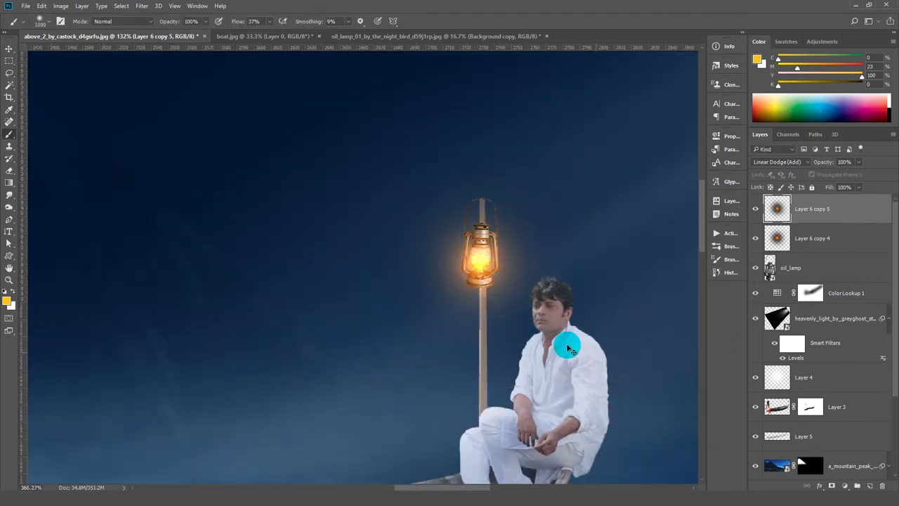
Step: Enlarge Layer 6 copy 4 into a wider halo and lower its opacity to 77%
{"action": "scroll", "coordinate": [562, 324], "scroll_direction": "up", "scroll_amount": 6}
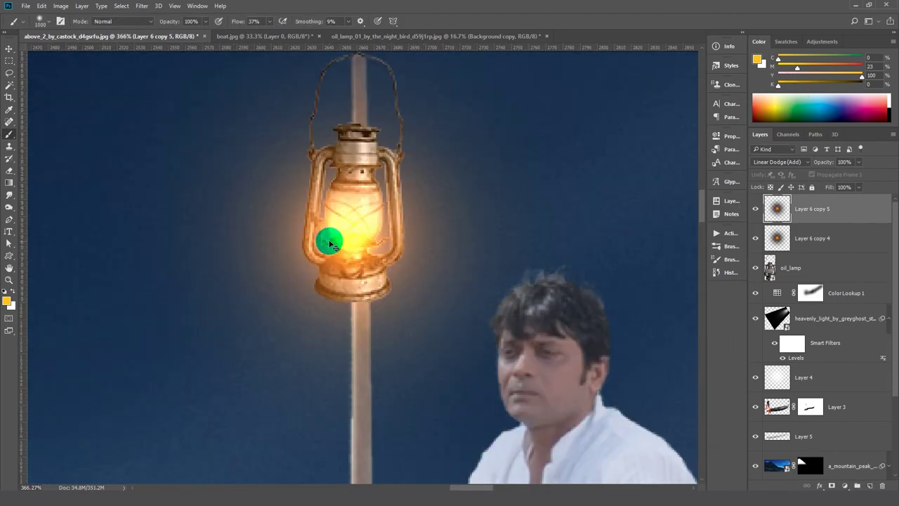
{"action": "left_click", "coordinate": [780, 239]}
{"action": "scroll", "coordinate": [619, 264], "scroll_direction": "down", "scroll_amount": 3}
{"action": "scroll", "coordinate": [620, 264], "scroll_direction": "down", "scroll_amount": 3}
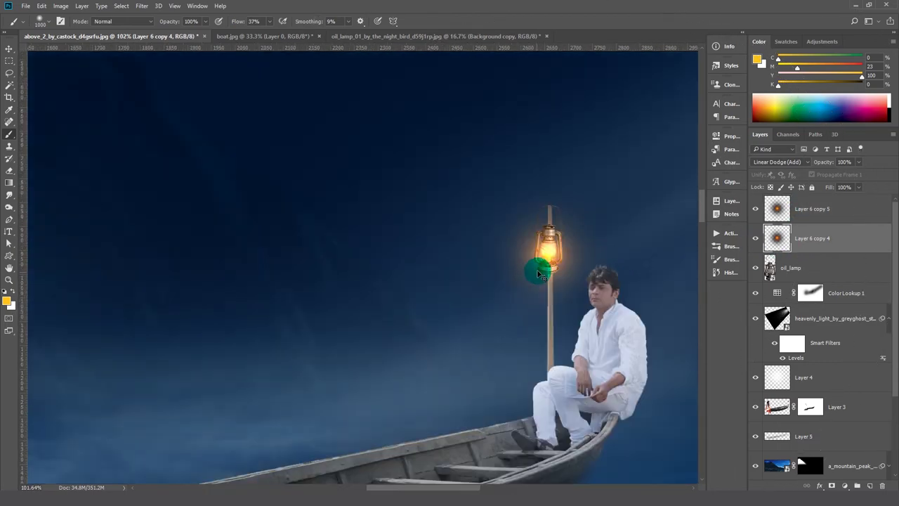
{"action": "key", "text": "ctrl+t"}
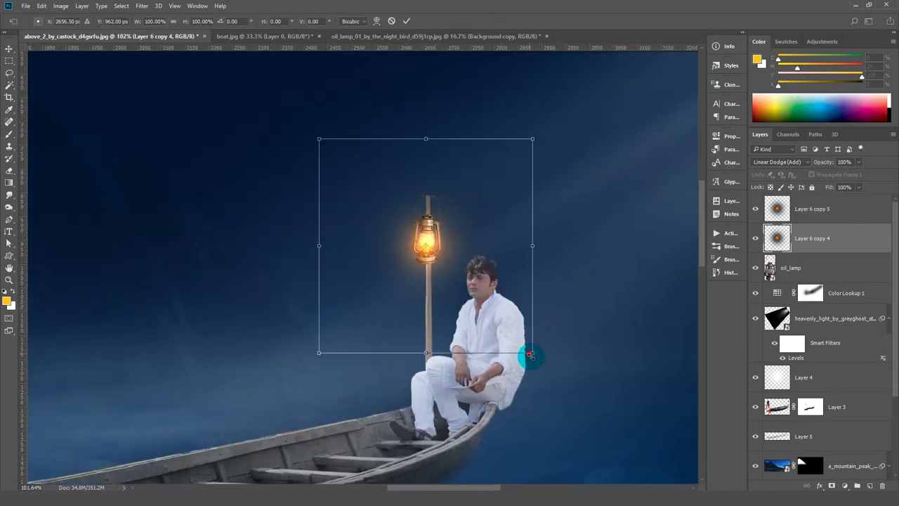
{"action": "left_click_drag", "start_coordinate": [530, 354], "coordinate": [615, 440]}
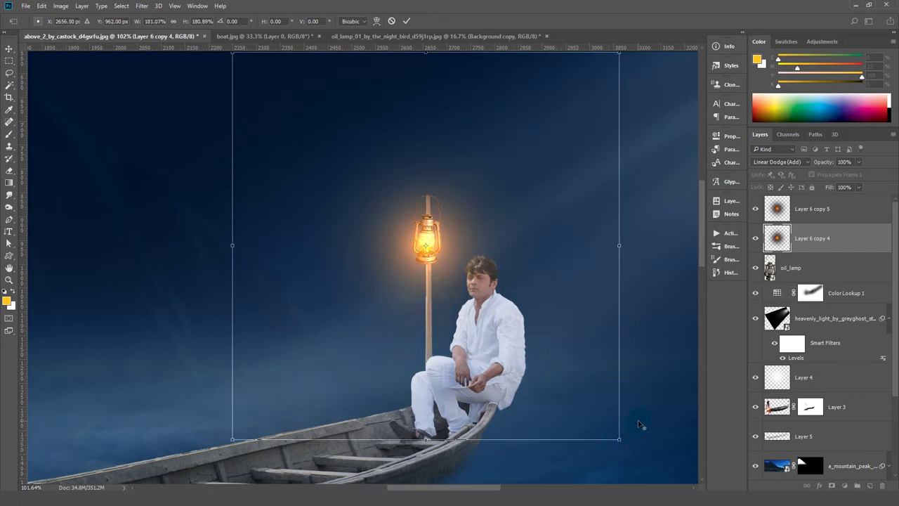
{"action": "key", "text": "Return"}
{"action": "left_click_drag", "start_coordinate": [858, 161], "coordinate": [848, 176]}
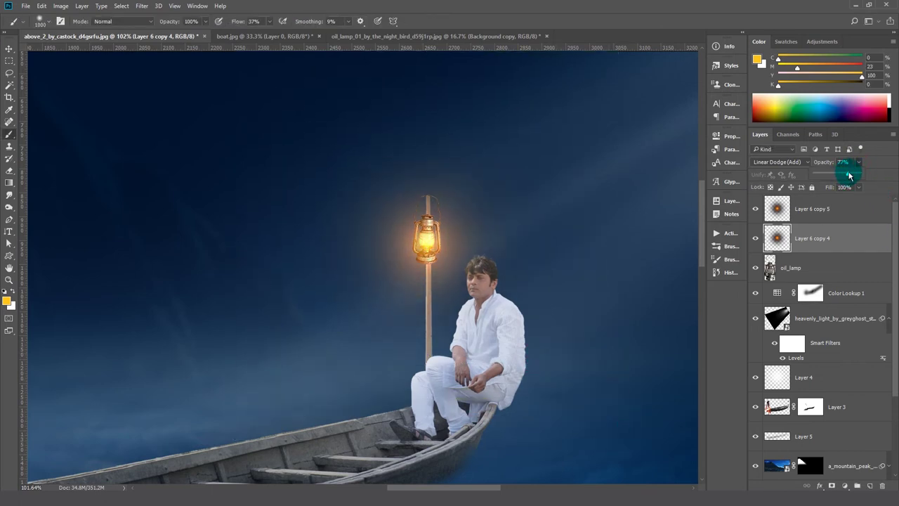
Step: Enlarge the Layer 6 copy 4 halo further around the lamp
{"action": "left_click", "coordinate": [826, 214], "text": "shift"}
{"action": "scroll", "coordinate": [458, 260], "scroll_direction": "down", "scroll_amount": 5}
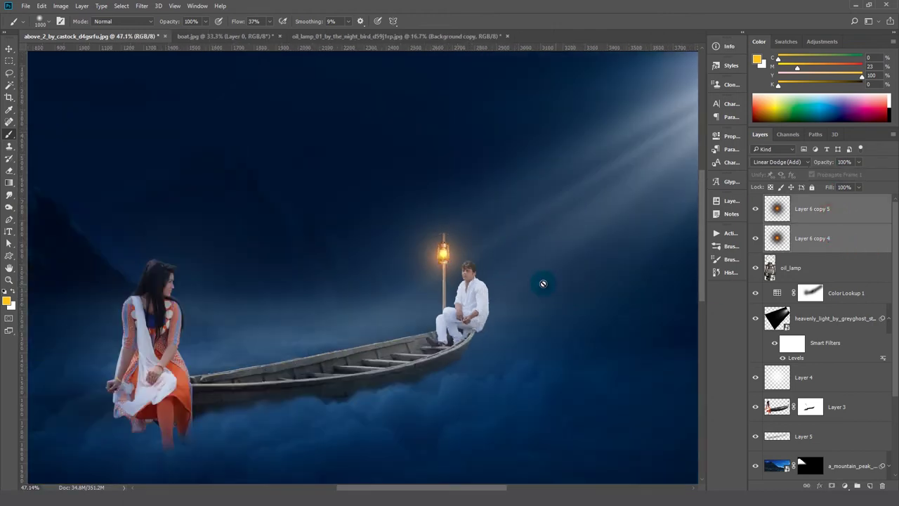
{"action": "left_click", "coordinate": [803, 241]}
{"action": "key", "text": "ctrl+t"}
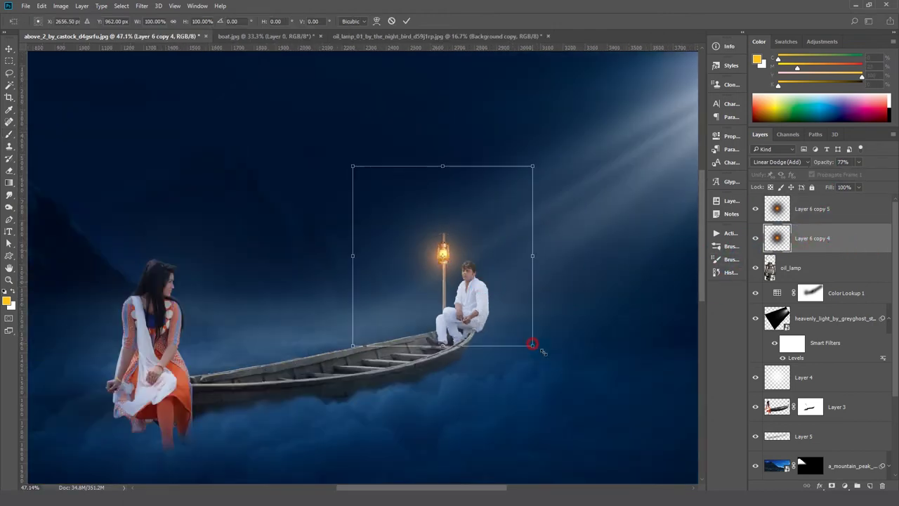
{"action": "left_click_drag", "start_coordinate": [533, 344], "coordinate": [558, 378]}
{"action": "key", "text": "b"}
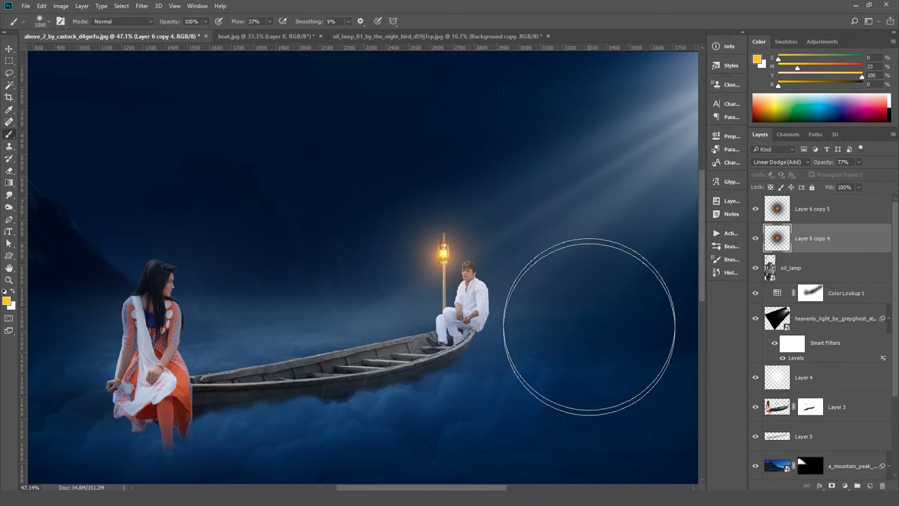
{"action": "scroll", "coordinate": [527, 291], "scroll_direction": "down", "scroll_amount": 3}
Step: Brush black onto the Color Lookup 1 mask over the lantern, boat and girl
{"action": "scroll", "coordinate": [830, 430], "scroll_direction": "down", "scroll_amount": 3}
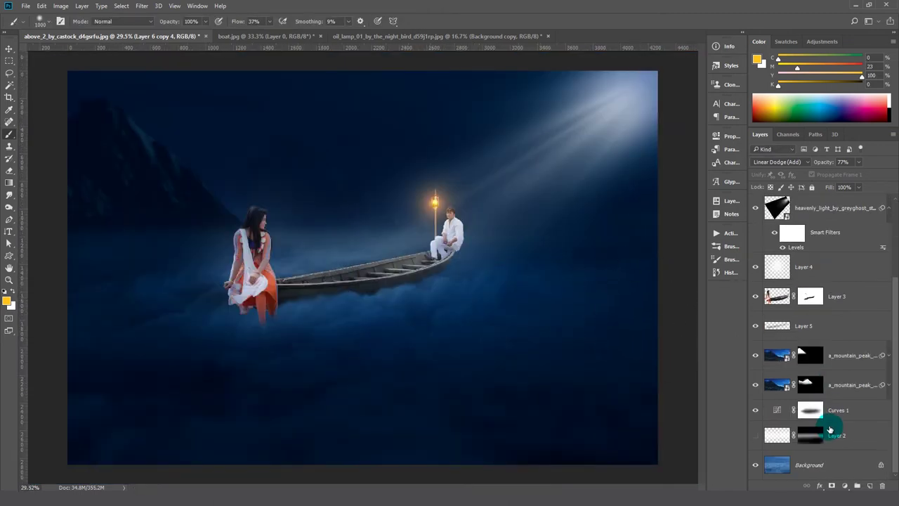
{"action": "left_click", "coordinate": [859, 436]}
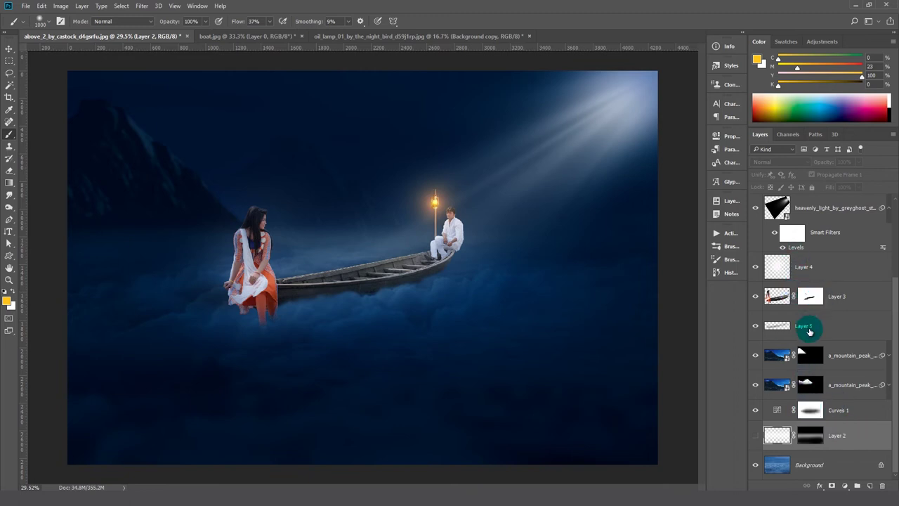
{"action": "scroll", "coordinate": [809, 332], "scroll_direction": "up", "scroll_amount": 2}
{"action": "left_click", "coordinate": [775, 241]}
{"action": "key", "text": "d"}
{"action": "right_click", "coordinate": [11, 134]}
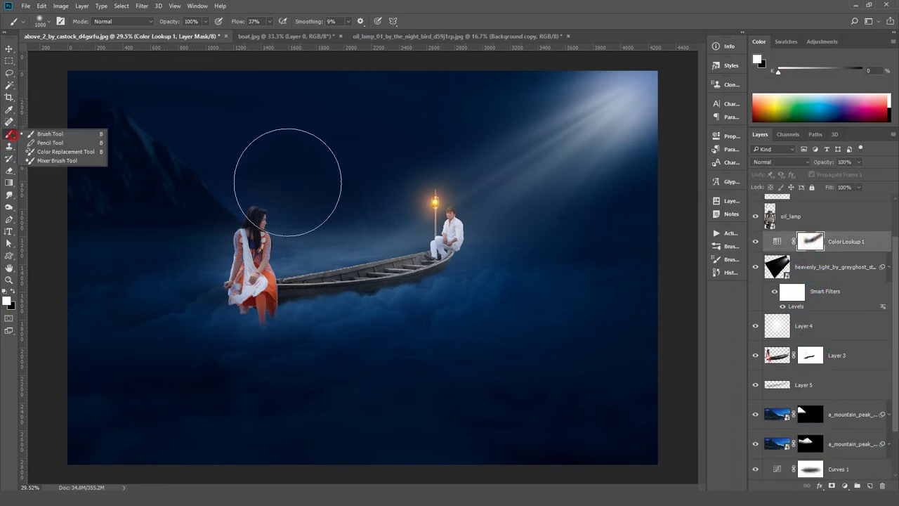
{"action": "left_click", "coordinate": [13, 291]}
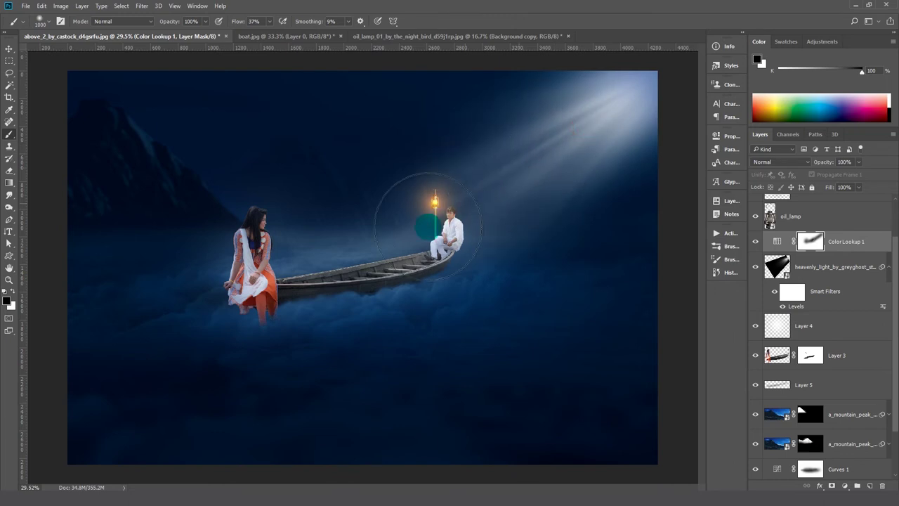
{"action": "mouse_move", "coordinate": [428, 226]}
{"action": "left_mouse_down"}
{"action": "mouse_move", "coordinate": [263, 270]}
{"action": "mouse_move", "coordinate": [435, 246]}
{"action": "mouse_move", "coordinate": [323, 263]}
{"action": "left_mouse_up"}
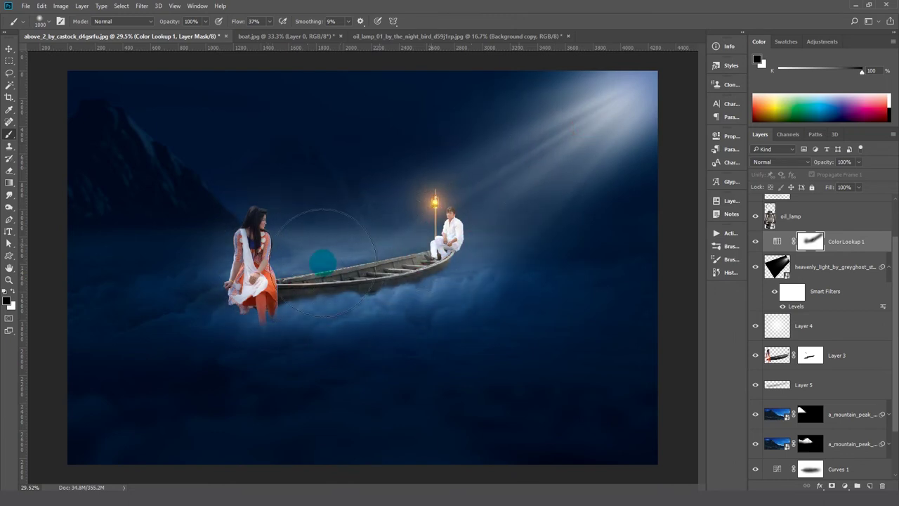
Step: Duplicate the mountain-peak layers and flip them horizontally
{"action": "key", "text": "x"}
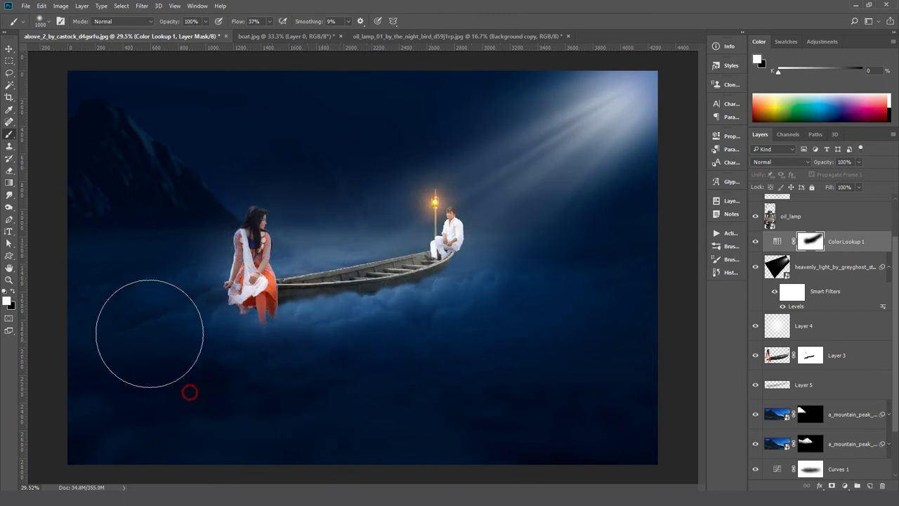
{"action": "left_click", "coordinate": [859, 436]}
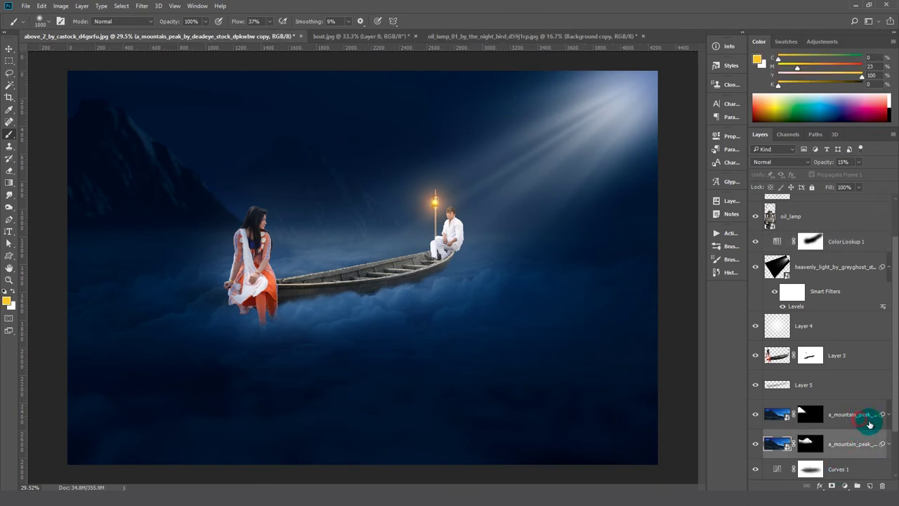
{"action": "left_click_drag", "start_coordinate": [859, 456], "coordinate": [869, 484]}
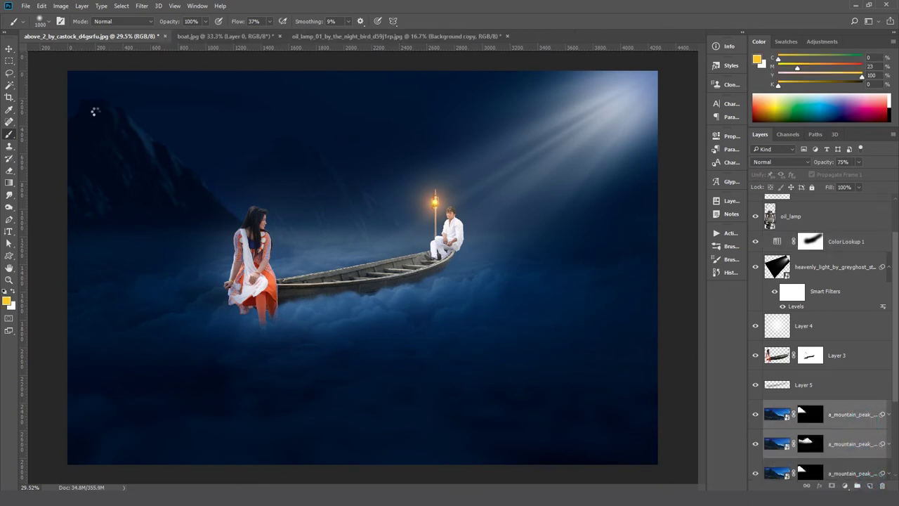
{"action": "left_click", "coordinate": [44, 6]}
{"action": "mouse_move", "coordinate": [56, 207]}
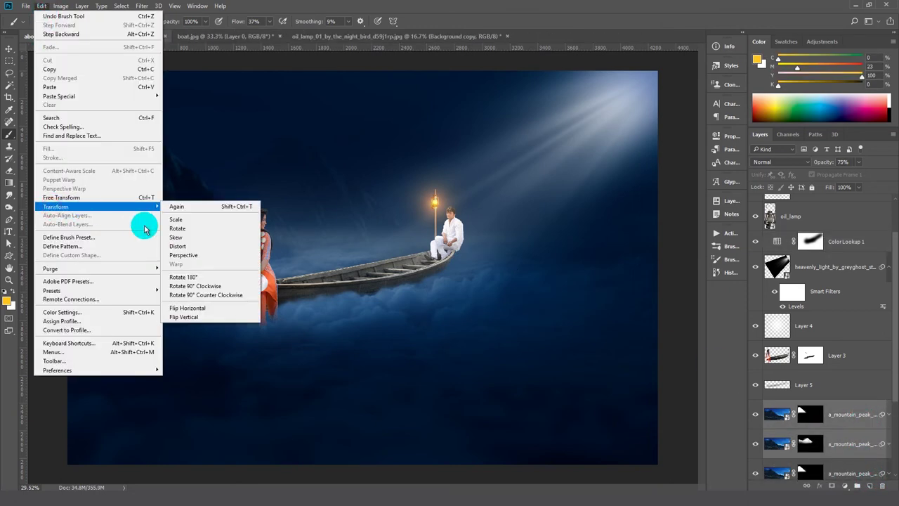
{"action": "left_click", "coordinate": [188, 308]}
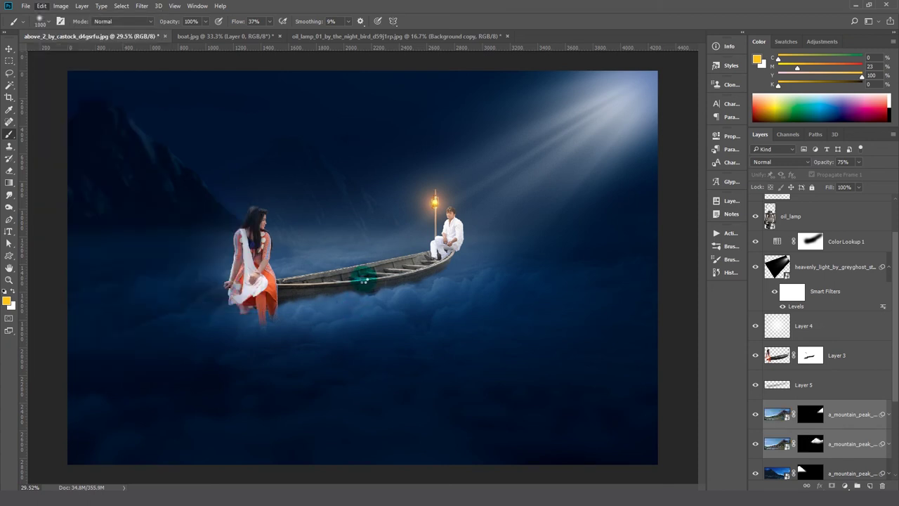
Step: Shift the mountain layers slightly left and scale them down to about 67%
{"action": "scroll", "coordinate": [410, 323], "scroll_direction": "down", "scroll_amount": 2}
{"action": "key", "text": "ctrl+t"}
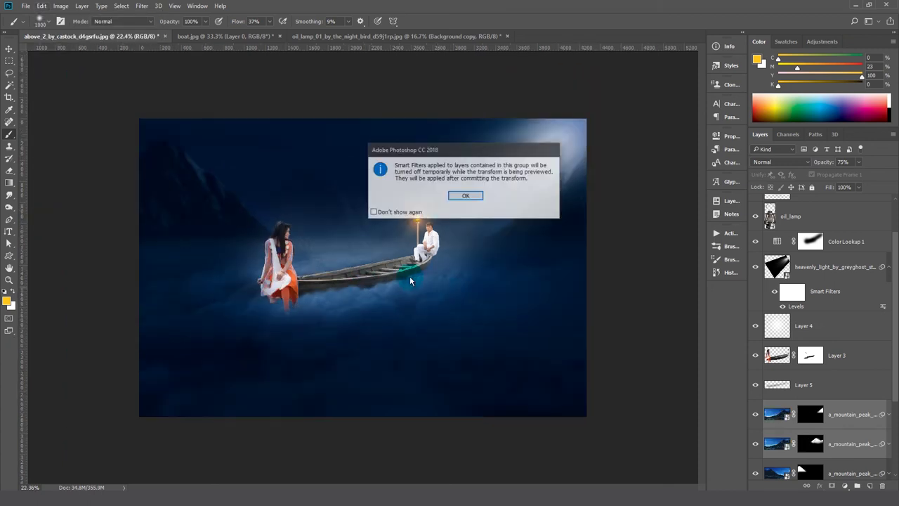
{"action": "left_click", "coordinate": [460, 196]}
{"action": "left_click_drag", "start_coordinate": [258, 232], "coordinate": [246, 234]}
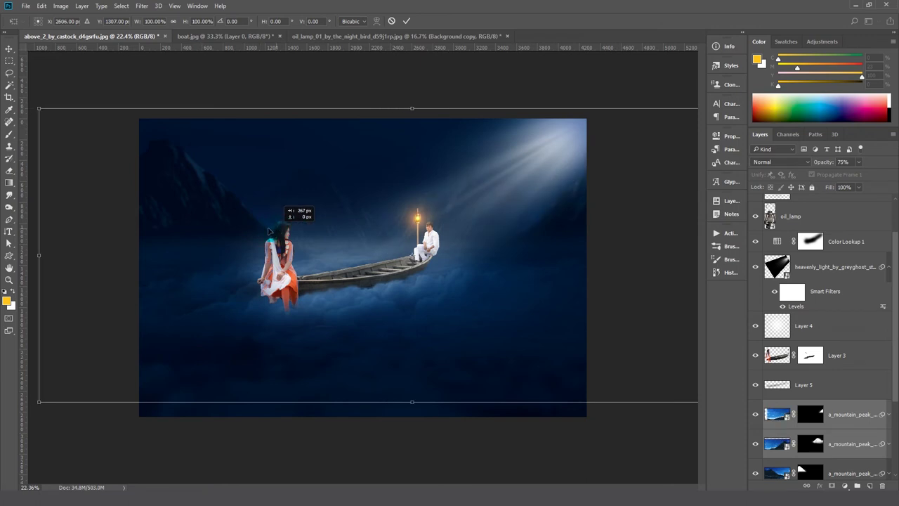
{"action": "scroll", "coordinate": [341, 261], "scroll_direction": "down", "scroll_amount": 1}
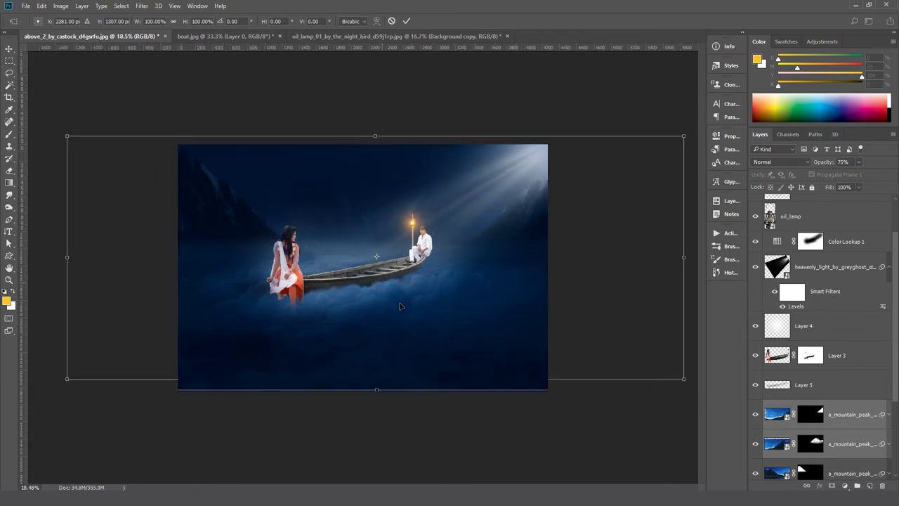
{"action": "left_click_drag", "start_coordinate": [682, 373], "coordinate": [578, 351]}
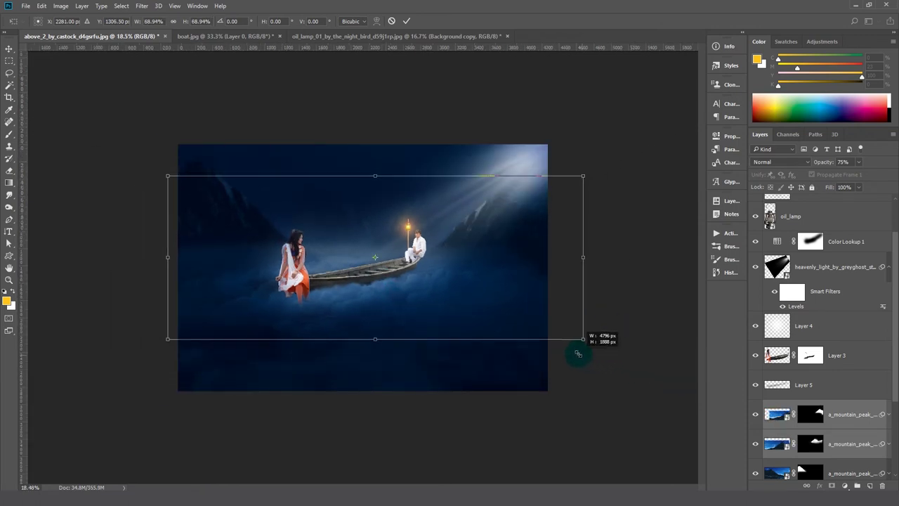
{"action": "left_click_drag", "start_coordinate": [539, 305], "coordinate": [534, 300]}
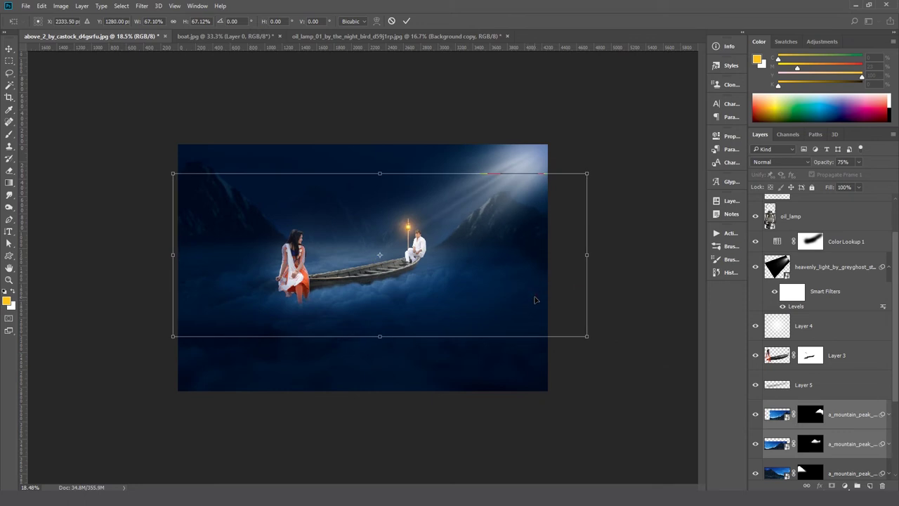
{"action": "key", "text": "Return"}
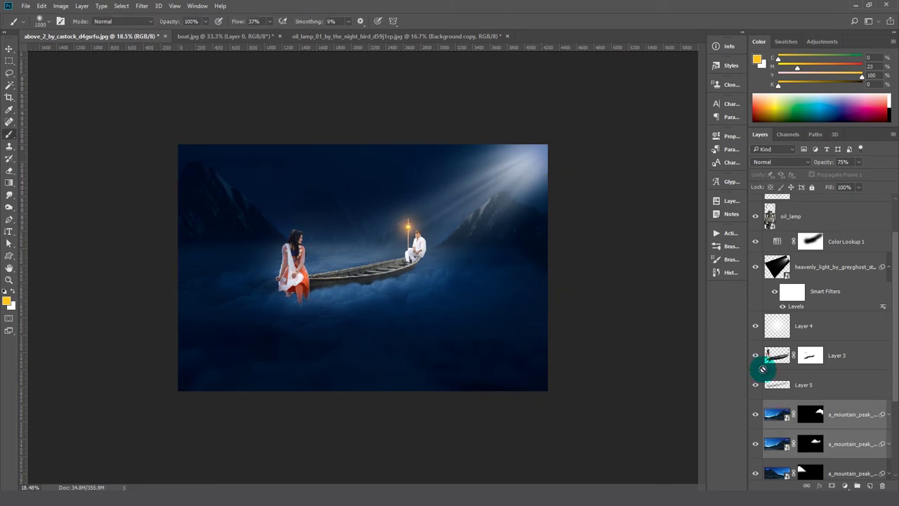
Step: Reset colours to black on the mountain mask, then set mountain peak copy 2 to 20% opacity
{"action": "left_click", "coordinate": [811, 415]}
{"action": "key", "text": "d"}
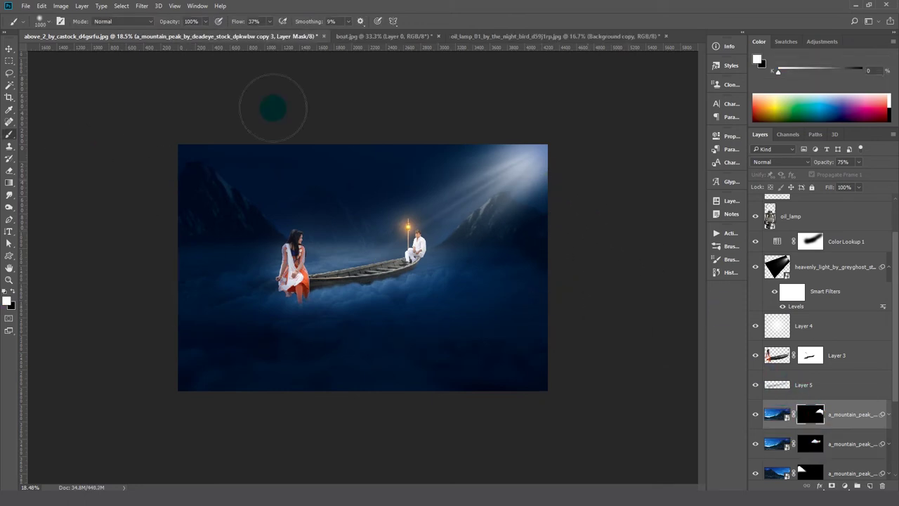
{"action": "left_click", "coordinate": [12, 297]}
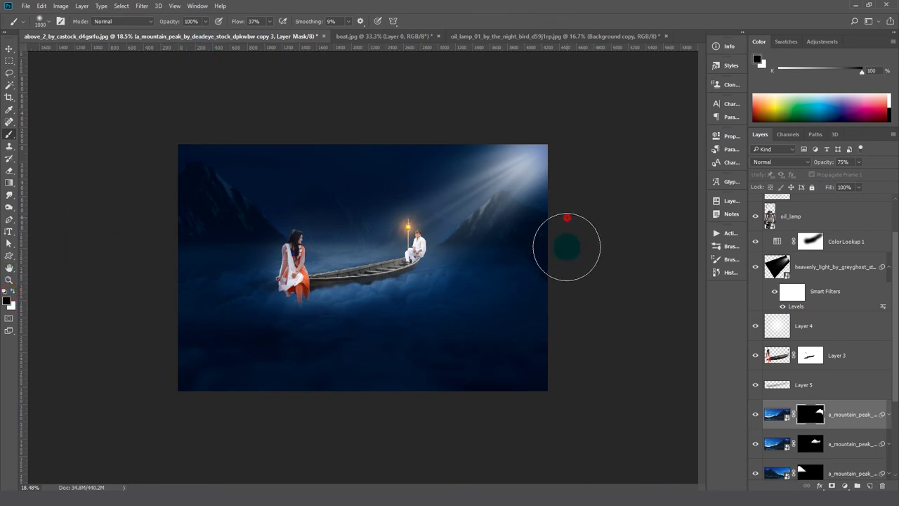
{"action": "left_click", "coordinate": [790, 442]}
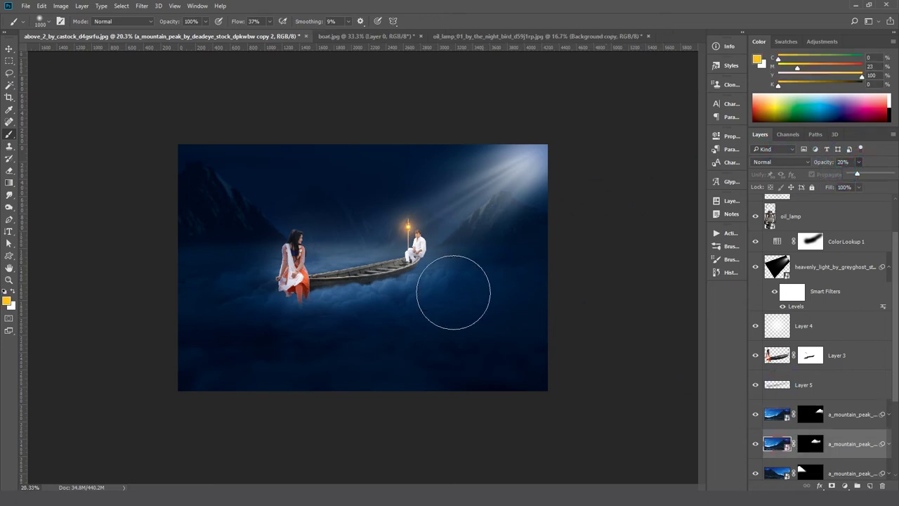
{"action": "scroll", "coordinate": [453, 292], "scroll_direction": "up", "scroll_amount": 1}
{"action": "scroll", "coordinate": [453, 295], "scroll_direction": "up", "scroll_amount": 2}
{"action": "scroll", "coordinate": [457, 307], "scroll_direction": "up", "scroll_amount": 1}
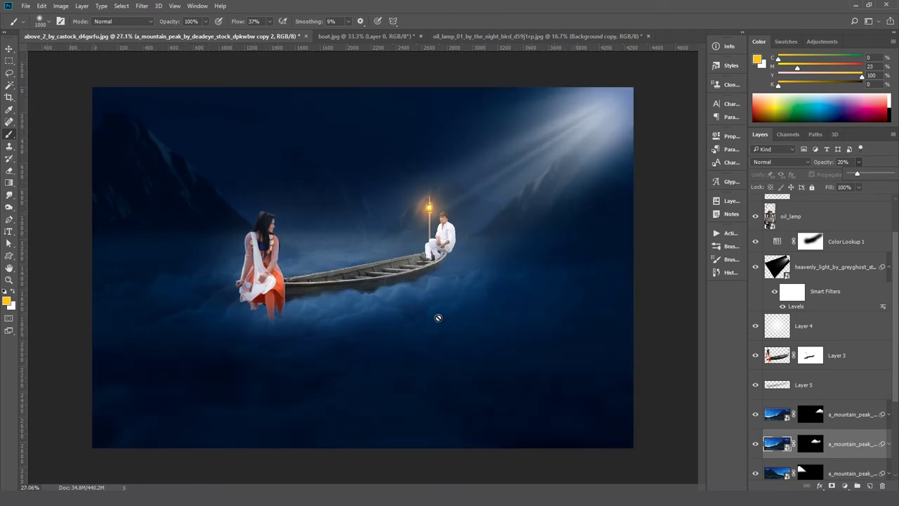
{"action": "scroll", "coordinate": [444, 308], "scroll_direction": "up", "scroll_amount": 1}
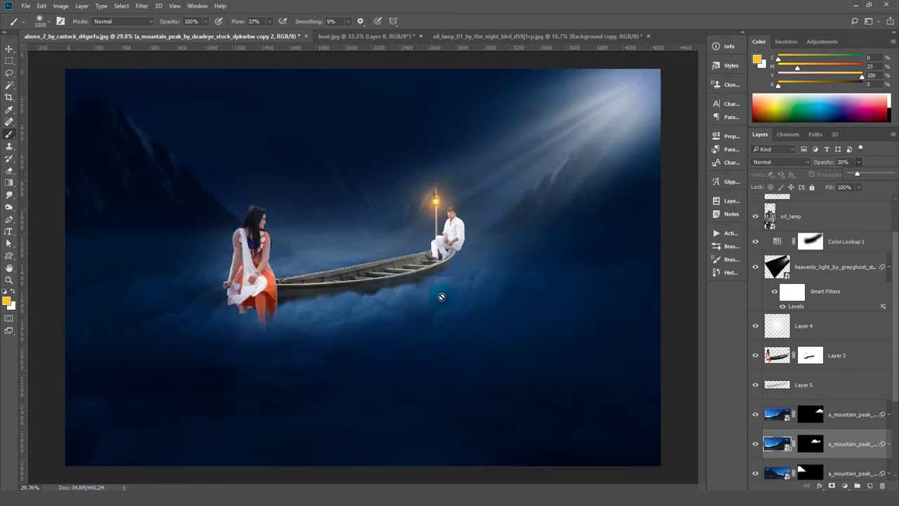
Step: Fill a new layer over the couple-and-boat selection with 50% gray and set it to Soft Light
{"action": "left_click", "coordinate": [779, 354]}
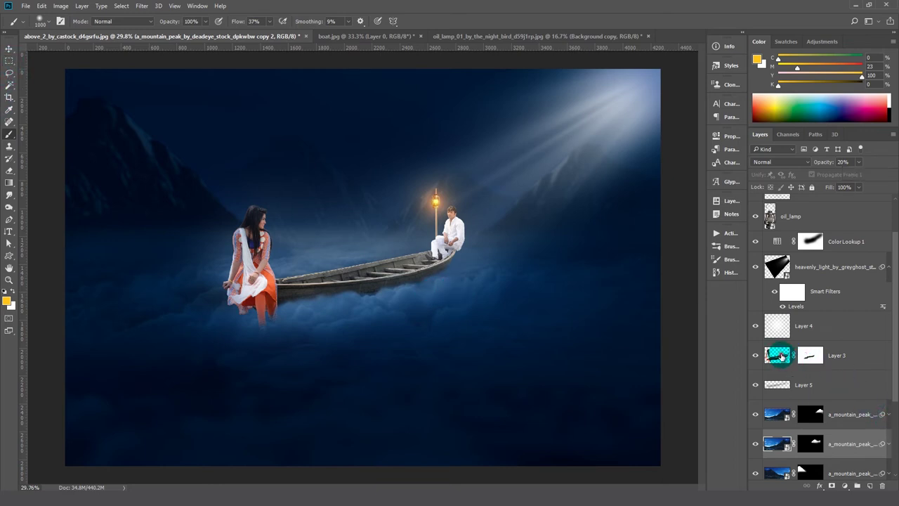
{"action": "left_click", "coordinate": [870, 486]}
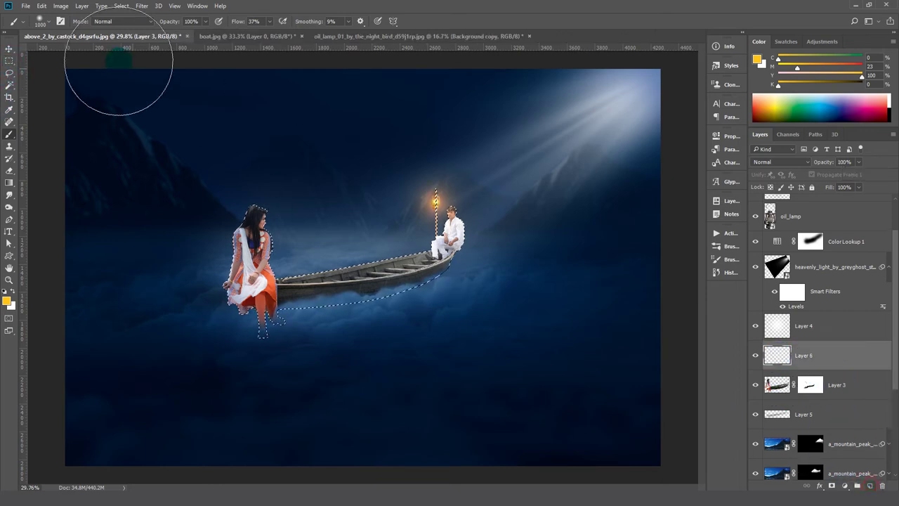
{"action": "left_click", "coordinate": [41, 6]}
{"action": "left_click", "coordinate": [47, 149]}
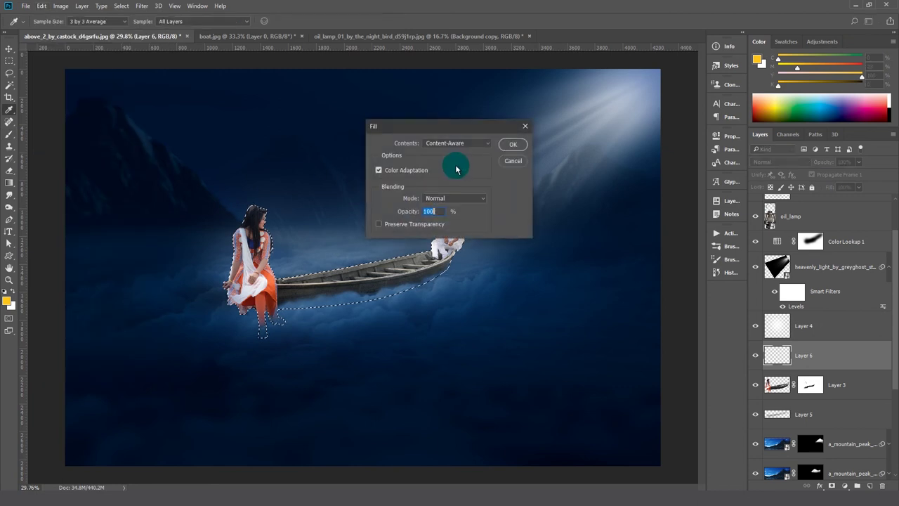
{"action": "left_click", "coordinate": [457, 144]}
{"action": "left_click", "coordinate": [435, 211]}
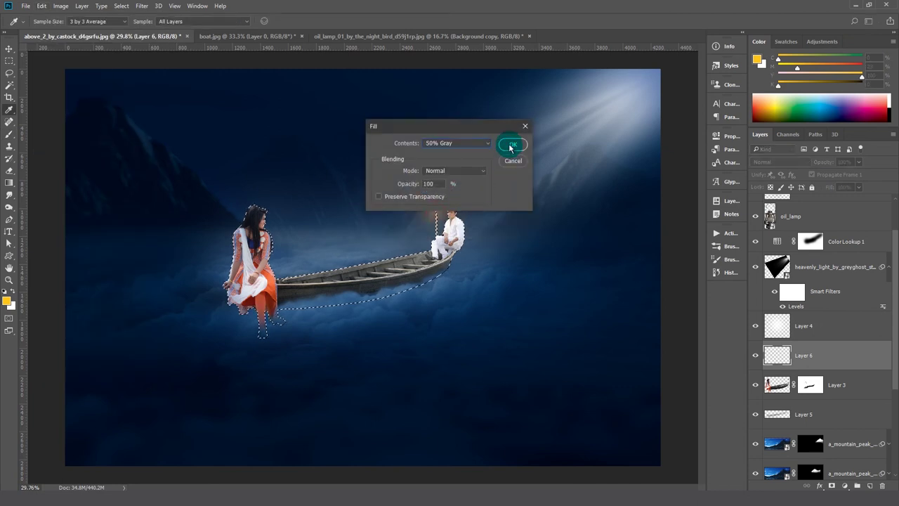
{"action": "left_click", "coordinate": [513, 144]}
{"action": "key", "text": "b"}
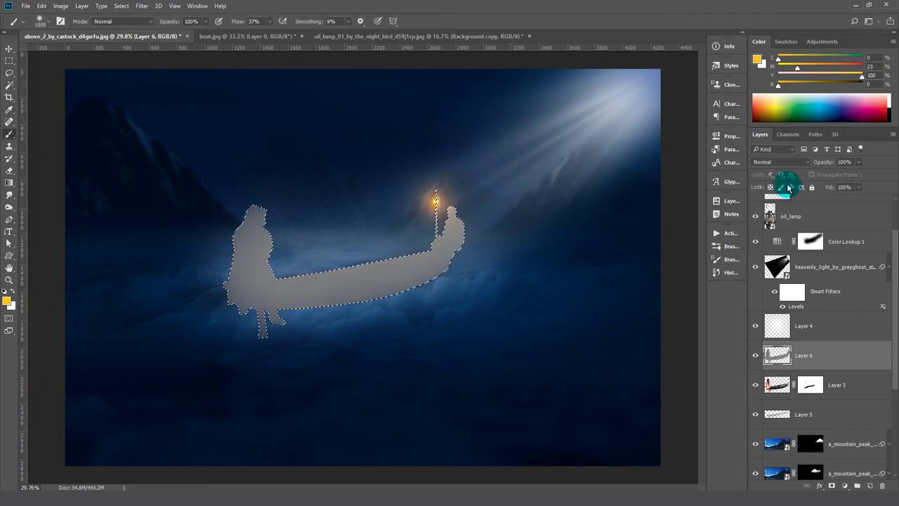
{"action": "key", "text": "ctrl+d"}
{"action": "left_click", "coordinate": [772, 161]}
{"action": "left_click", "coordinate": [763, 275]}
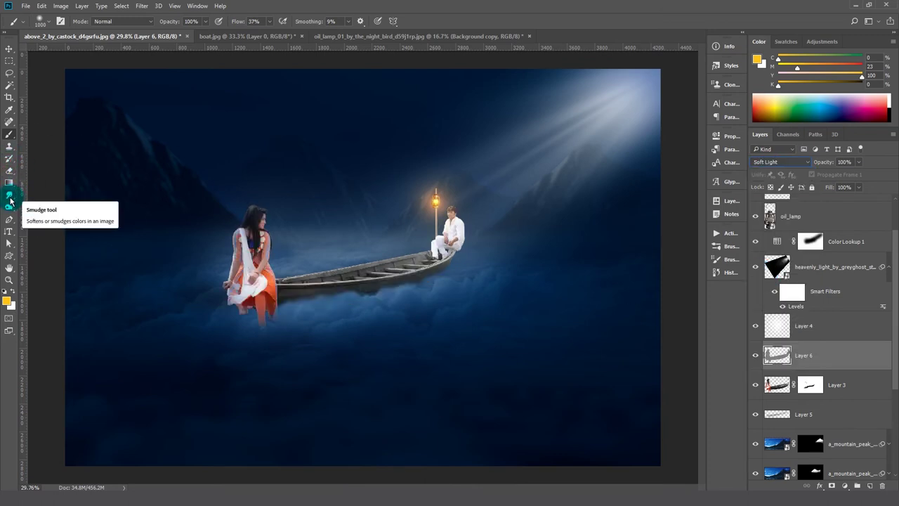
Step: Burn darker shading into the woman's hair and shoulder with a 300 px brush
{"action": "left_click", "coordinate": [9, 207]}
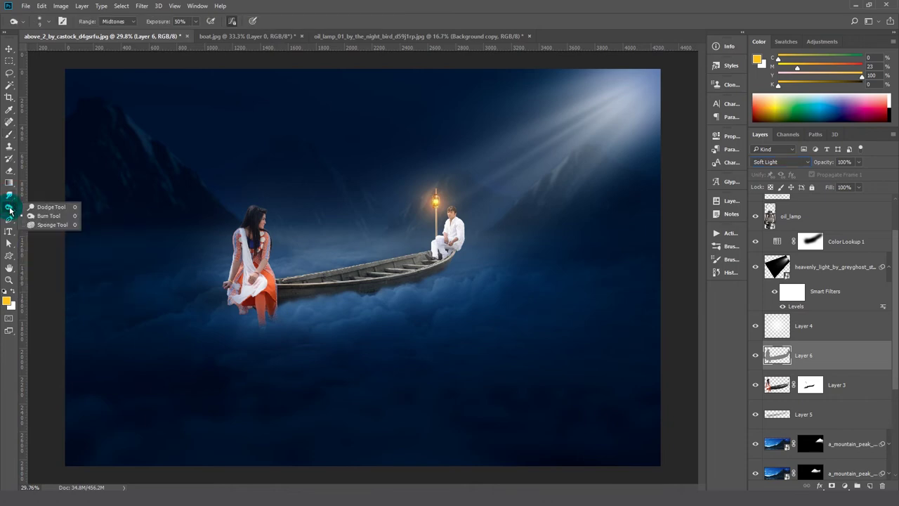
{"action": "left_click", "coordinate": [43, 220]}
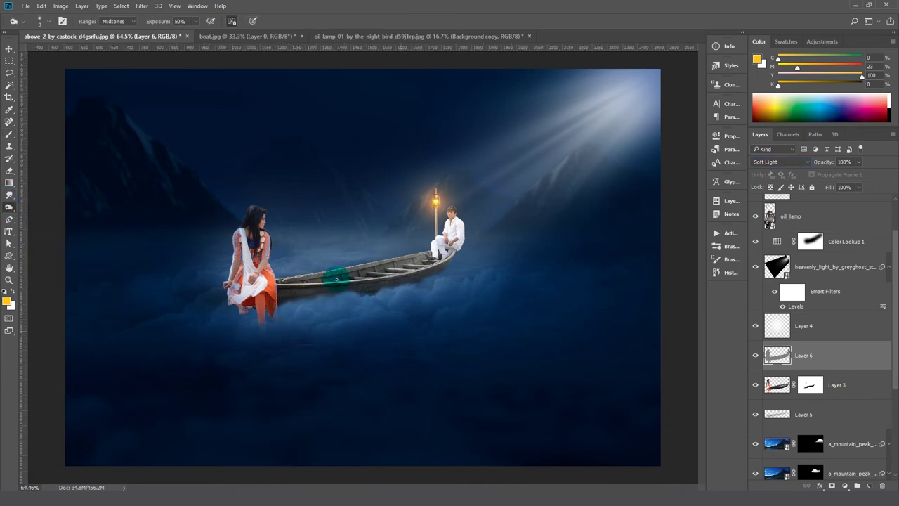
{"action": "left_click", "coordinate": [256, 245], "text": "ctrl"}
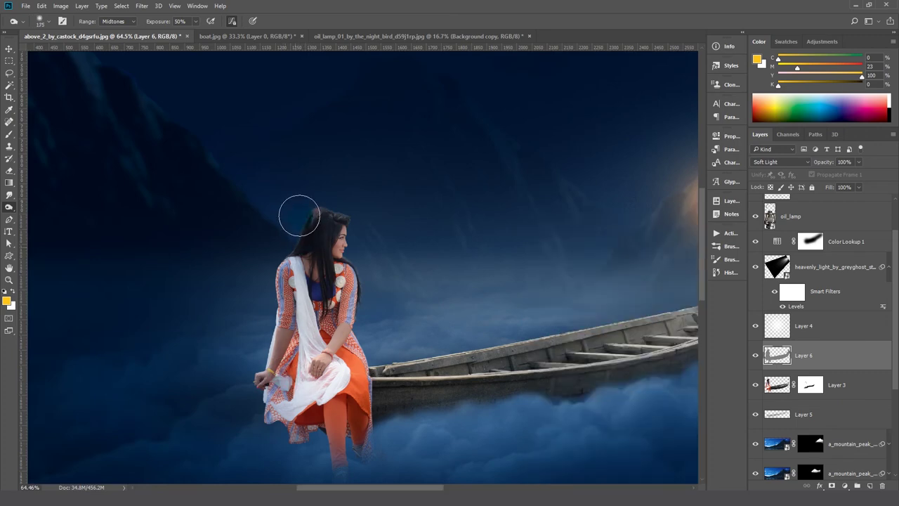
{"action": "key", "text": "bracketright"}
{"action": "key", "text": "bracketright"}
{"action": "key", "text": "bracketright"}
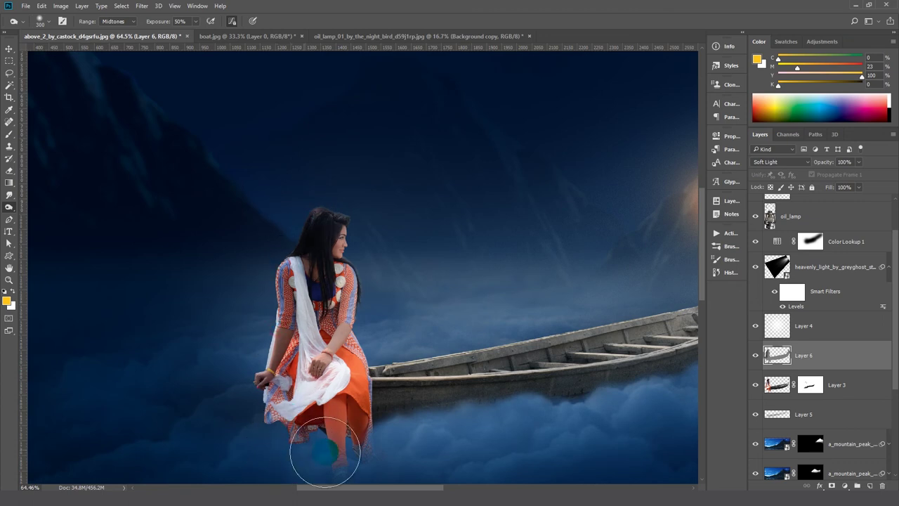
{"action": "left_click_drag", "start_coordinate": [473, 412], "coordinate": [431, 402]}
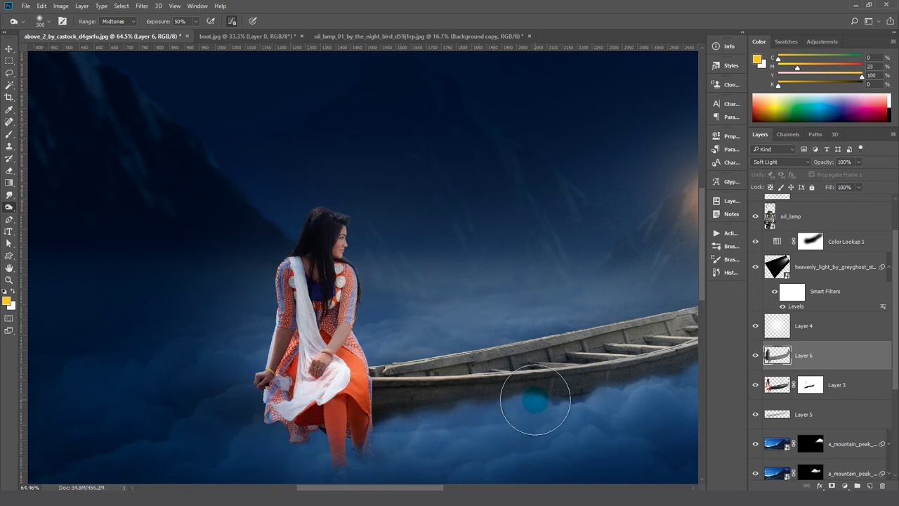
{"action": "key", "text": "x"}
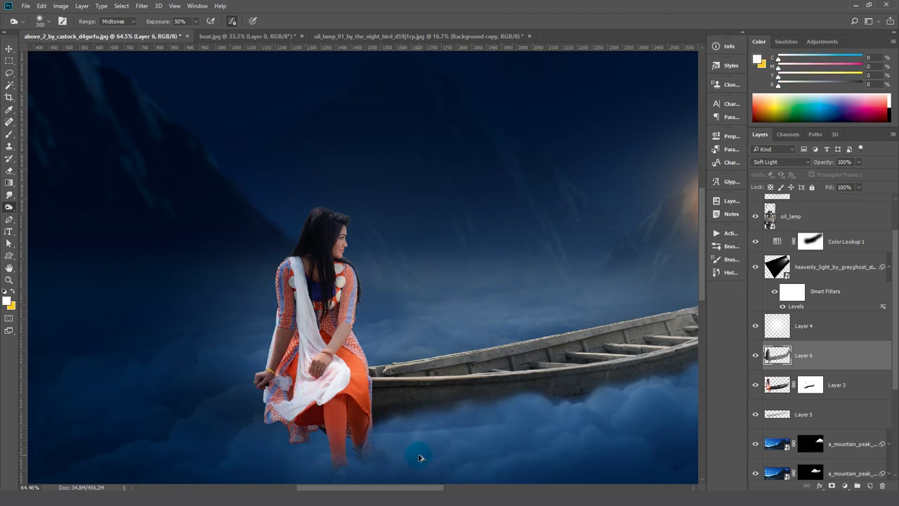
{"action": "key", "text": "ctrl+z"}
{"action": "left_click_drag", "start_coordinate": [311, 217], "coordinate": [301, 261]}
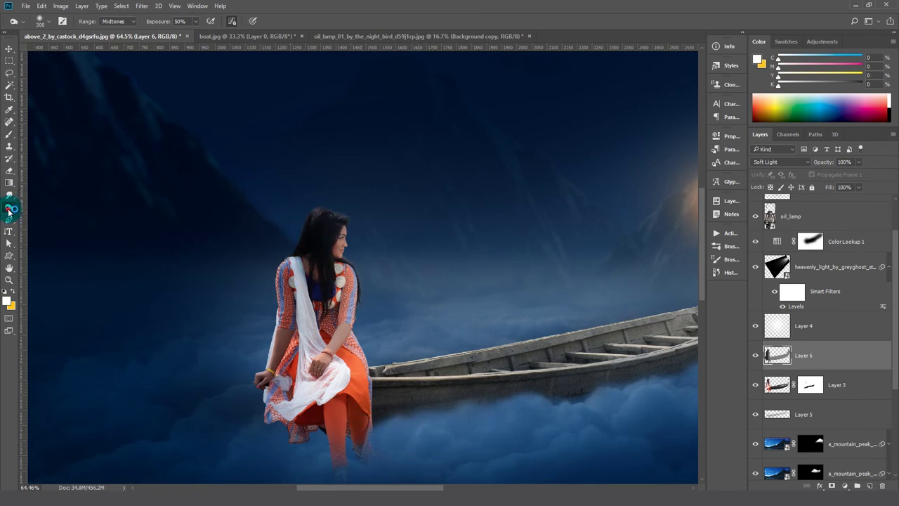
Step: Dodge the man's face lighter using white as the foreground colour
{"action": "left_click", "coordinate": [9, 208]}
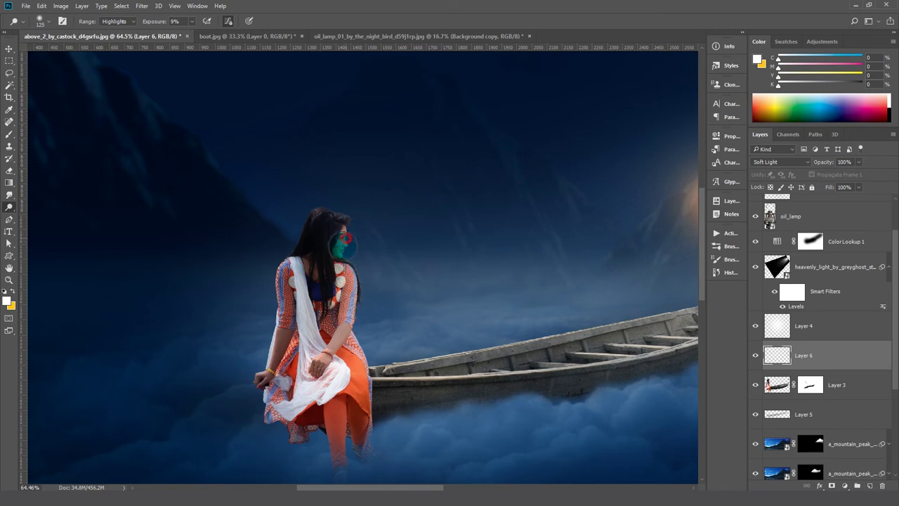
{"action": "scroll", "coordinate": [352, 256], "scroll_direction": "right", "scroll_amount": 3}
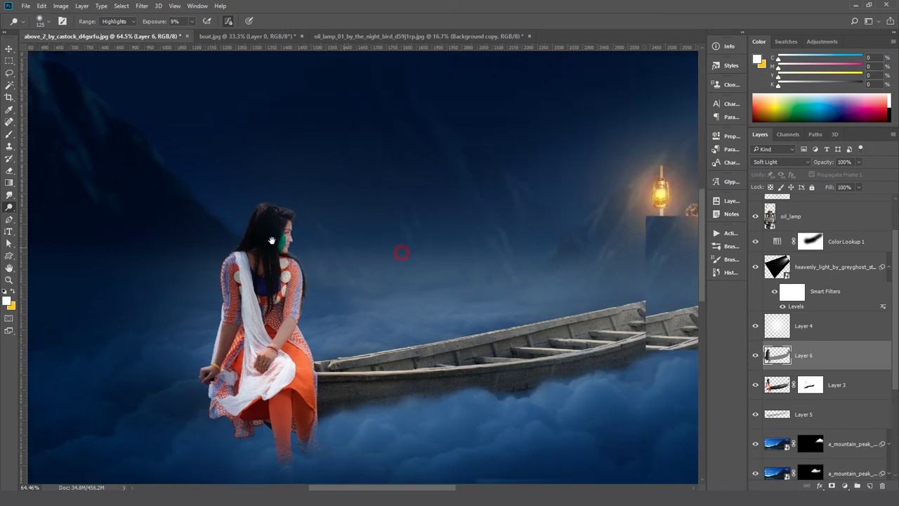
{"action": "scroll", "coordinate": [271, 241], "scroll_direction": "right", "scroll_amount": 5}
{"action": "left_click_drag", "start_coordinate": [592, 202], "coordinate": [606, 244]}
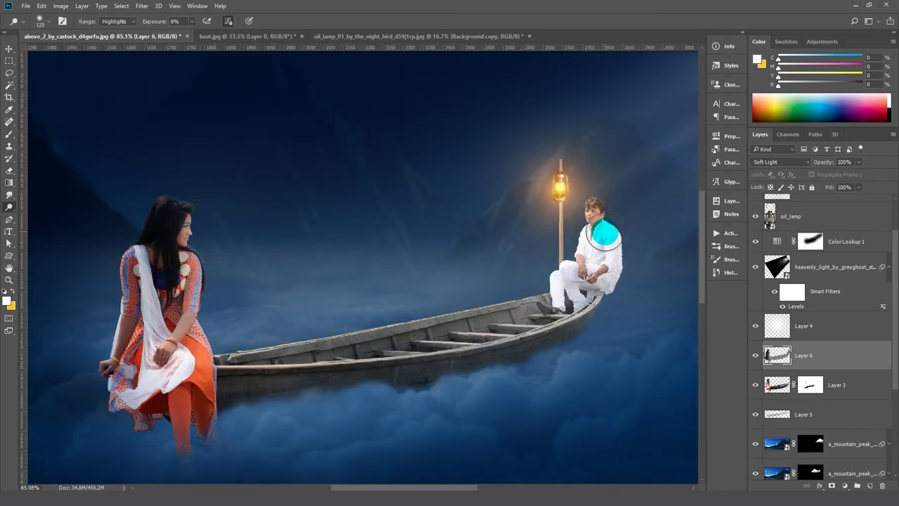
{"action": "scroll", "coordinate": [601, 234], "scroll_direction": "up", "scroll_amount": 3}
{"action": "key", "text": "x"}
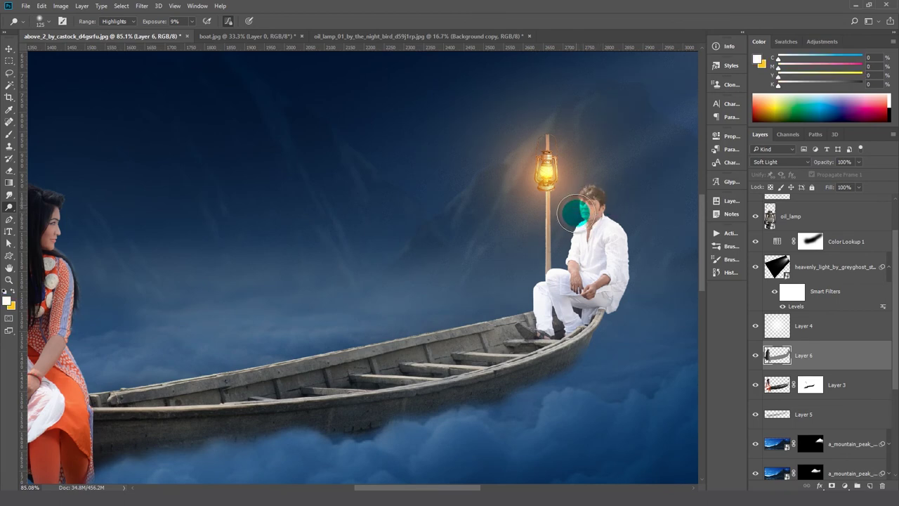
{"action": "left_click_drag", "start_coordinate": [575, 215], "coordinate": [577, 224]}
Step: Burn the midtones along the boat's hull with a 150 px brush
{"action": "left_click", "coordinate": [13, 209]}
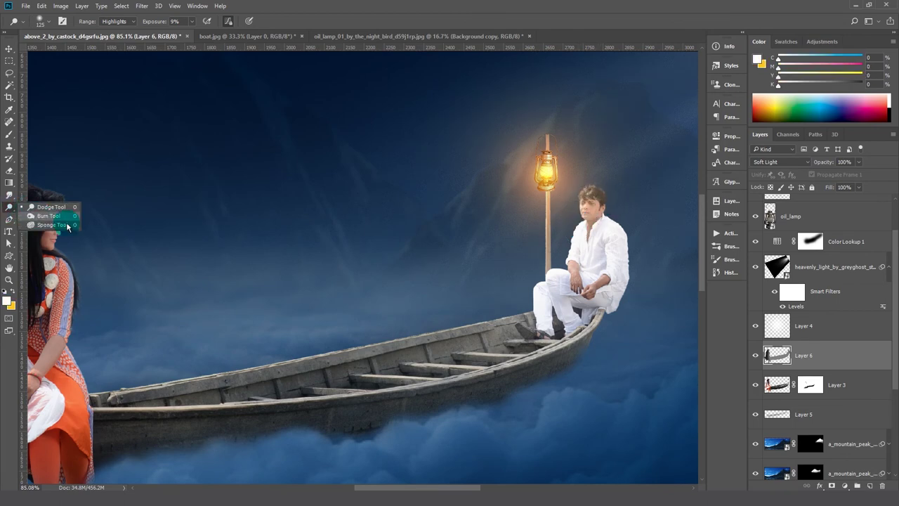
{"action": "left_click", "coordinate": [42, 218]}
{"action": "left_click", "coordinate": [630, 209]}
{"action": "key", "text": "bracketleft"}
{"action": "key", "text": "bracketleft"}
{"action": "key", "text": "bracketleft"}
{"action": "left_click", "coordinate": [613, 215]}
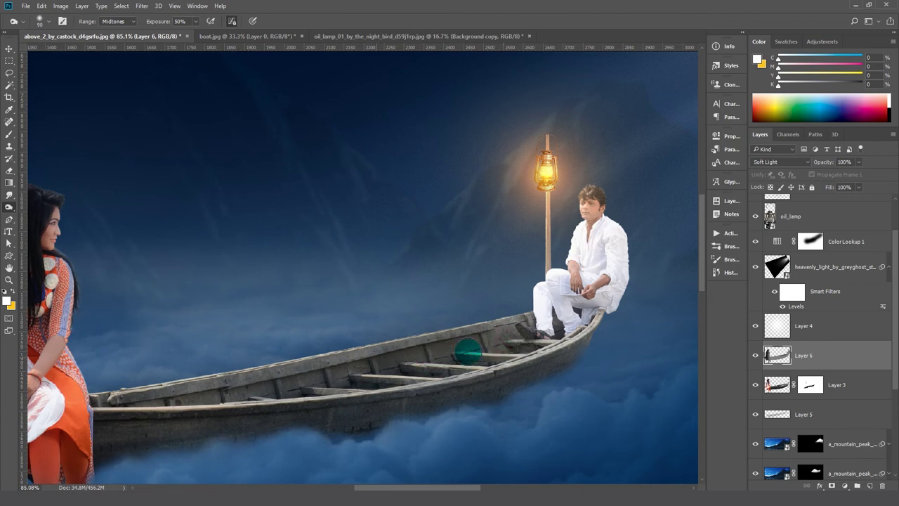
{"action": "left_click_drag", "start_coordinate": [529, 328], "coordinate": [282, 384]}
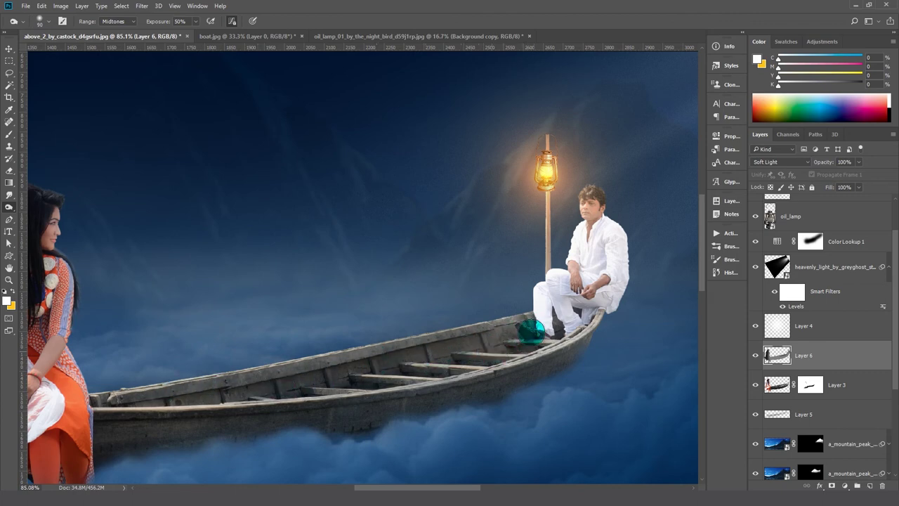
{"action": "left_click_drag", "start_coordinate": [531, 331], "coordinate": [419, 360]}
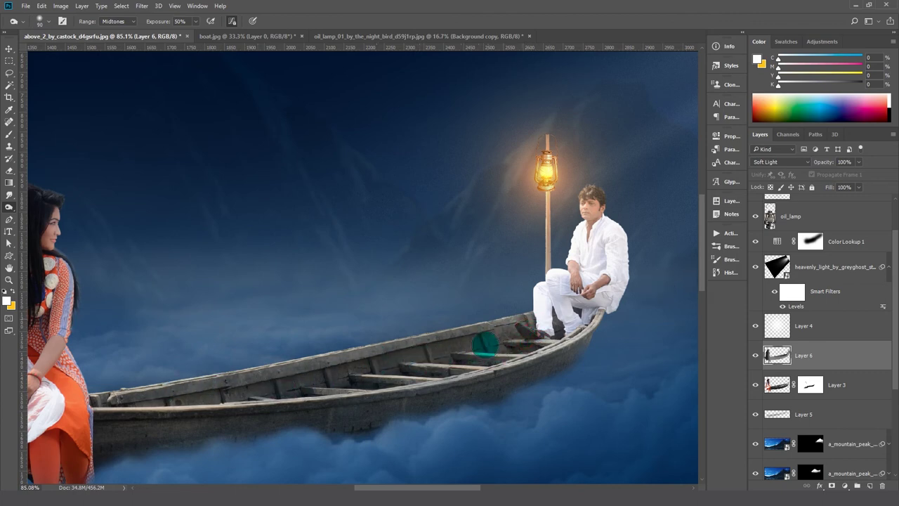
{"action": "left_click_drag", "start_coordinate": [490, 358], "coordinate": [350, 387]}
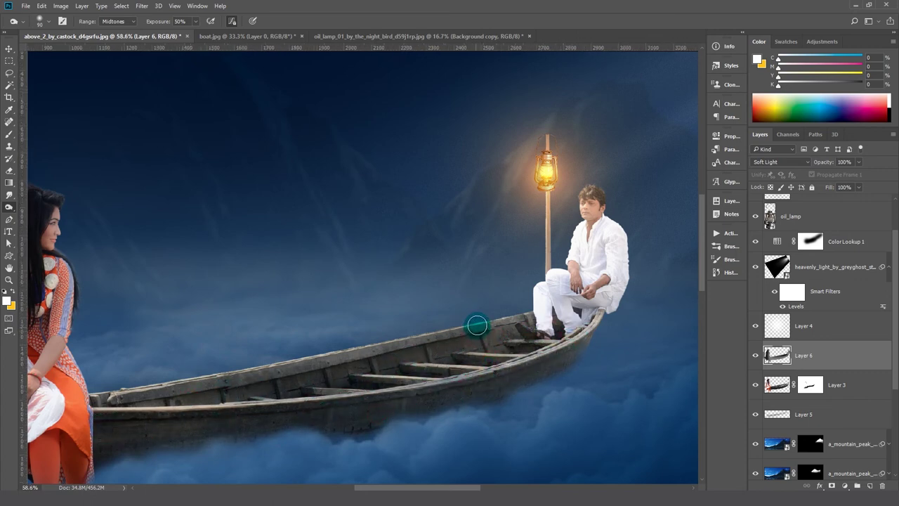
{"action": "key", "text": "ctrl+0"}
Step: Open bird.png and drag it into the above_2 composite
{"action": "left_click", "coordinate": [25, 5]}
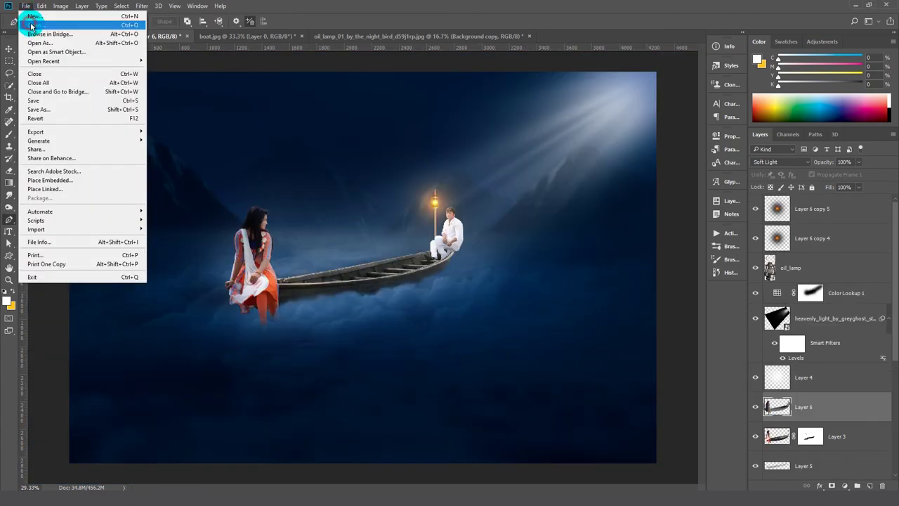
{"action": "left_click", "coordinate": [35, 25]}
{"action": "left_click", "coordinate": [698, 413]}
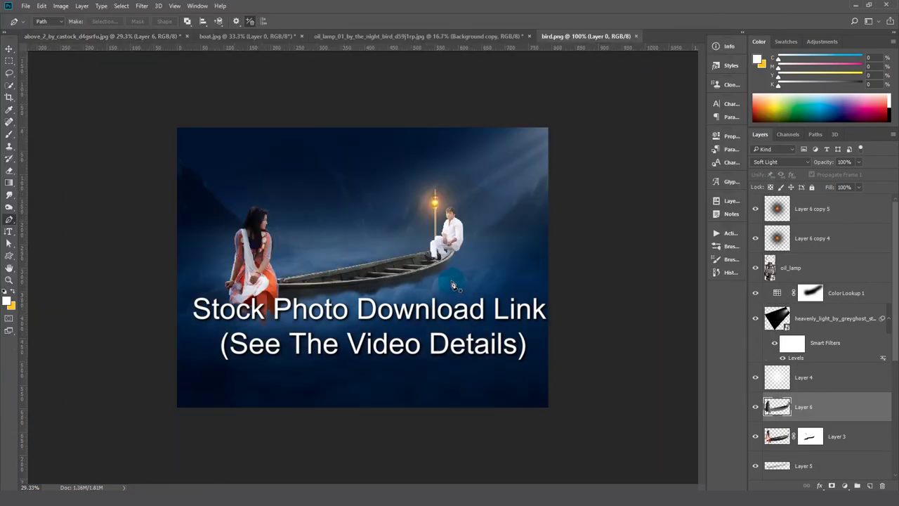
{"action": "left_click", "coordinate": [8, 47]}
{"action": "mouse_move", "coordinate": [375, 201]}
{"action": "left_mouse_down"}
{"action": "mouse_move", "coordinate": [234, 80]}
{"action": "mouse_move", "coordinate": [385, 249]}
{"action": "left_mouse_up"}
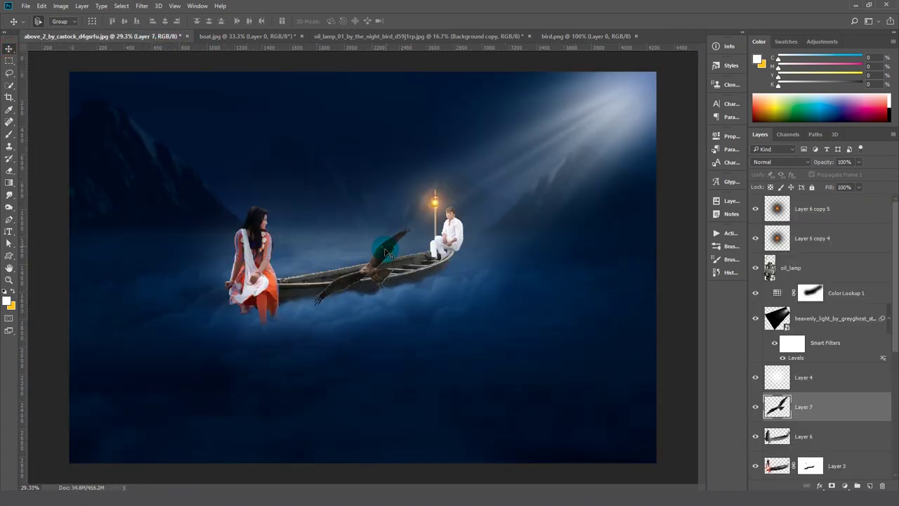
Step: Move the bird layer to the top of the stack and place it above the boat
{"action": "left_click", "coordinate": [803, 318]}
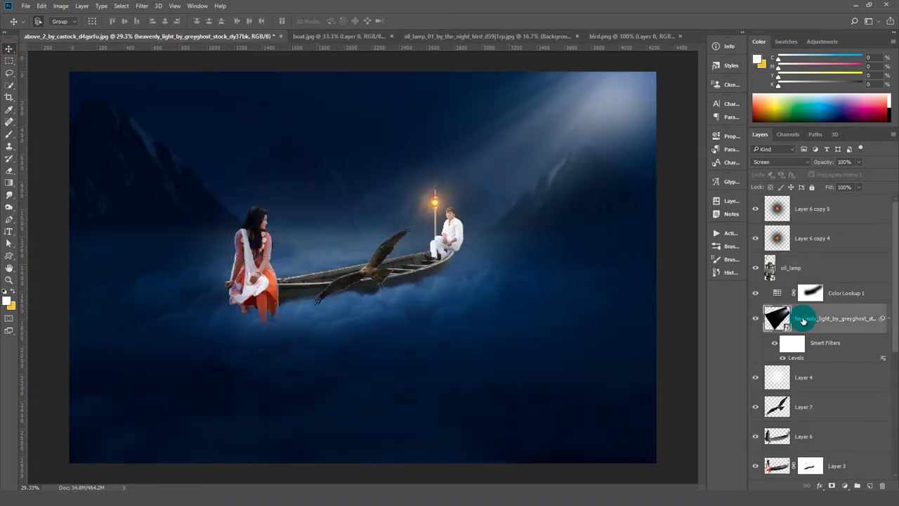
{"action": "left_click_drag", "start_coordinate": [803, 408], "coordinate": [808, 203]}
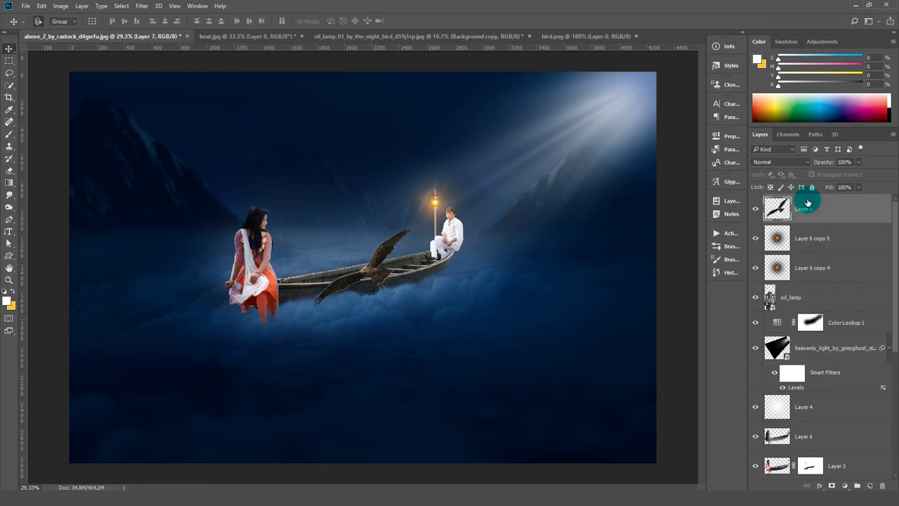
{"action": "left_click_drag", "start_coordinate": [370, 273], "coordinate": [334, 199]}
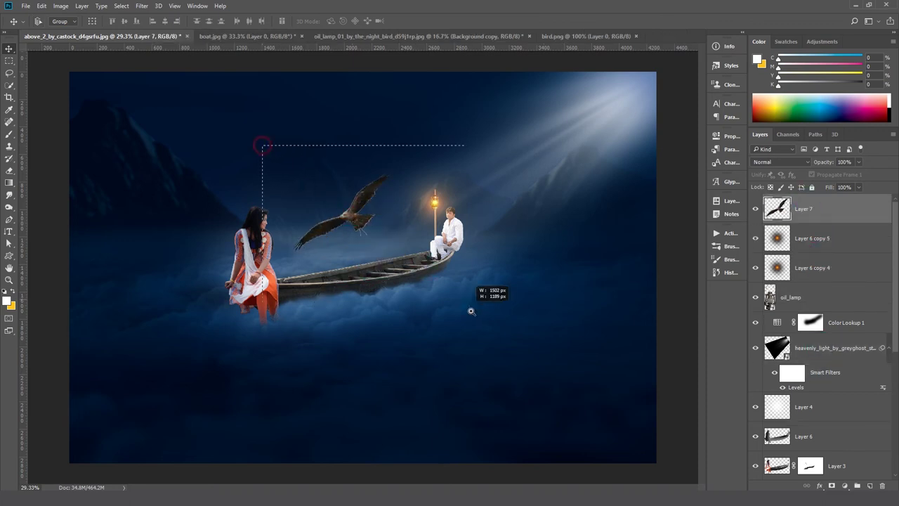
{"action": "left_click_drag", "start_coordinate": [262, 145], "coordinate": [470, 311]}
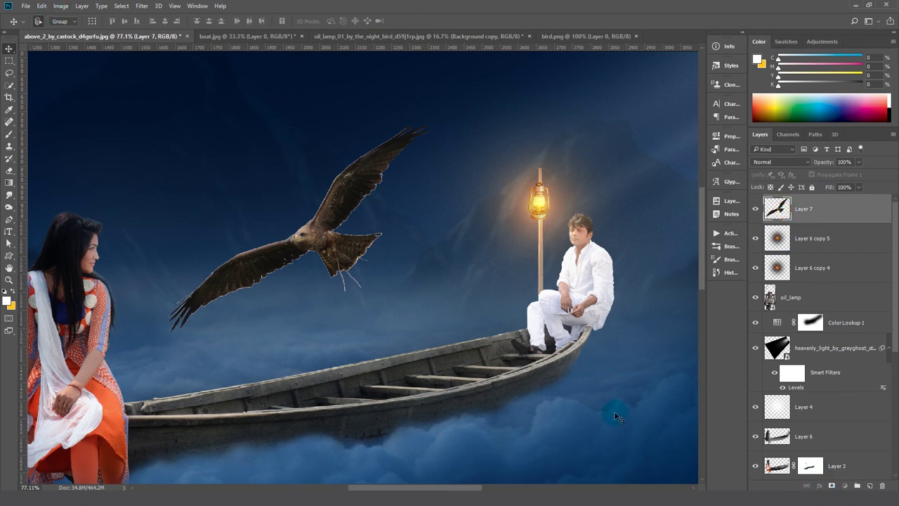
{"action": "left_click_drag", "start_coordinate": [363, 279], "coordinate": [785, 236]}
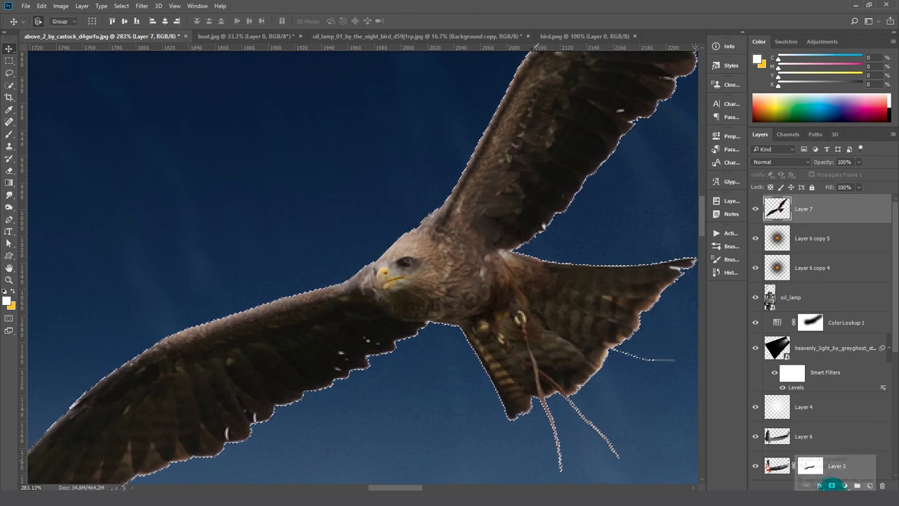
Step: Mask the bird layer to its selection and defringe its edges
{"action": "left_click", "coordinate": [831, 485]}
{"action": "left_click", "coordinate": [82, 6]}
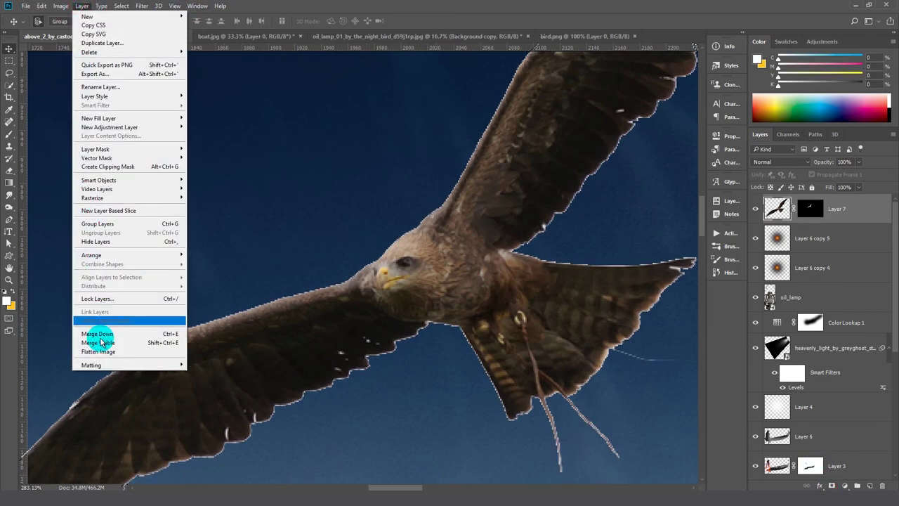
{"action": "left_click", "coordinate": [223, 370]}
{"action": "left_click", "coordinate": [483, 170]}
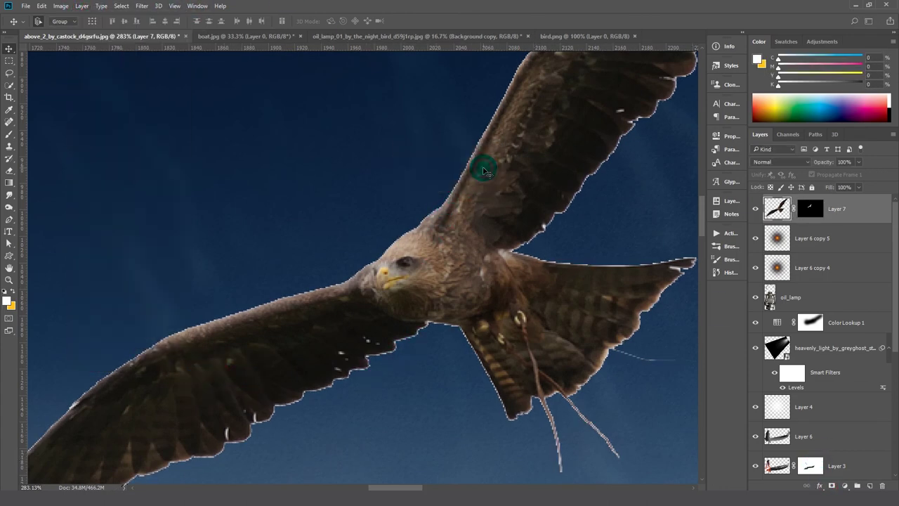
{"action": "scroll", "coordinate": [452, 202], "scroll_direction": "down", "scroll_amount": 3}
{"action": "scroll", "coordinate": [450, 222], "scroll_direction": "down", "scroll_amount": 3}
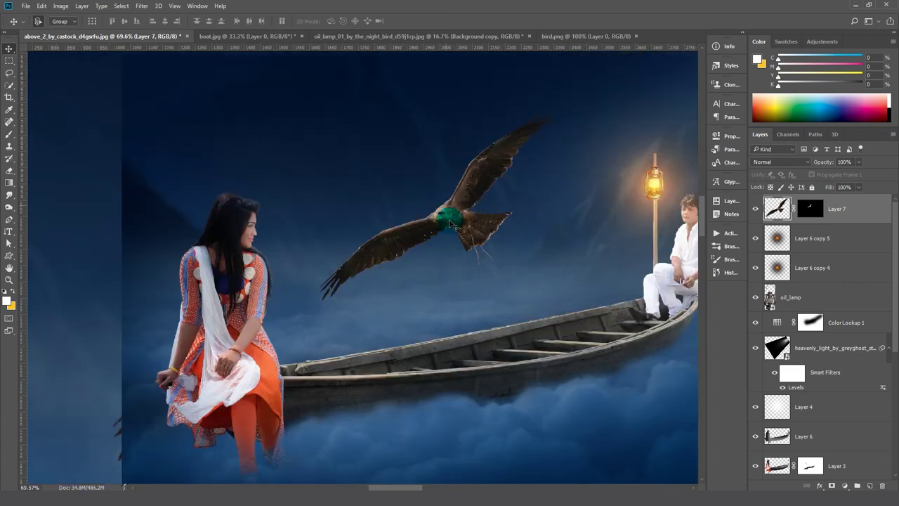
{"action": "scroll", "coordinate": [450, 223], "scroll_direction": "down", "scroll_amount": 2}
Step: Cool the bird with Color Balance (cyan −33, blue +18) and shrink it to ~66% beside the lamp
{"action": "key", "text": "ctrl+b"}
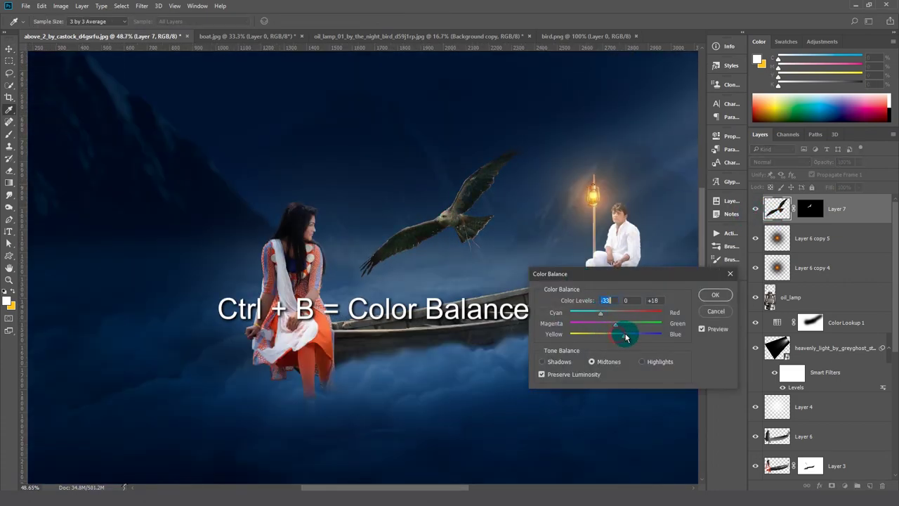
{"action": "left_click", "coordinate": [715, 295]}
{"action": "scroll", "coordinate": [524, 225], "scroll_direction": "down", "scroll_amount": 2}
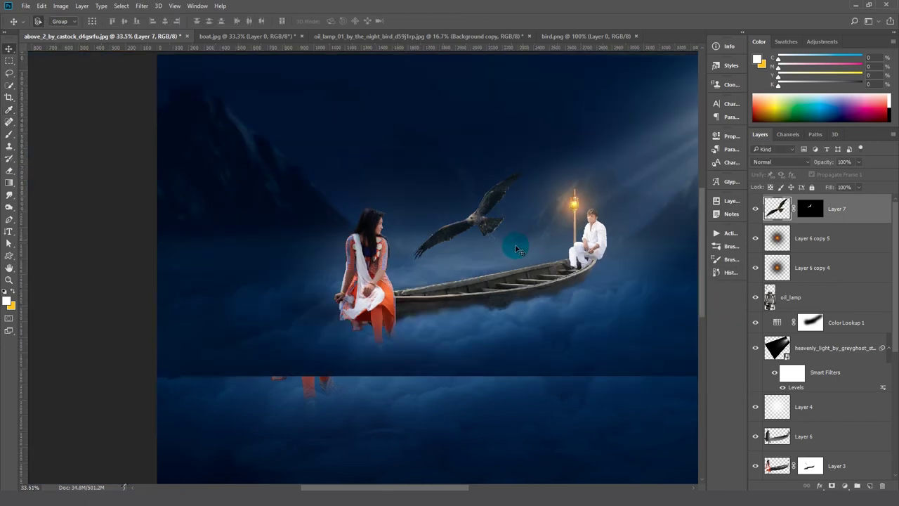
{"action": "key", "text": "ctrl+t"}
{"action": "left_click_drag", "start_coordinate": [270, 261], "coordinate": [311, 211]}
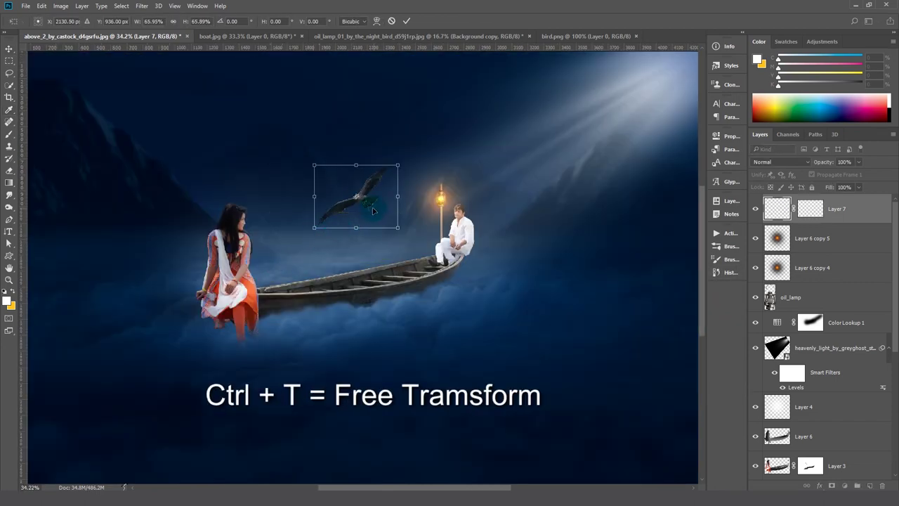
{"action": "left_click_drag", "start_coordinate": [370, 208], "coordinate": [420, 201]}
{"action": "key", "text": "Return"}
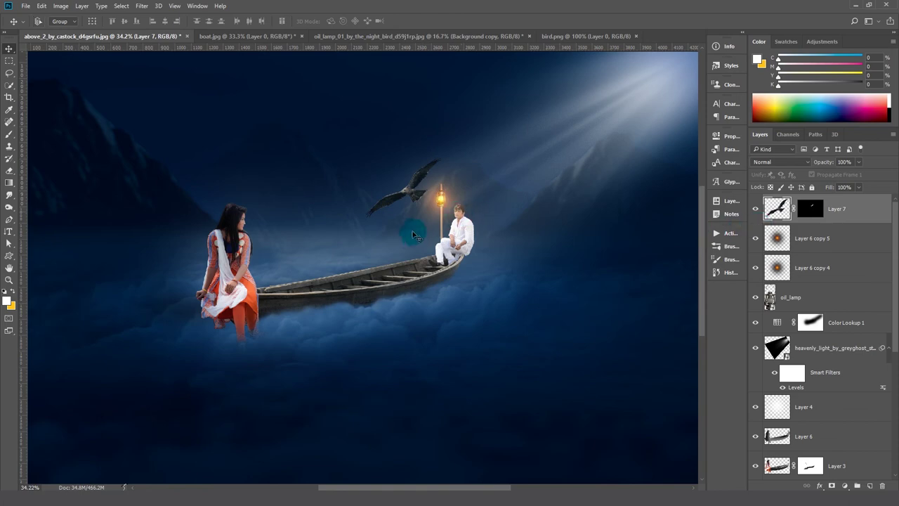
Step: Give the bird a 46% opacity drop shadow cast onto the clouds below it
{"action": "right_click", "coordinate": [858, 209]}
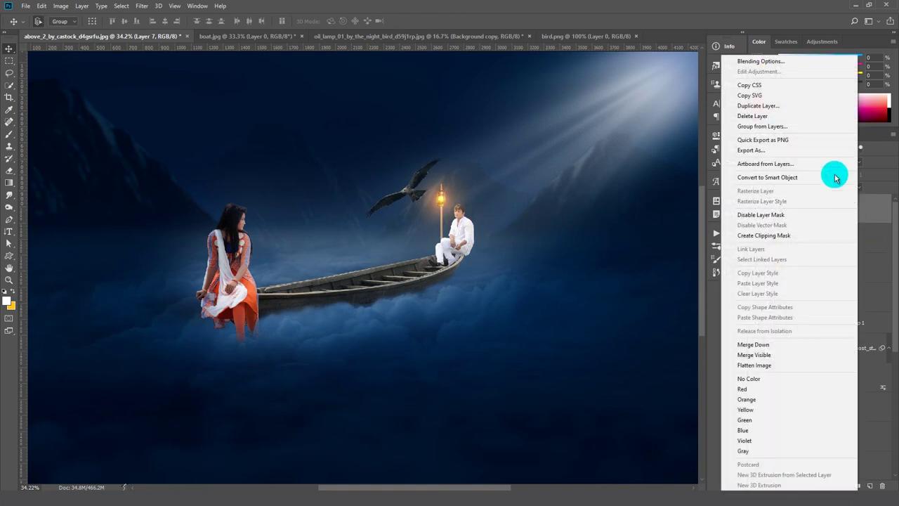
{"action": "left_click", "coordinate": [746, 58]}
{"action": "left_click_drag", "start_coordinate": [331, 90], "coordinate": [565, 87]}
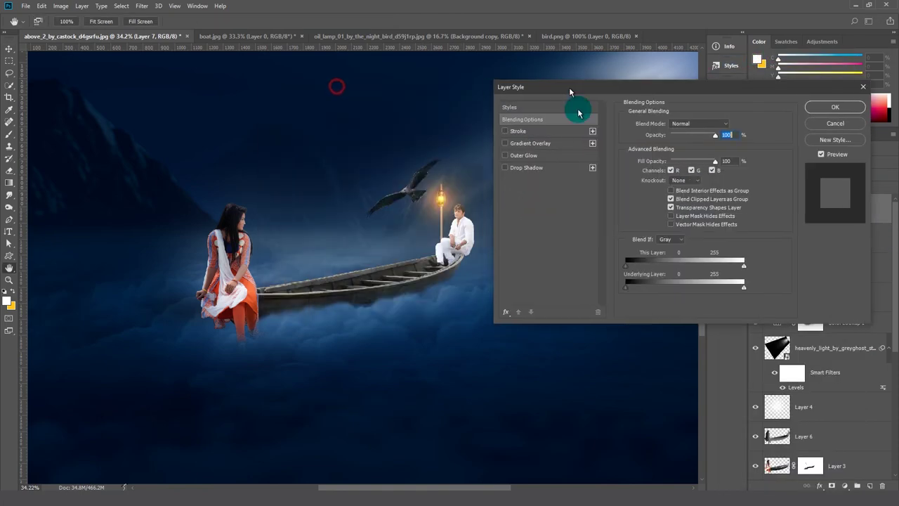
{"action": "left_click", "coordinate": [505, 167]}
{"action": "left_click_drag", "start_coordinate": [395, 235], "coordinate": [375, 248]}
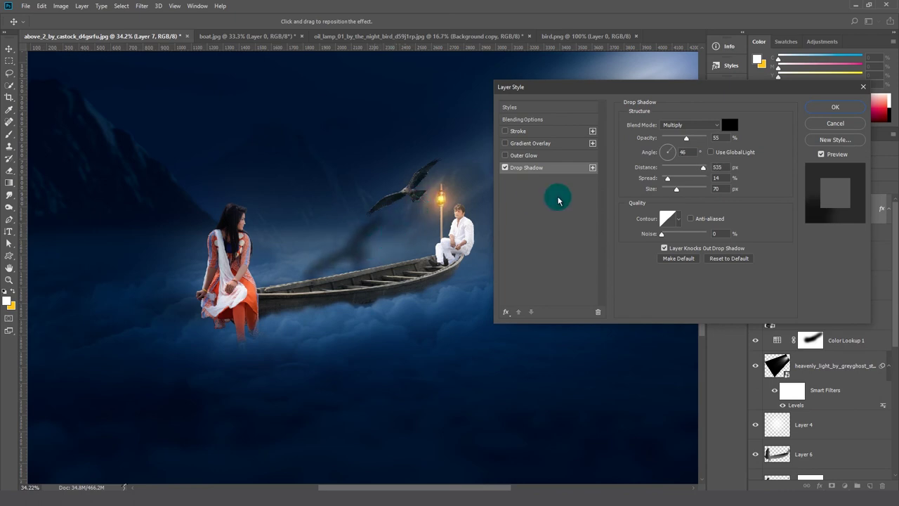
{"action": "left_click_drag", "start_coordinate": [672, 153], "coordinate": [676, 149]}
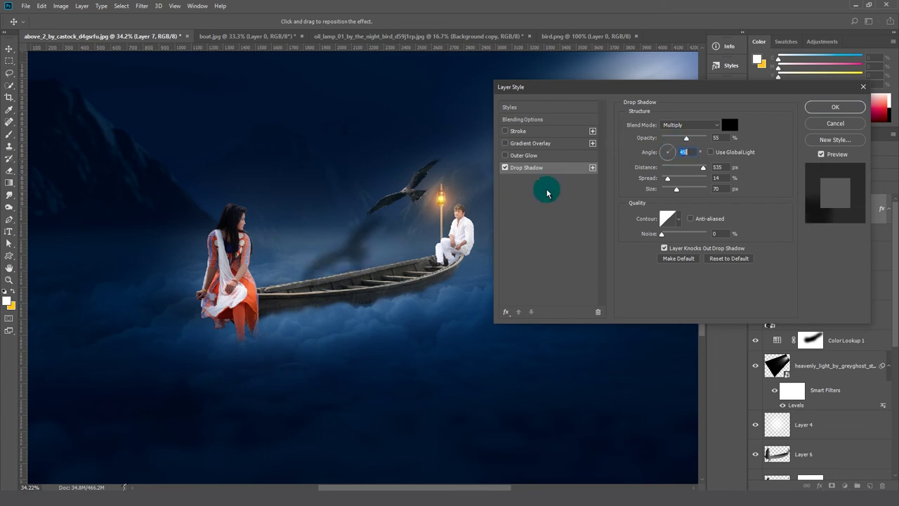
{"action": "left_click_drag", "start_coordinate": [412, 236], "coordinate": [411, 237]}
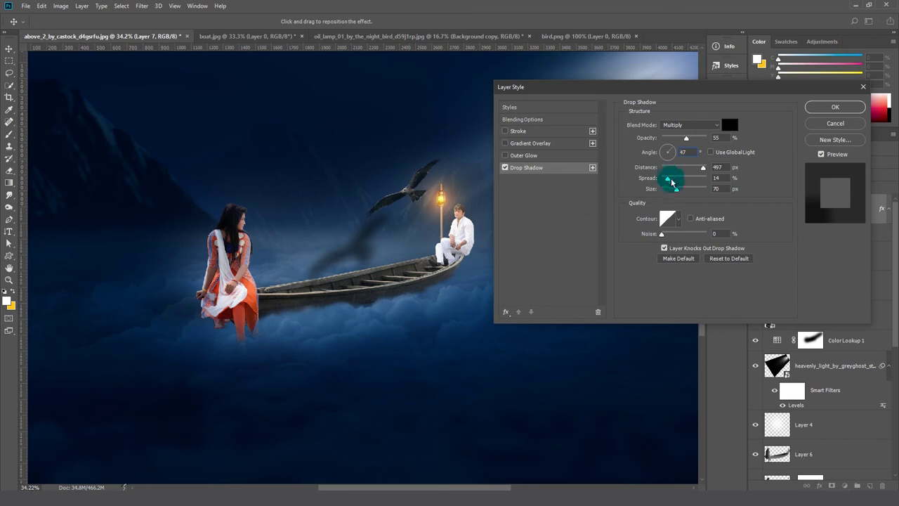
{"action": "left_click_drag", "start_coordinate": [686, 138], "coordinate": [681, 138]}
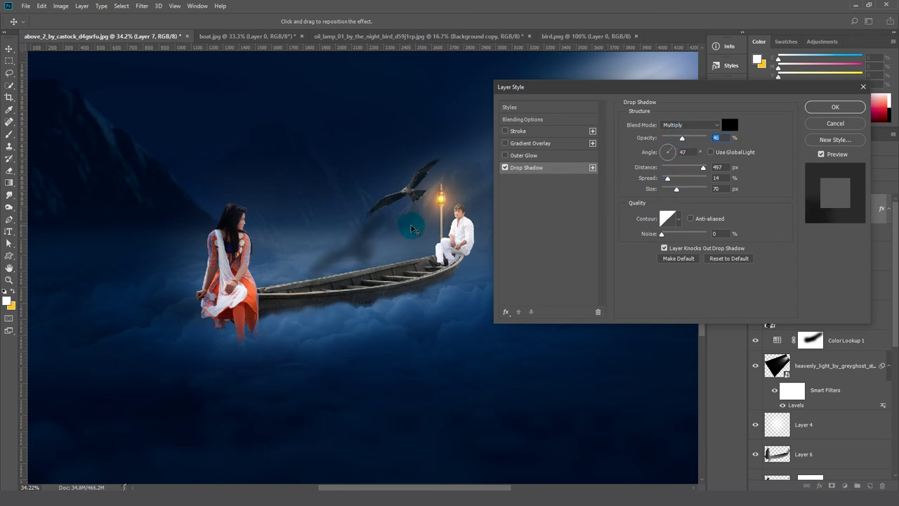
{"action": "left_click_drag", "start_coordinate": [412, 225], "coordinate": [394, 233]}
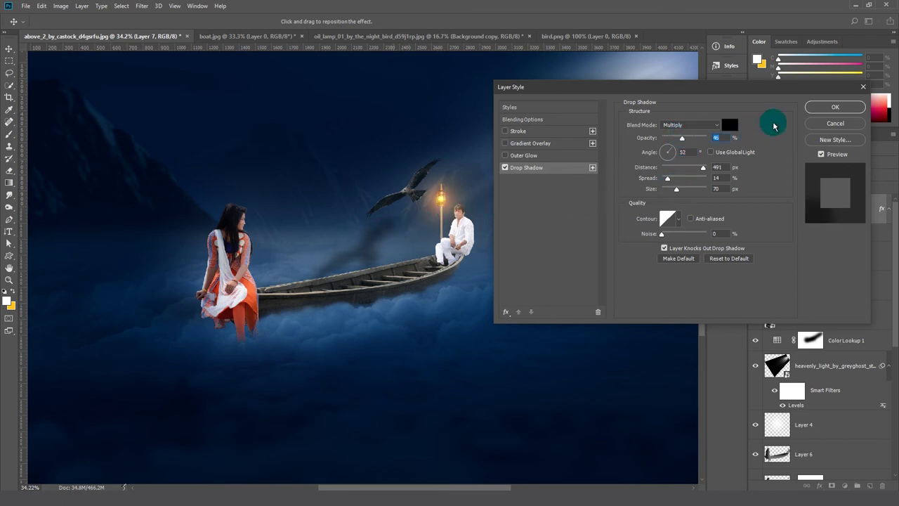
{"action": "left_click", "coordinate": [821, 107]}
Step: Rotate the bird about 10 degrees and lighten its shadow to 35% opacity
{"action": "key", "text": "ctrl+t"}
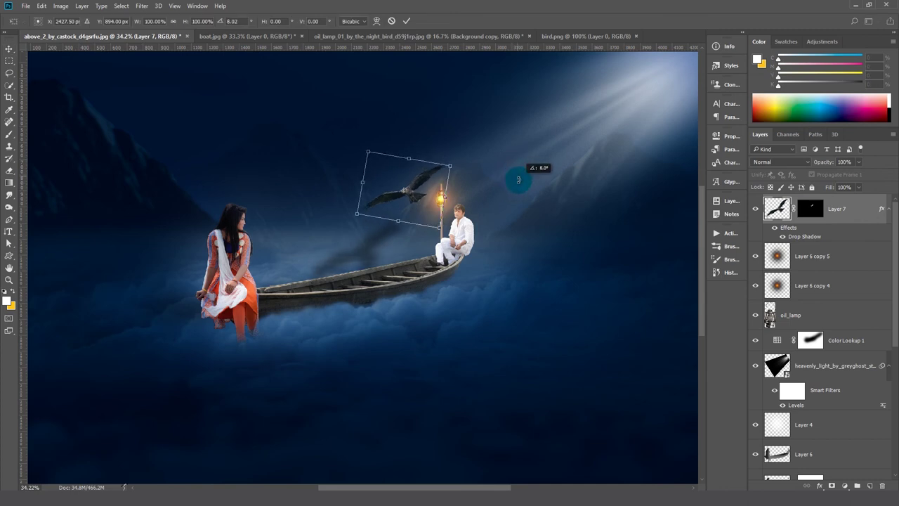
{"action": "left_click_drag", "start_coordinate": [517, 168], "coordinate": [515, 188]}
{"action": "mouse_move", "coordinate": [413, 193]}
{"action": "left_mouse_down"}
{"action": "mouse_move", "coordinate": [391, 197]}
{"action": "mouse_move", "coordinate": [408, 189]}
{"action": "left_mouse_up"}
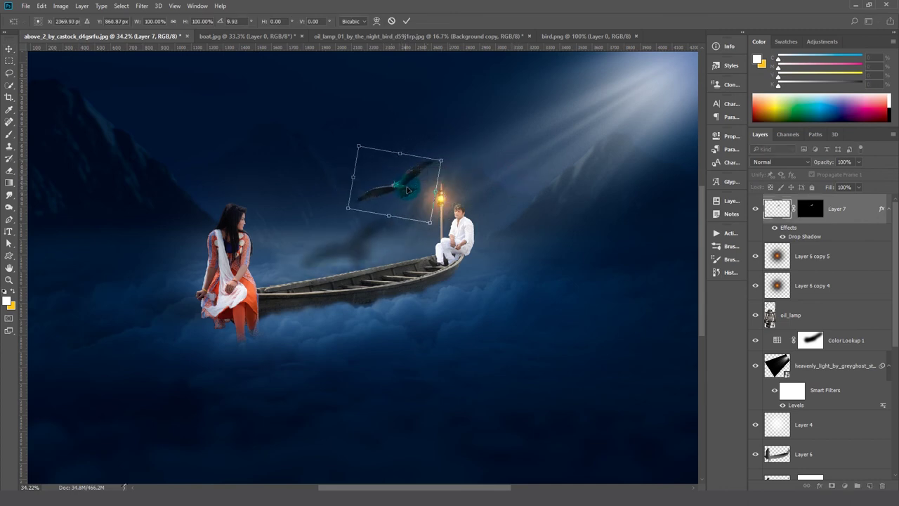
{"action": "key", "text": "Return"}
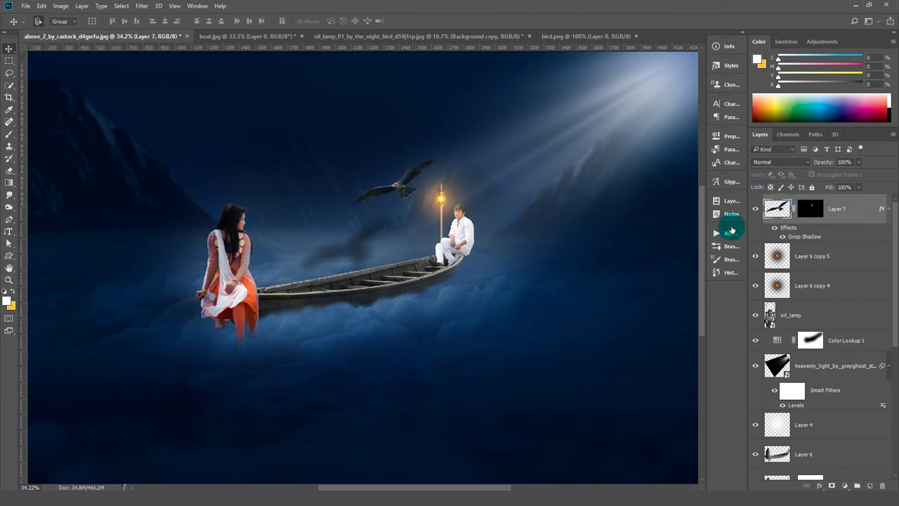
{"action": "double_click", "coordinate": [857, 208]}
{"action": "left_click", "coordinate": [526, 167]}
{"action": "left_click_drag", "start_coordinate": [693, 140], "coordinate": [678, 140]}
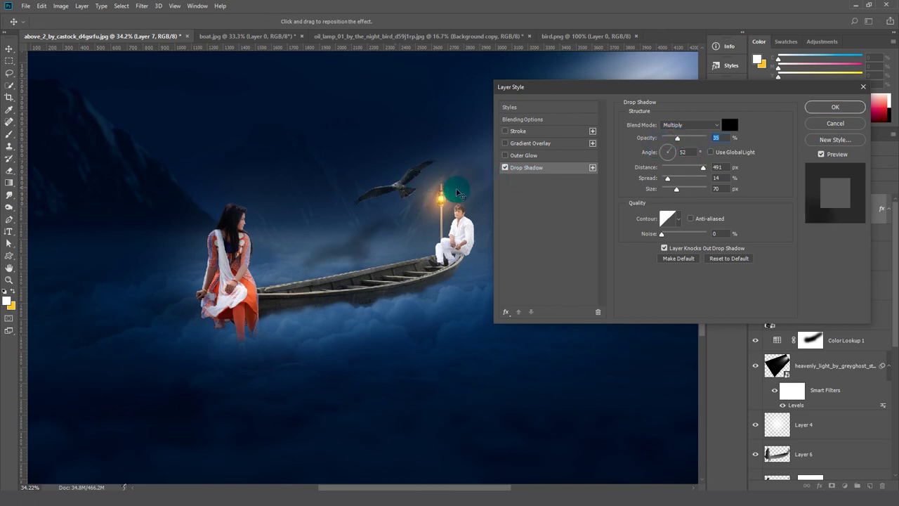
{"action": "left_click", "coordinate": [812, 116]}
Step: Move the bird layer below Layer 6 copy 4 and fine-tune its position
{"action": "left_click_drag", "start_coordinate": [416, 181], "coordinate": [429, 170]}
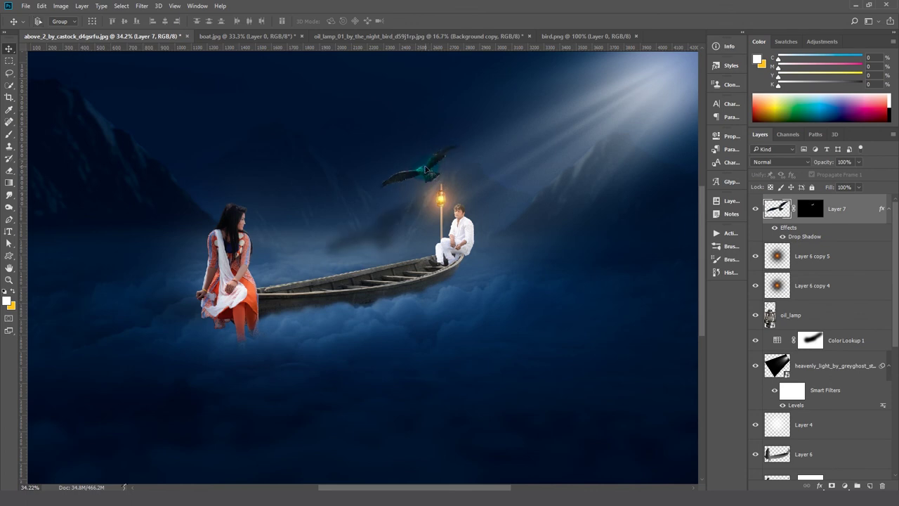
{"action": "key", "text": "ctrl+bracketleft"}
{"action": "key", "text": "ctrl+bracketleft"}
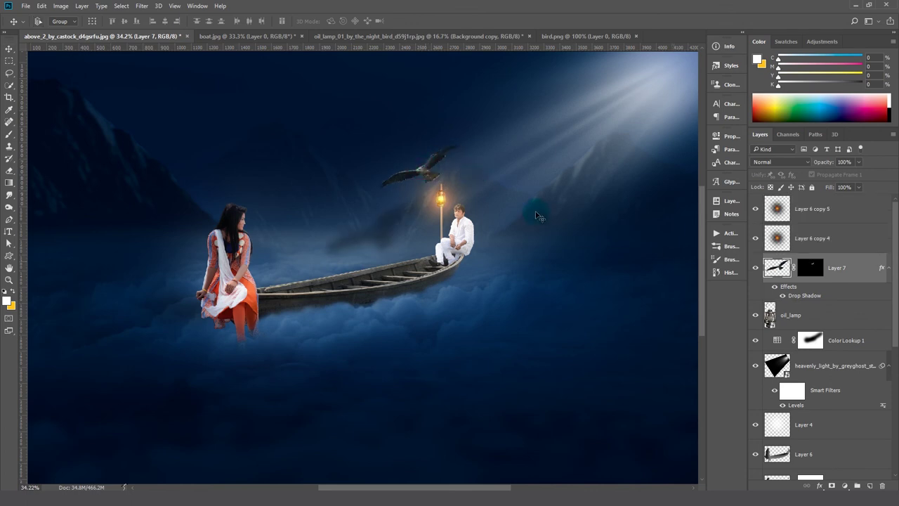
{"action": "key", "text": "ctrl+t"}
{"action": "left_click_drag", "start_coordinate": [423, 189], "coordinate": [413, 202]}
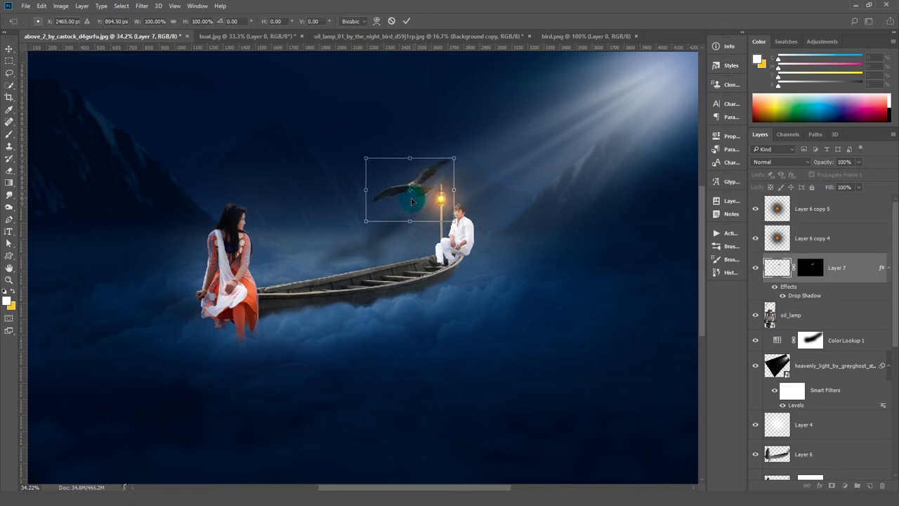
{"action": "key", "text": "Return"}
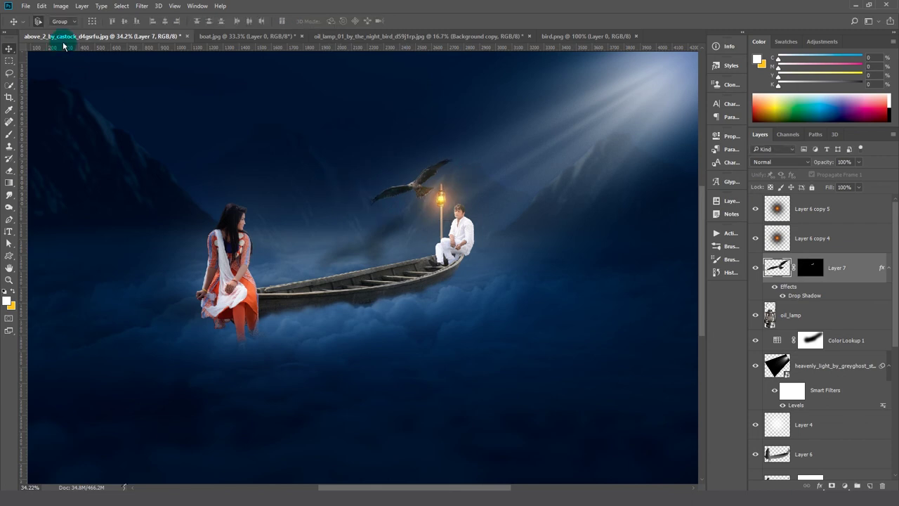
{"action": "left_click", "coordinate": [25, 6]}
Step: Place the sparkling texture as an embedded layer and shrink it to about 36%
{"action": "left_click", "coordinate": [70, 169]}
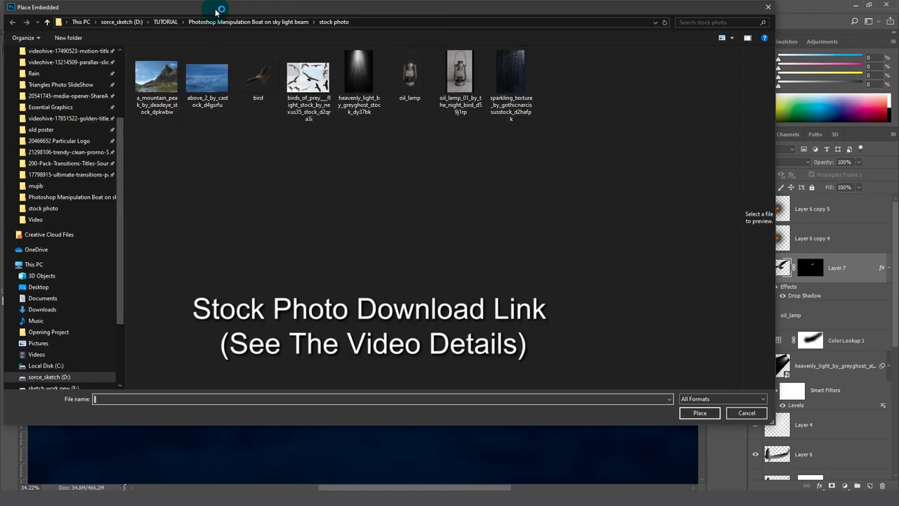
{"action": "left_click", "coordinate": [510, 80]}
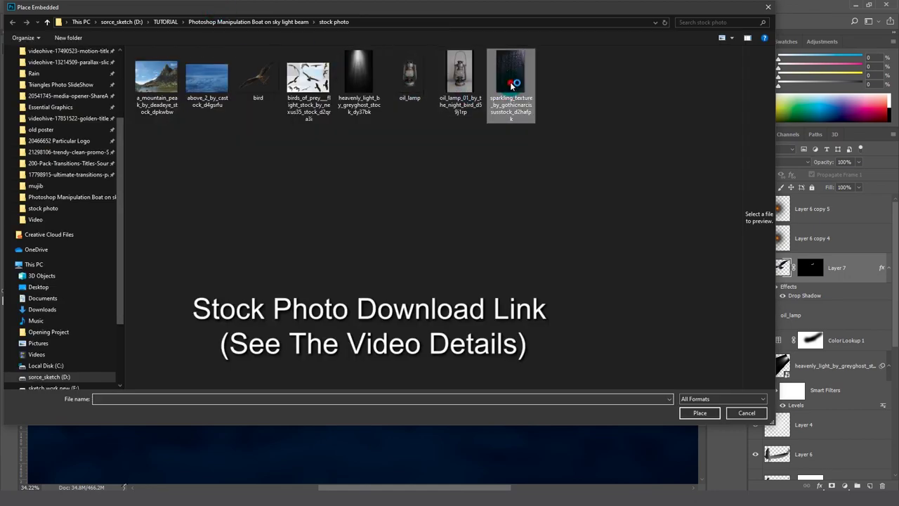
{"action": "left_click", "coordinate": [687, 414]}
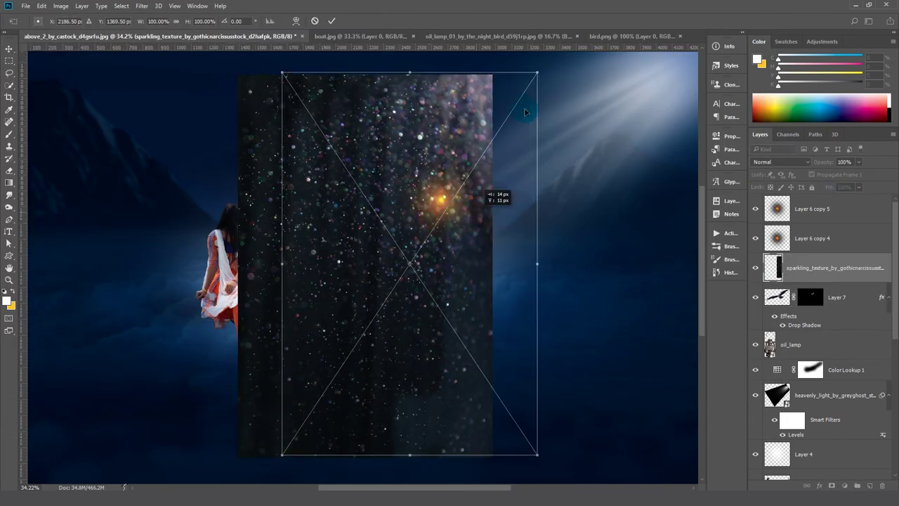
{"action": "mouse_move", "coordinate": [537, 72]}
{"action": "left_mouse_down"}
{"action": "mouse_move", "coordinate": [429, 218]}
{"action": "mouse_move", "coordinate": [453, 212]}
{"action": "mouse_move", "coordinate": [458, 235]}
{"action": "mouse_move", "coordinate": [468, 197]}
{"action": "left_mouse_up"}
{"action": "key", "text": "Return"}
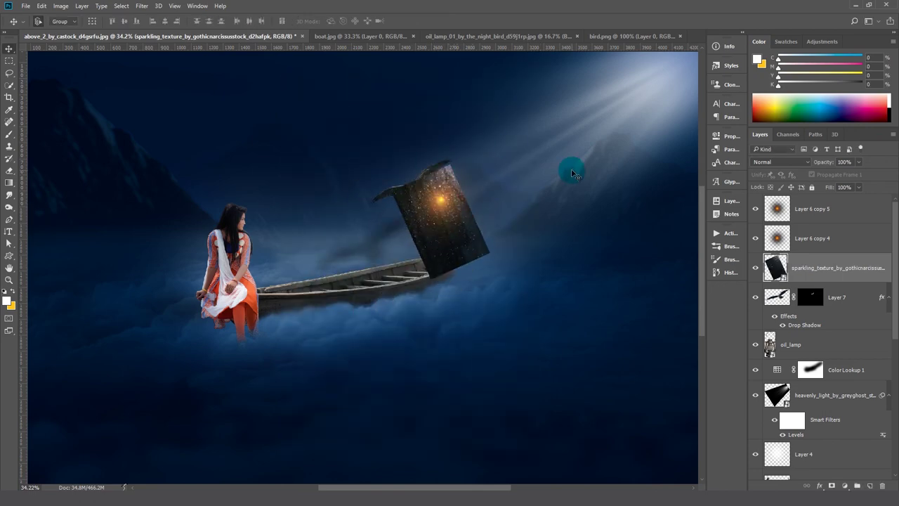
{"action": "key", "text": "ctrl+shift+bracketright"}
Step: Set the sparkle texture to Lighten blending and stretch its top corner up and right
{"action": "left_click", "coordinate": [787, 164]}
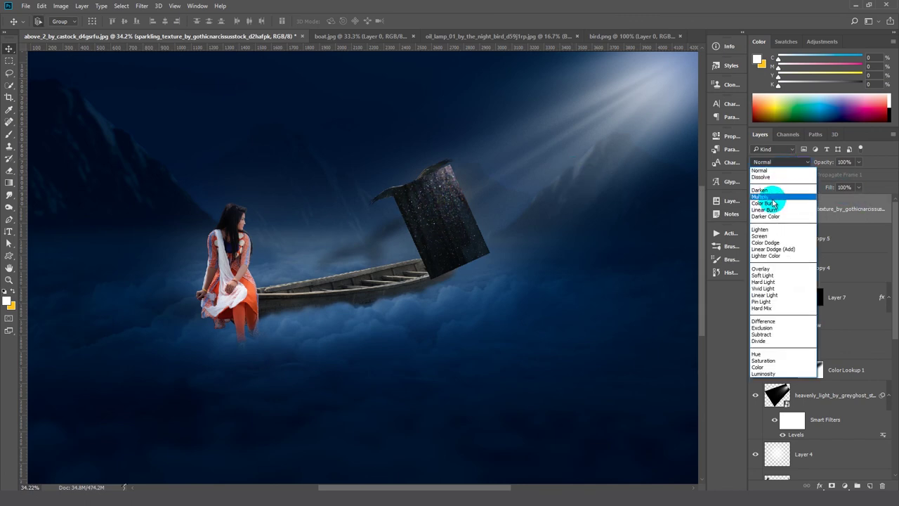
{"action": "left_click", "coordinate": [766, 232]}
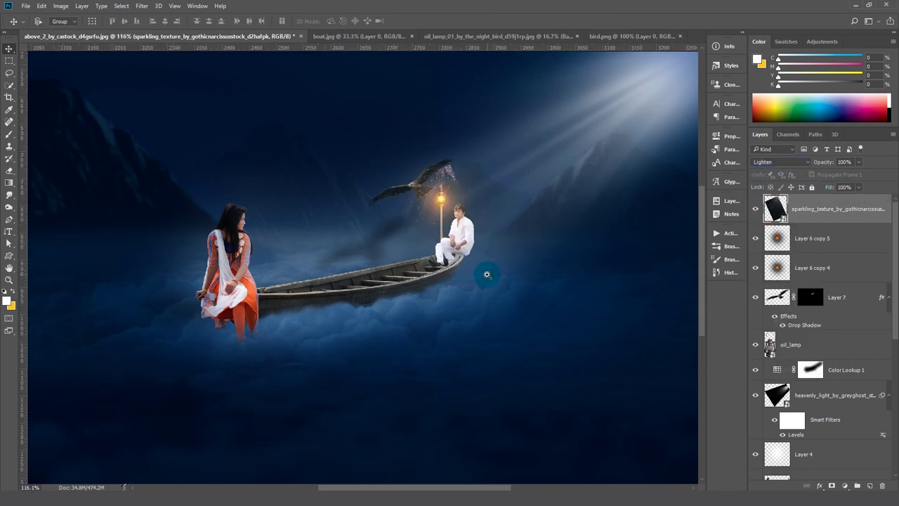
{"action": "left_click", "coordinate": [428, 243], "text": "ctrl"}
{"action": "key", "text": "ctrl+t"}
{"action": "mouse_move", "coordinate": [363, 203]}
{"action": "left_mouse_down"}
{"action": "mouse_move", "coordinate": [414, 186]}
{"action": "mouse_move", "coordinate": [394, 211]}
{"action": "mouse_move", "coordinate": [381, 253]}
{"action": "left_mouse_up"}
{"action": "key", "text": "Return"}
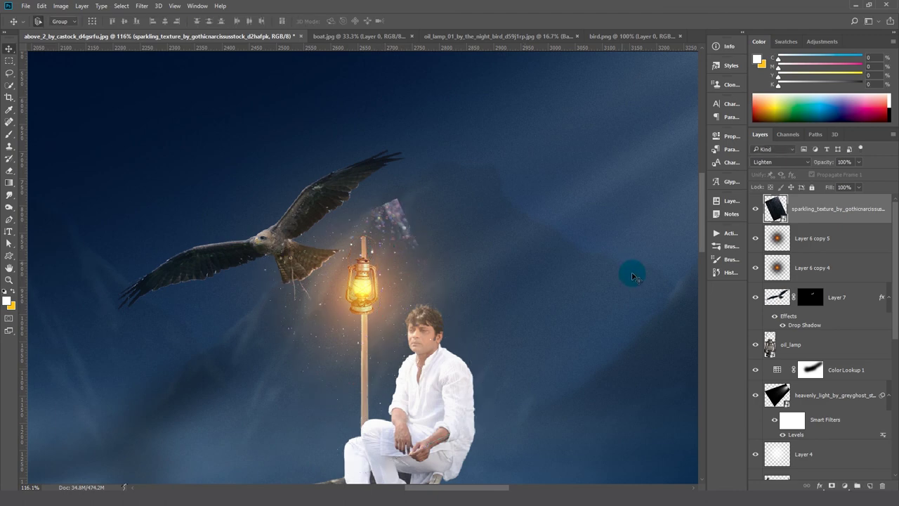
Step: Mask the sparkle texture and paint out its purple patch with a 150 px brush
{"action": "left_click", "coordinate": [831, 485]}
{"action": "left_click", "coordinate": [9, 133]}
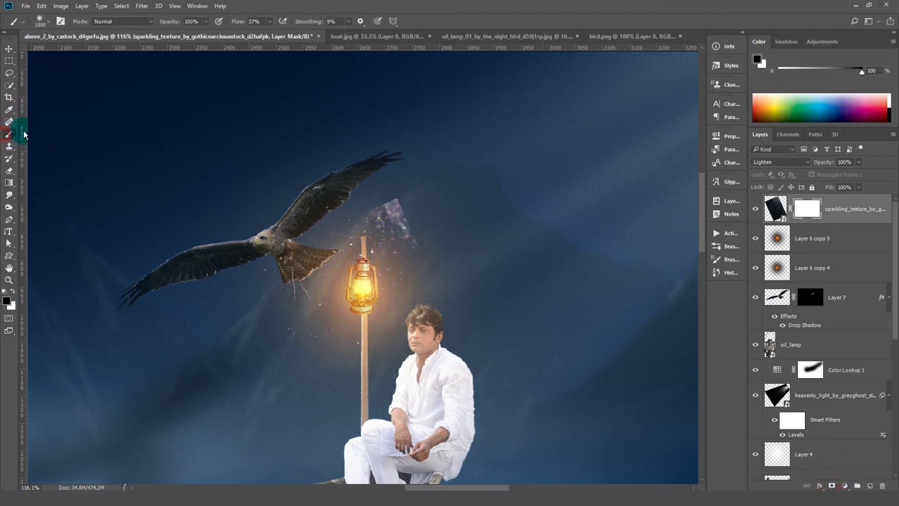
{"action": "key", "text": "bracketleft"}
{"action": "key", "text": "bracketleft"}
{"action": "key", "text": "bracketleft"}
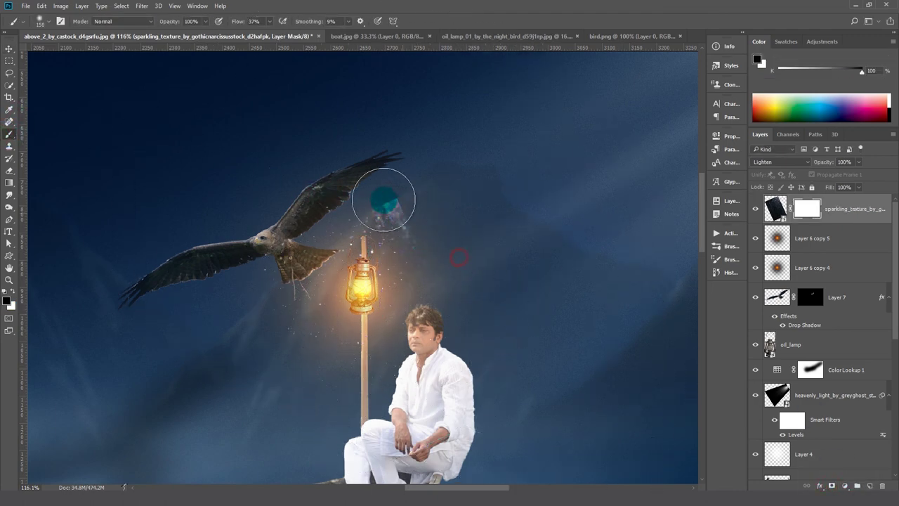
{"action": "mouse_move", "coordinate": [381, 190]}
{"action": "left_mouse_down"}
{"action": "mouse_move", "coordinate": [403, 205]}
{"action": "mouse_move", "coordinate": [393, 184]}
{"action": "left_mouse_up"}
Step: Nudge the sparkle texture so it sits around the lamp
{"action": "scroll", "coordinate": [213, 301], "scroll_direction": "down", "scroll_amount": 2}
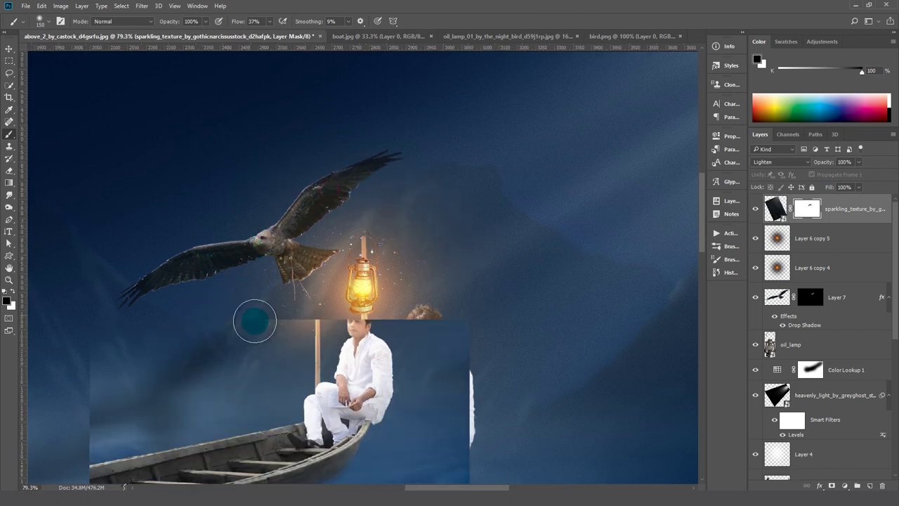
{"action": "left_click", "coordinate": [852, 297]}
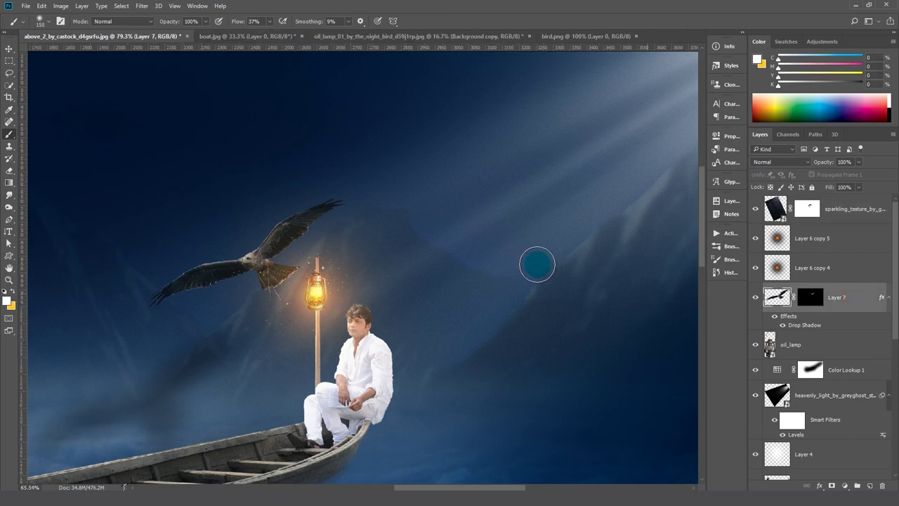
{"action": "scroll", "coordinate": [538, 263], "scroll_direction": "down", "scroll_amount": 2}
{"action": "left_click", "coordinate": [838, 218]}
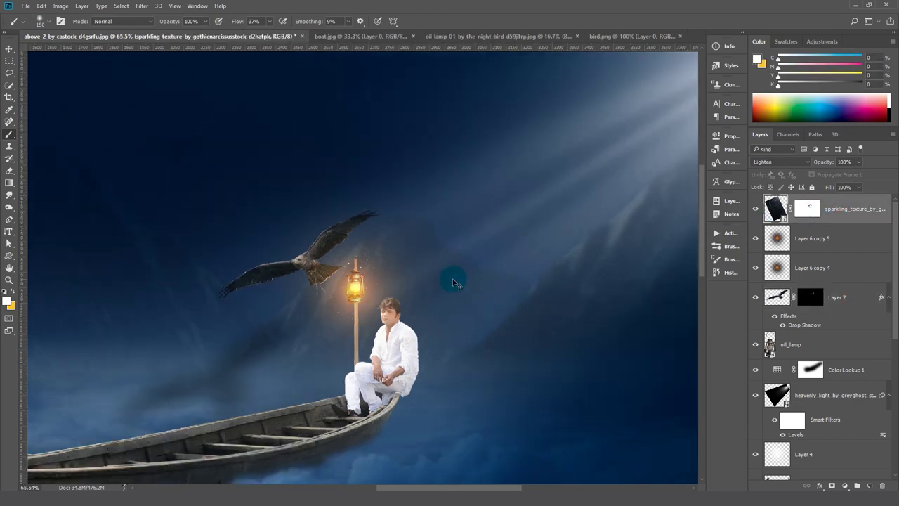
{"action": "key", "text": "ctrl+t"}
{"action": "left_click_drag", "start_coordinate": [378, 274], "coordinate": [379, 285]}
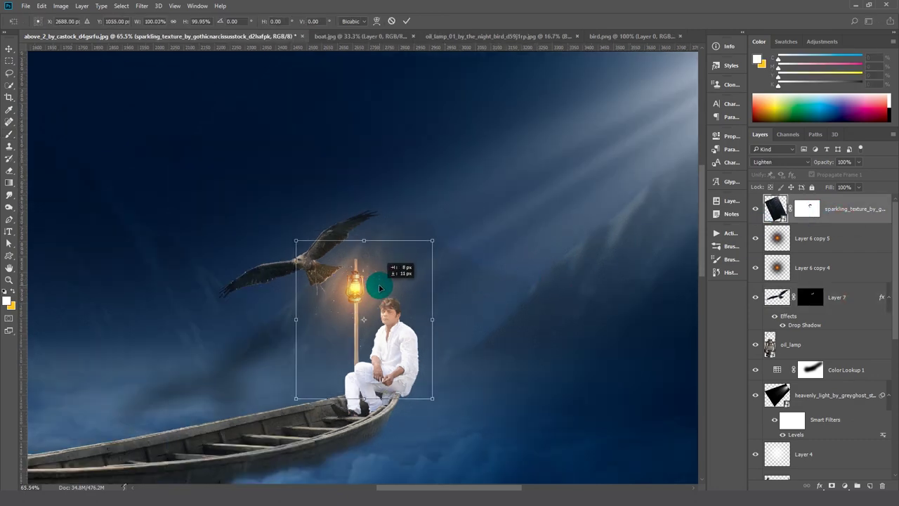
{"action": "key", "text": "Return"}
{"action": "key", "text": "b"}
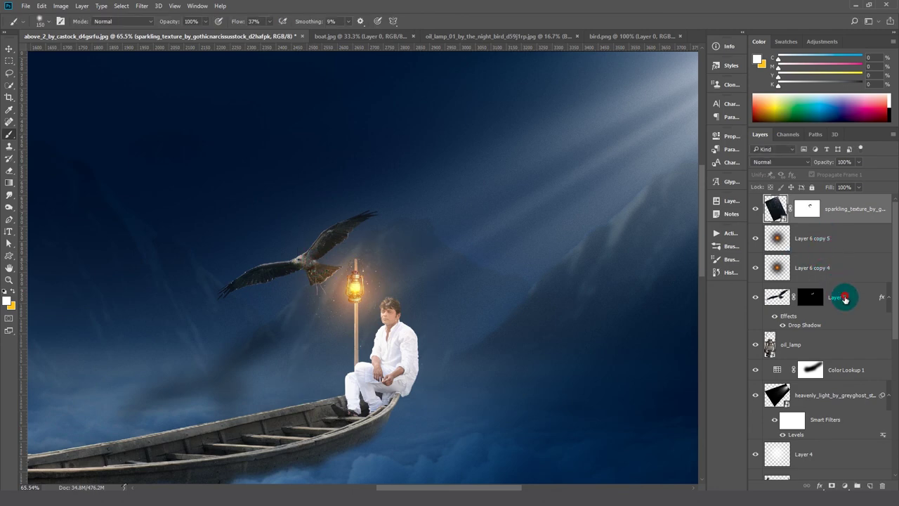
Step: Shrink the eagle to about 62.5% and position it just above the lamp
{"action": "left_click", "coordinate": [843, 297]}
{"action": "key", "text": "ctrl+t"}
{"action": "mouse_move", "coordinate": [344, 283]}
{"action": "left_mouse_down"}
{"action": "mouse_move", "coordinate": [428, 243]}
{"action": "mouse_move", "coordinate": [472, 243]}
{"action": "mouse_move", "coordinate": [513, 248]}
{"action": "mouse_move", "coordinate": [526, 300]}
{"action": "mouse_move", "coordinate": [314, 296]}
{"action": "left_mouse_up"}
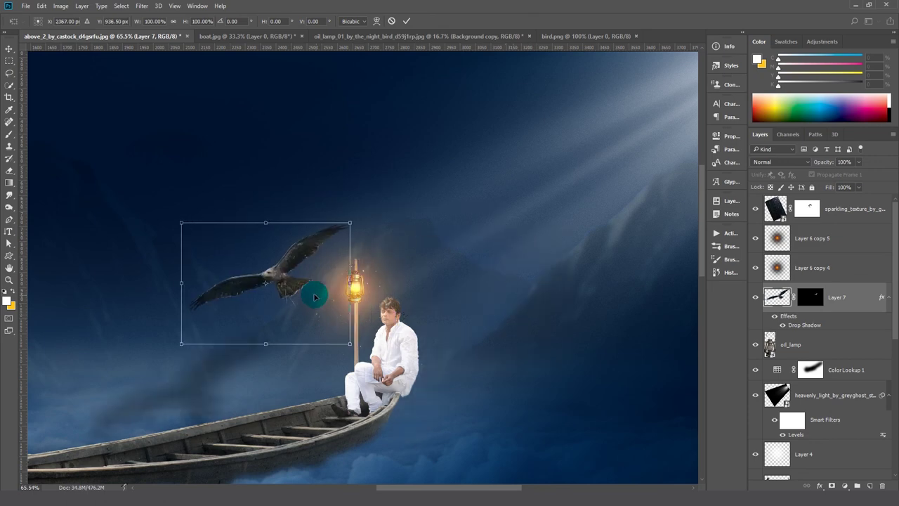
{"action": "left_click_drag", "start_coordinate": [353, 220], "coordinate": [324, 236]}
{"action": "left_click_drag", "start_coordinate": [266, 282], "coordinate": [278, 296]}
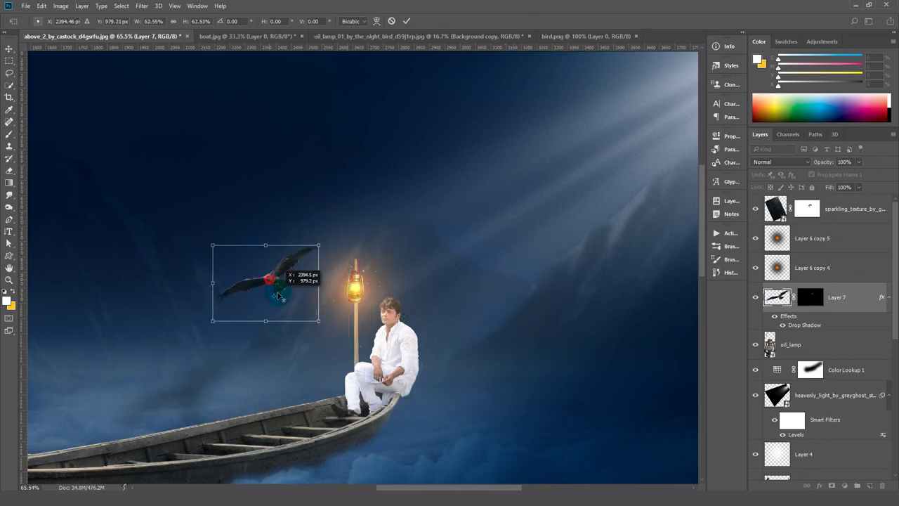
{"action": "left_click_drag", "start_coordinate": [274, 263], "coordinate": [392, 223]}
Step: Set the eagle's drop shadow to distance 767 and angle 40
{"action": "key", "text": "b"}
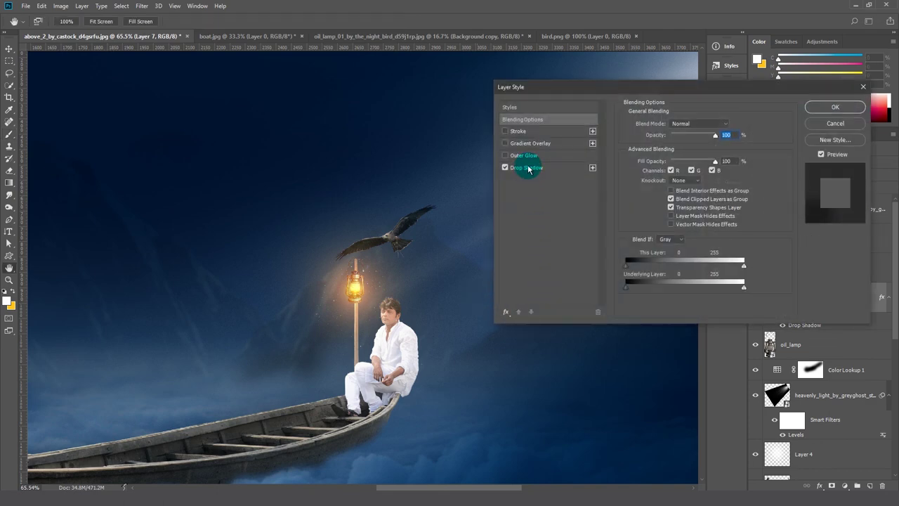
{"action": "left_click", "coordinate": [526, 167]}
{"action": "left_click_drag", "start_coordinate": [210, 391], "coordinate": [185, 407]}
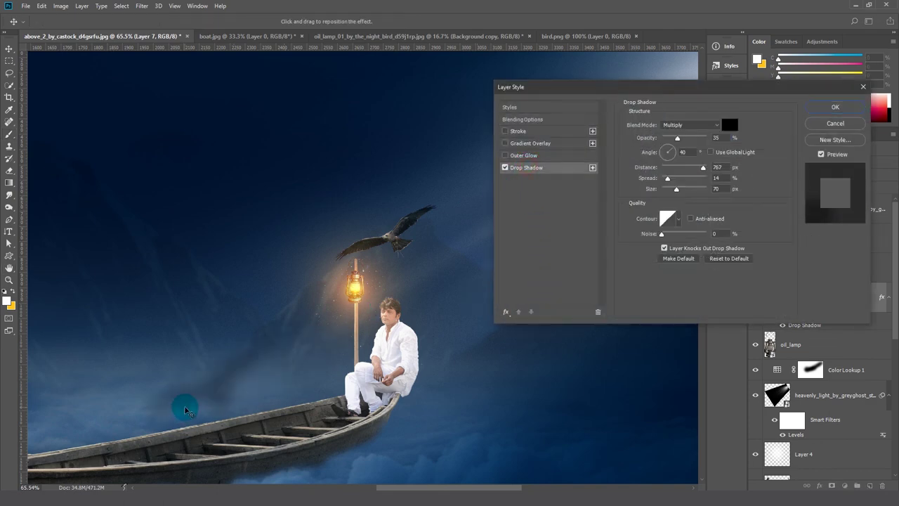
{"action": "left_click", "coordinate": [819, 115]}
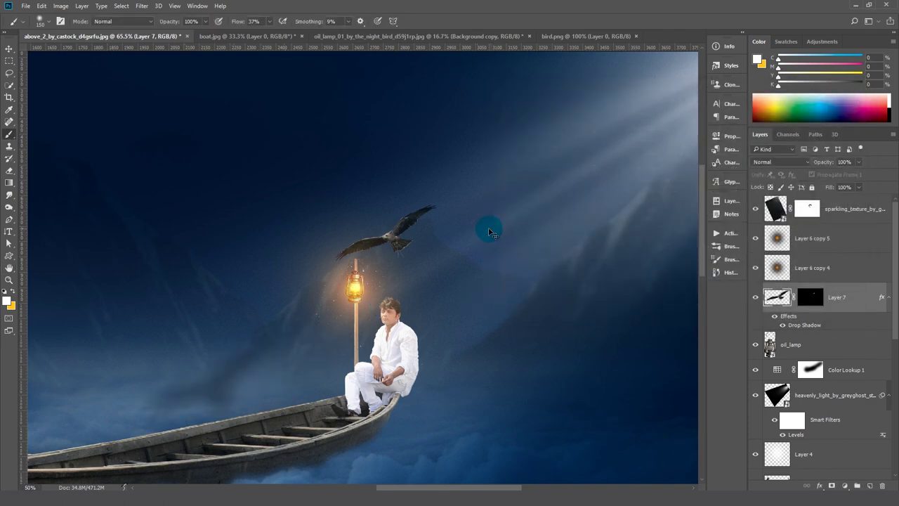
Step: Fit the image on screen and select the sparkle texture layer as the insertion point
{"action": "key", "text": "ctrl+minus"}
{"action": "key", "text": "ctrl+minus"}
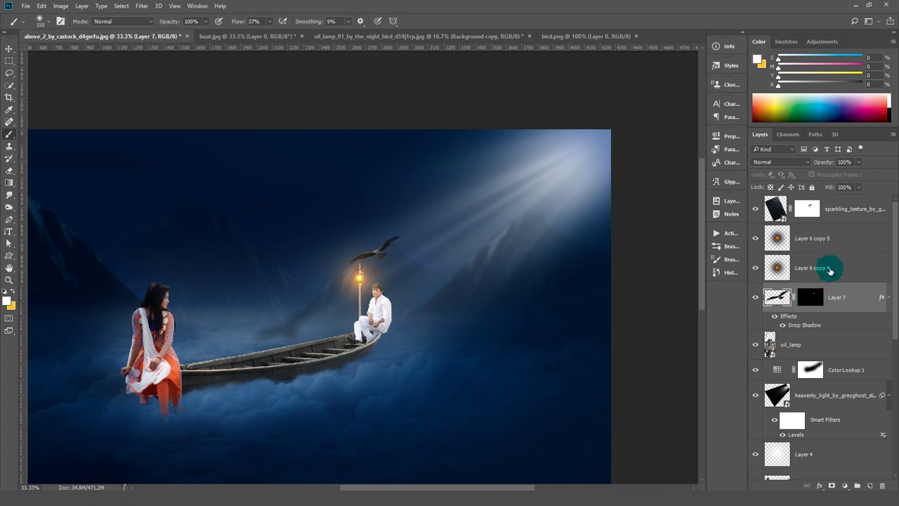
{"action": "left_click", "coordinate": [844, 204]}
{"action": "scroll", "coordinate": [850, 281], "scroll_direction": "down", "scroll_amount": 8}
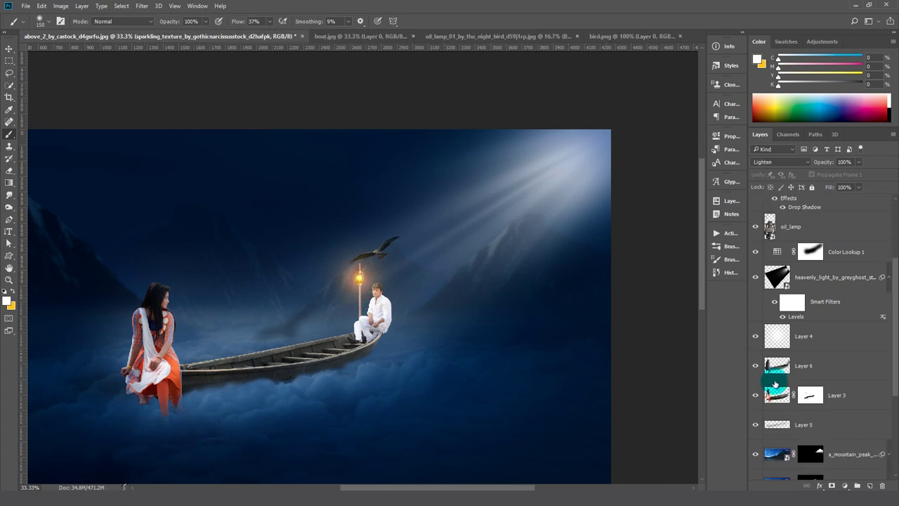
{"action": "scroll", "coordinate": [774, 381], "scroll_direction": "up", "scroll_amount": 2}
{"action": "left_click", "coordinate": [778, 306]}
{"action": "key", "text": "ctrl+0"}
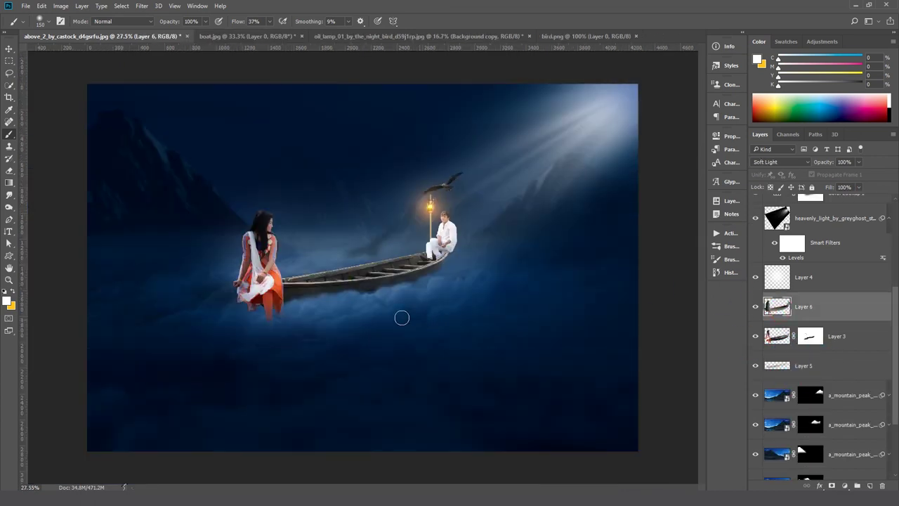
{"action": "scroll", "coordinate": [847, 211], "scroll_direction": "up", "scroll_amount": 5}
{"action": "scroll", "coordinate": [846, 208], "scroll_direction": "up", "scroll_amount": 1}
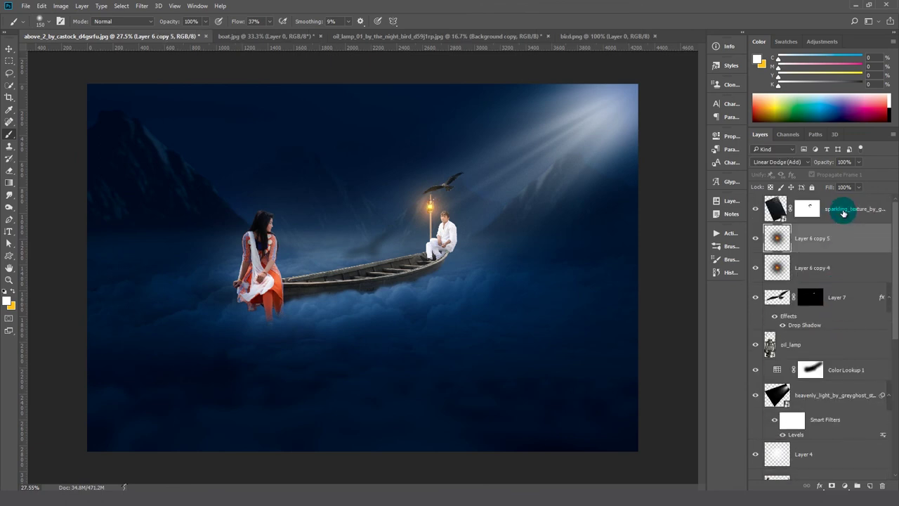
{"action": "left_click", "coordinate": [846, 208]}
{"action": "left_click", "coordinate": [850, 484]}
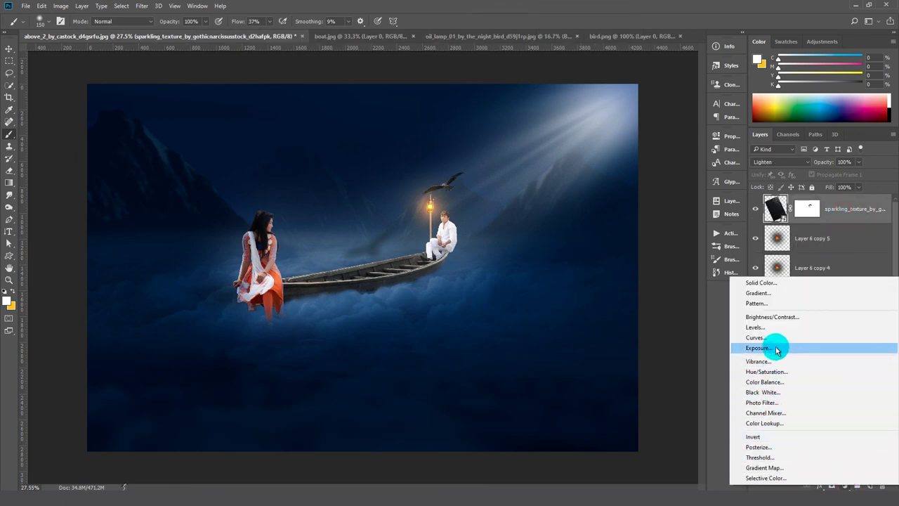
Step: Add a Color Balance layer with midtones cyan −53, magenta −10, yellow −4
{"action": "left_click", "coordinate": [773, 381]}
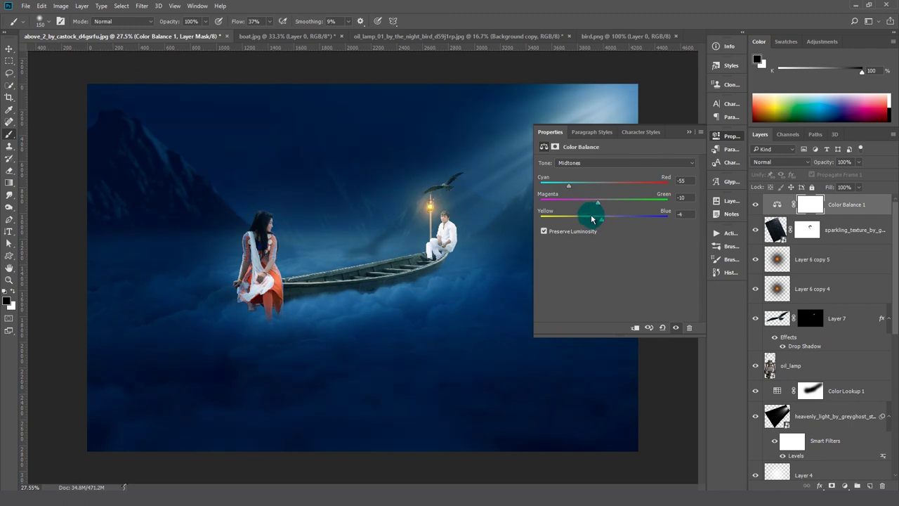
{"action": "left_click", "coordinate": [690, 133]}
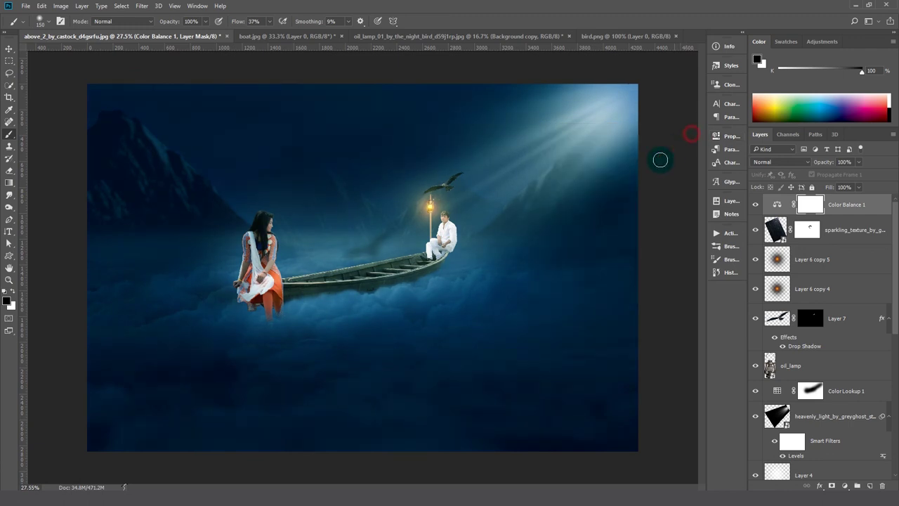
{"action": "key", "text": "ctrl+plus"}
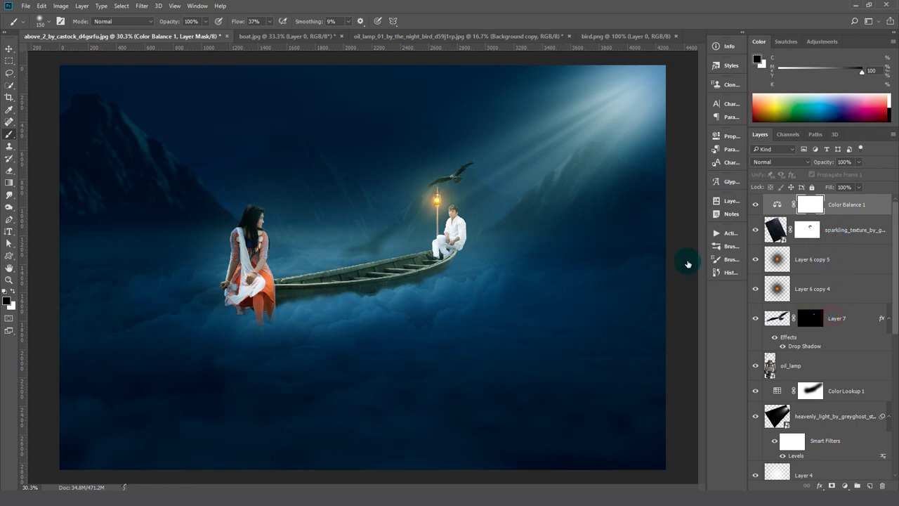
Step: Rotate the eagle slightly
{"action": "left_click", "coordinate": [457, 176], "text": "ctrl"}
{"action": "key", "text": "ctrl+t"}
{"action": "left_click_drag", "start_coordinate": [470, 180], "coordinate": [485, 156]}
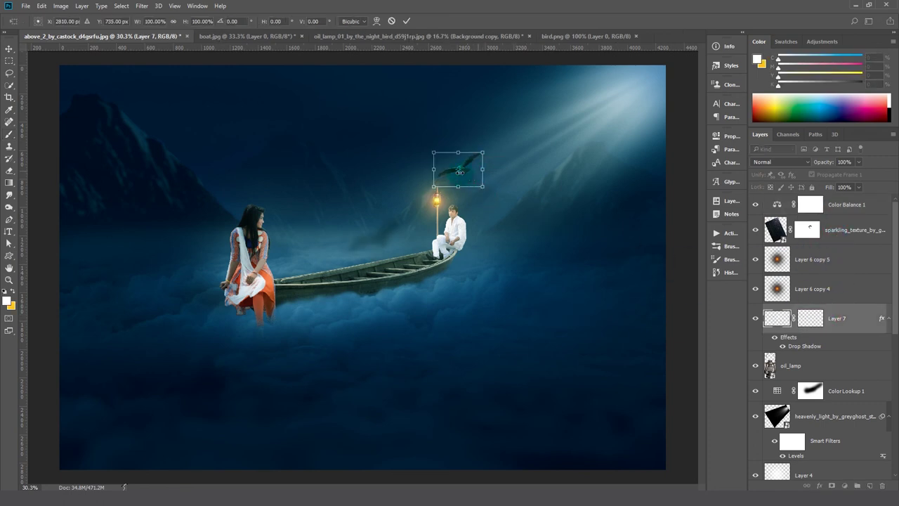
{"action": "key", "text": "Return"}
{"action": "key", "text": "b"}
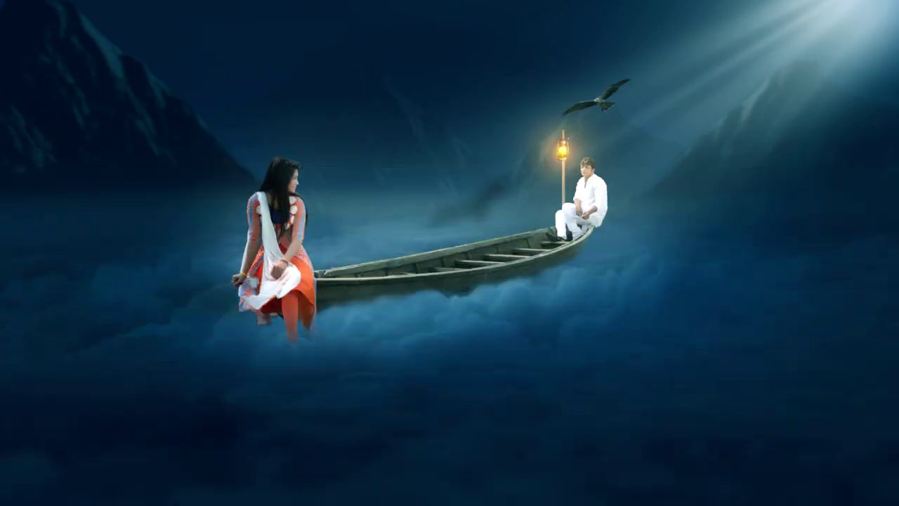